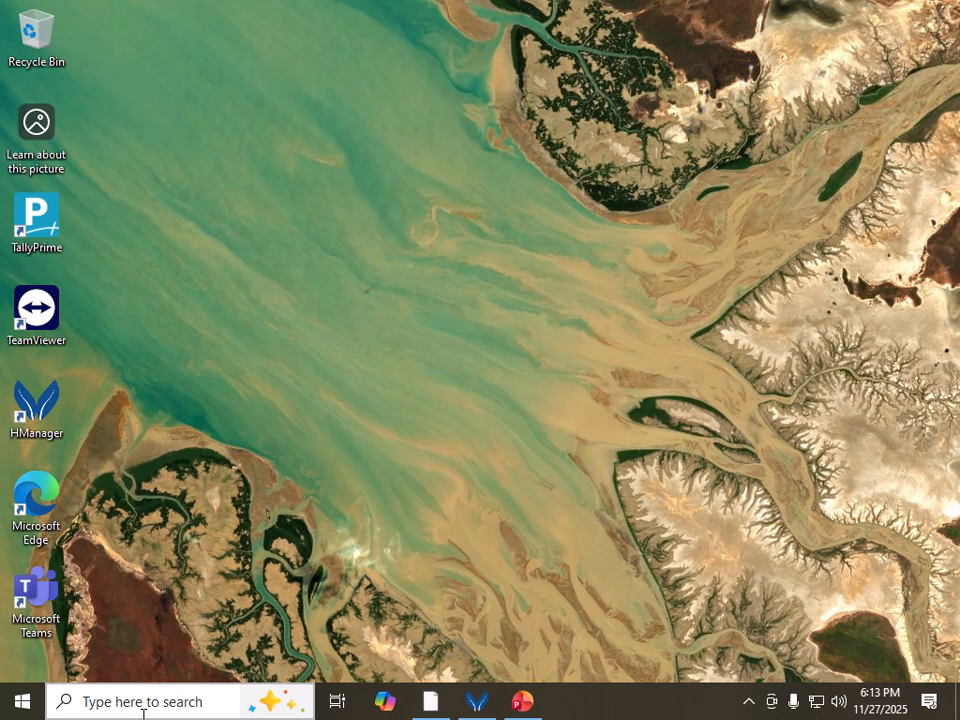
# Open the workbook "SHREE AOAP EXCEL Adv. lab Asg" from Local Disk (D:) > Lab Student > Fac Admin in Excel.
pyautogui.press('super+e')
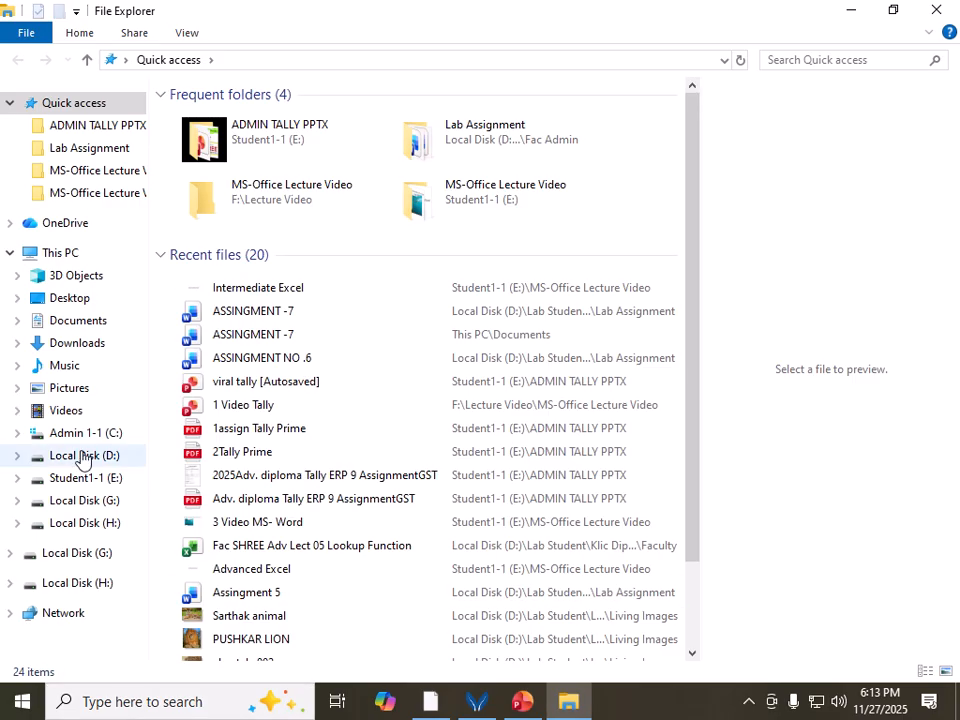
pyautogui.click(83, 459)
pyautogui.doubleClick(216, 120)
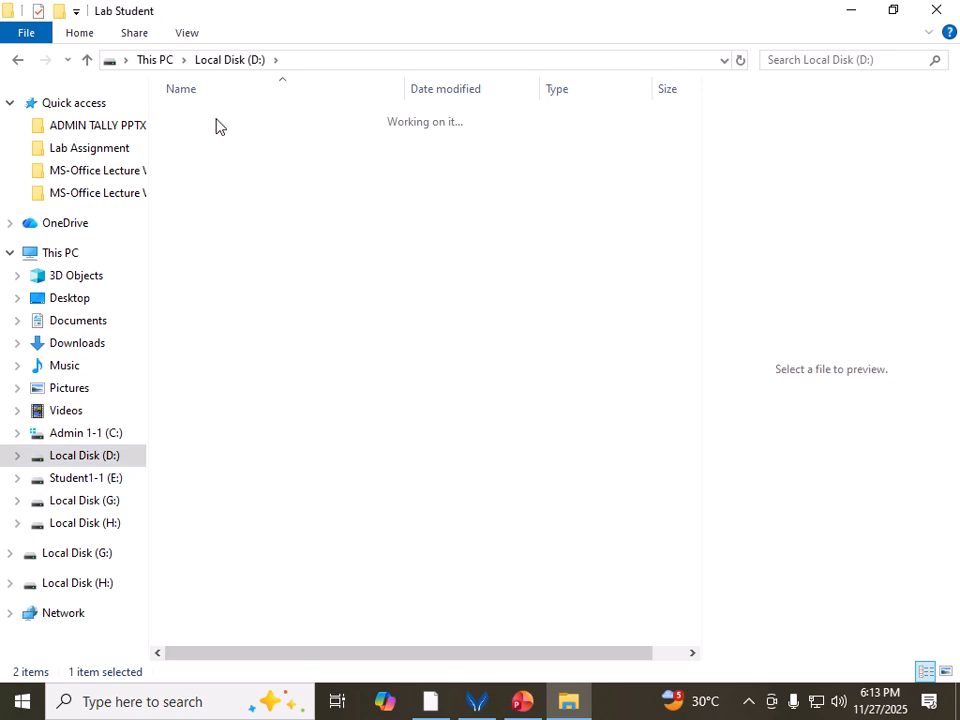
pyautogui.doubleClick(217, 140)
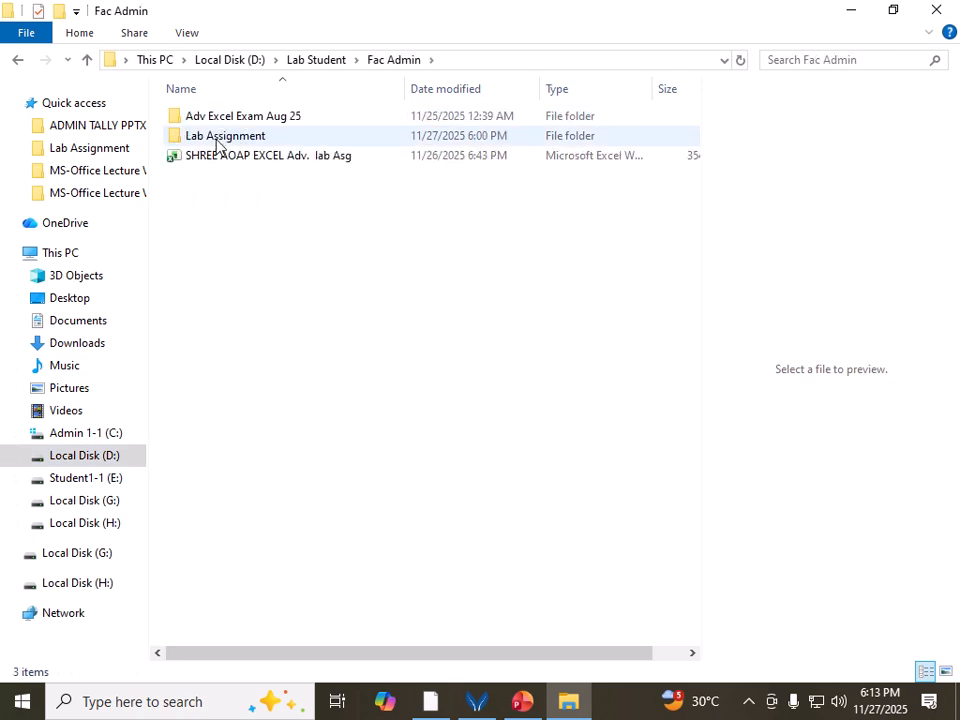
pyautogui.click(218, 144)
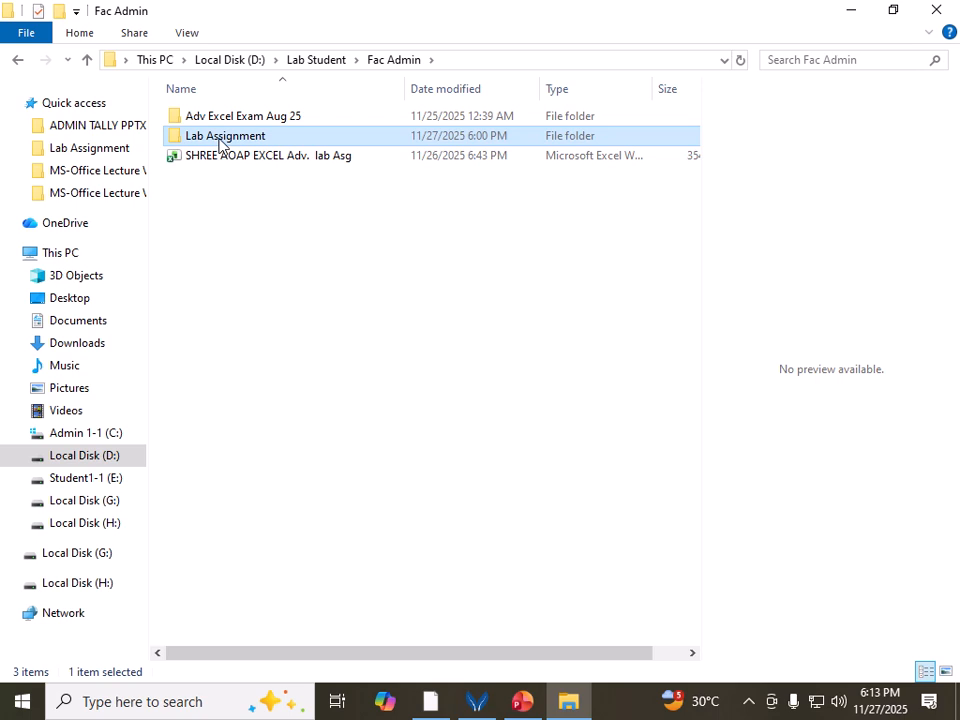
pyautogui.doubleClick(220, 144)
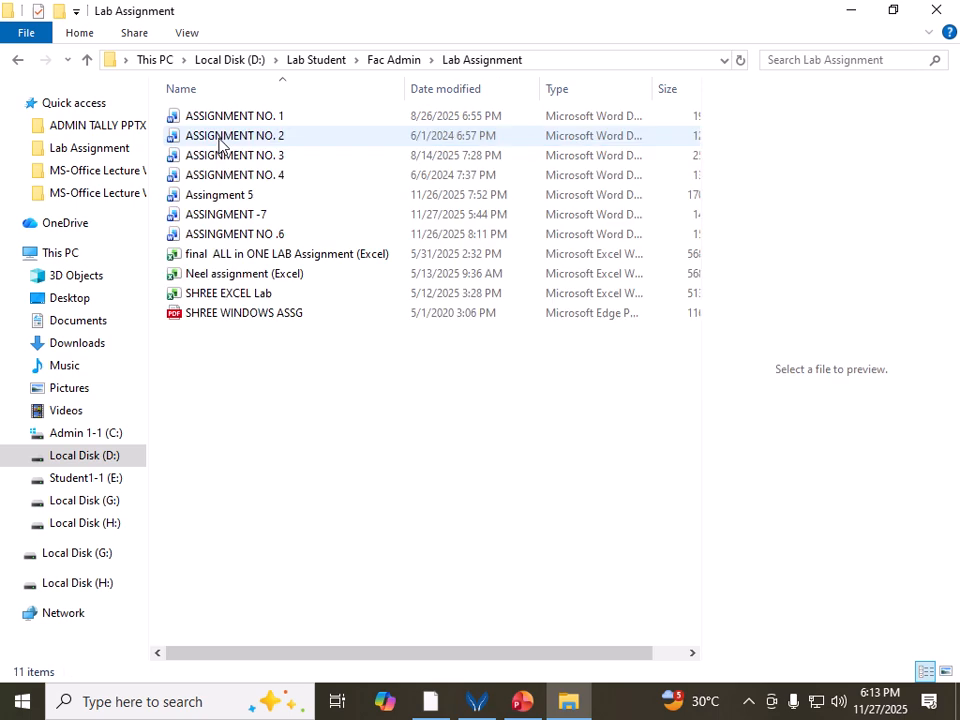
pyautogui.click(392, 60)
pyautogui.click(253, 158)
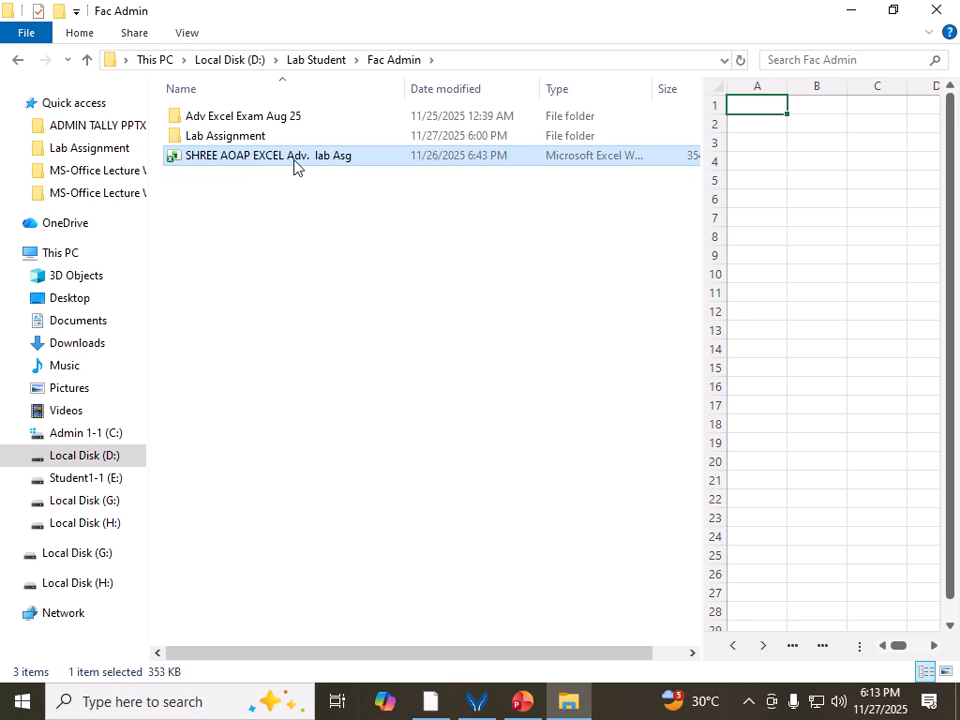
pyautogui.doubleClick(294, 160)
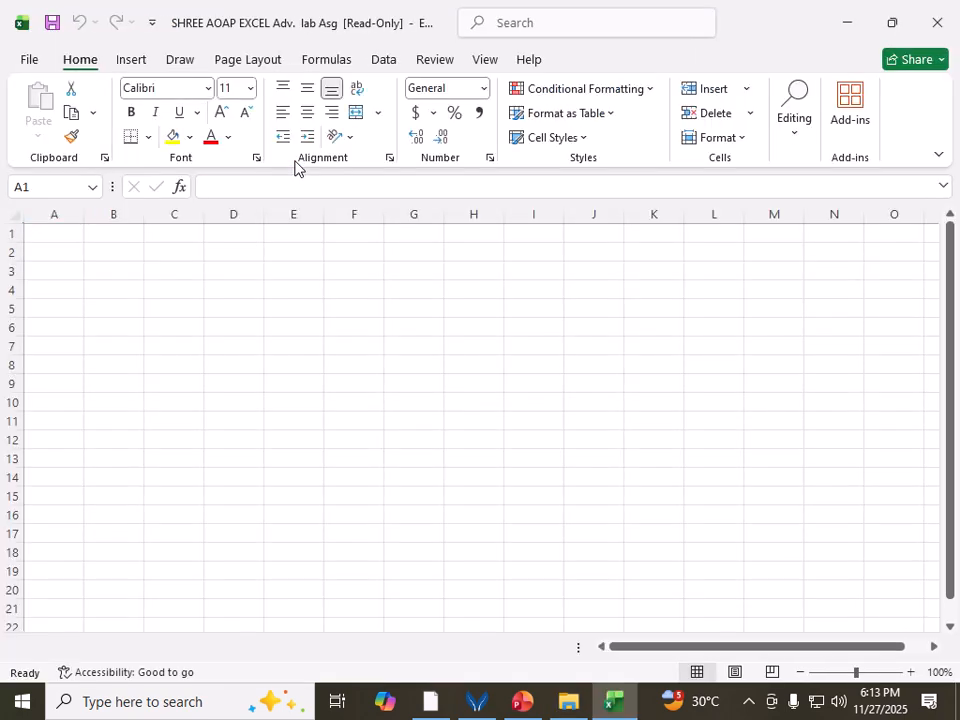
pyautogui.click(231, 429)
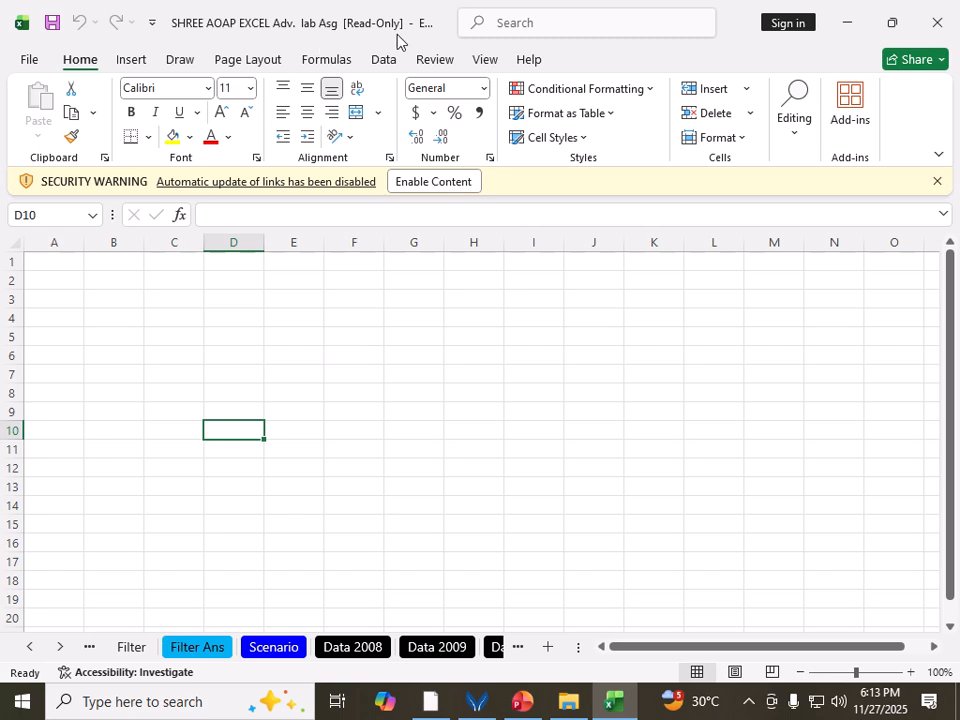
pyautogui.click(343, 338)
pyautogui.click(237, 320)
pyautogui.click(171, 372)
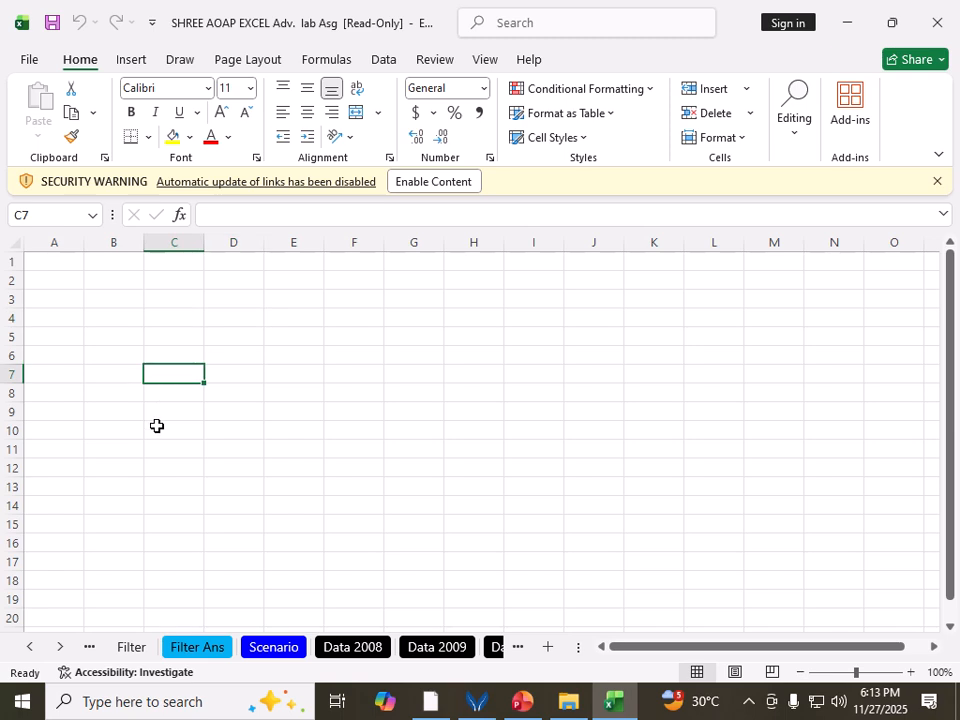
pyautogui.click(160, 432)
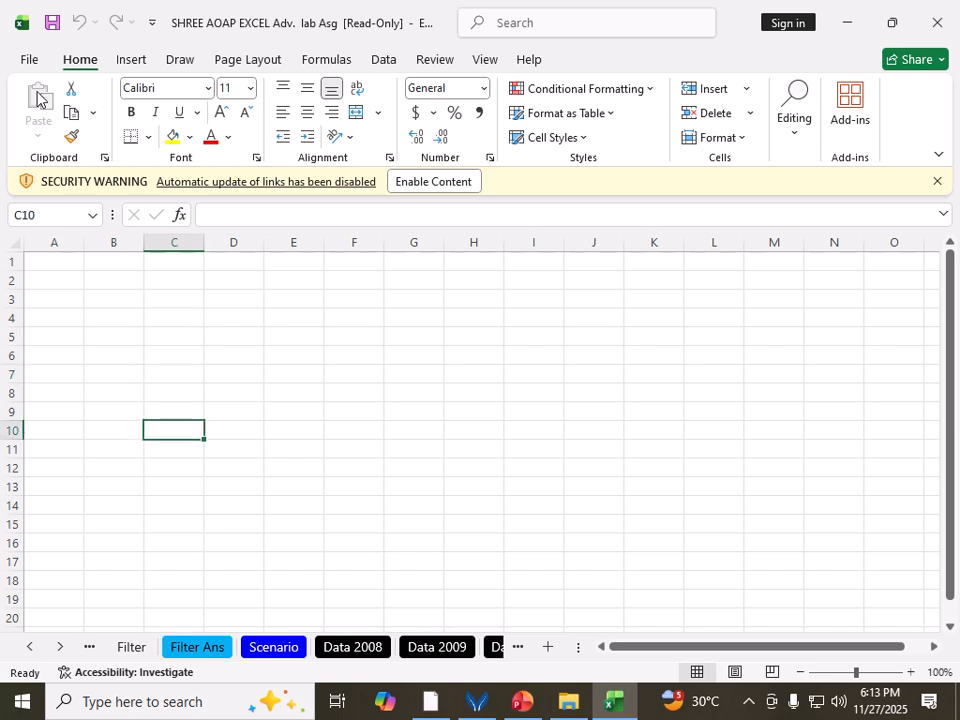
# Start saving a copy of the workbook and choose the Lab Student > AOAP > AOAP 6.00 PM > FACULTY folder as its location.
pyautogui.click(30, 60)
pyautogui.click(64, 310)
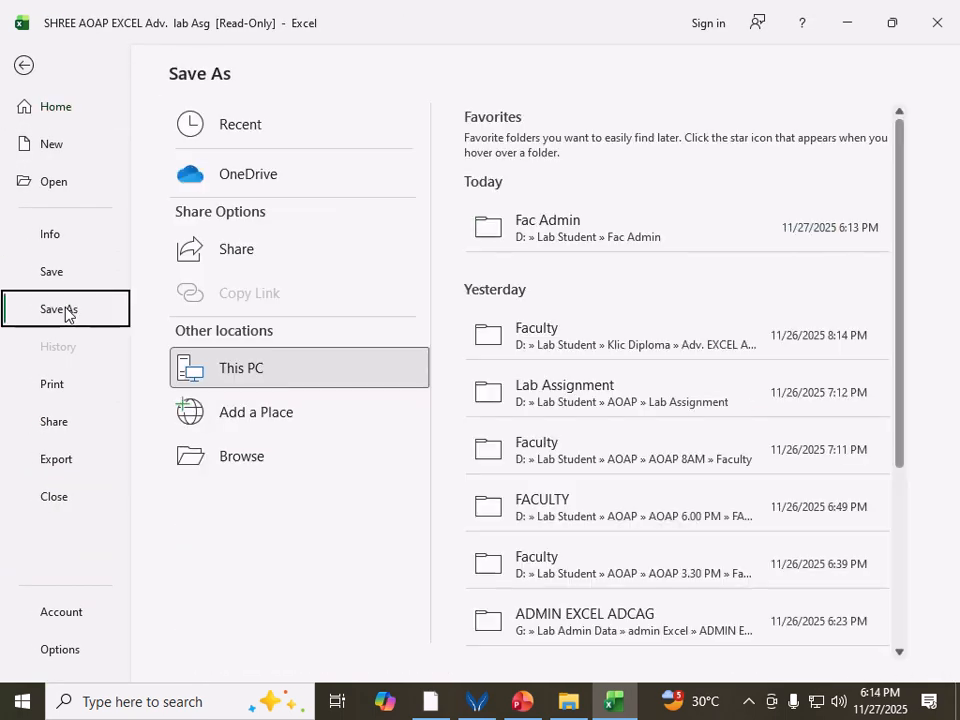
pyautogui.click(207, 456)
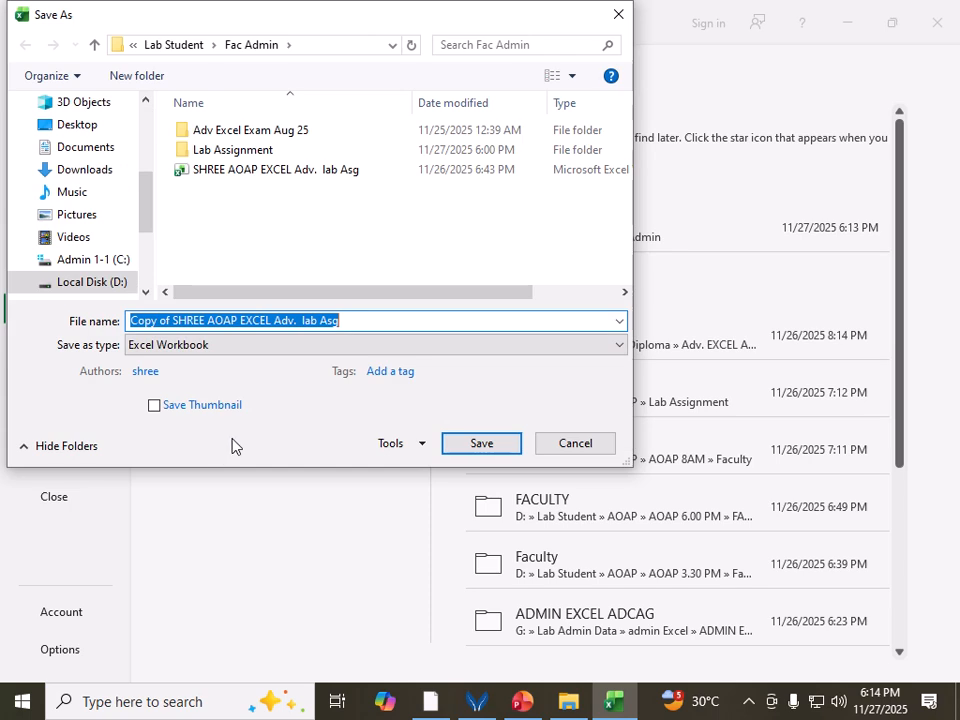
pyautogui.click(174, 45)
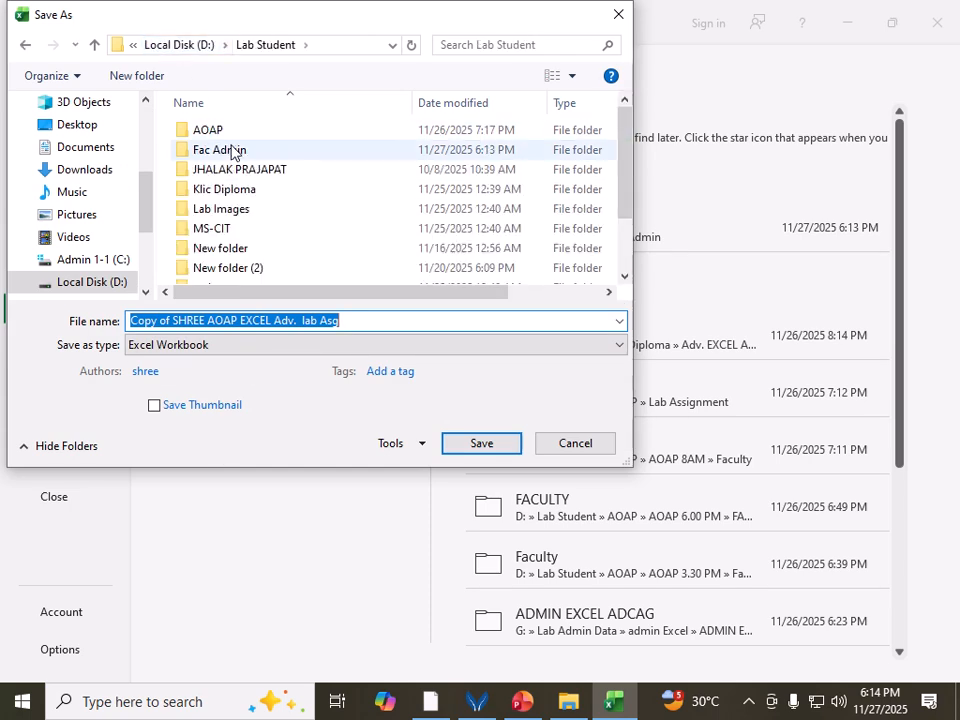
pyautogui.doubleClick(215, 133)
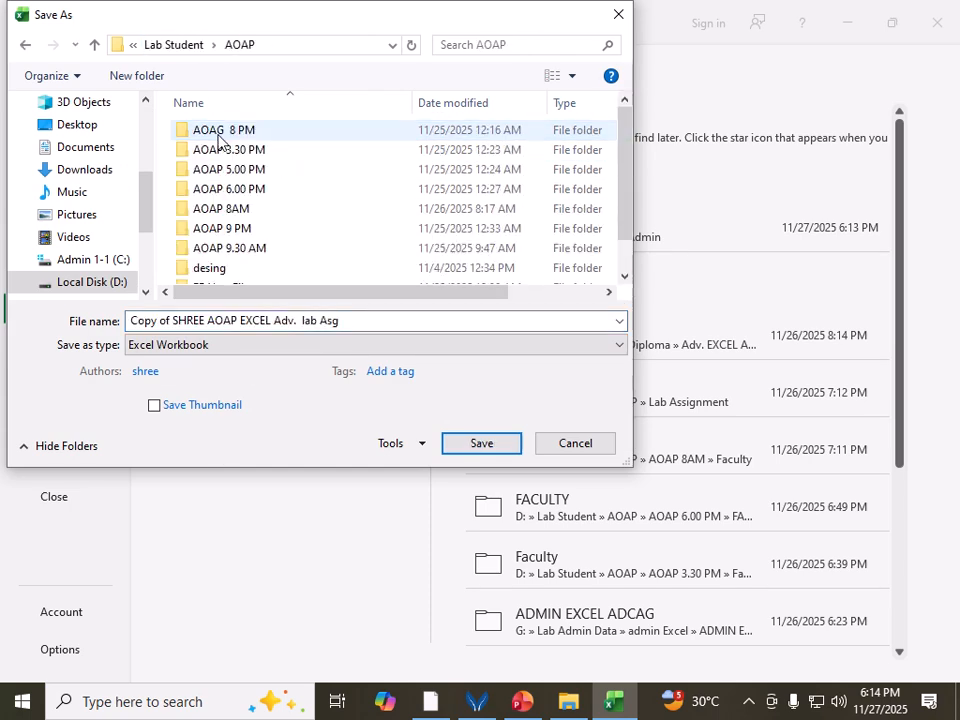
pyautogui.doubleClick(228, 193)
pyautogui.doubleClick(228, 193)
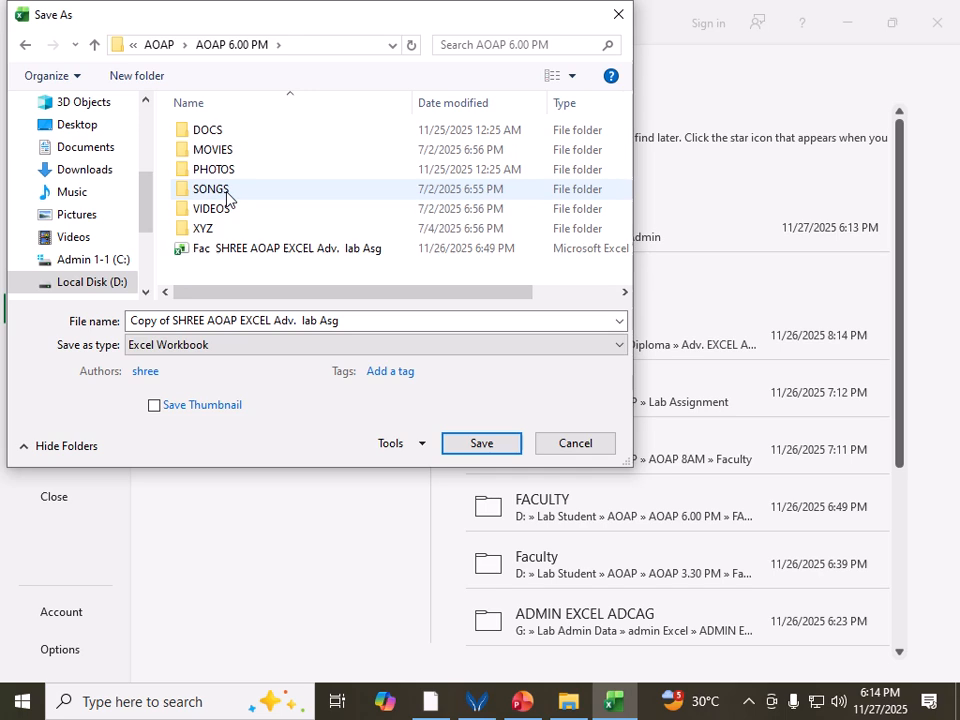
# Replace "Copy of" in the file name so it reads "Faculty SHREE AOAP EXCEL Adv. lab Asg", and save the Excel Workbook.
pyautogui.click(169, 321)
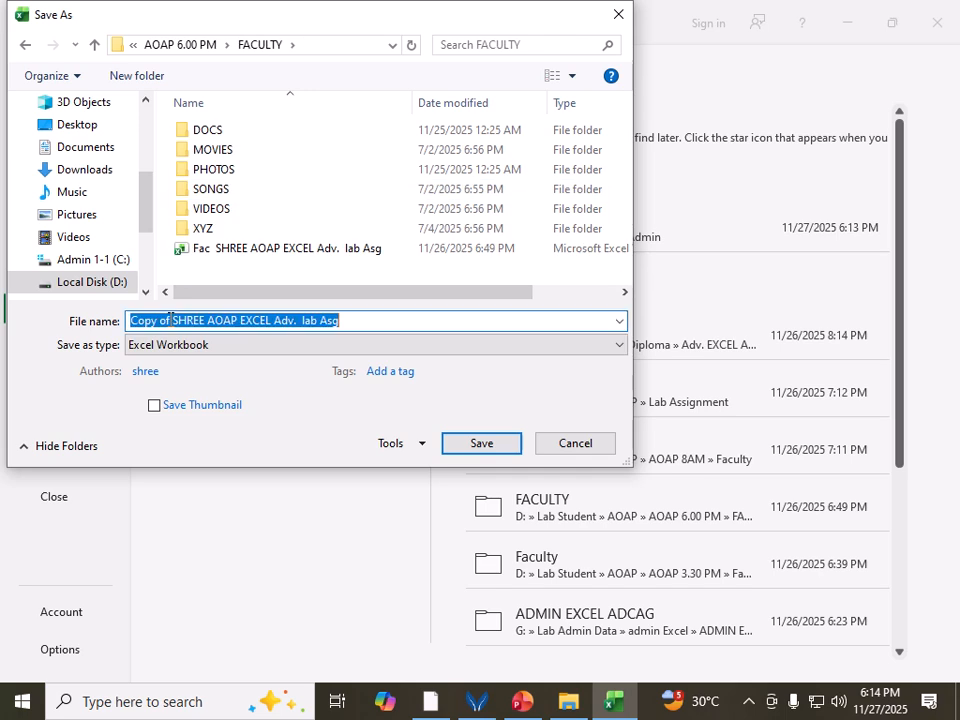
pyautogui.moveTo(169, 321); pyautogui.dragTo(77, 319)
pyautogui.write('Fac')
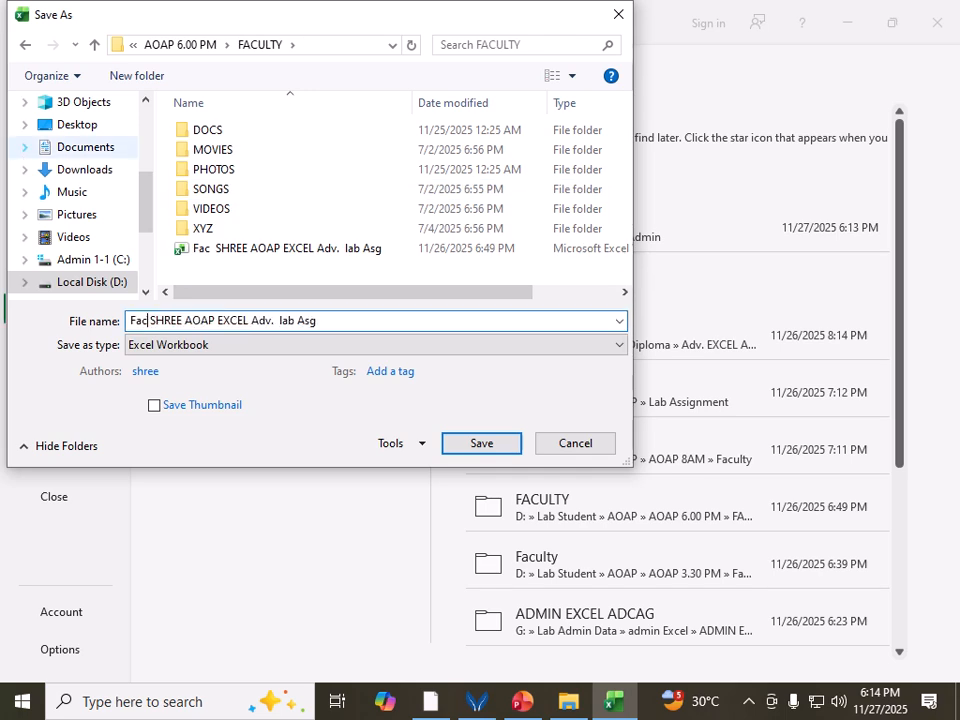
pyautogui.write('ulty')
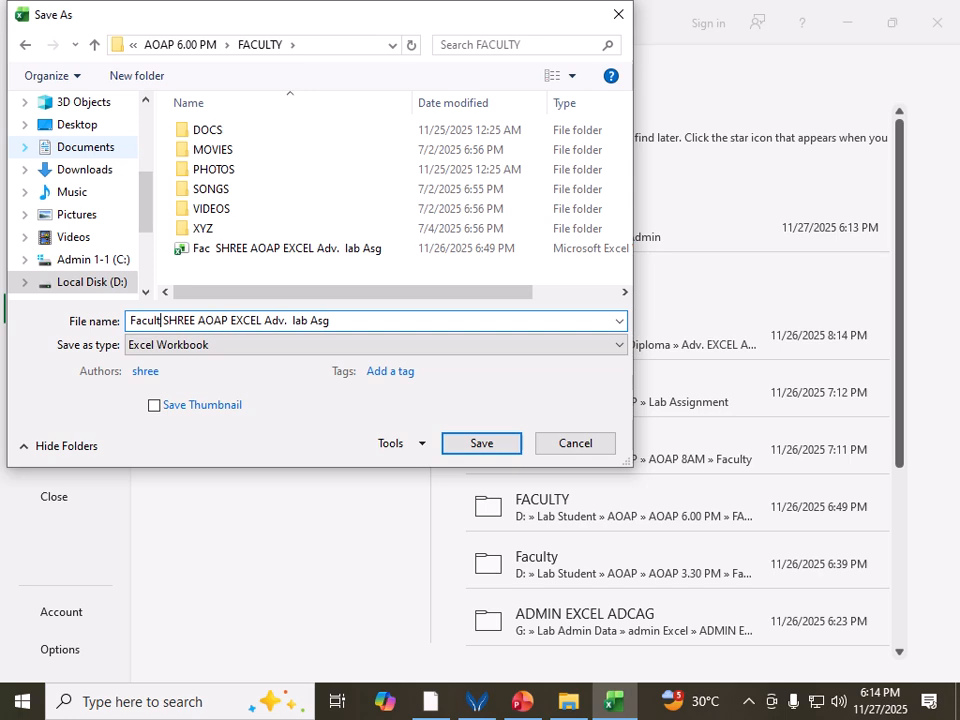
pyautogui.click(495, 447)
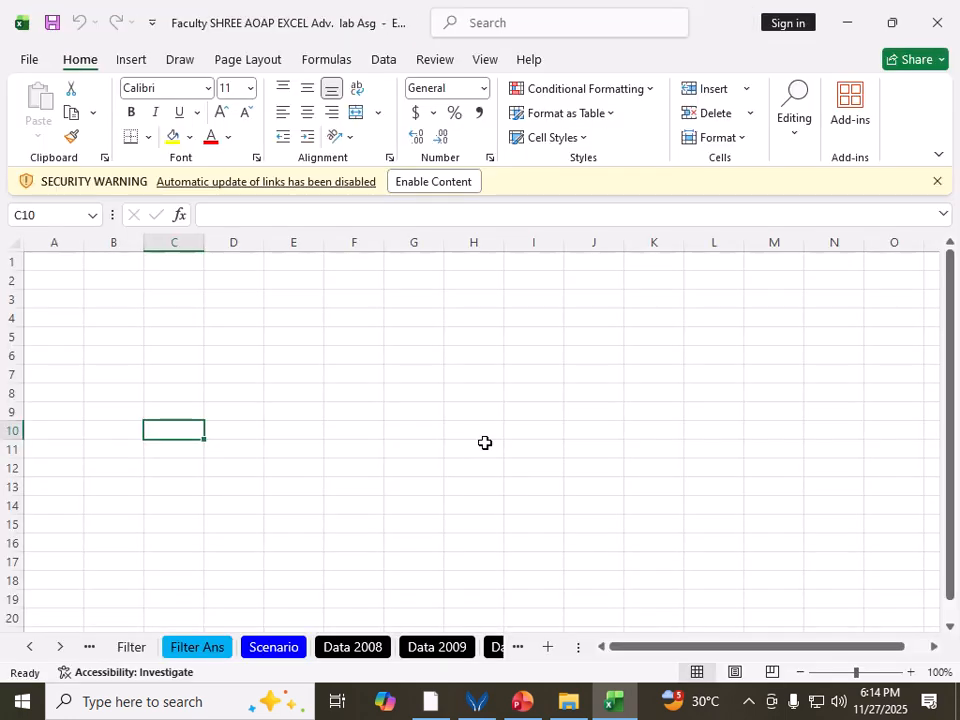
# Show the workbook's first sheet, Topic, to review the Class 01 course content.
pyautogui.click(27, 650)
pyautogui.click(26, 652)
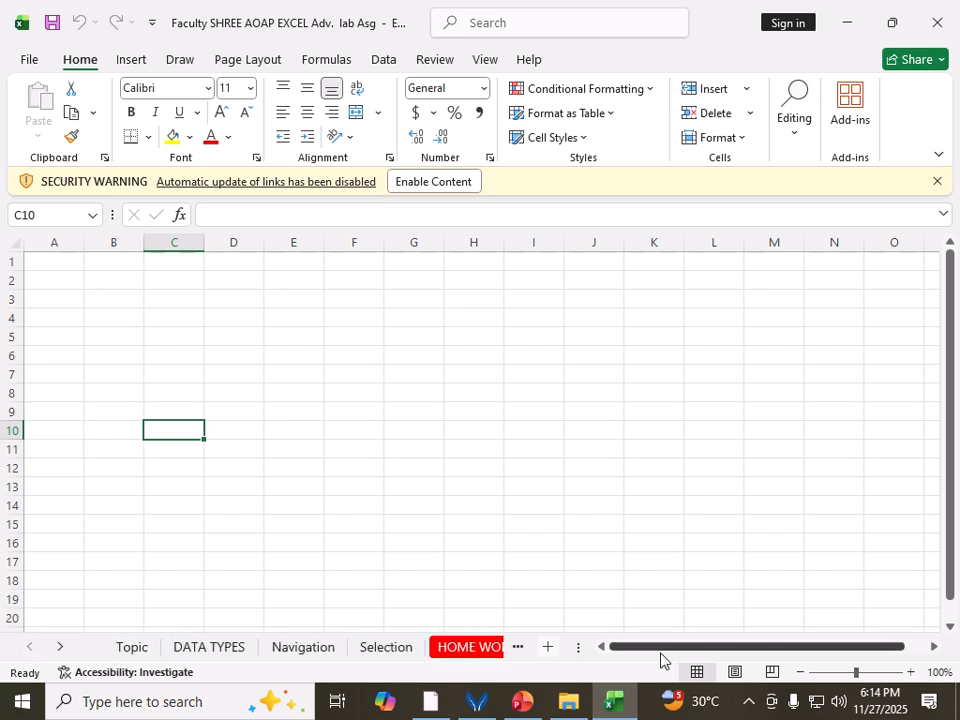
pyautogui.click(147, 650)
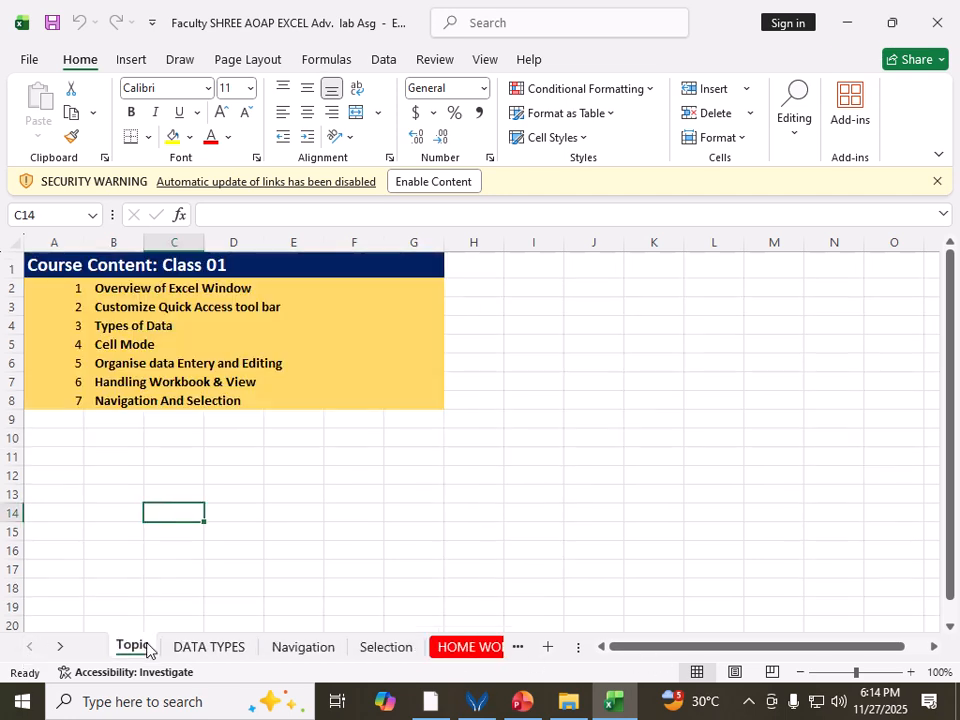
# Open the DATA TYPES sheet at 100% zoom and examine the table of data types, default alignments and examples.
pyautogui.click(216, 652)
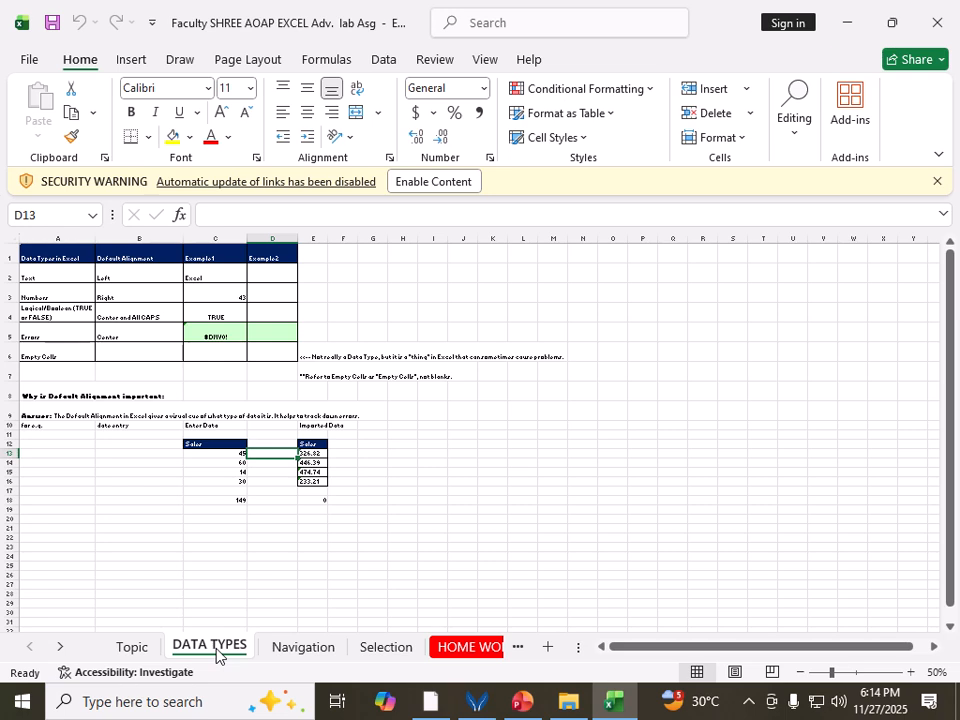
pyautogui.click(857, 672)
pyautogui.moveTo(816, 652); pyautogui.dragTo(795, 651)
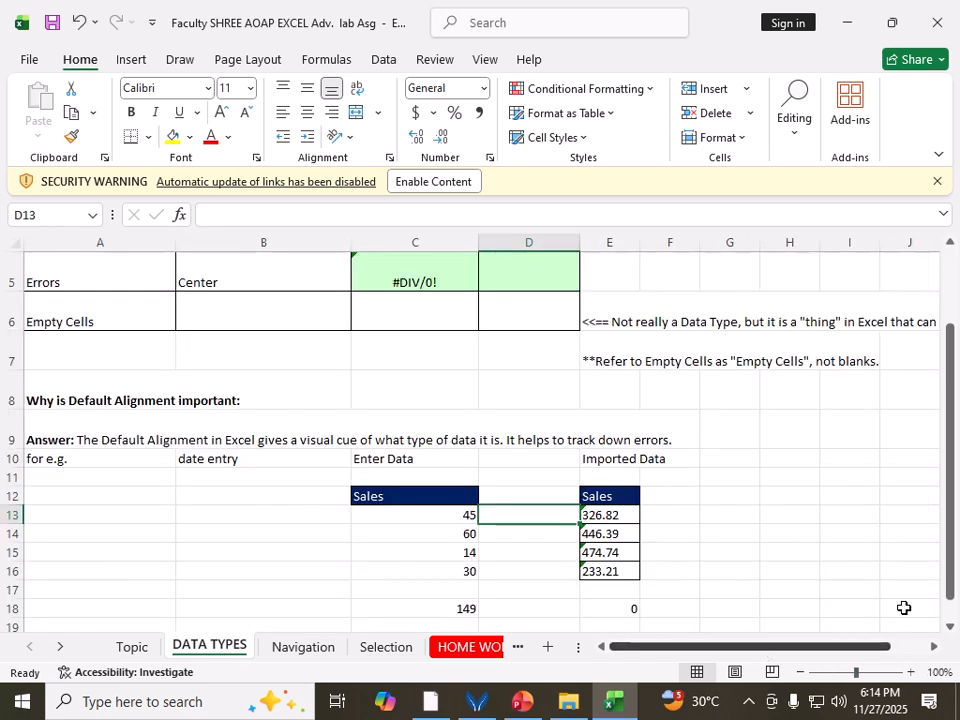
pyautogui.moveTo(951, 529); pyautogui.dragTo(951, 388)
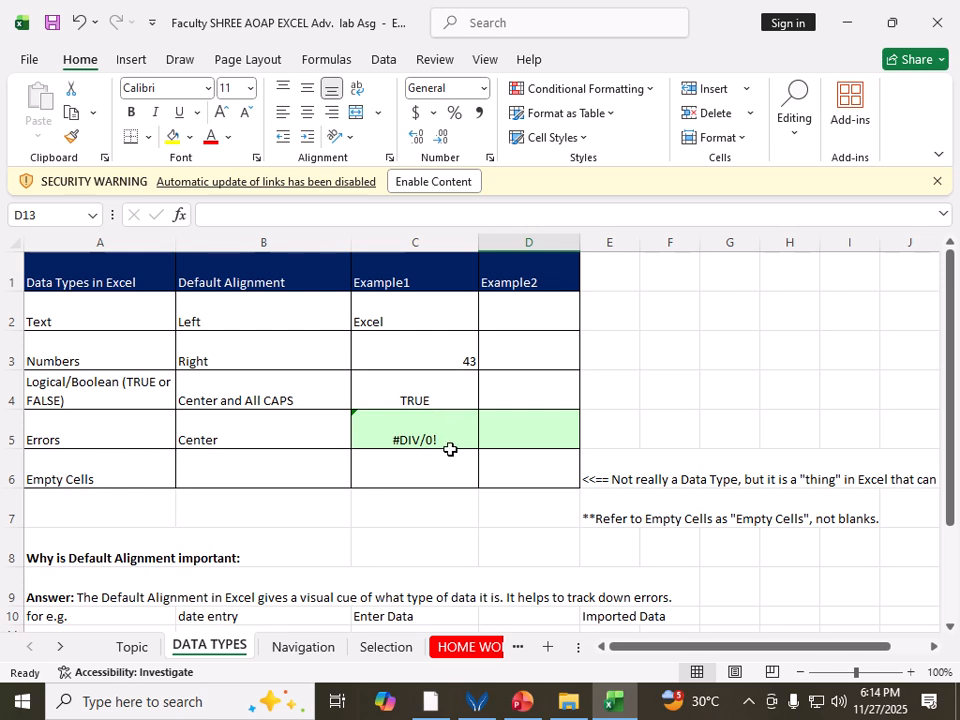
pyautogui.moveTo(242, 463); pyautogui.dragTo(565, 464)
pyautogui.click(543, 535)
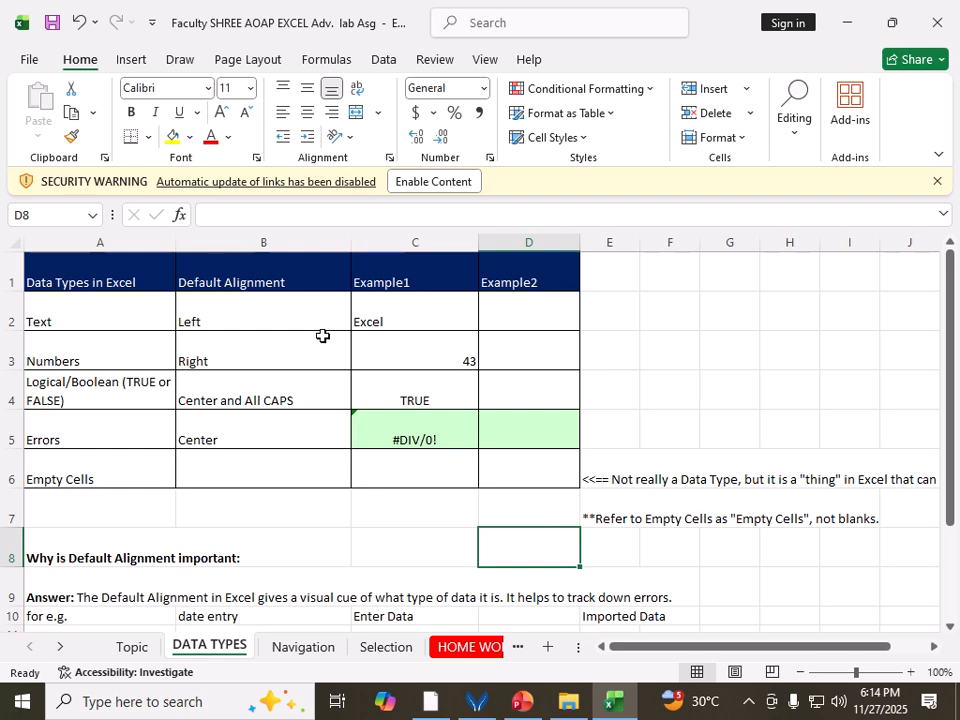
# Enable the workbook's disabled content for automatic link updates.
pyautogui.click(467, 184)
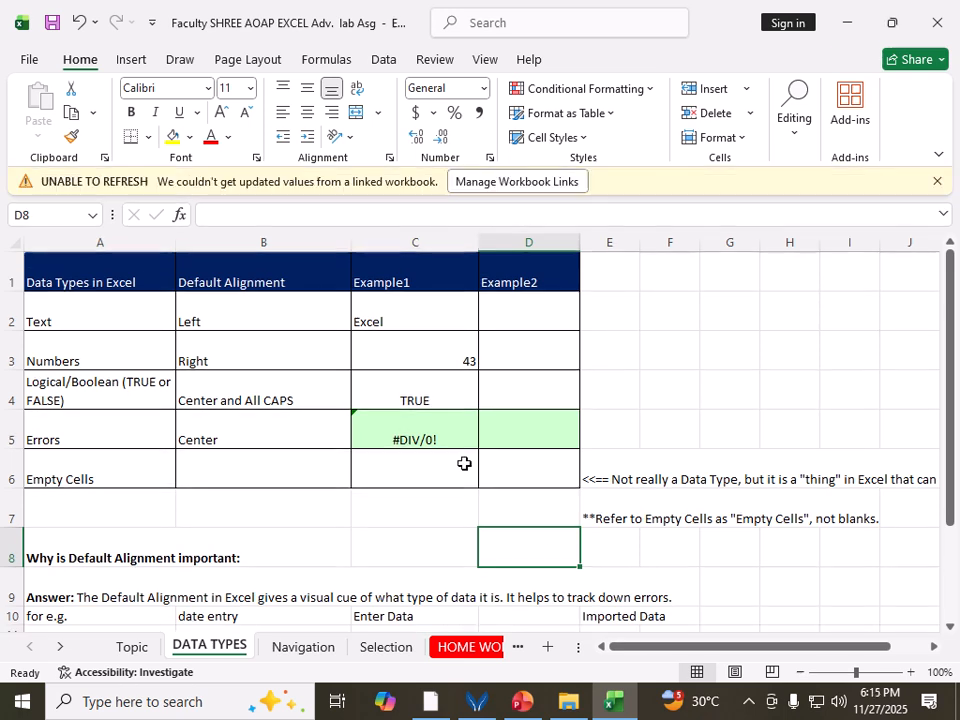
pyautogui.click(649, 443)
# Open the Navigation sheet and move cell by cell along the month row from Jan in B12 to Aug in I12.
pyautogui.click(285, 655)
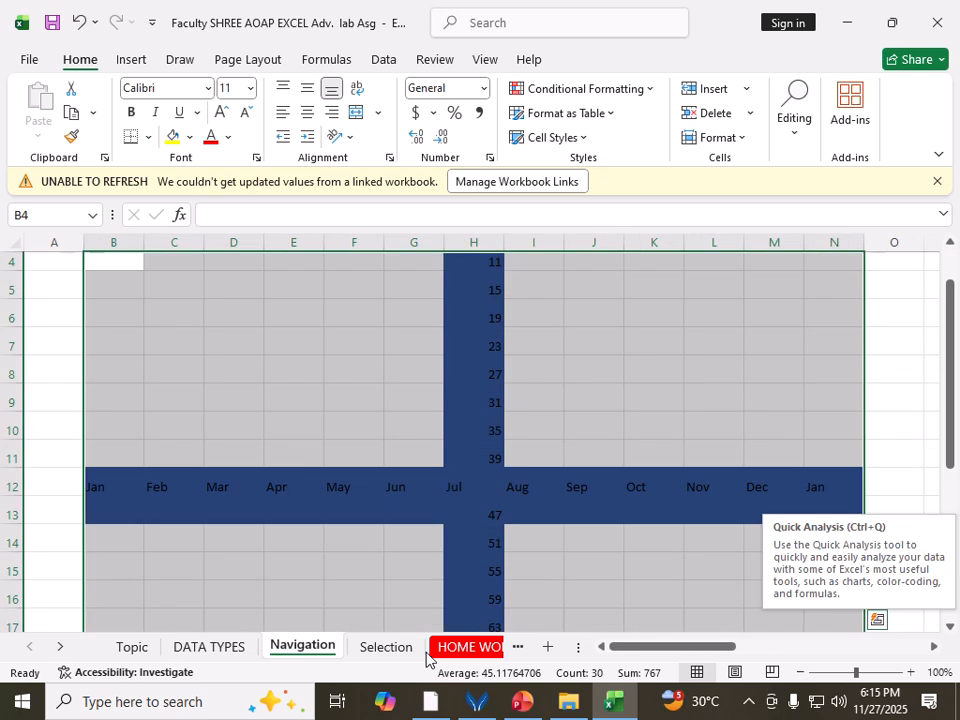
pyautogui.click(105, 482)
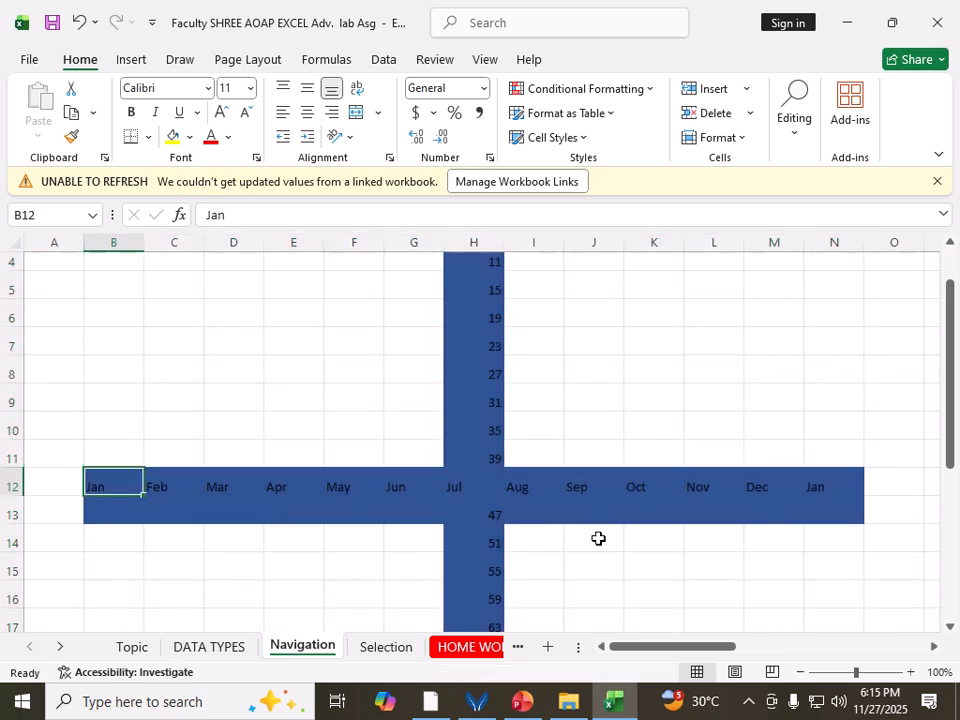
pyautogui.press('Tab')
pyautogui.press('Tab')
pyautogui.press('Tab')
pyautogui.press('Tab')
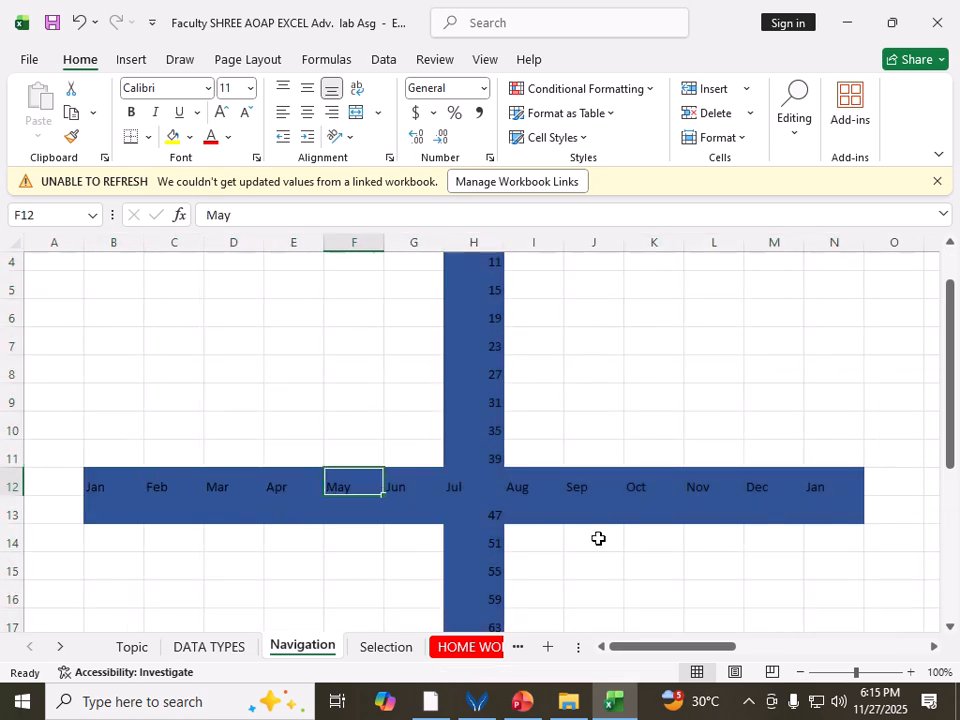
pyautogui.press('Tab')
pyautogui.press('Tab')
pyautogui.press('Tab')
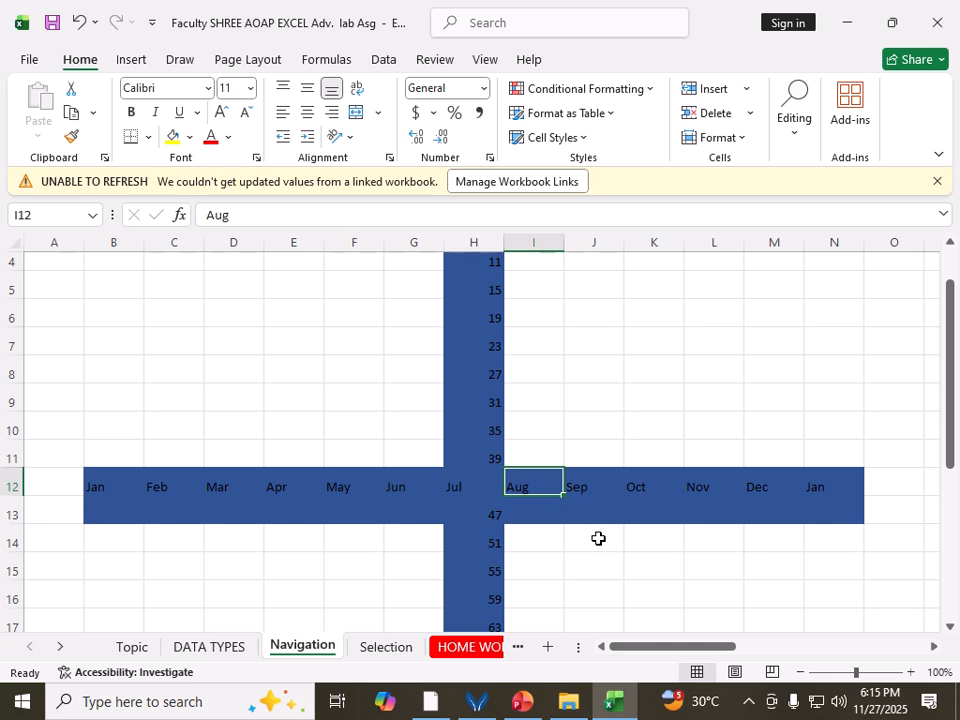
# Move back cell by cell from Aug to Jan in B12, and jump to the row's last month in N12 and back.
pyautogui.hotkey('shift', 'Tab')
pyautogui.hotkey('shift', 'Tab')
pyautogui.hotkey('shift', 'Tab')
pyautogui.hotkey('shift', 'Tab')
pyautogui.hotkey('shift', 'Tab')
pyautogui.hotkey('shift', 'Tab')
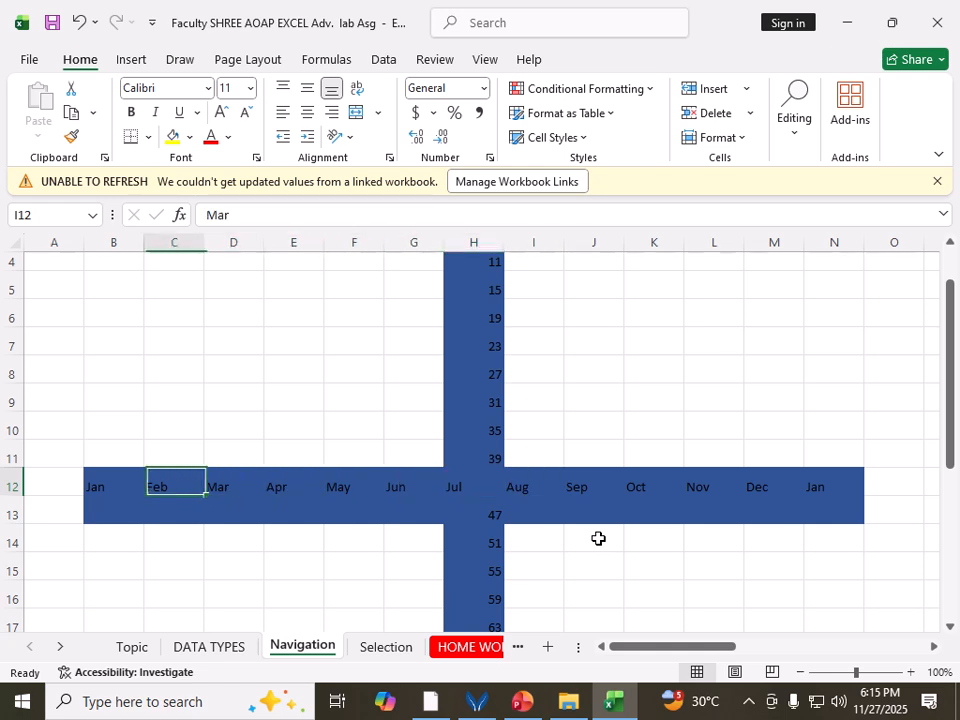
pyautogui.hotkey('shift', 'Tab')
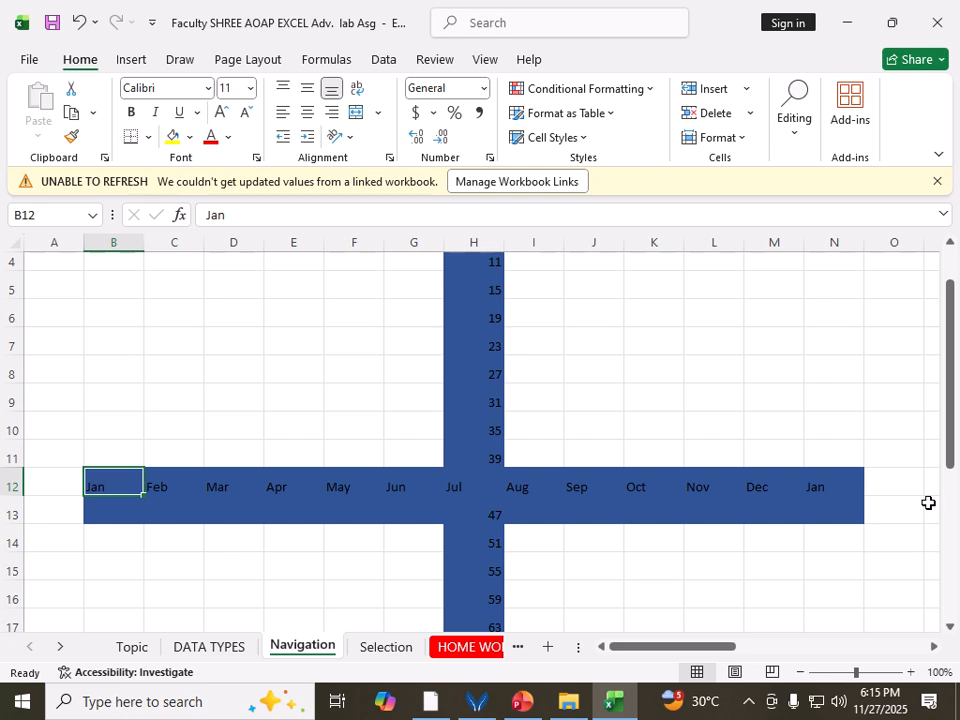
pyautogui.hotkey('shift', 'Tab')
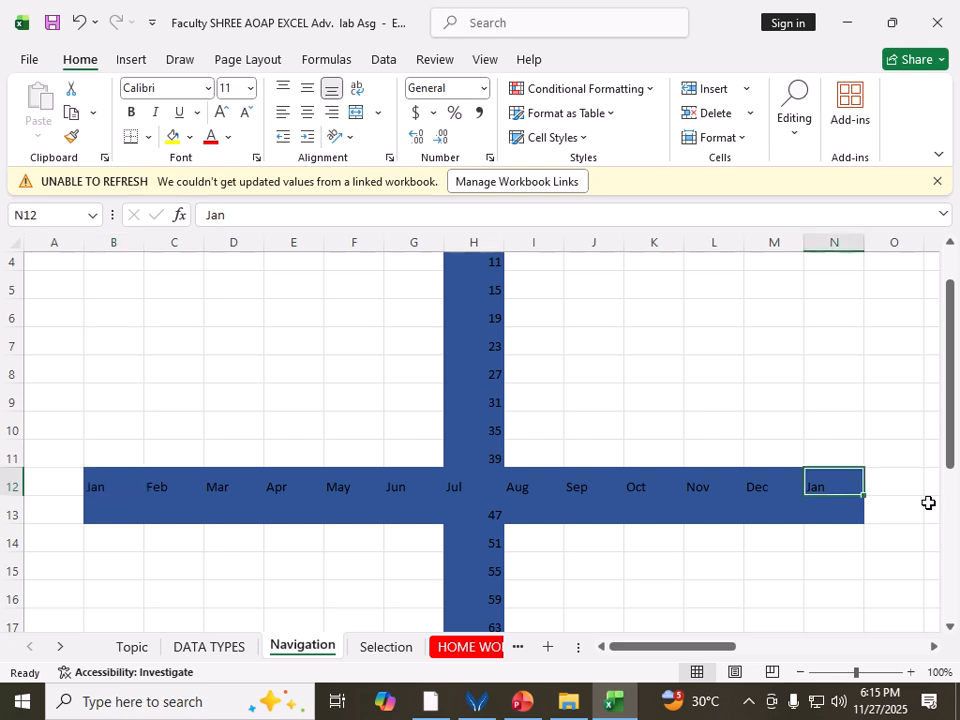
pyautogui.press('Tab')
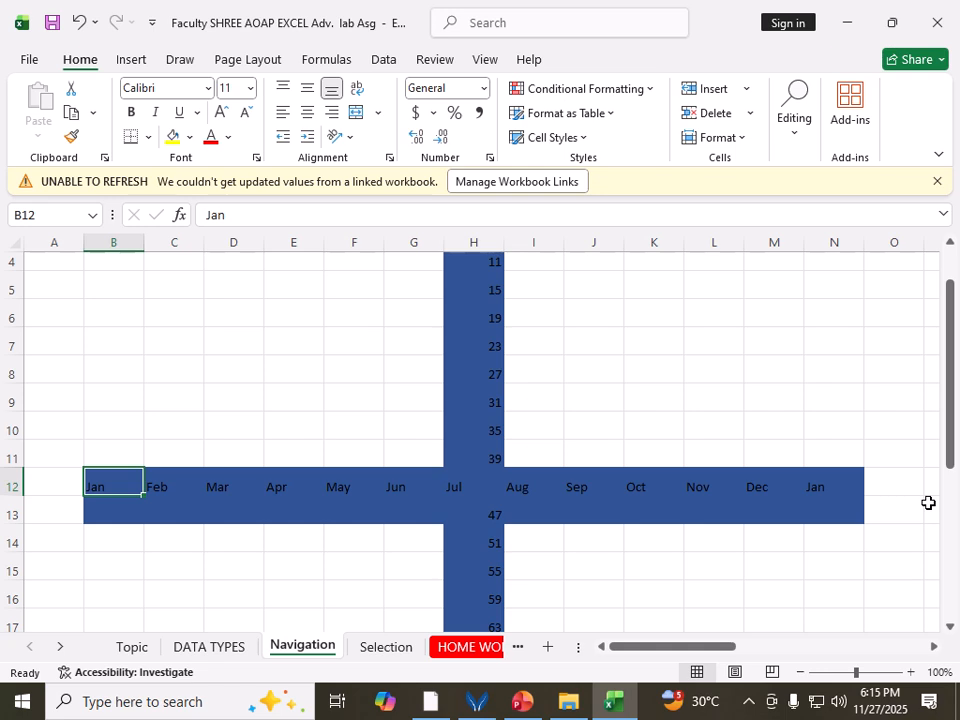
# Move one cell at a time again from B12 to Aug in I12.
pyautogui.press('Tab')
pyautogui.press('Tab')
pyautogui.press('Tab')
pyautogui.press('Tab')
pyautogui.press('Tab')
pyautogui.press('Tab')
pyautogui.press('Tab')
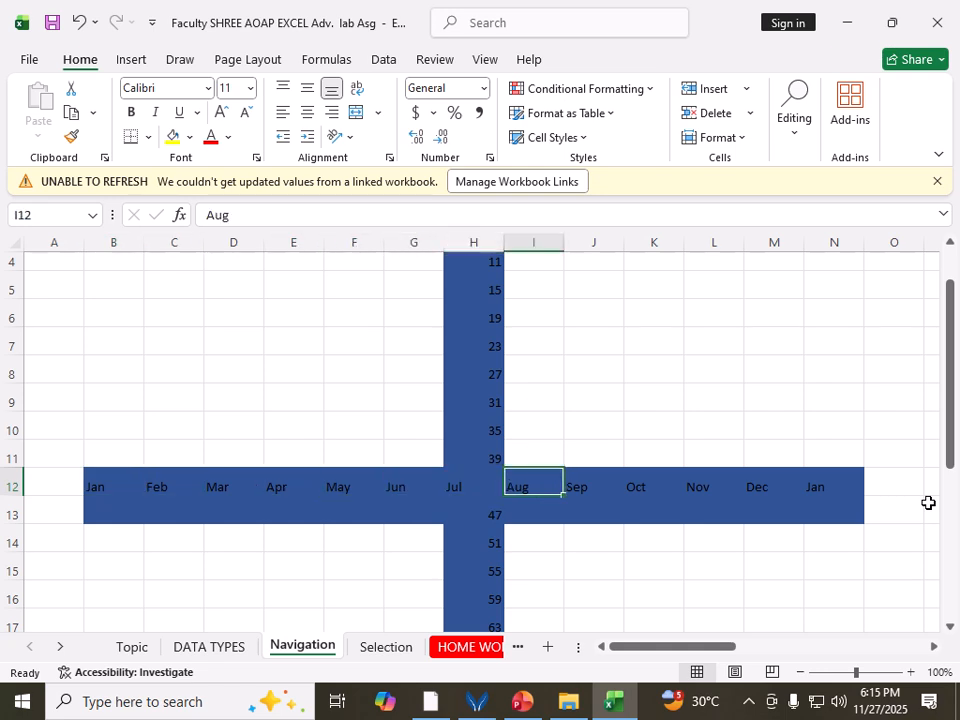
# Move back to Jul in H12, then jump up column H and down to its last filled cell, H21.
pyautogui.hotkey('shift', 'Tab')
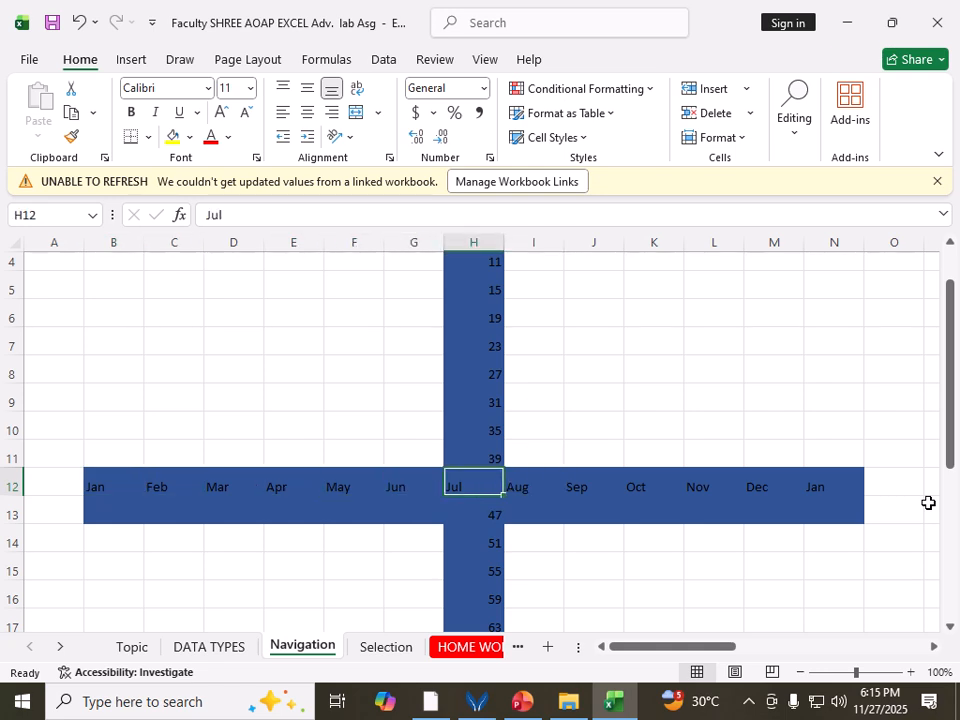
pyautogui.hotkey('ctrl', 'Up')
pyautogui.hotkey('ctrl', 'Down')
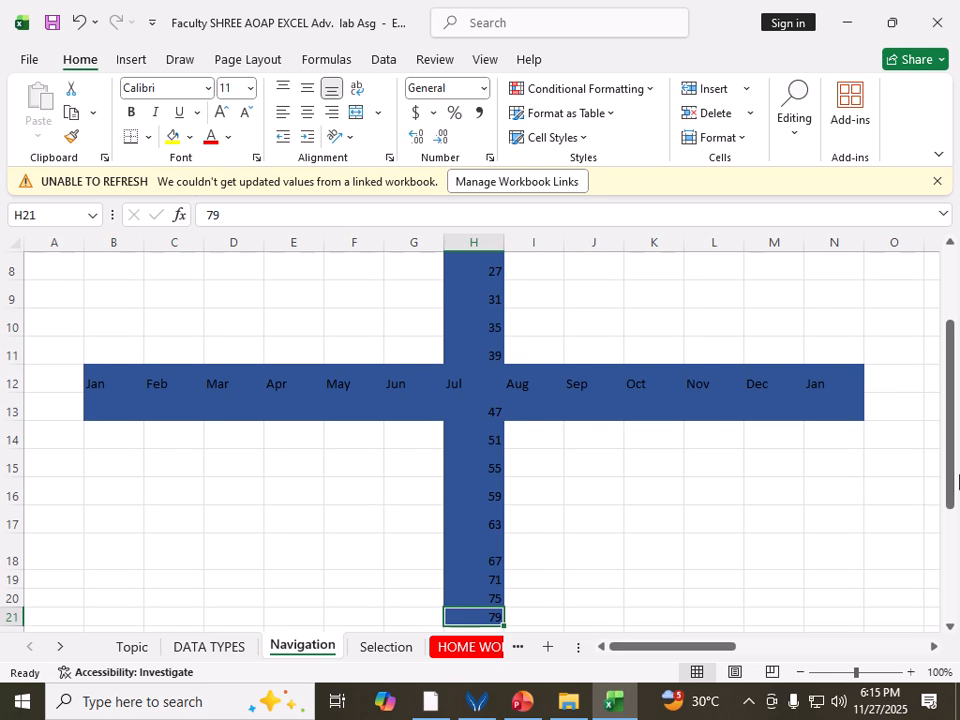
# Extend the selection upward from H21 cell by cell to Jul in H12.
pyautogui.hotkey('shift', 'Up')
pyautogui.hotkey('shift', 'Up')
pyautogui.hotkey('shift', 'Up')
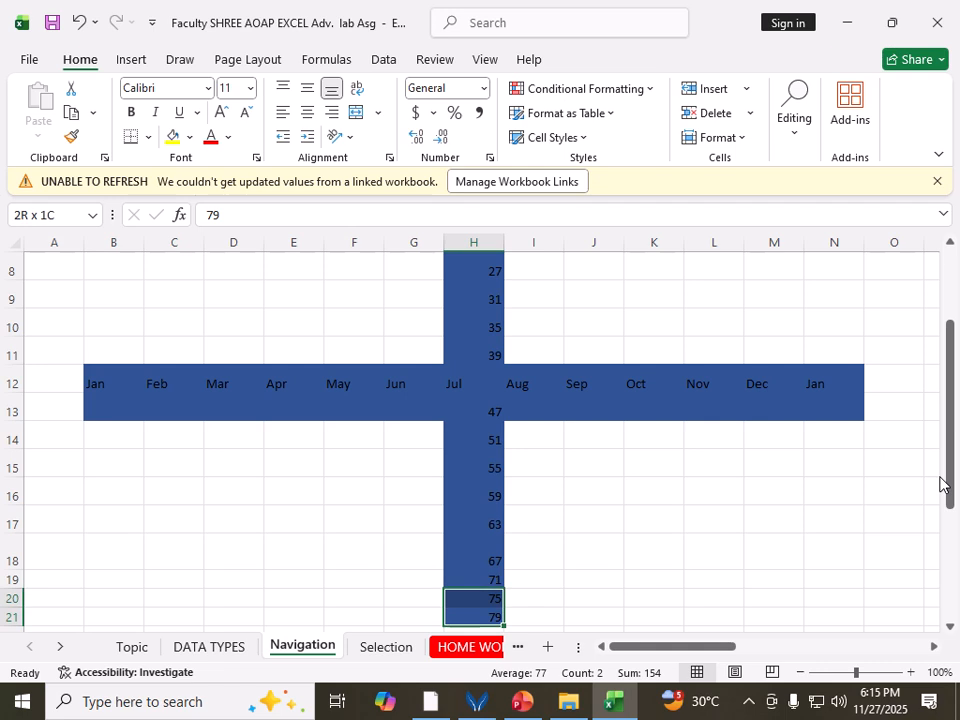
pyautogui.hotkey('shift', 'Up')
pyautogui.hotkey('shift', 'Up')
pyautogui.hotkey('shift', 'Up')
pyautogui.hotkey('shift', 'Up')
pyautogui.hotkey('shift', 'Up')
pyautogui.hotkey('shift', 'Up')
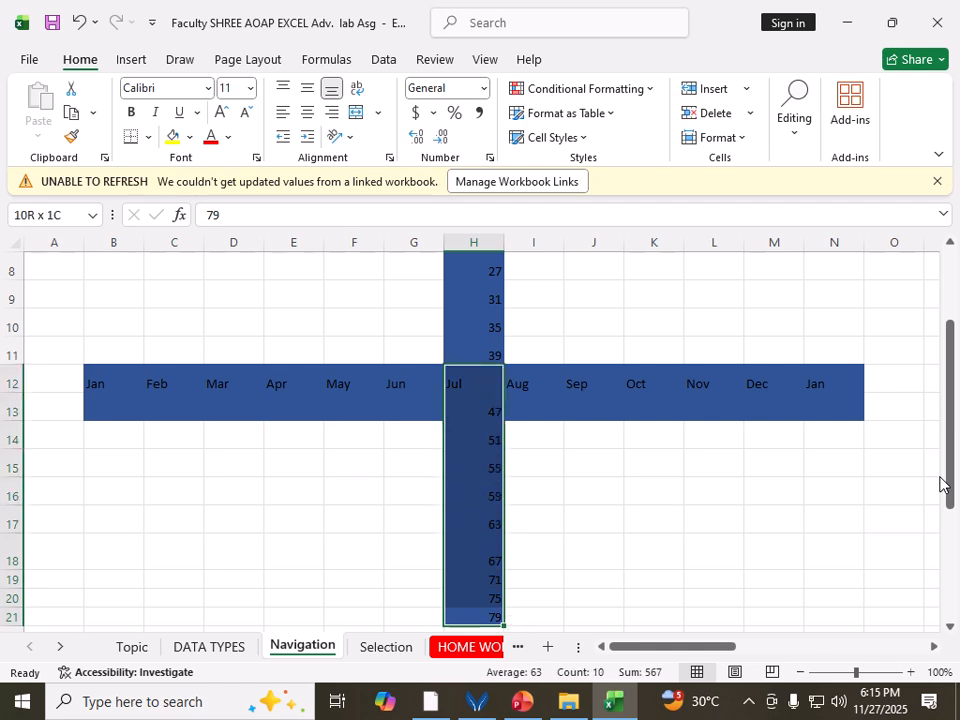
# Move the active cell one row at a time through the column H numbers, ending on Jul in H12.
pyautogui.hotkey('shift', 'Return')
pyautogui.hotkey('shift', 'Return')
pyautogui.hotkey('shift', 'Return')
pyautogui.hotkey('shift', 'Return')
pyautogui.hotkey('shift', 'Return')
pyautogui.hotkey('shift', 'Return')
pyautogui.hotkey('shift', 'Return')
pyautogui.hotkey('shift', 'Return')
pyautogui.hotkey('shift', 'Return')
pyautogui.hotkey('shift', 'Return')
pyautogui.hotkey('shift', 'Return')
pyautogui.hotkey('shift', 'Return')
pyautogui.hotkey('shift', 'Return')
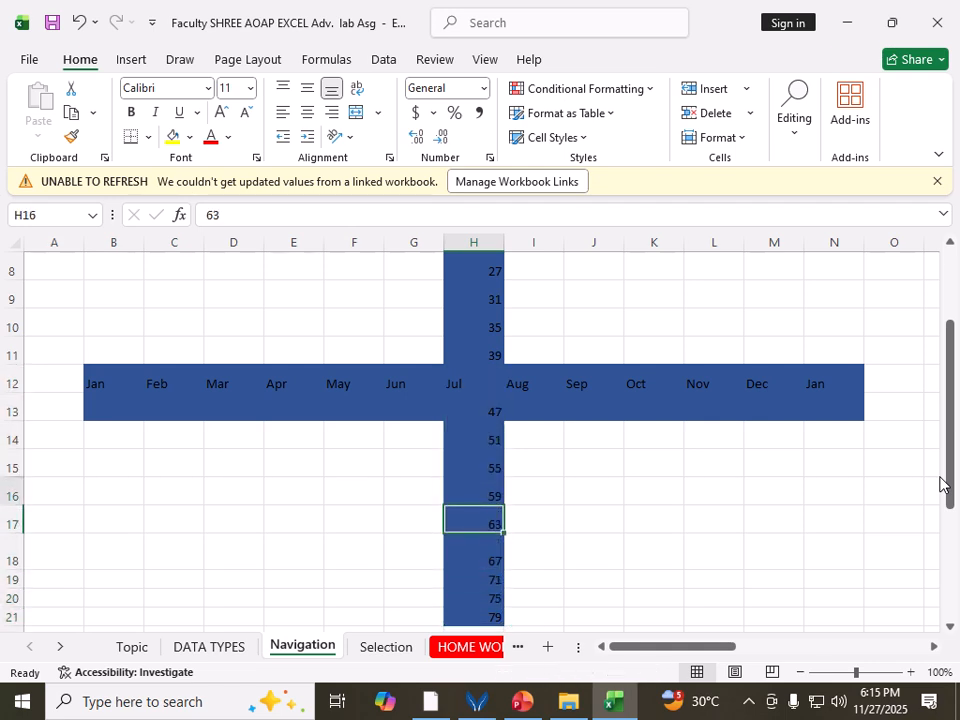
pyautogui.press('Return')
pyautogui.press('Return')
pyautogui.press('Return')
pyautogui.press('Return')
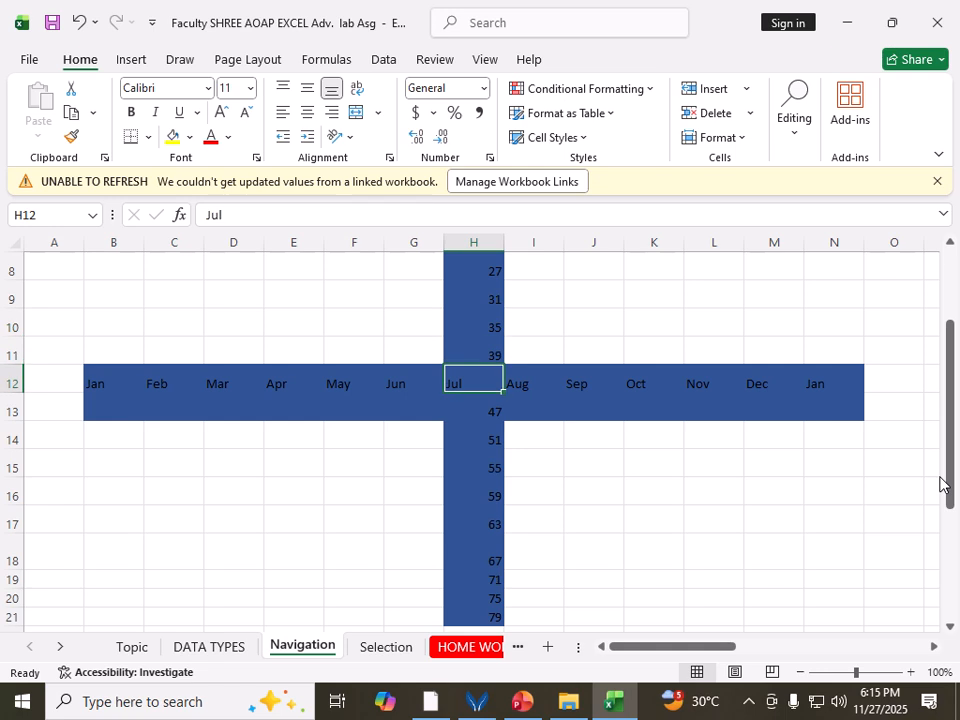
# Move back cell by cell from Jul along row 12 to A12 and return to Jan in B12.
pyautogui.hotkey('shift', 'Tab')
pyautogui.hotkey('shift', 'Tab')
pyautogui.hotkey('shift', 'Tab')
pyautogui.hotkey('shift', 'Tab')
pyautogui.hotkey('shift', 'Tab')
pyautogui.hotkey('shift', 'Tab')
pyautogui.hotkey('shift', 'Tab')
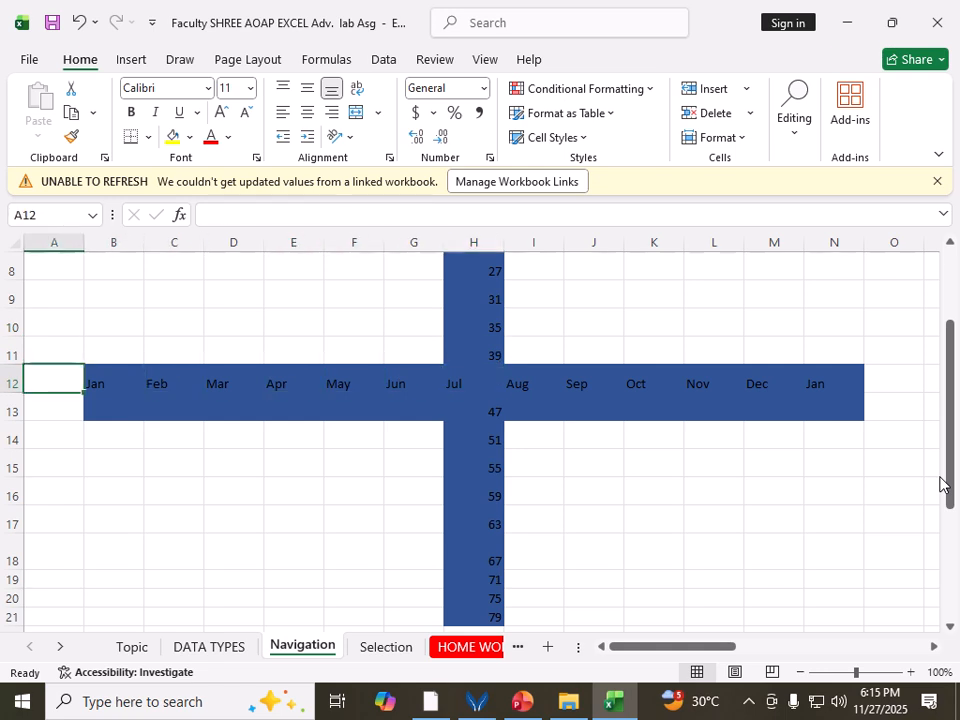
pyautogui.press('Tab')
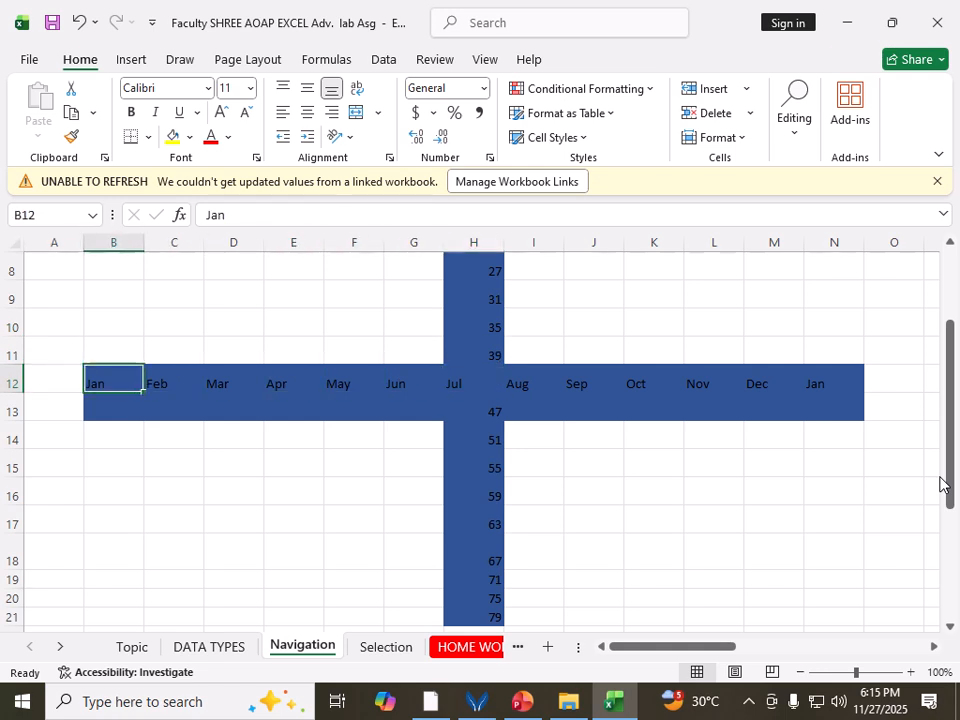
# Extend the selection from B12 across the month row to N12, then extend it down the sheet and back up.
pyautogui.hotkey('ctrl', 'shift', 'Right')
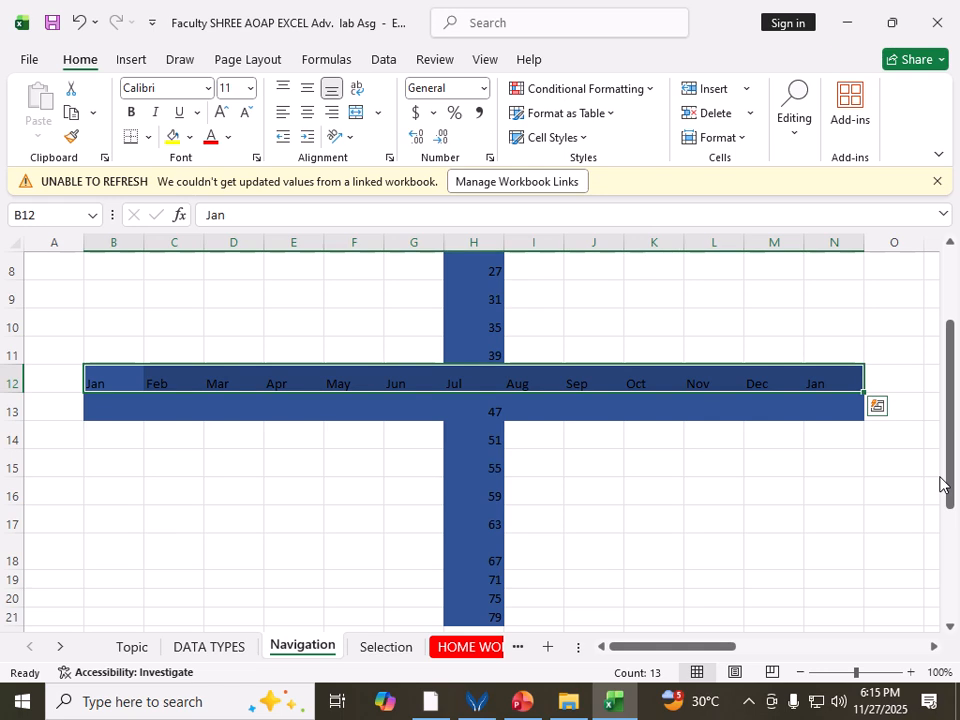
pyautogui.hotkey('ctrl', 'shift', 'Down')
pyautogui.hotkey('ctrl', 'shift', 'Up')
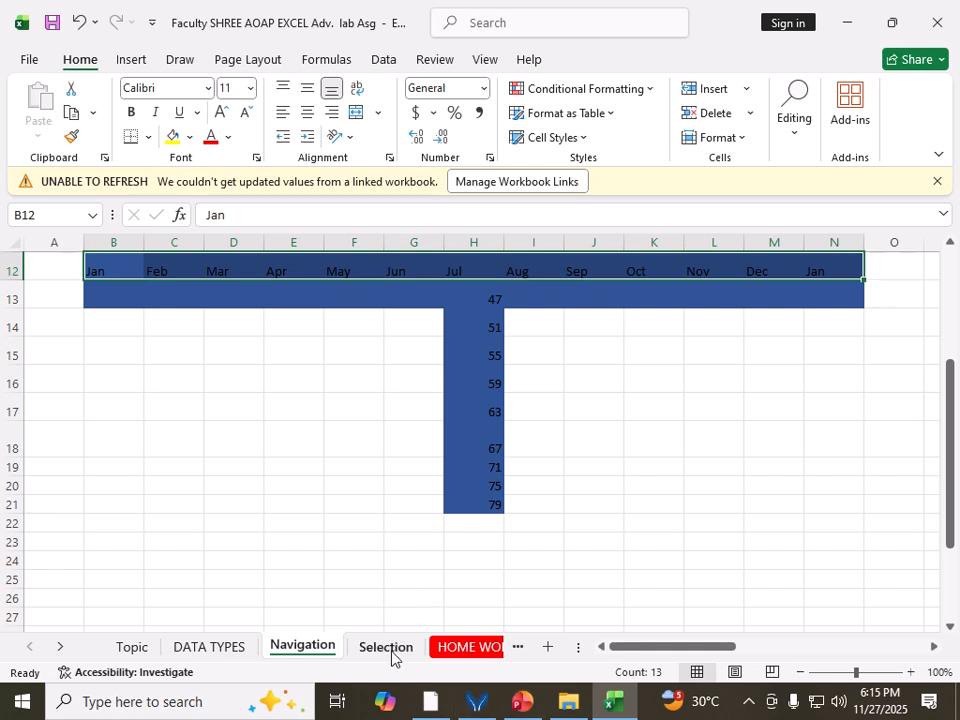
# Open the Selection sheet and enlarge the view to 106% to examine the Selection Shortcut Keys table.
pyautogui.click(389, 648)
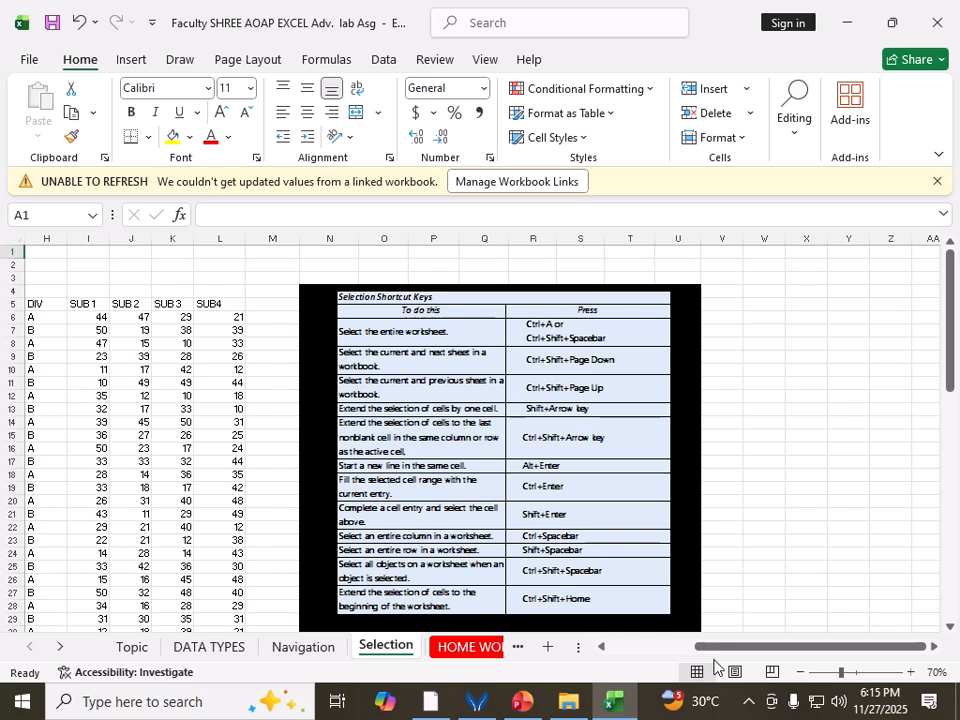
pyautogui.moveTo(708, 655); pyautogui.dragTo(670, 712)
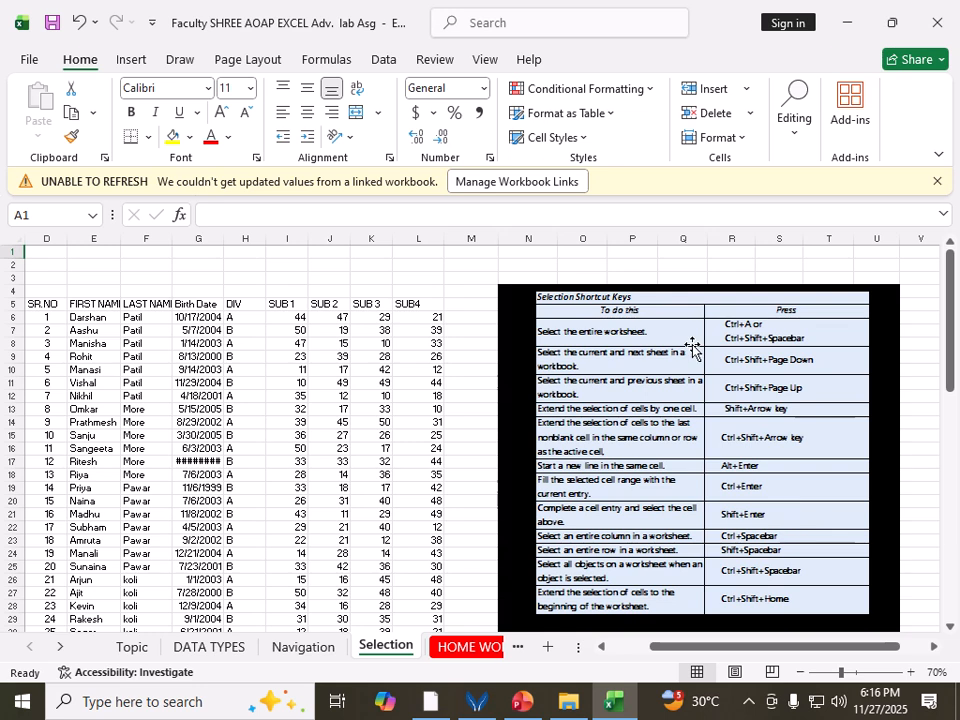
pyautogui.click(560, 365)
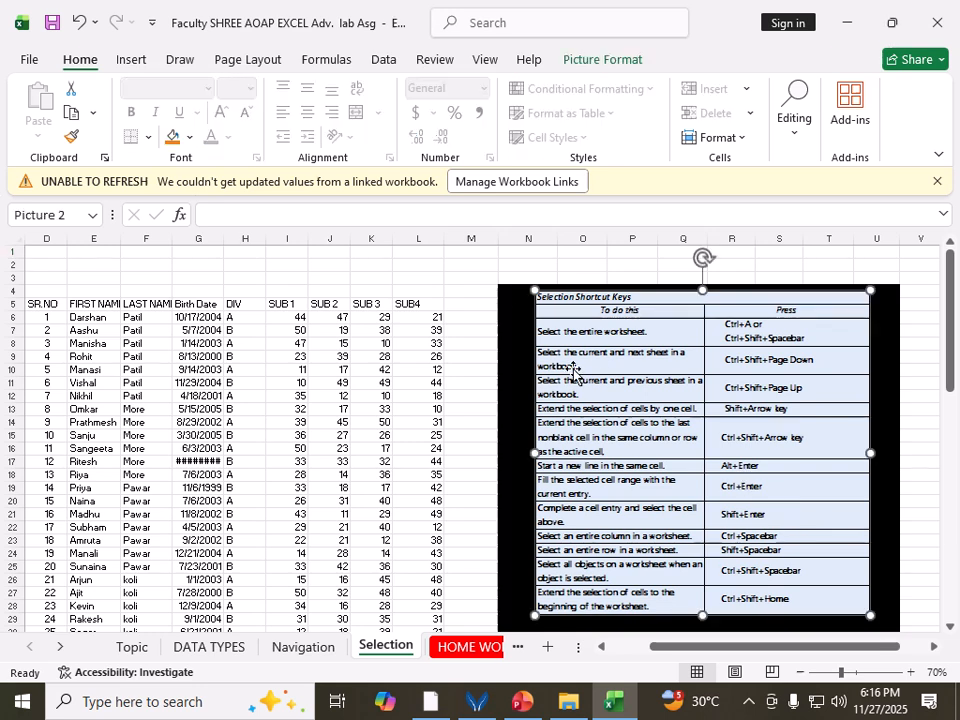
pyautogui.click(507, 299)
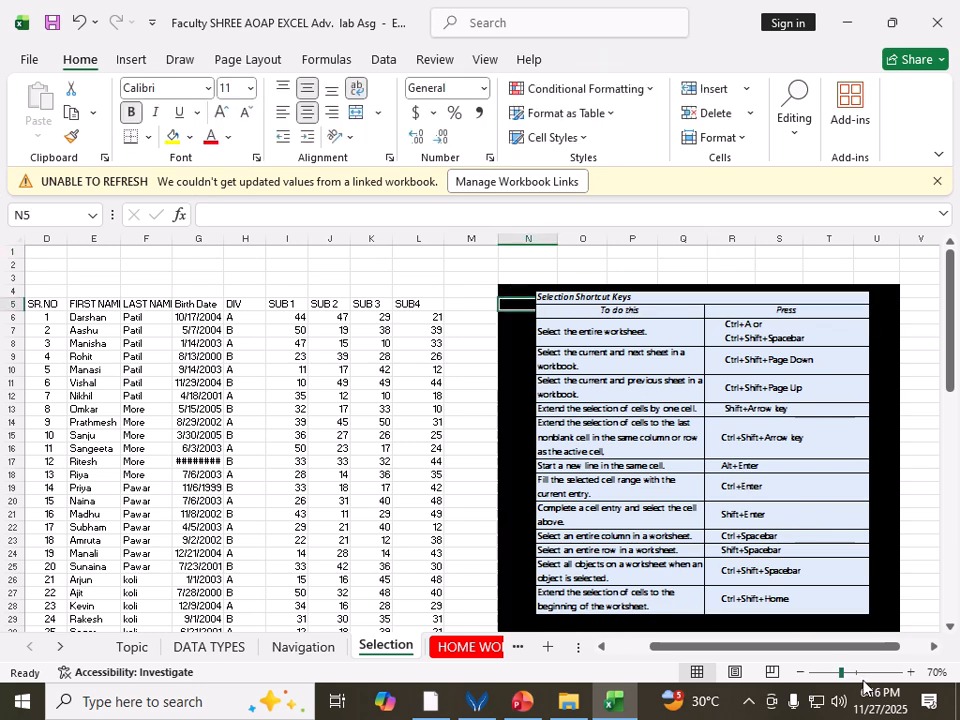
pyautogui.moveTo(840, 672); pyautogui.dragTo(857, 674)
pyautogui.moveTo(784, 649); pyautogui.dragTo(837, 658)
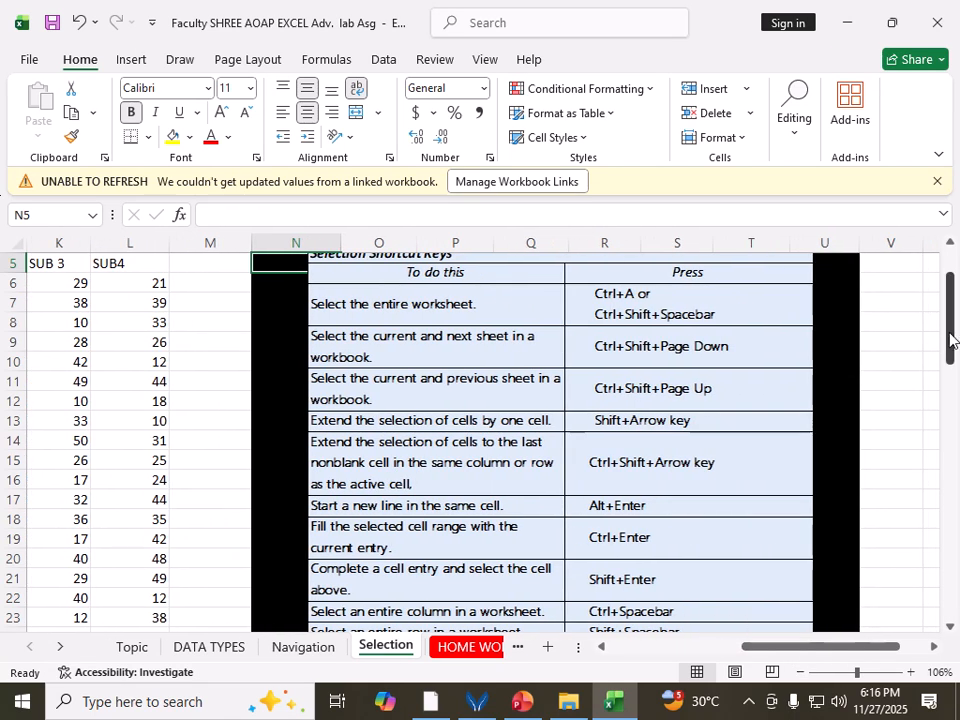
pyautogui.moveTo(949, 343)
pyautogui.mouseDown()
pyautogui.moveTo(954, 321)
pyautogui.moveTo(956, 338)
pyautogui.mouseUp()
pyautogui.click(842, 358)
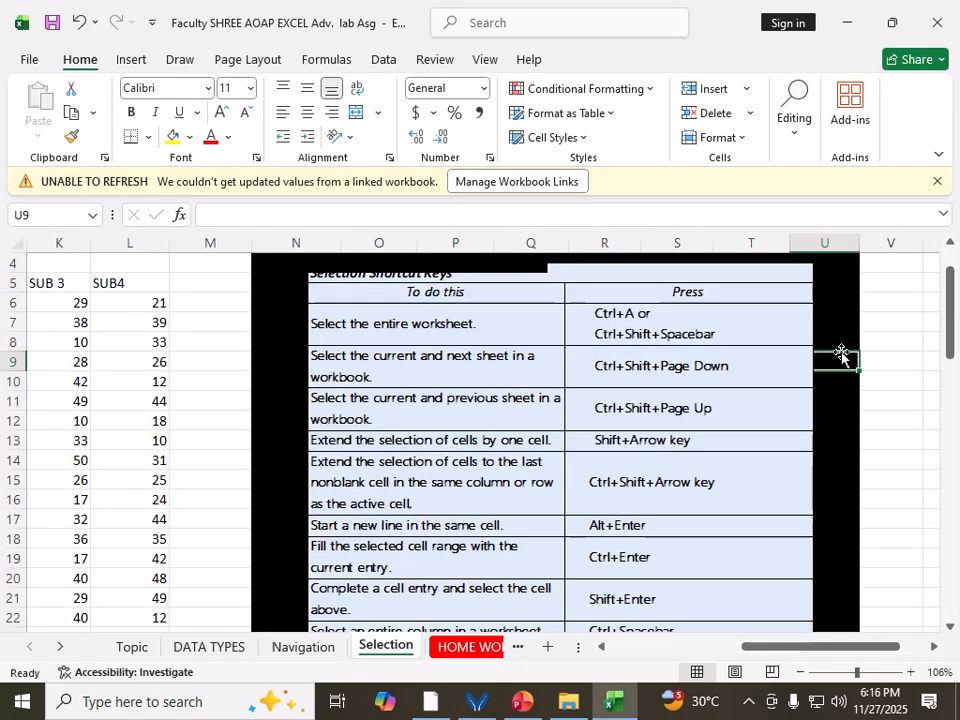
pyautogui.click(694, 313)
pyautogui.moveTo(694, 313)
pyautogui.mouseDown()
pyautogui.moveTo(694, 326)
pyautogui.moveTo(694, 313)
pyautogui.mouseUp()
# Set the ribbon to show tabs only and zoom to 86% so the whole Selection Shortcut Keys table fits.
pyautogui.click(938, 154)
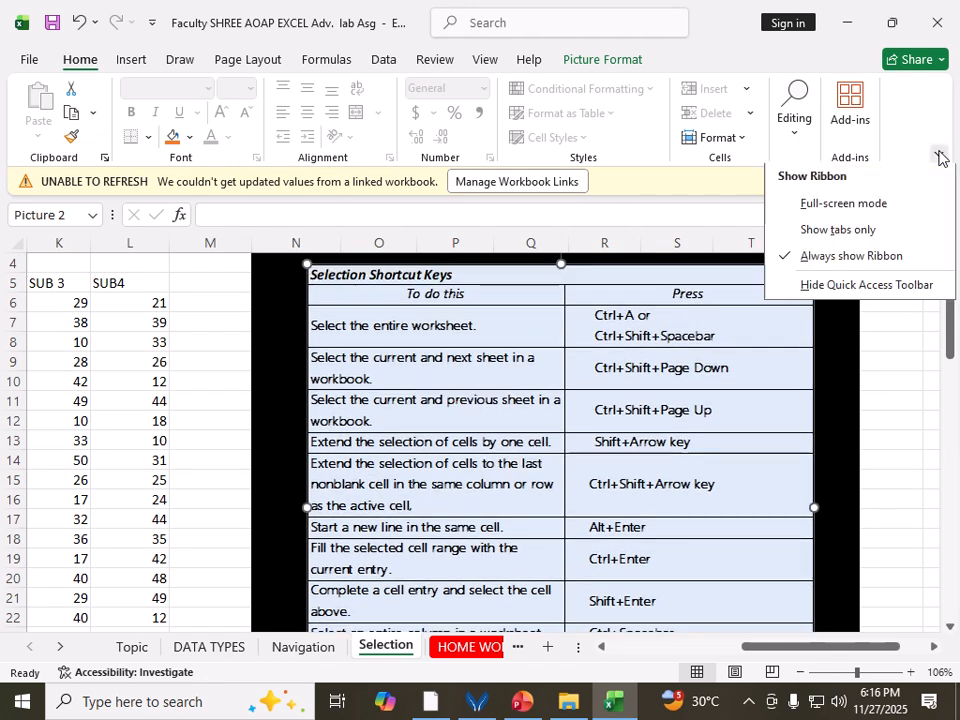
pyautogui.click(860, 230)
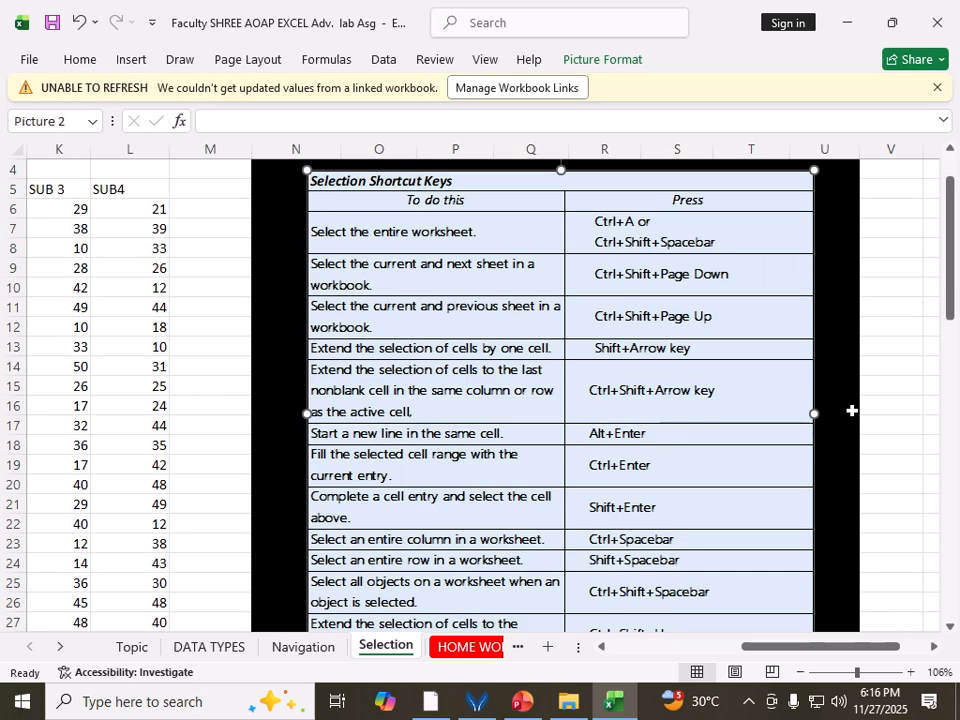
pyautogui.moveTo(919, 320); pyautogui.dragTo(902, 340)
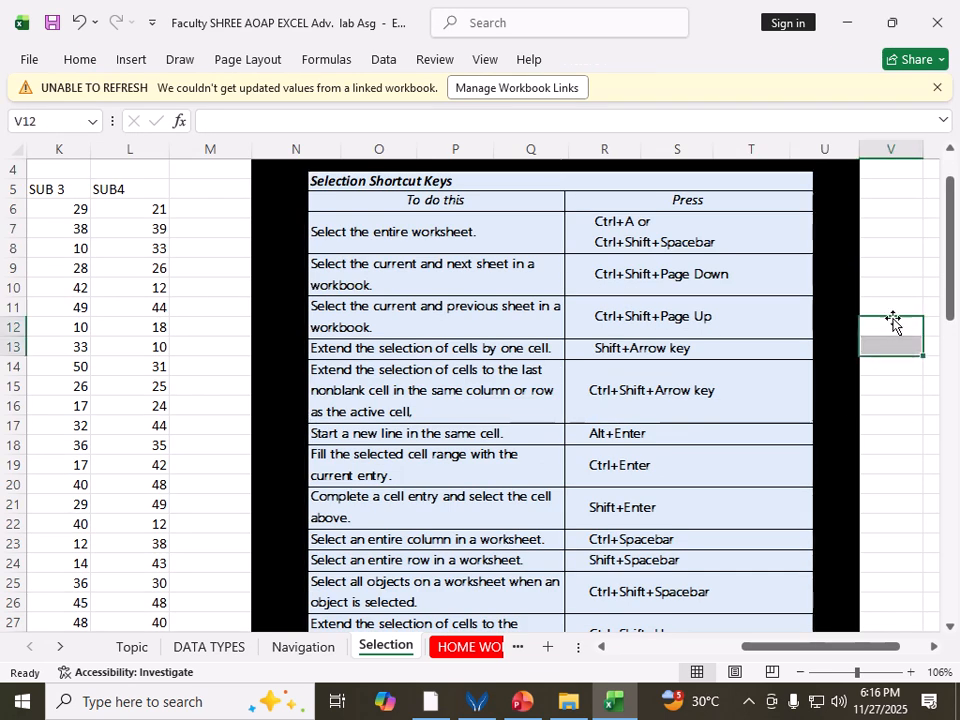
pyautogui.moveTo(950, 310); pyautogui.dragTo(952, 322)
pyautogui.moveTo(853, 671); pyautogui.dragTo(850, 676)
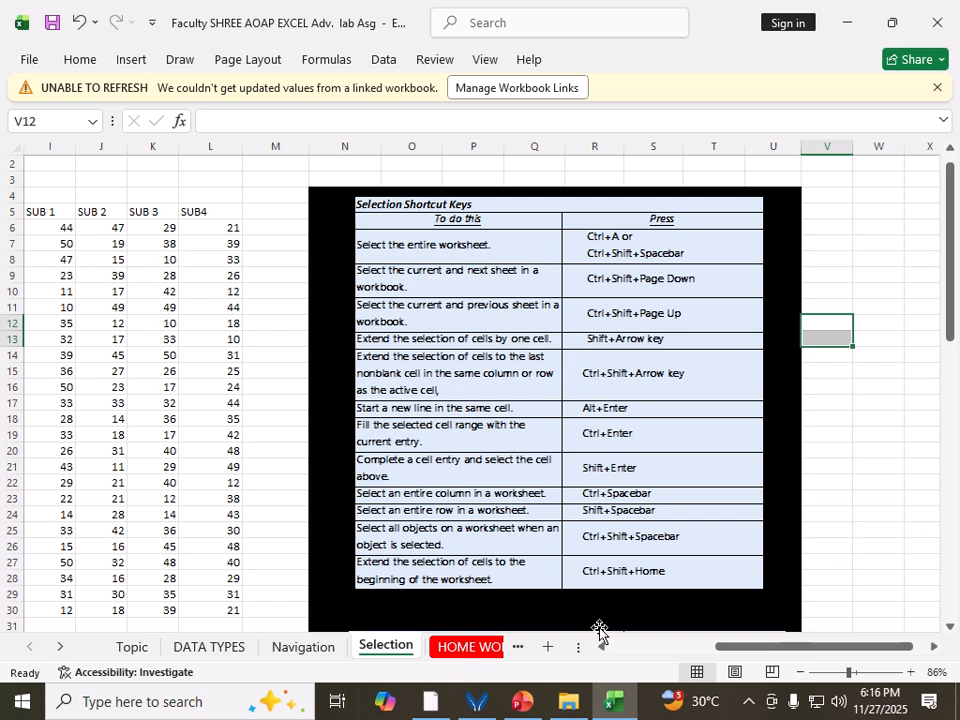
# Look through the HOME WORK sheet, then open the formula & function sheet at its student marks table.
pyautogui.click(476, 648)
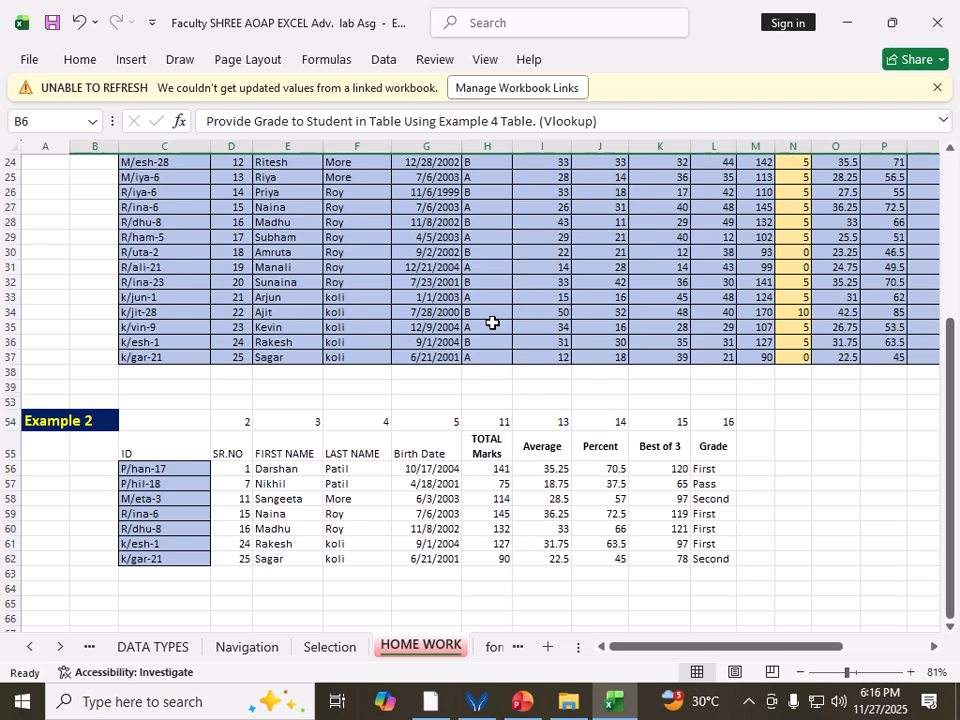
pyautogui.click(491, 650)
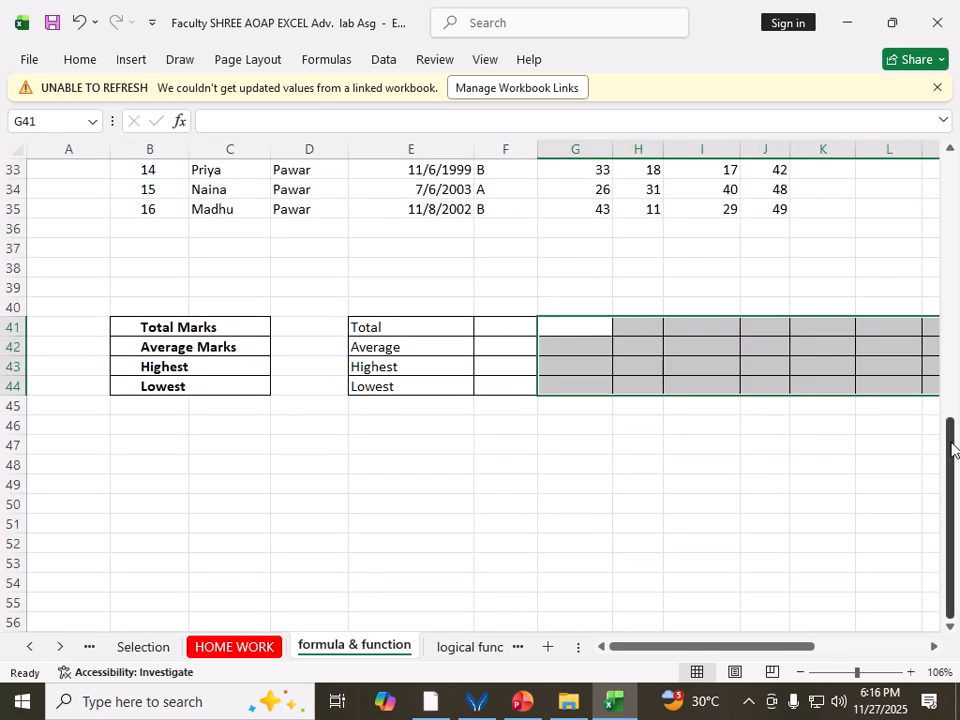
pyautogui.moveTo(949, 442); pyautogui.dragTo(949, 320)
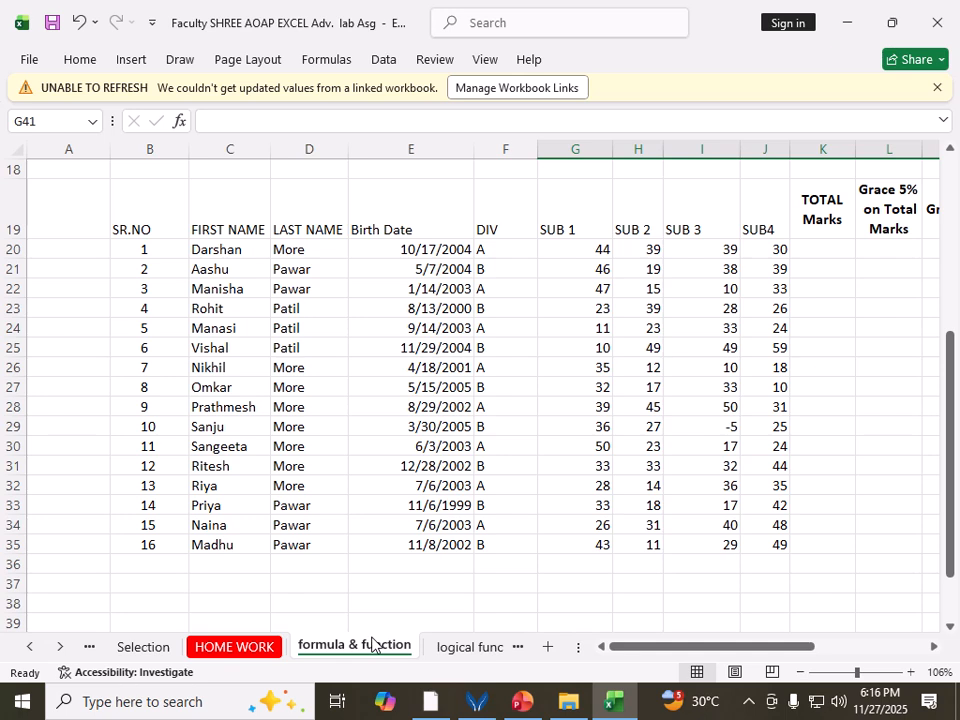
# Dismiss the workbook link warning and switch the ribbon display to full-screen mode.
pyautogui.click(937, 88)
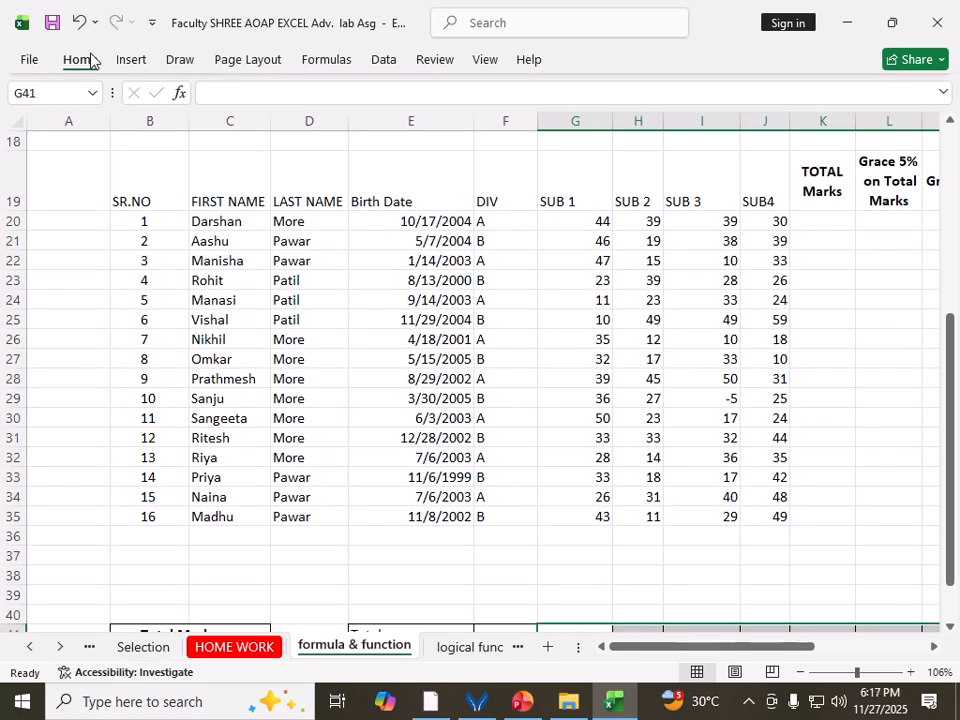
pyautogui.click(78, 59)
pyautogui.click(939, 155)
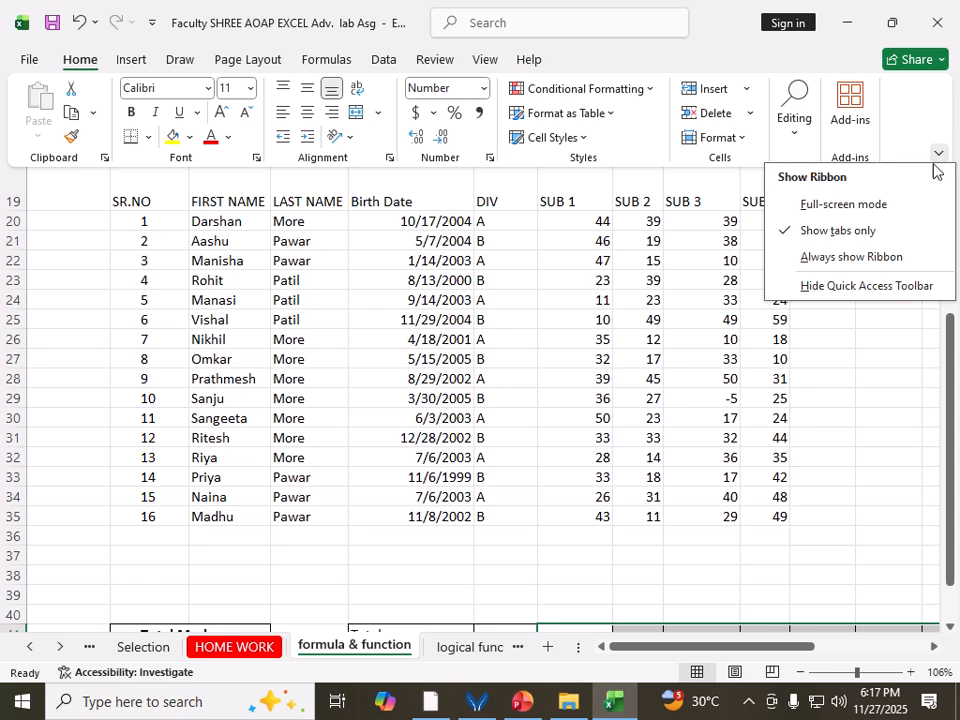
pyautogui.click(886, 206)
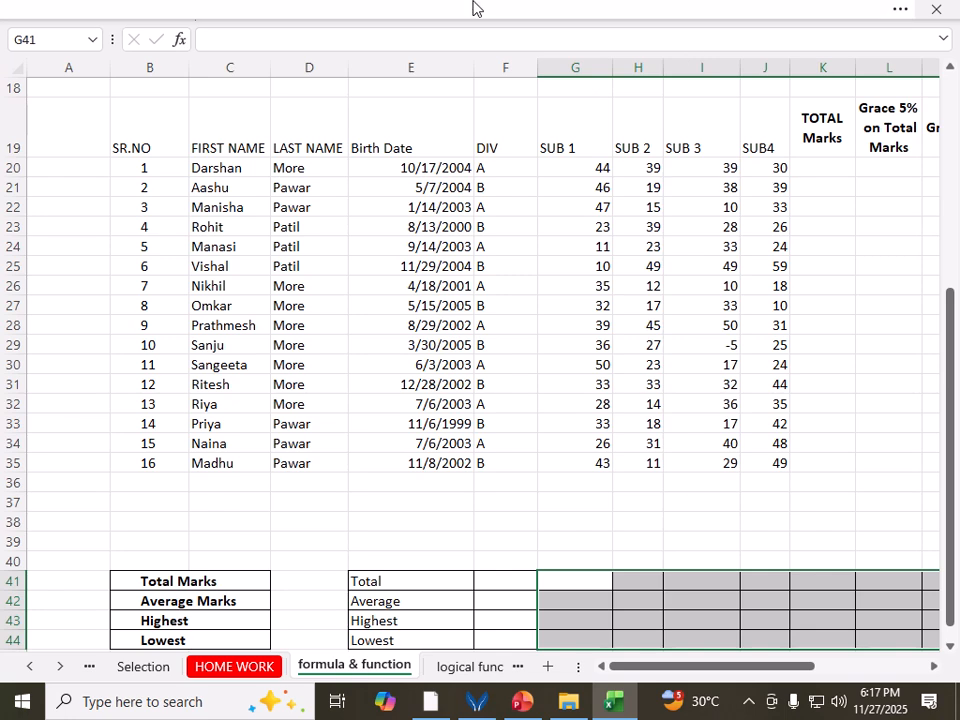
# Leave full-screen mode by setting the ribbon to always show.
pyautogui.click(181, 14)
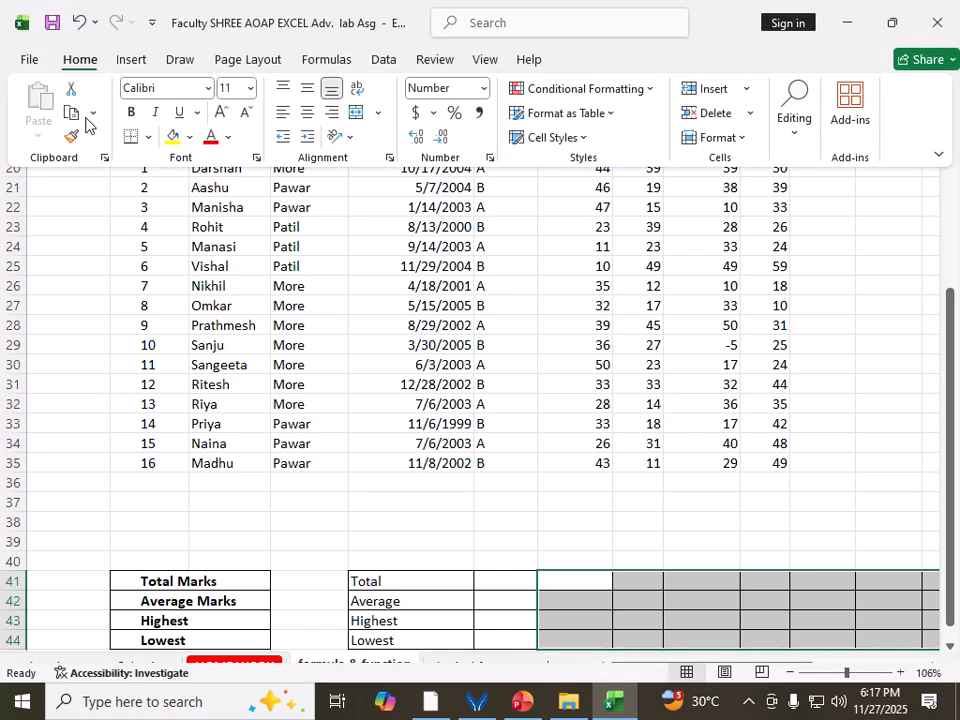
pyautogui.click(938, 153)
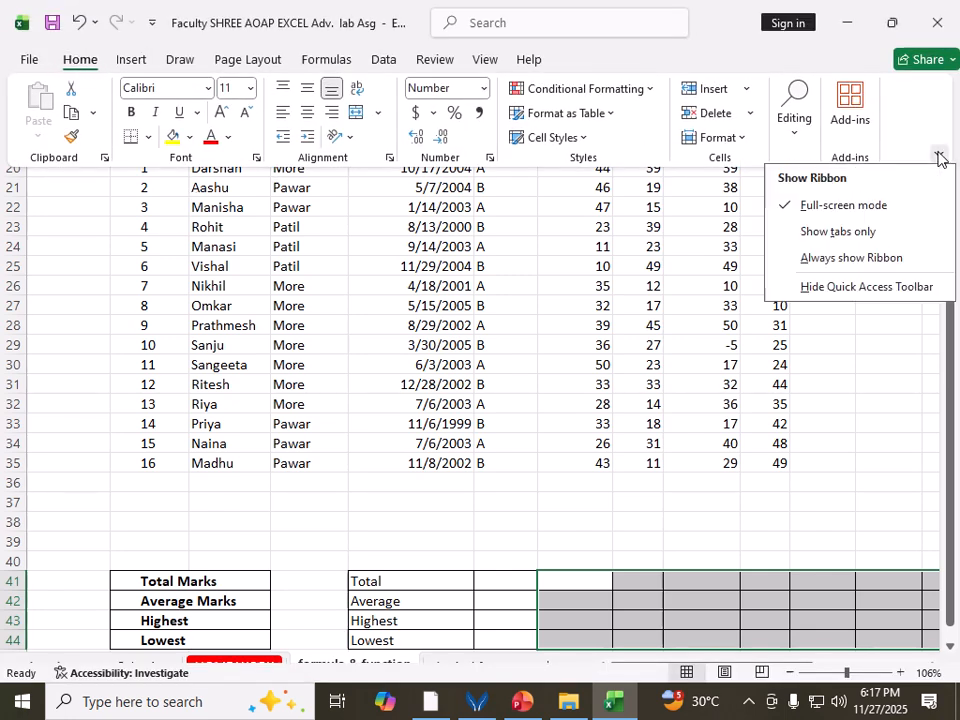
pyautogui.click(866, 262)
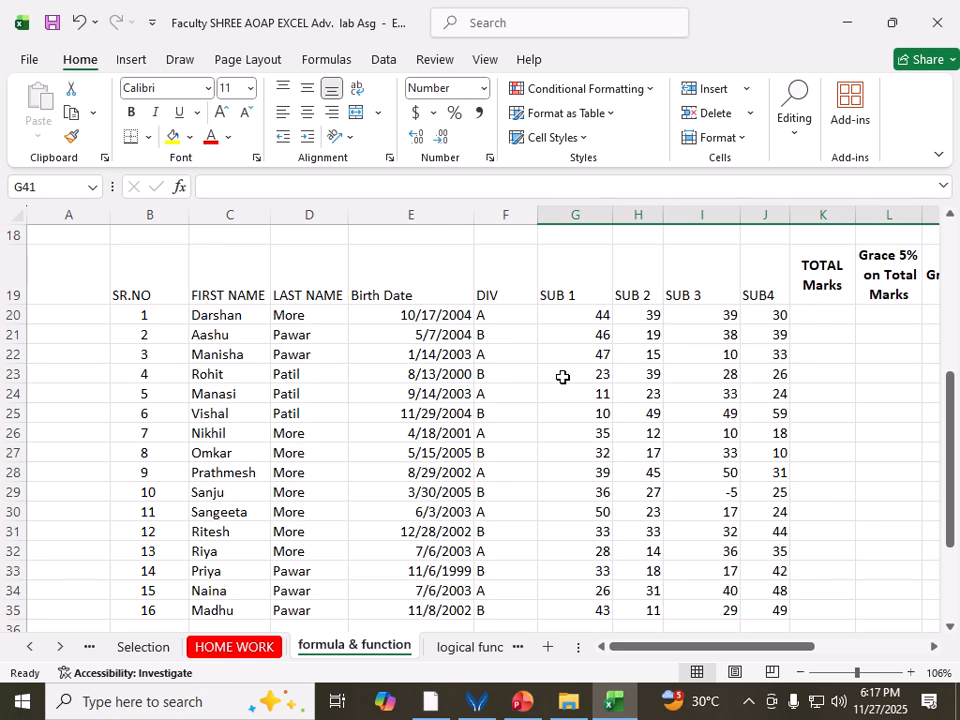
# Go through the marks table's header cells one by one, from SR.NO in B19 to SUB4 in J19.
pyautogui.click(563, 376)
pyautogui.moveTo(701, 658)
pyautogui.mouseDown()
pyautogui.moveTo(770, 660)
pyautogui.moveTo(708, 664)
pyautogui.moveTo(710, 672)
pyautogui.mouseUp()
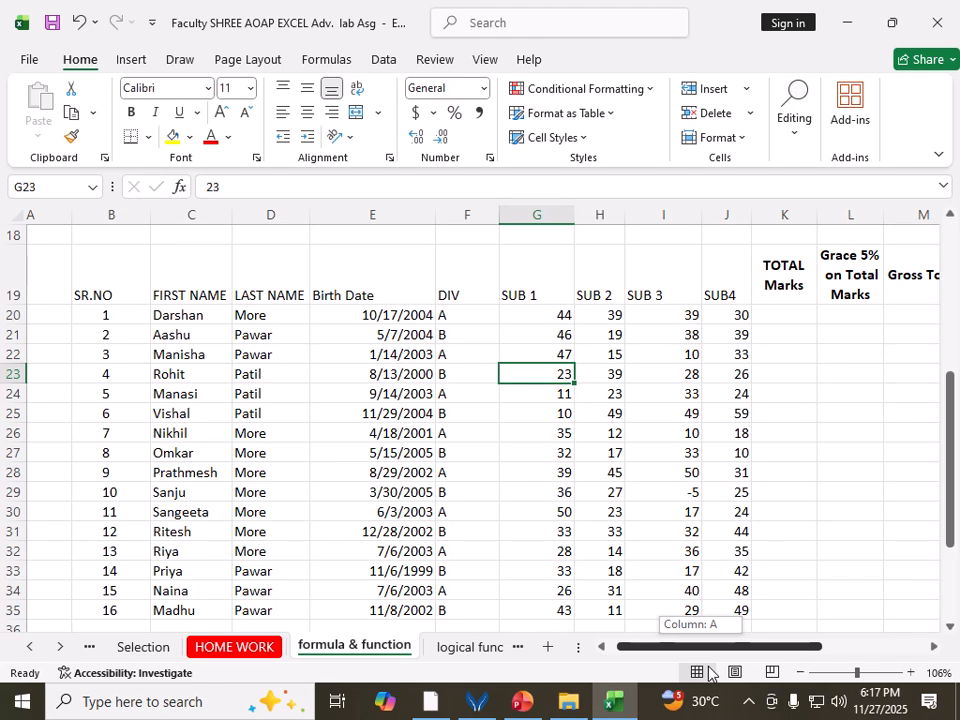
pyautogui.moveTo(710, 672); pyautogui.dragTo(703, 672)
pyautogui.click(129, 293)
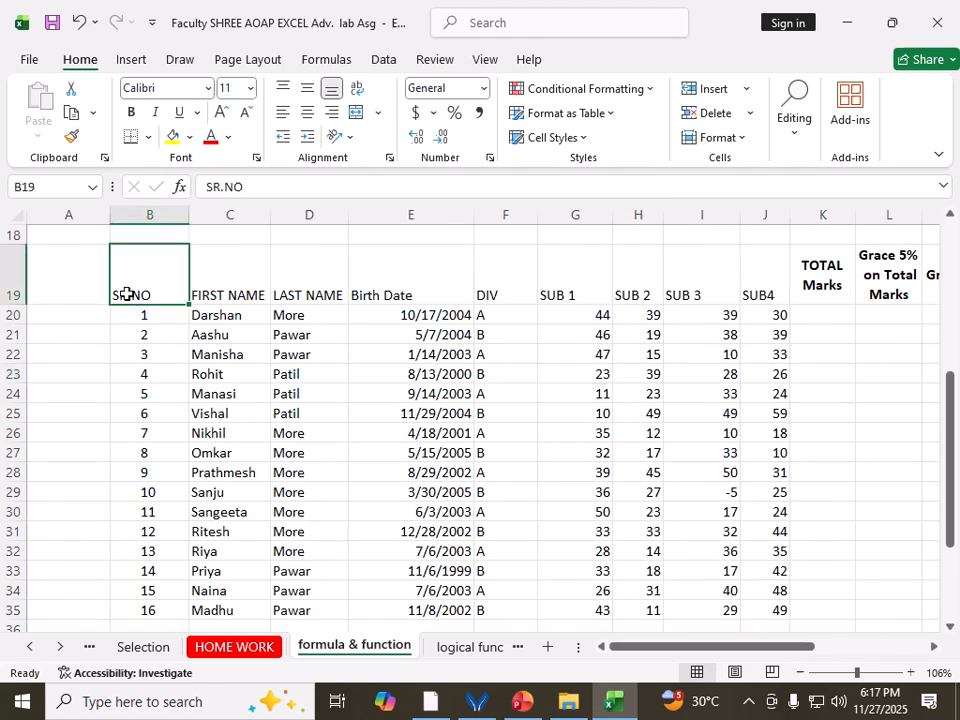
pyautogui.click(240, 294)
pyautogui.click(320, 294)
pyautogui.click(430, 293)
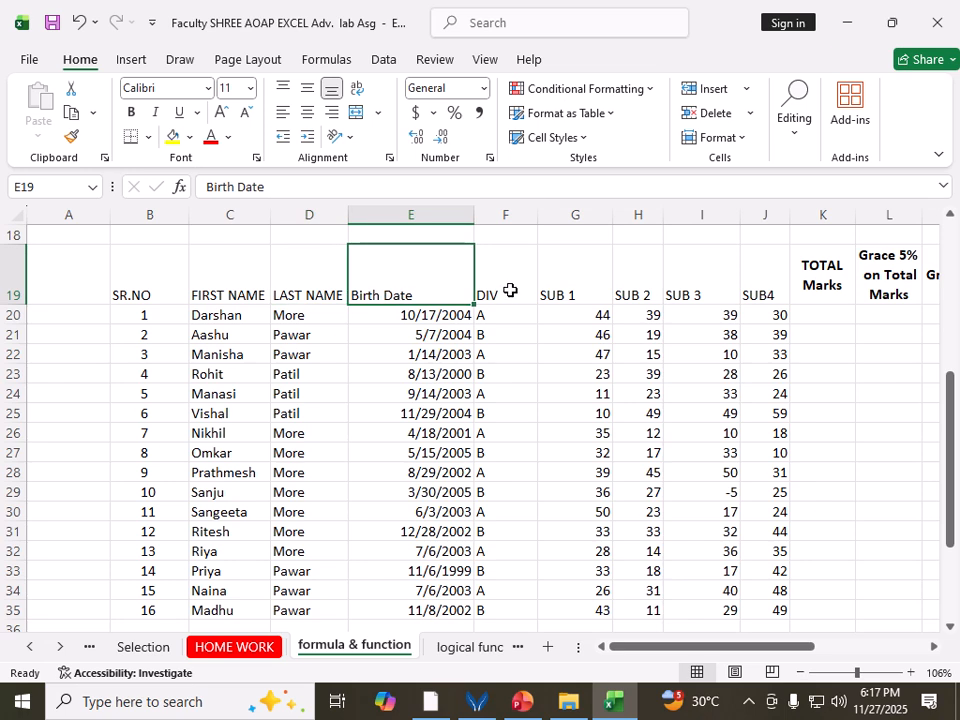
pyautogui.click(510, 291)
pyautogui.click(574, 296)
pyautogui.click(636, 296)
pyautogui.click(700, 292)
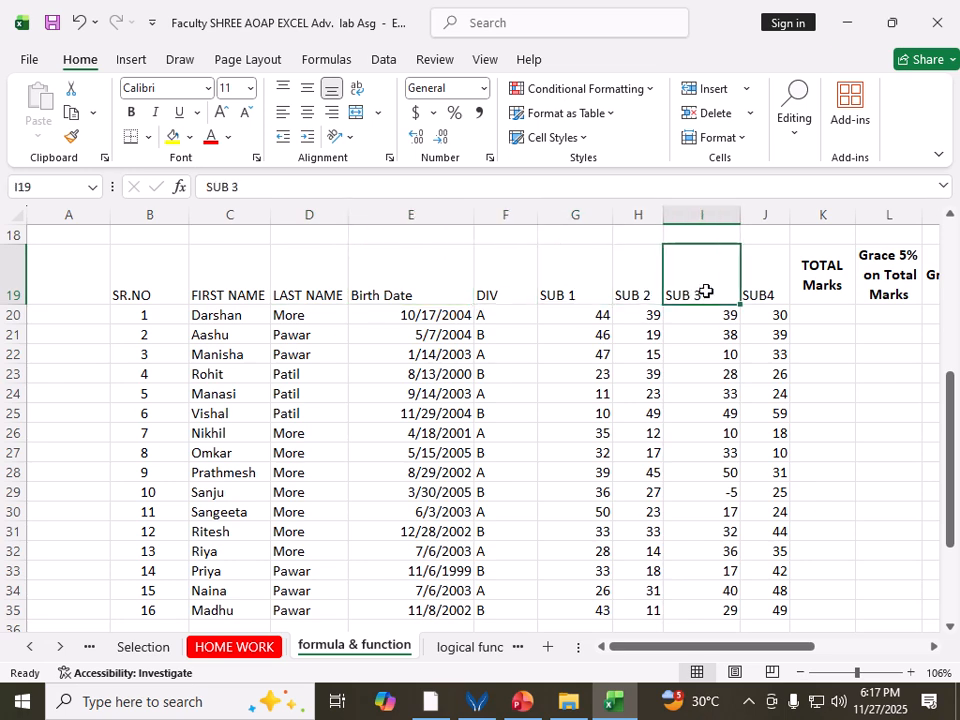
pyautogui.click(757, 296)
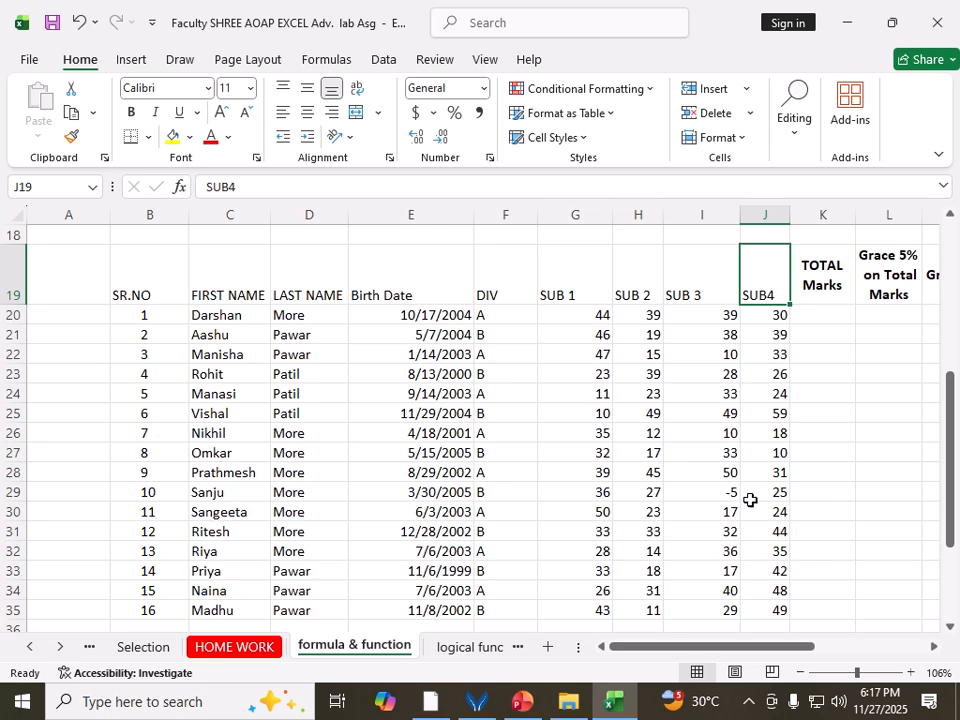
# Select the blank result cells K20:P35 beside the subject marks and show the summary grid below the table.
pyautogui.moveTo(784, 645); pyautogui.dragTo(864, 654)
pyautogui.moveTo(398, 313); pyautogui.dragTo(767, 608)
pyautogui.moveTo(949, 544); pyautogui.dragTo(957, 614)
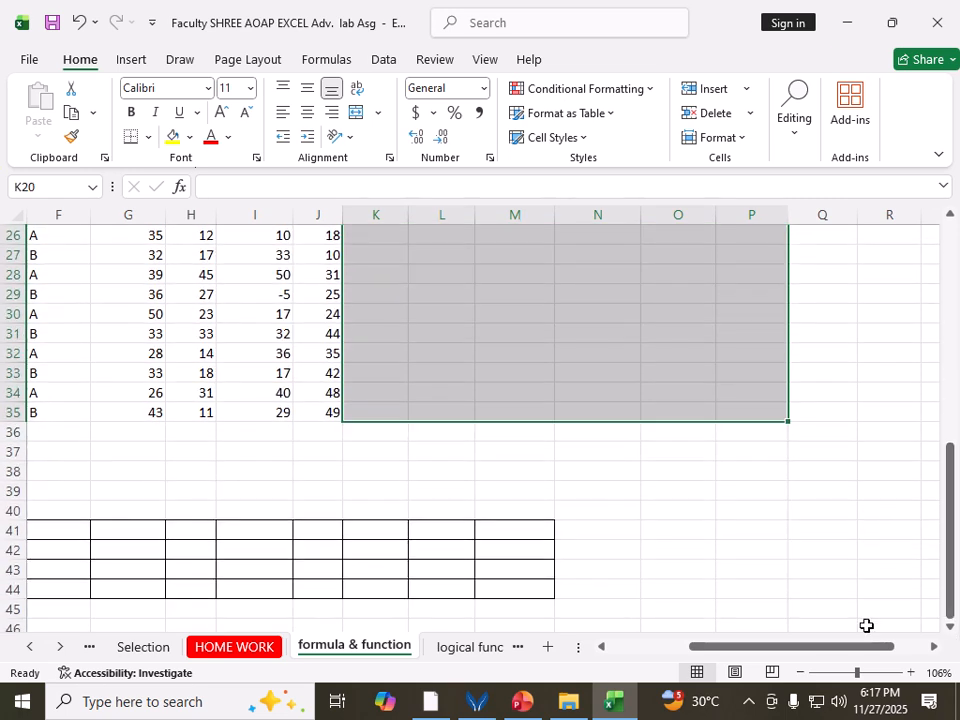
# Select the blank summary cells G41:M44 and return to the first TOTAL Marks cell, K20.
pyautogui.moveTo(808, 647); pyautogui.dragTo(729, 656)
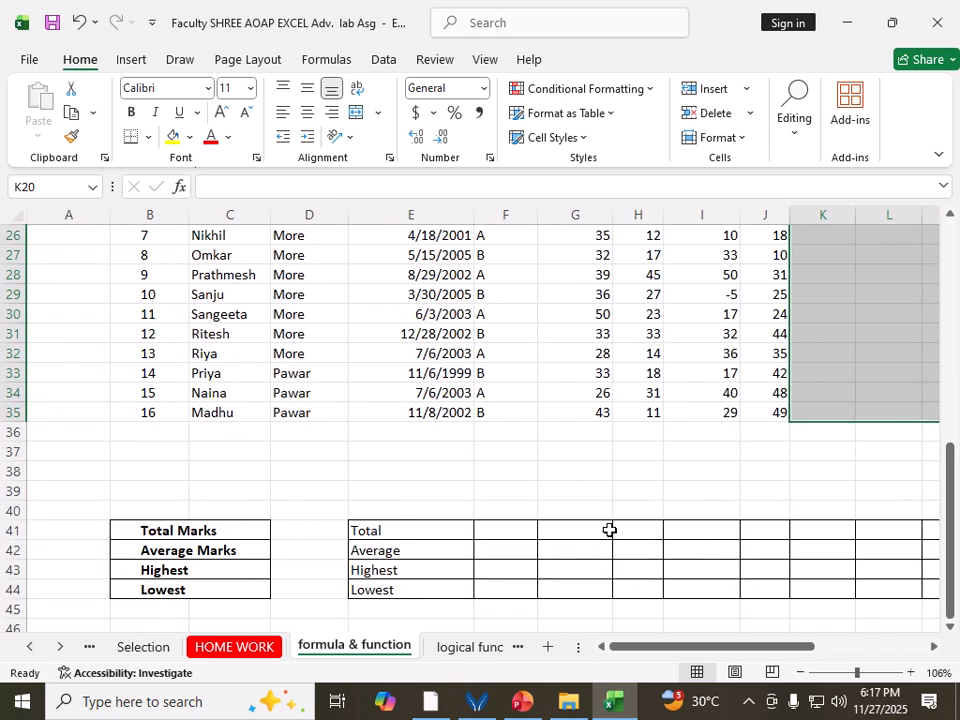
pyautogui.moveTo(606, 529); pyautogui.dragTo(794, 593)
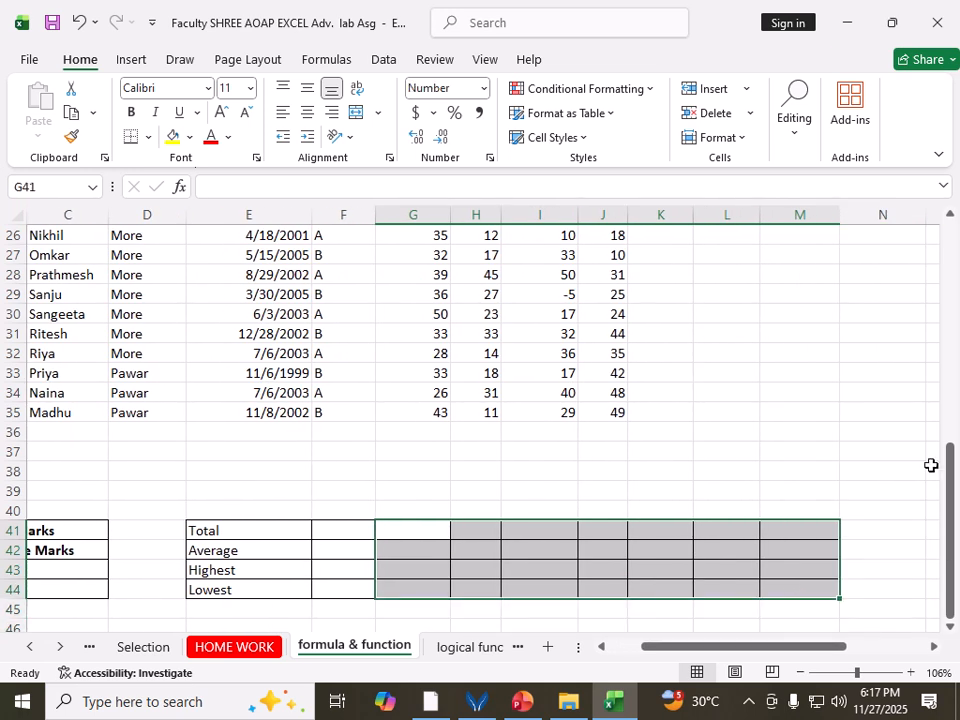
pyautogui.moveTo(949, 463); pyautogui.dragTo(951, 364)
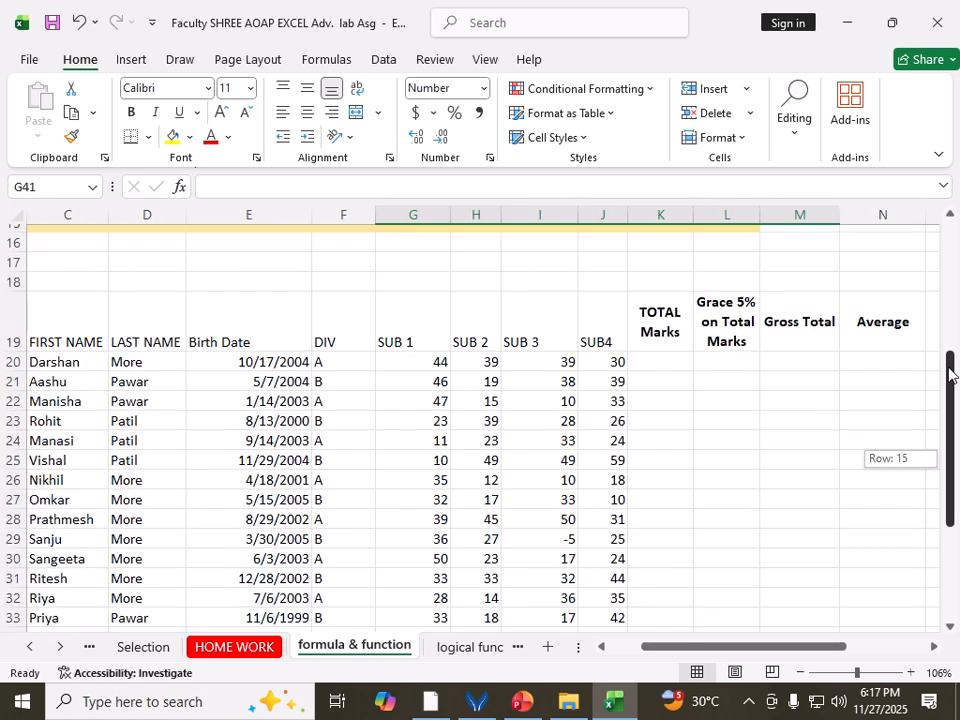
pyautogui.click(655, 338)
pyautogui.click(636, 358)
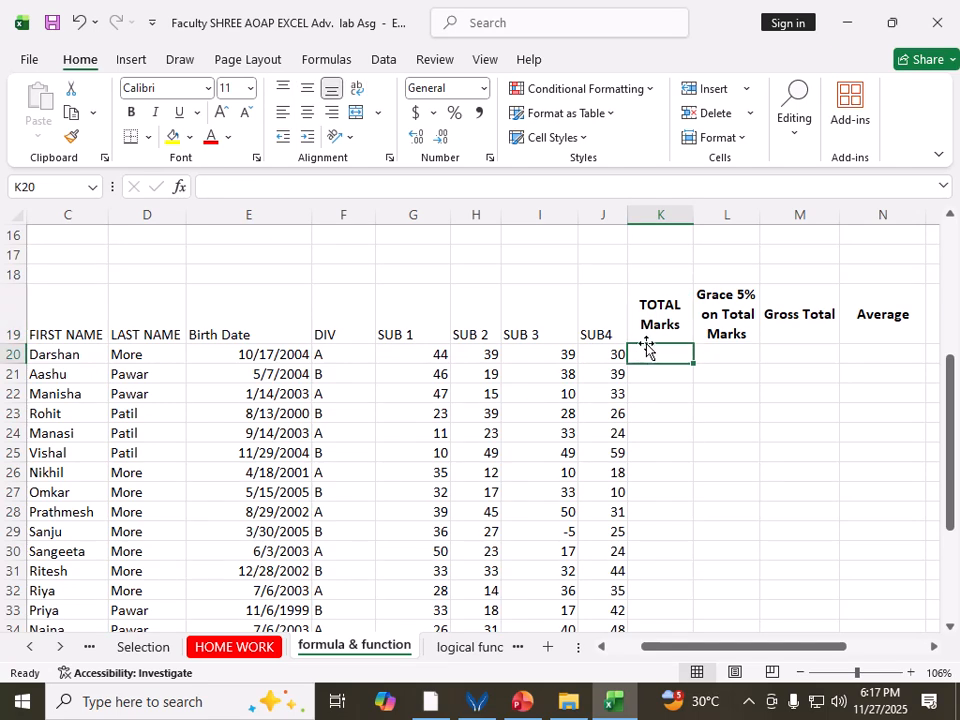
pyautogui.moveTo(585, 8)
pyautogui.click(567, 395)
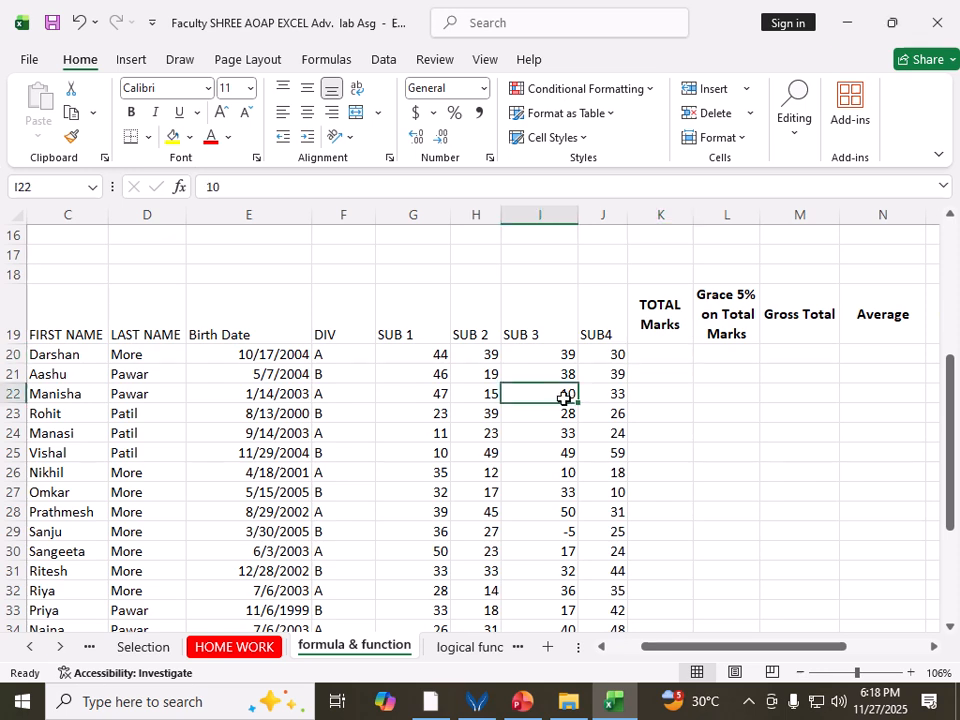
pyautogui.click(657, 358)
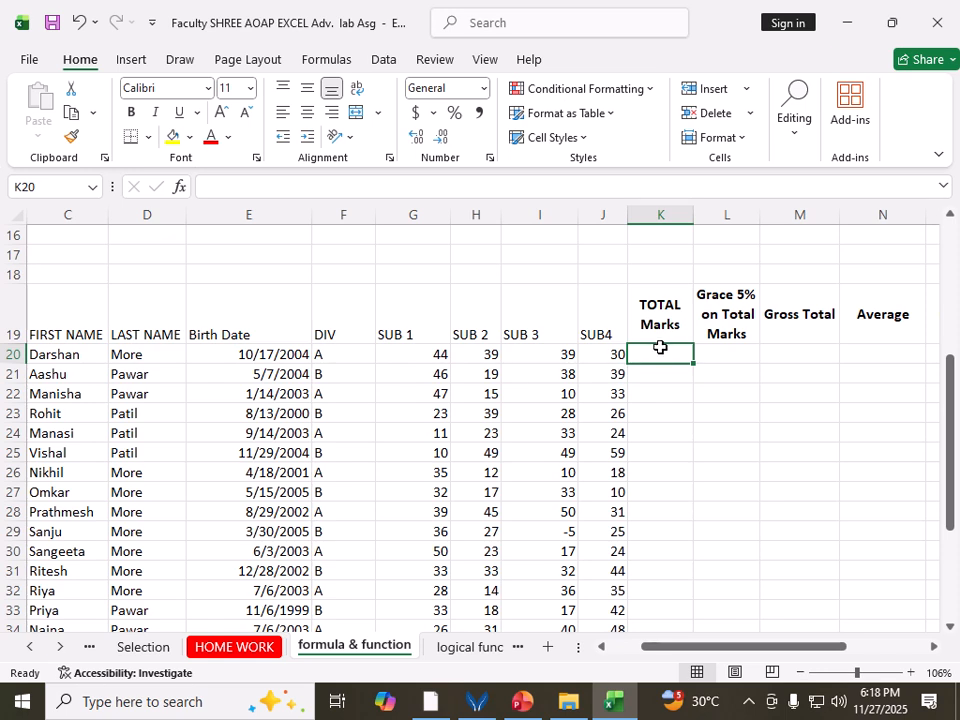
# Go through the first student's subject marks one by one, from SUB 1 in G20 to SUB4 in J20.
pyautogui.click(425, 356)
pyautogui.click(488, 360)
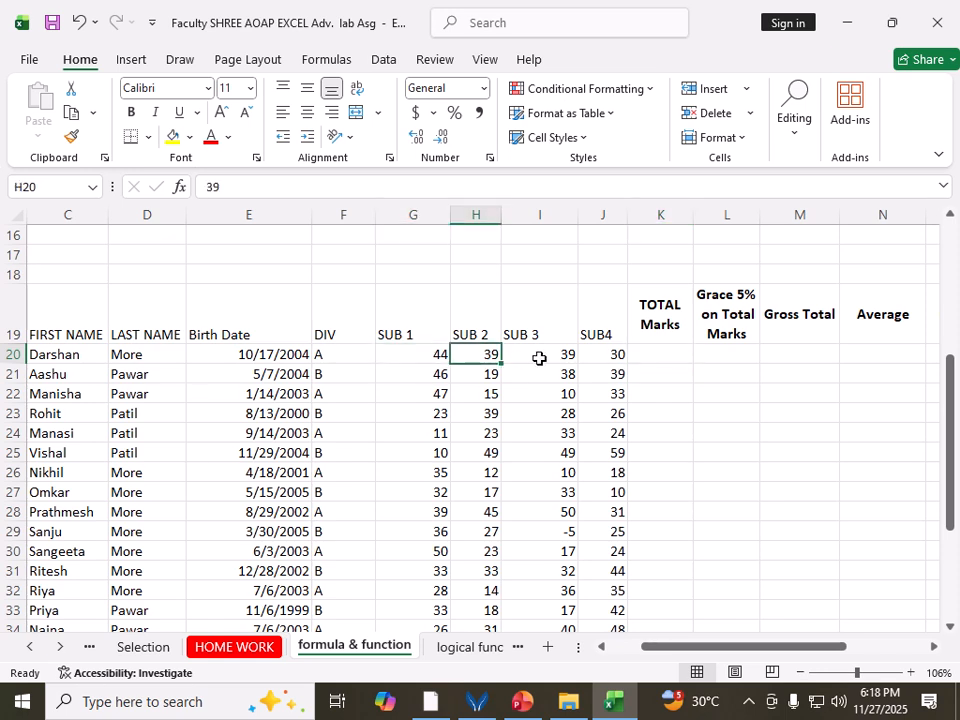
pyautogui.click(545, 358)
pyautogui.click(585, 358)
# Enter =44+39+39+30 in TOTAL Marks cell K20 and check it against the sum of the selected marks G20:J20.
pyautogui.click(669, 353)
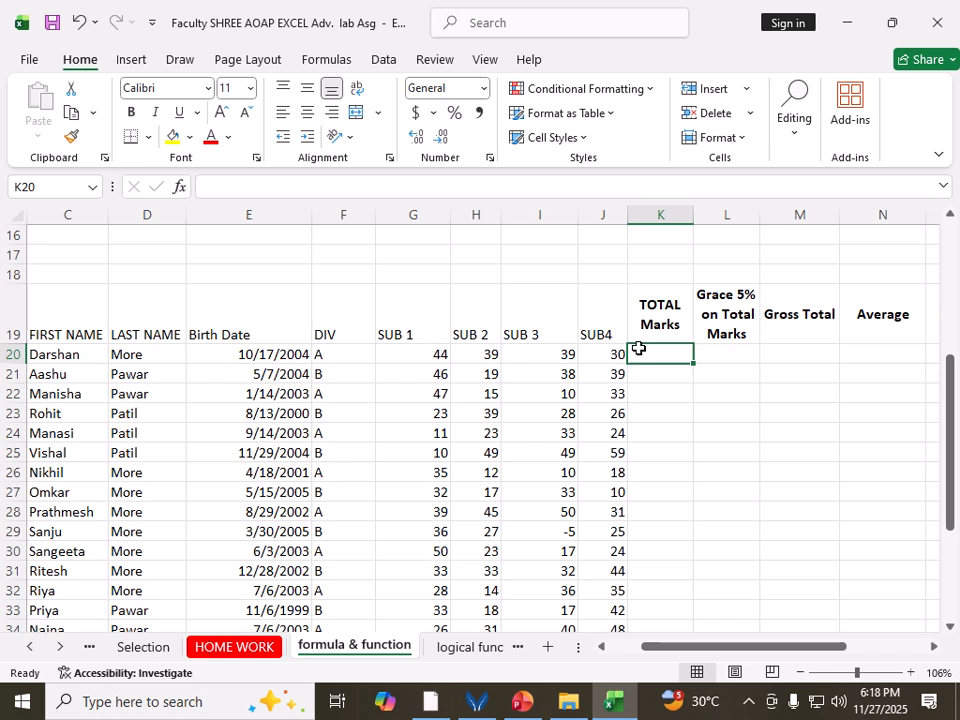
pyautogui.write('=')
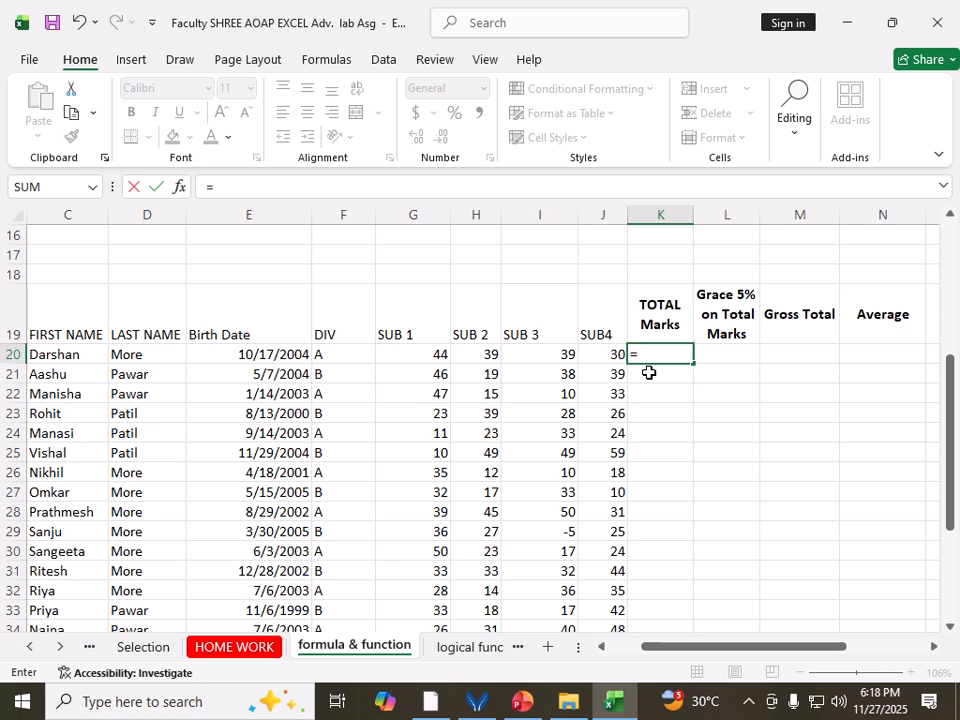
pyautogui.write('44+39+')
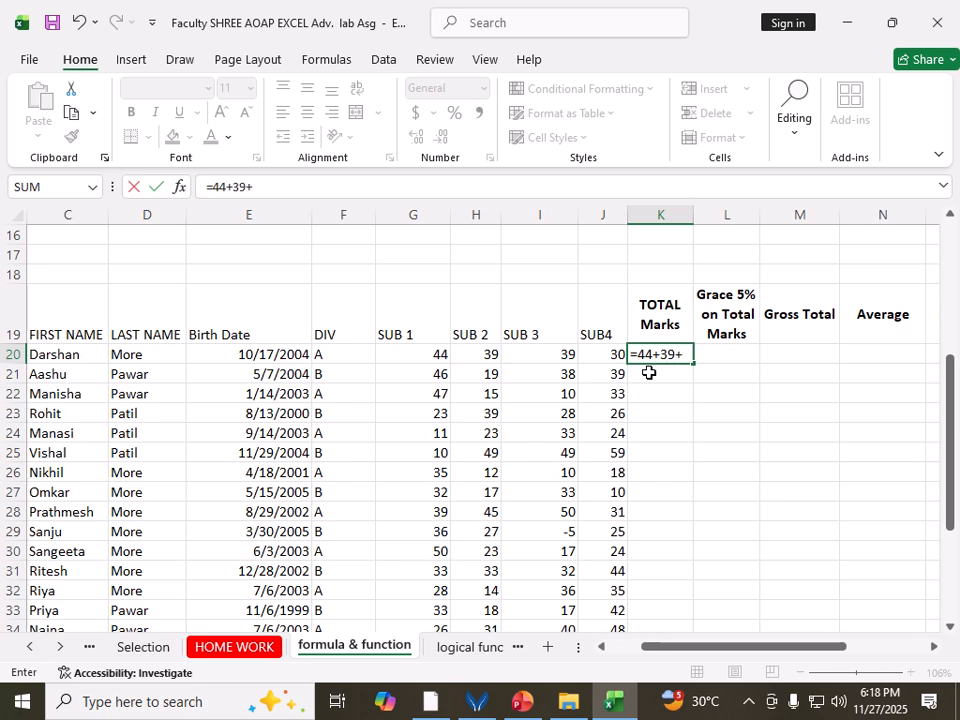
pyautogui.write('39+30')
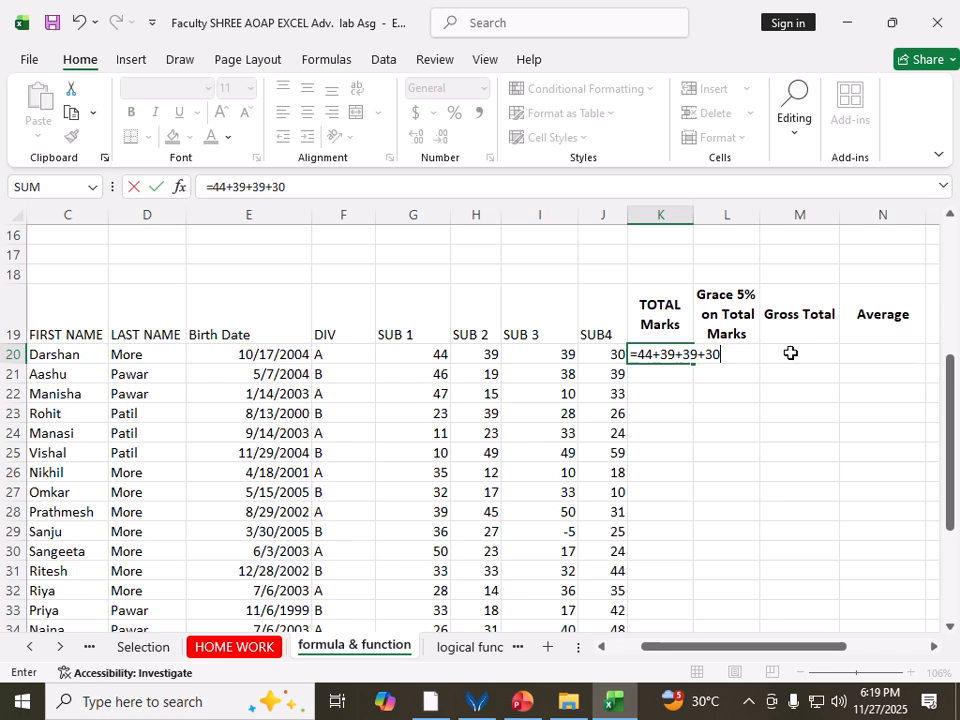
pyautogui.press('Return')
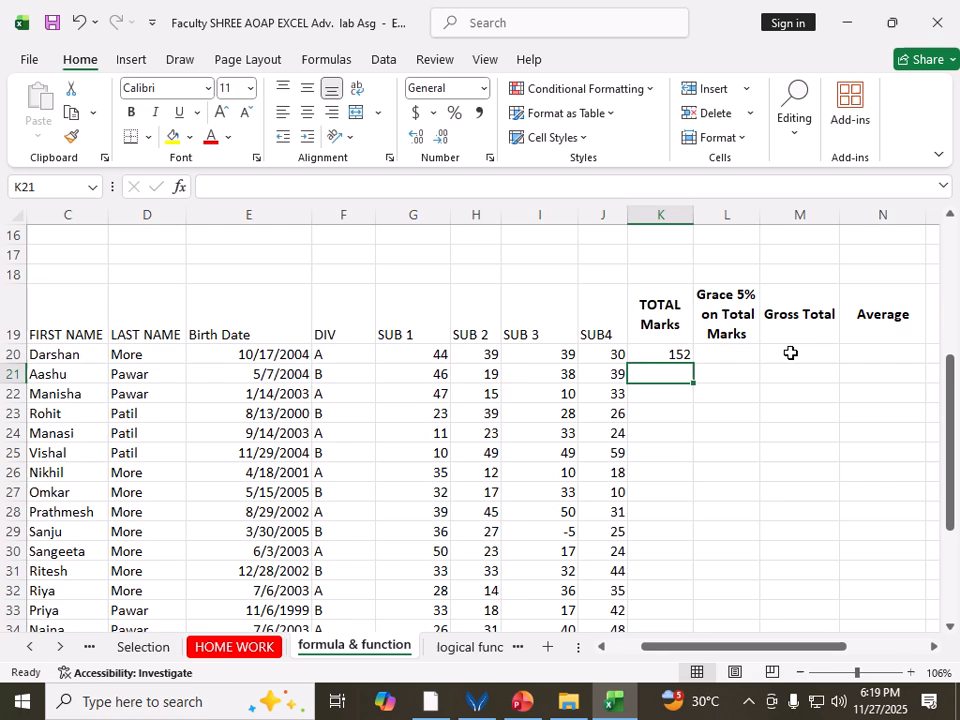
pyautogui.click(681, 354)
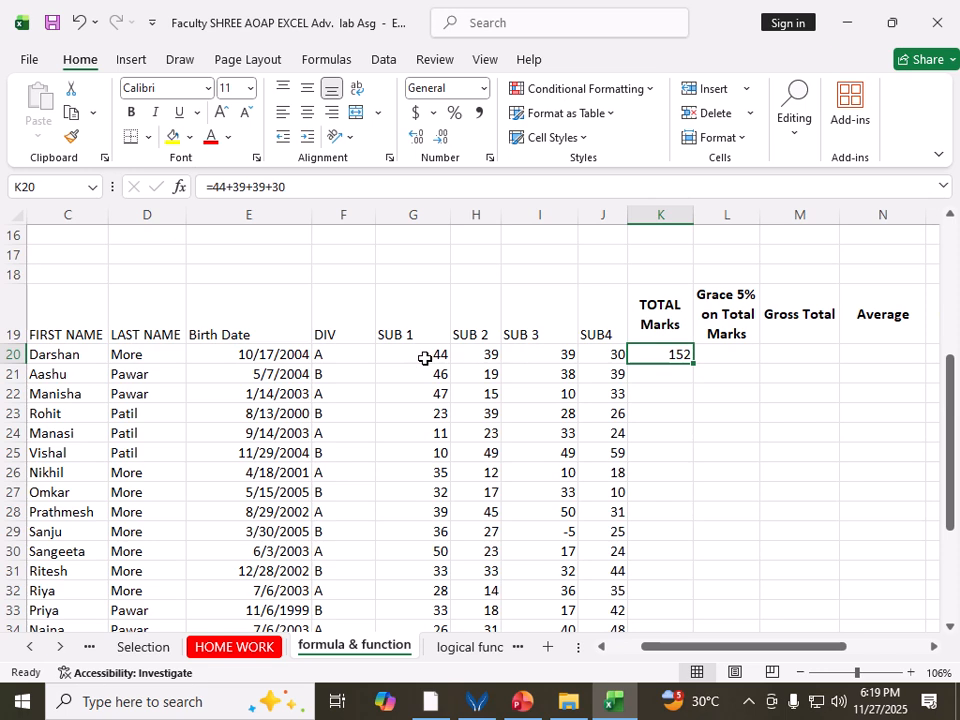
pyautogui.moveTo(438, 358); pyautogui.dragTo(604, 358)
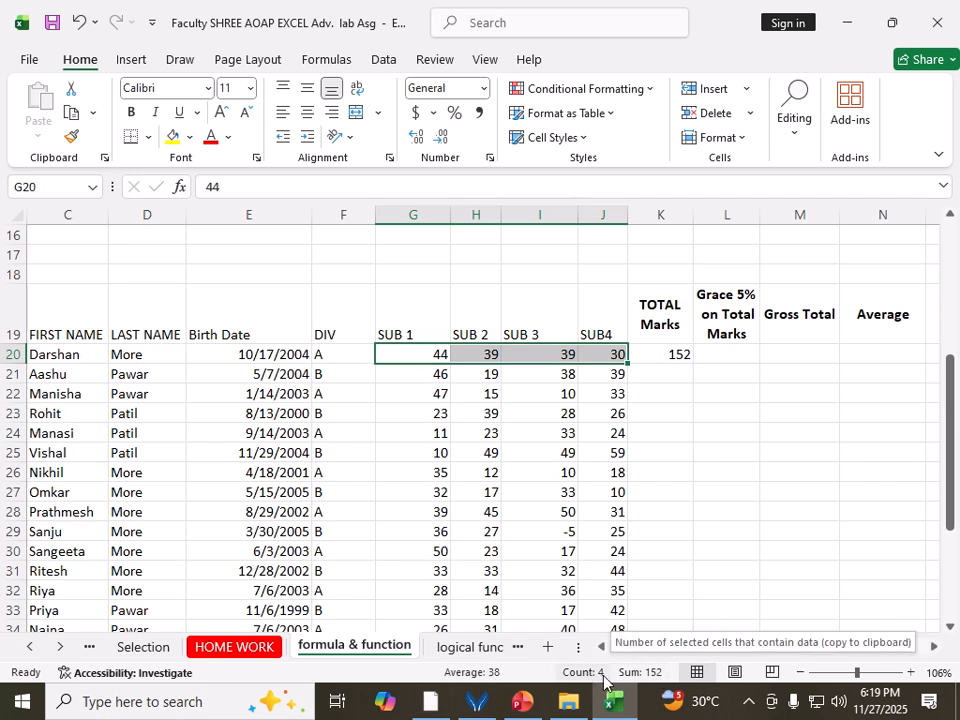
# Fill the constant-value formula from K20 down through K35.
pyautogui.click(680, 367)
pyautogui.click(688, 358)
pyautogui.moveTo(694, 365); pyautogui.dragTo(687, 602)
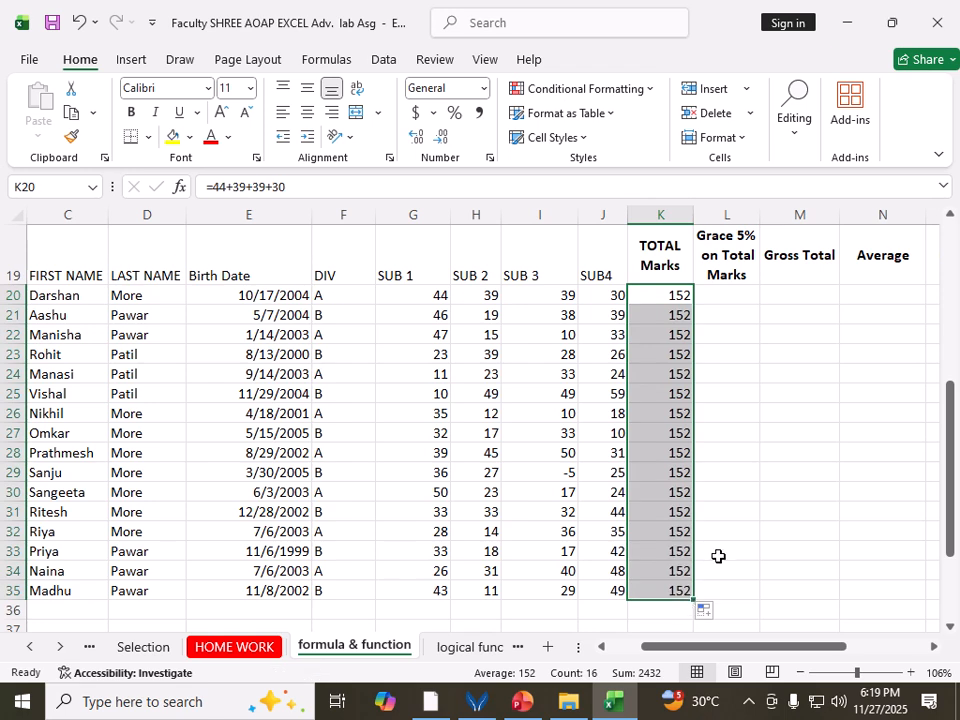
# Compare the formulas in the filled TOTAL Marks cells, going through K20 to K26 and returning to K20.
pyautogui.click(653, 295)
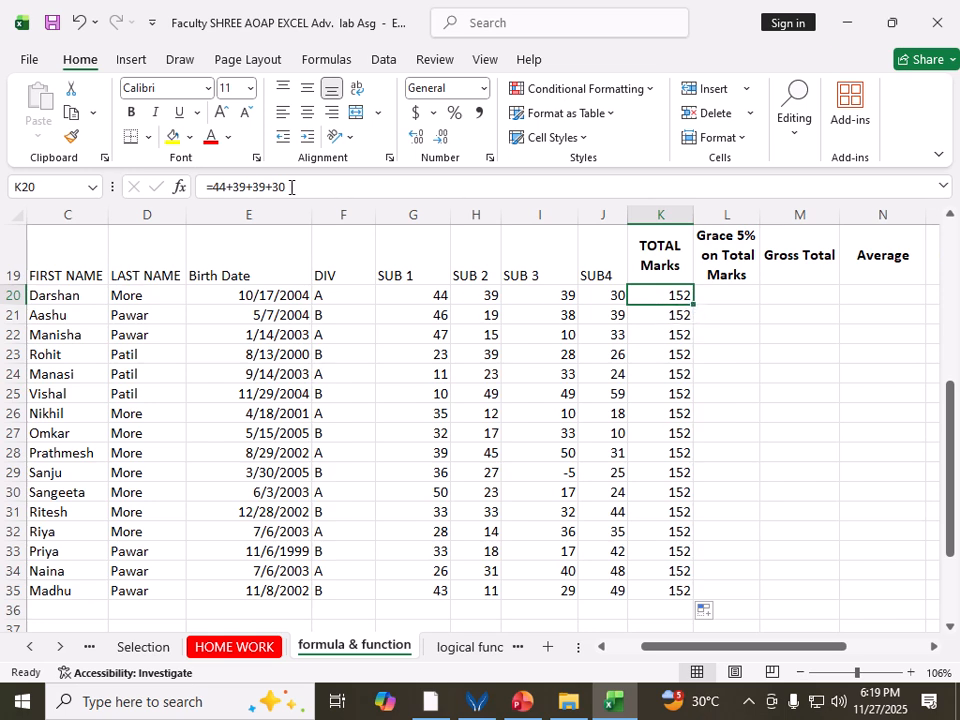
pyautogui.click(648, 317)
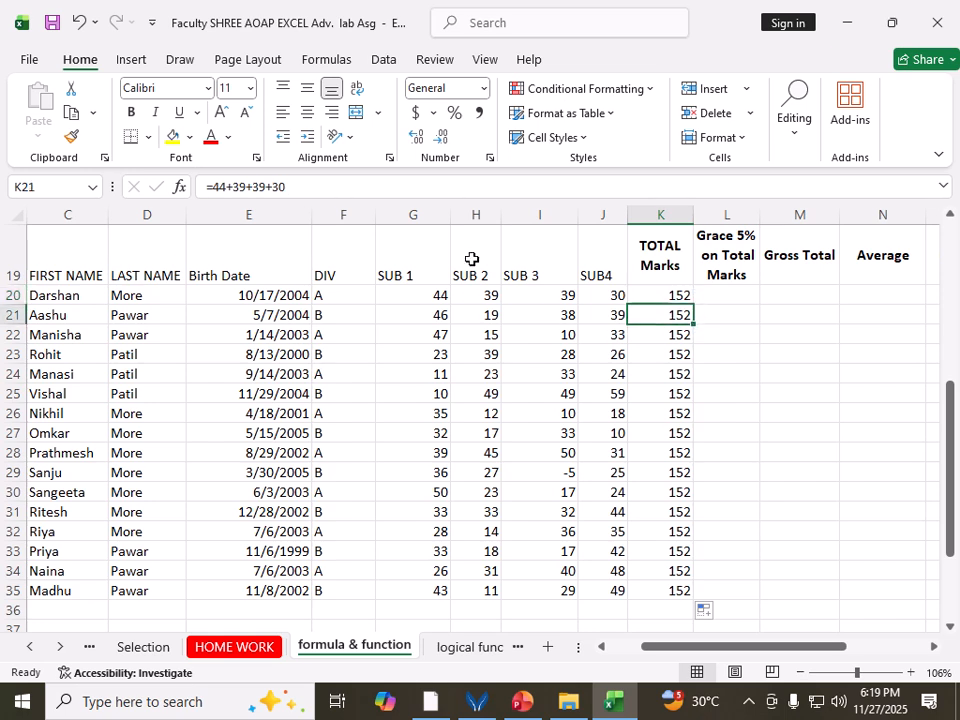
pyautogui.click(643, 337)
pyautogui.click(648, 355)
pyautogui.click(662, 413)
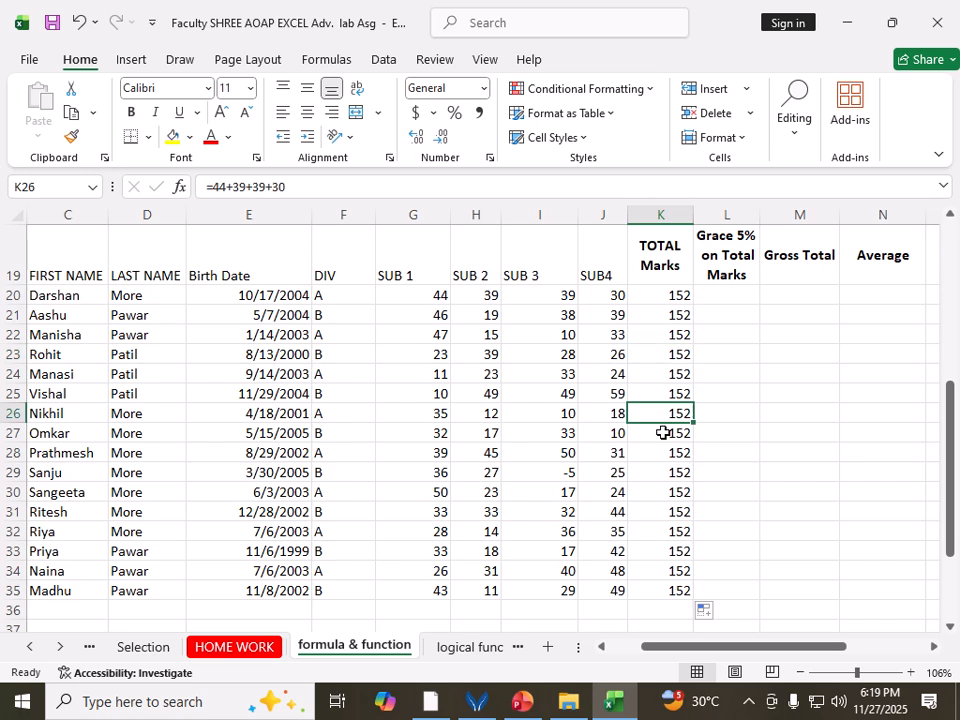
pyautogui.click(672, 393)
pyautogui.click(663, 350)
pyautogui.click(660, 339)
pyautogui.click(658, 317)
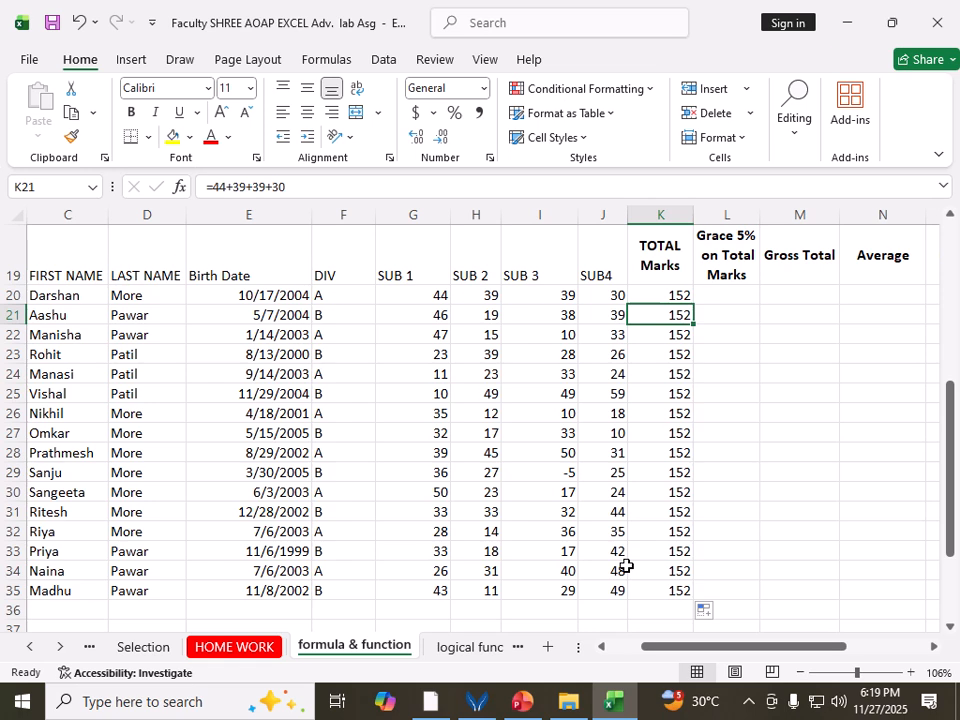
pyautogui.click(668, 295)
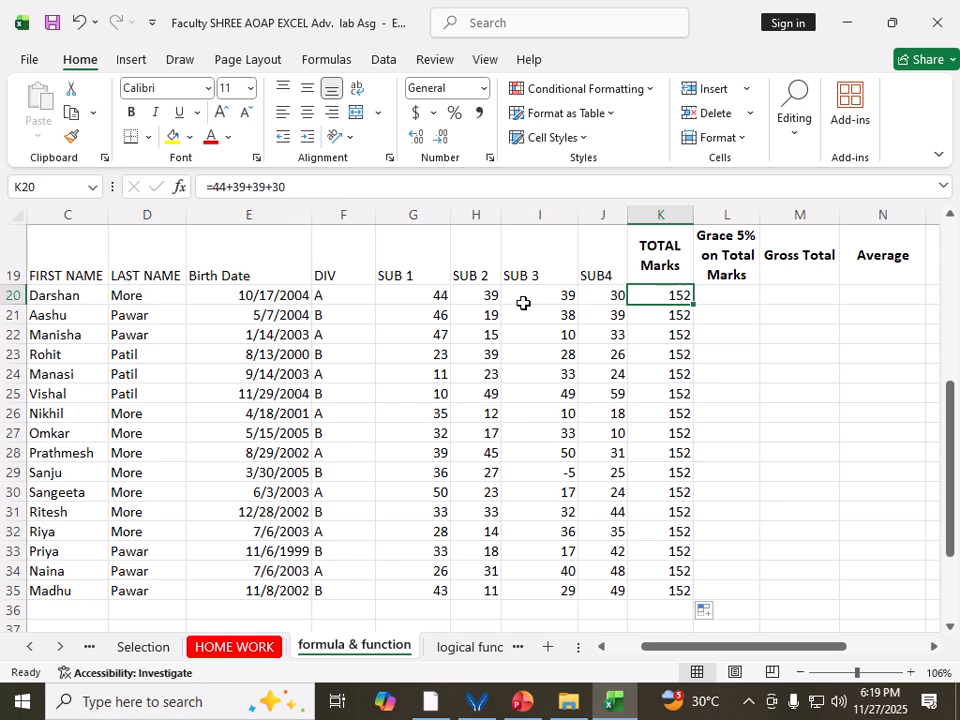
# Change the first student's SUB 2 mark in H20 to 31.
pyautogui.click(490, 296)
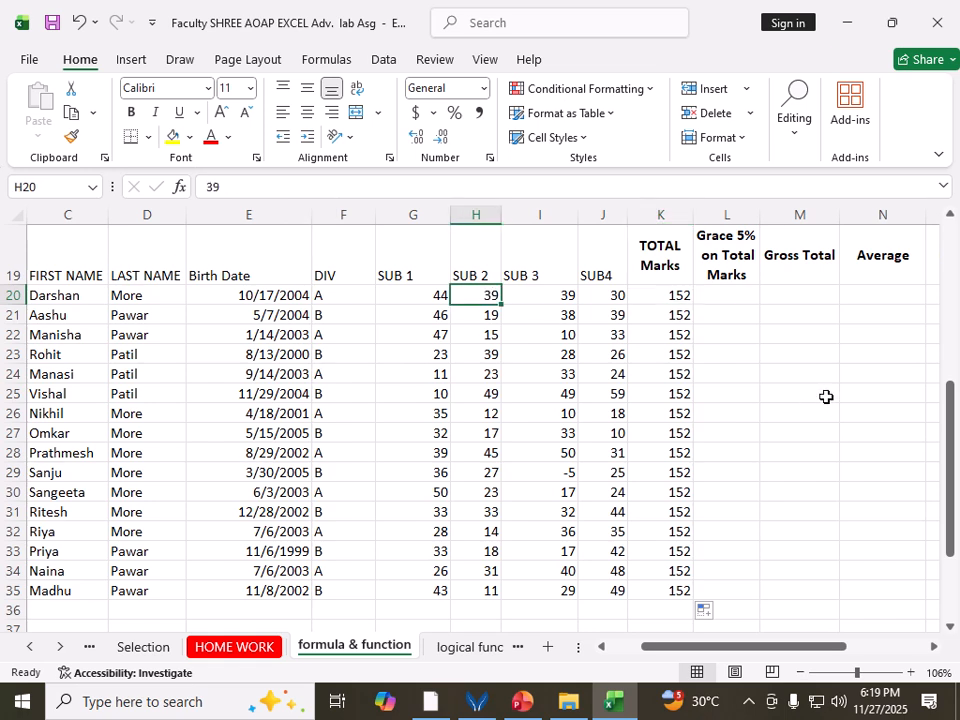
pyautogui.write('31')
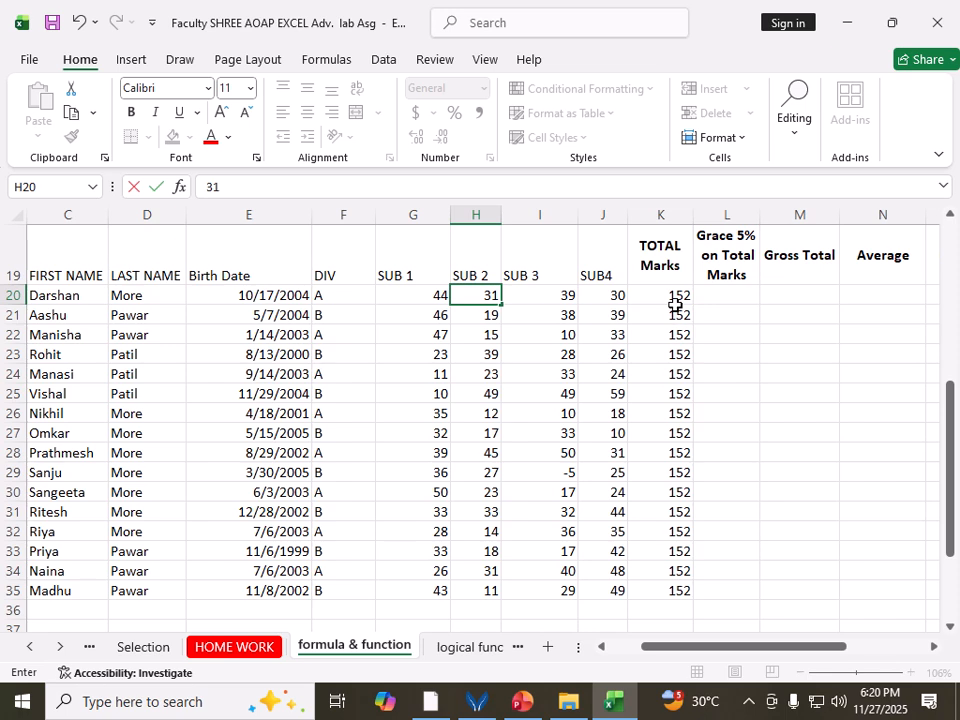
pyautogui.press('Return')
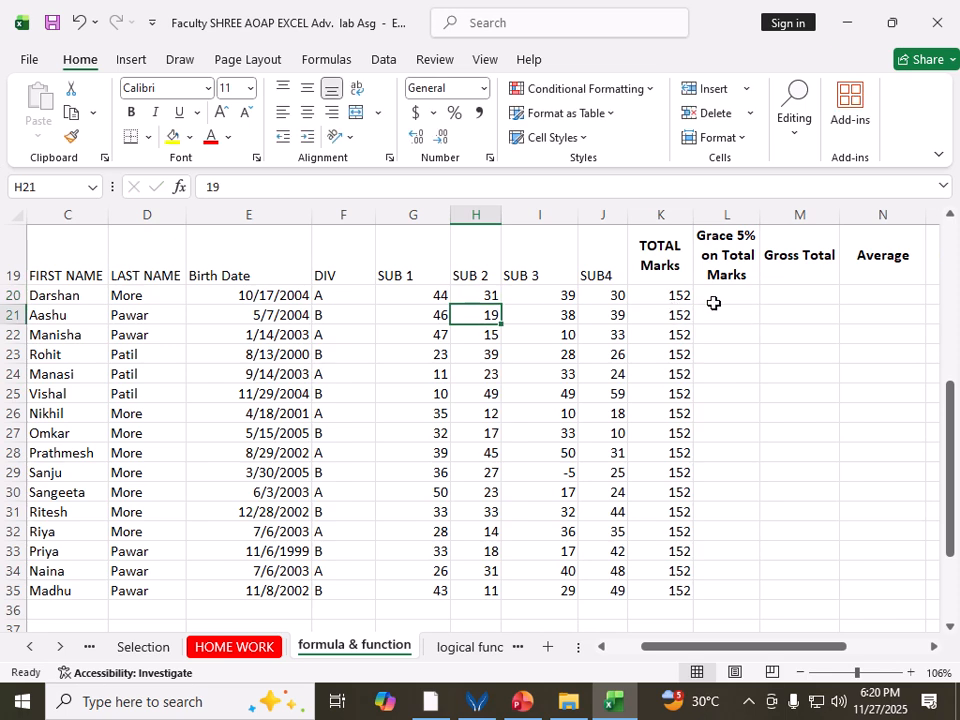
# Clear the totals in K20:K35 and enter the cell-reference formula =G20+H20+I20+J20 in K20.
pyautogui.moveTo(662, 294); pyautogui.dragTo(661, 599)
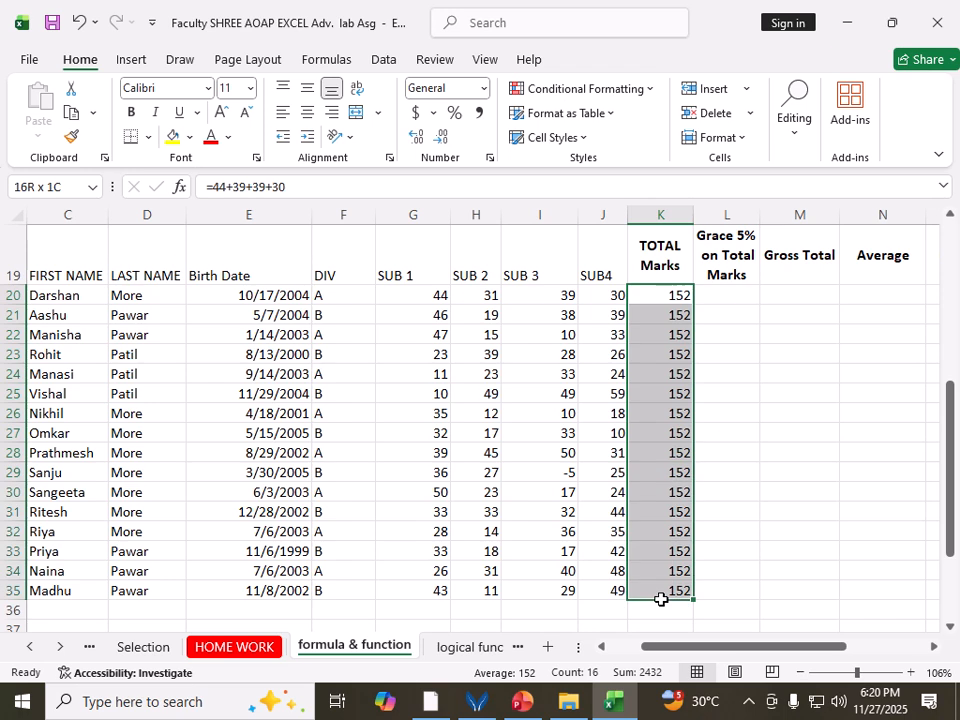
pyautogui.press('Delete')
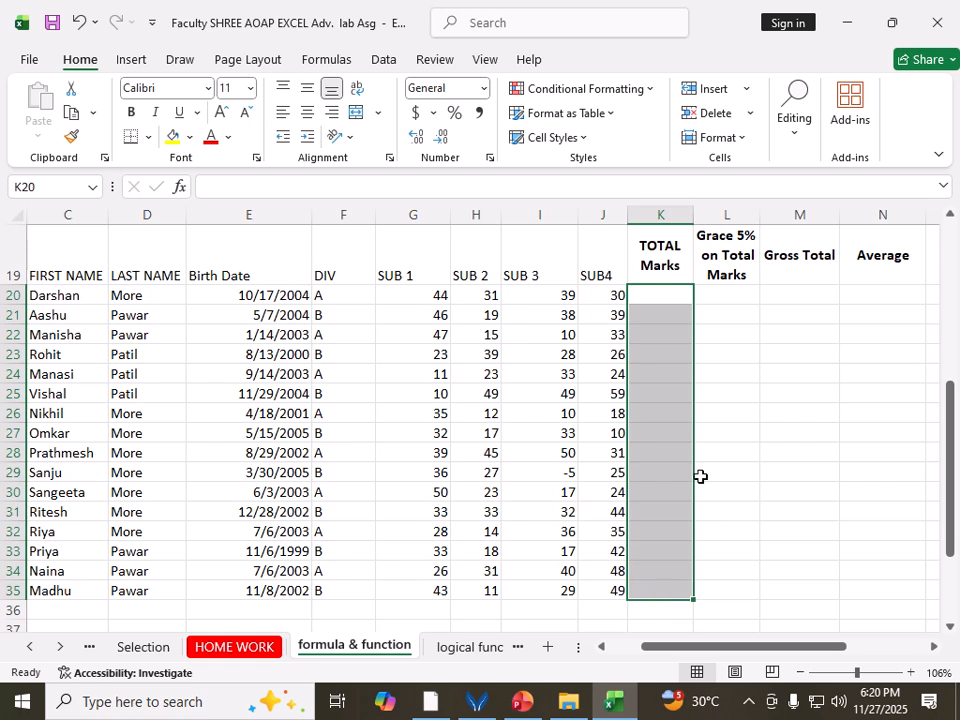
pyautogui.write('=')
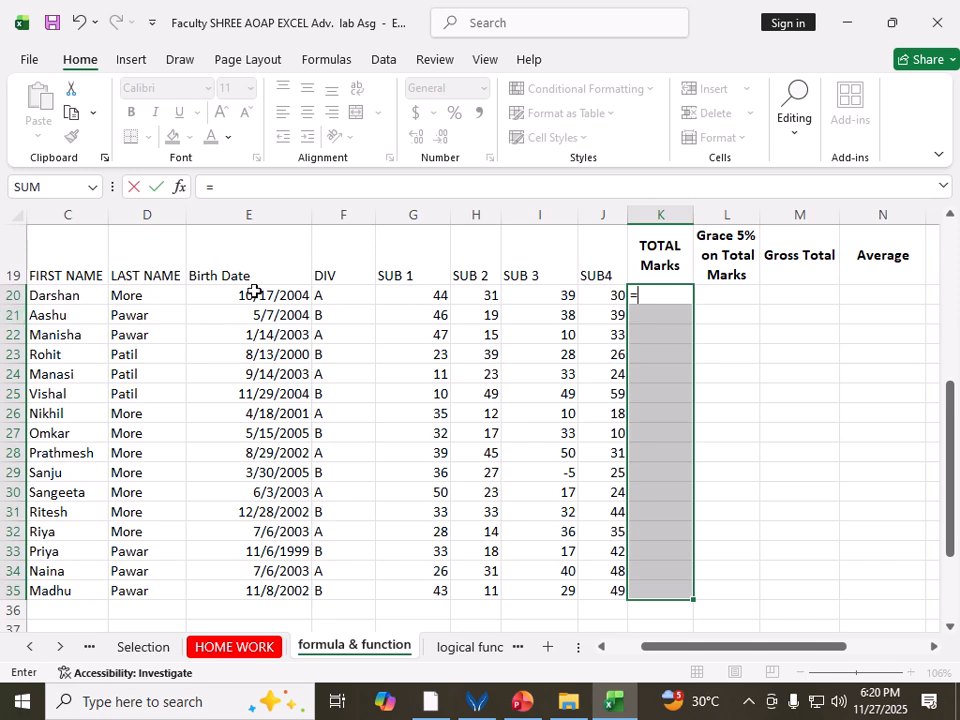
pyautogui.write('G20')
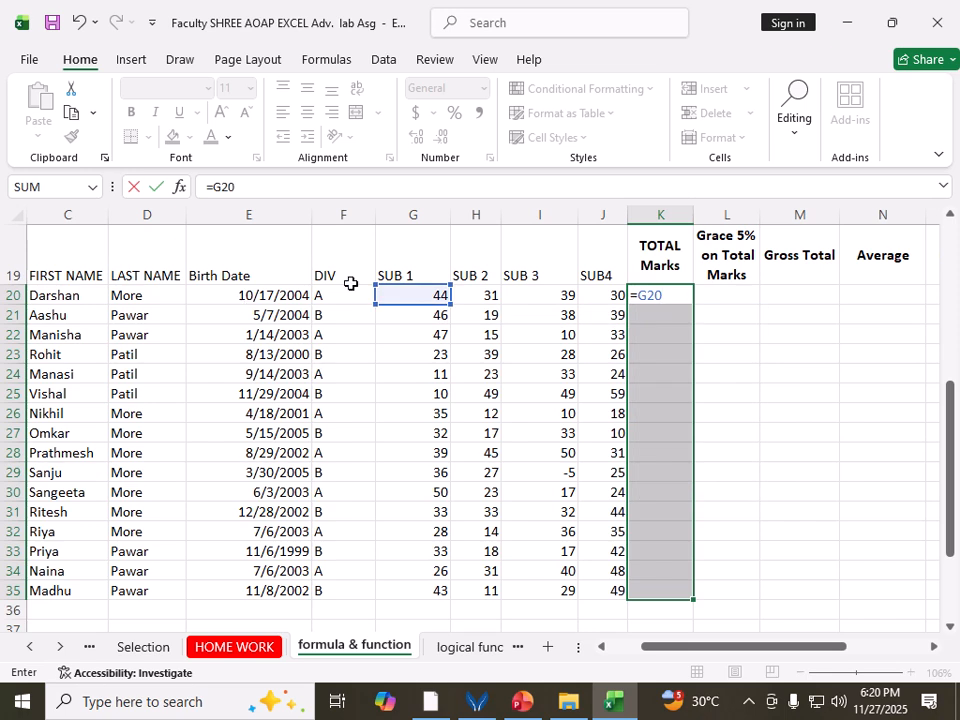
pyautogui.write('+H20+')
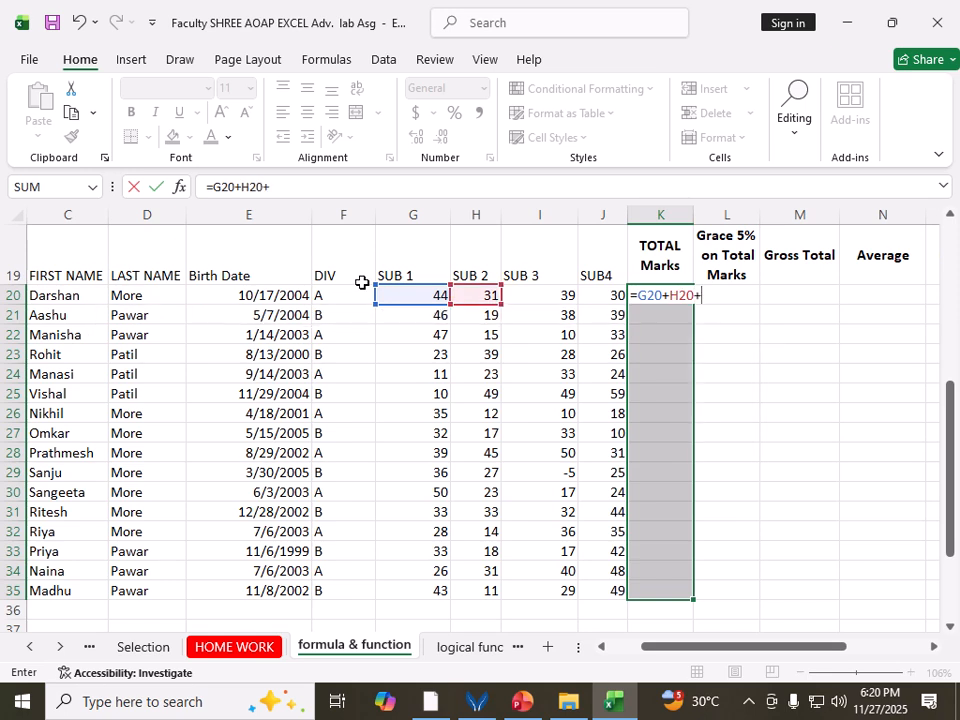
pyautogui.write('I20')
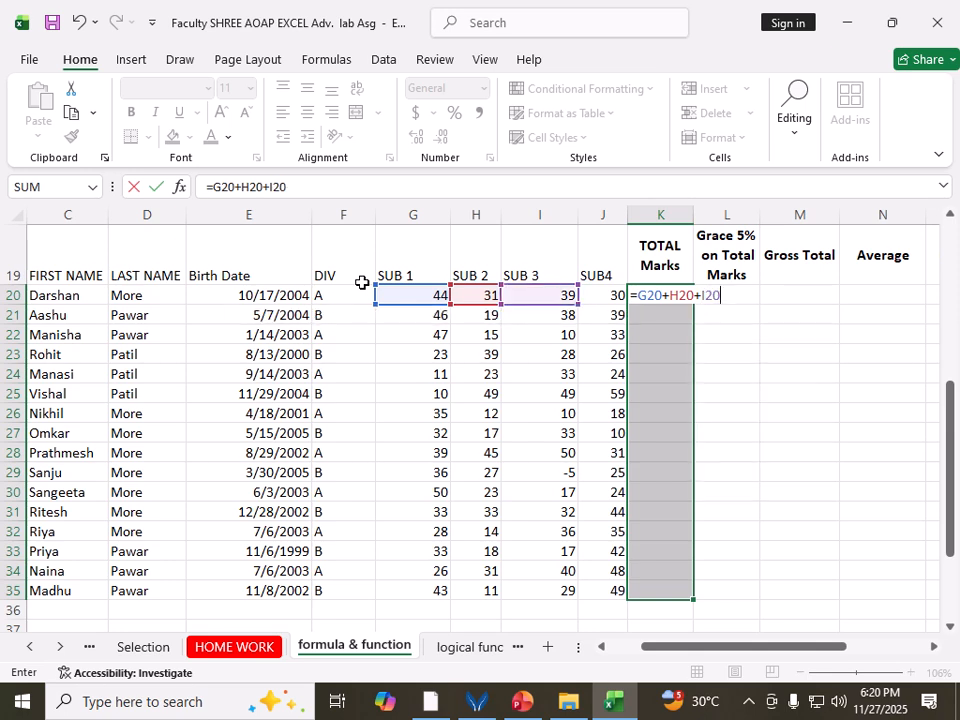
pyautogui.write('+')
pyautogui.click(600, 296)
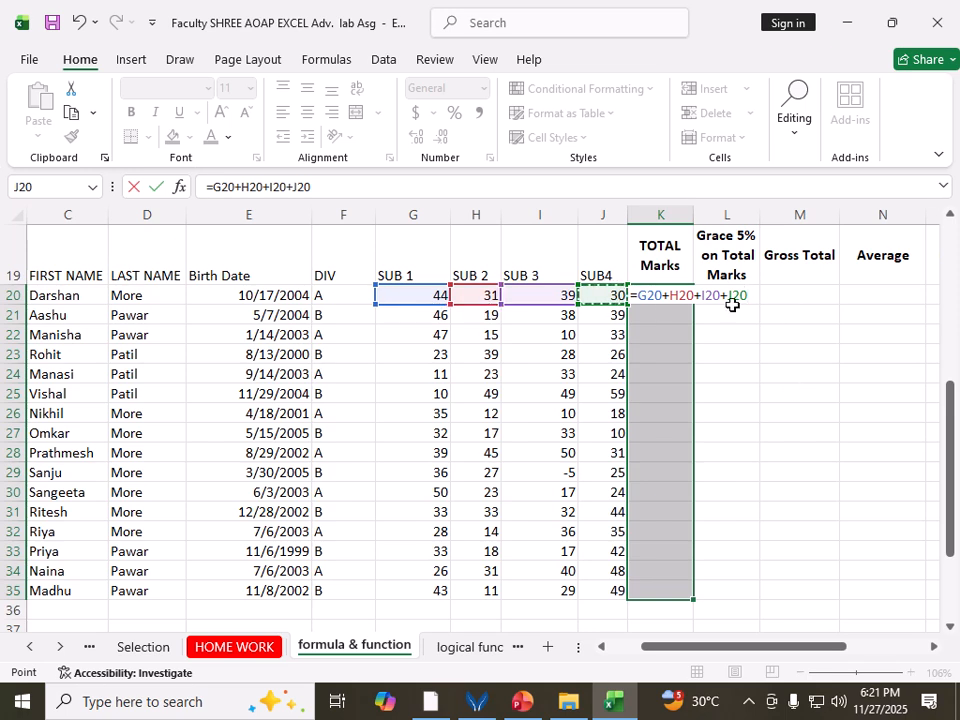
pyautogui.press('Return')
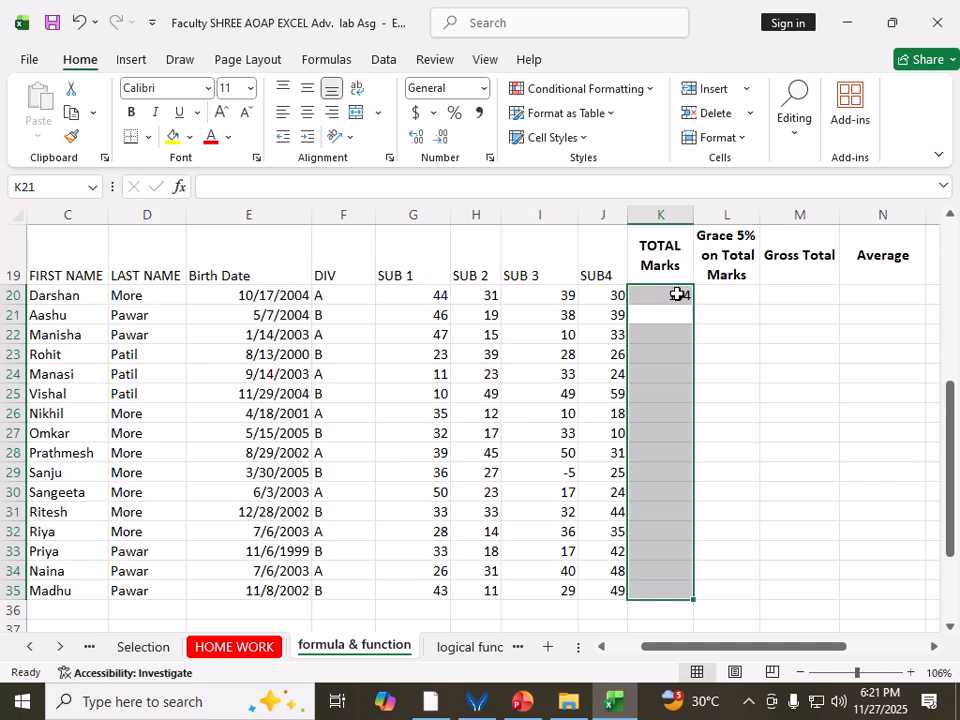
# Fill the cell-reference formula from K20 down through K35, undoing the first fill and repeating it.
pyautogui.click(676, 295)
pyautogui.moveTo(695, 302); pyautogui.dragTo(658, 585)
pyautogui.hotkey('ctrl', 'z')
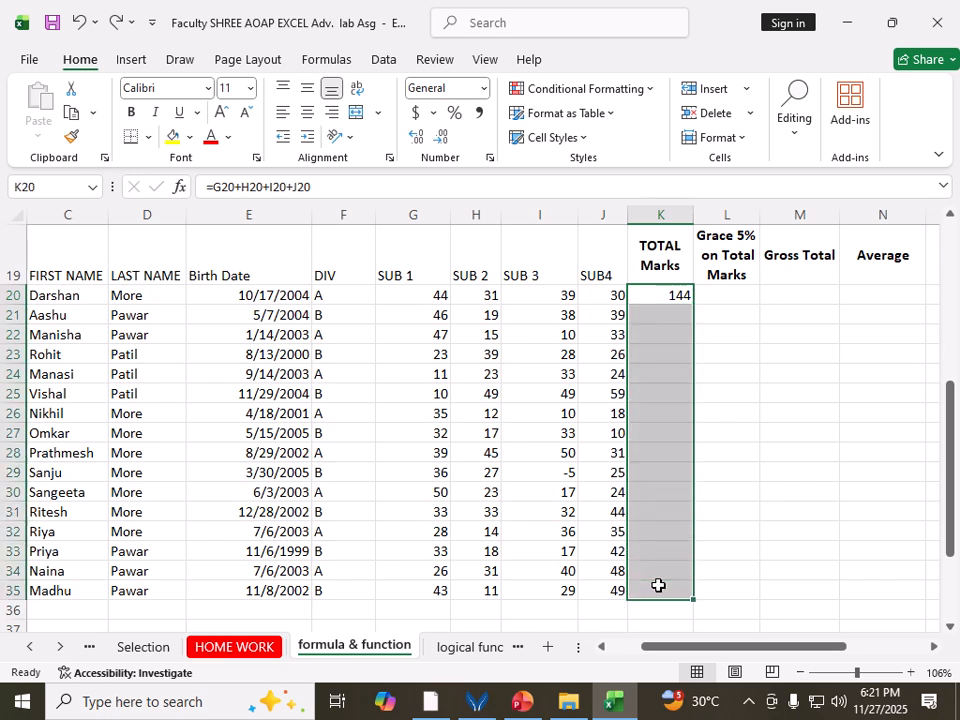
pyautogui.click(661, 300)
pyautogui.moveTo(693, 302); pyautogui.dragTo(699, 595)
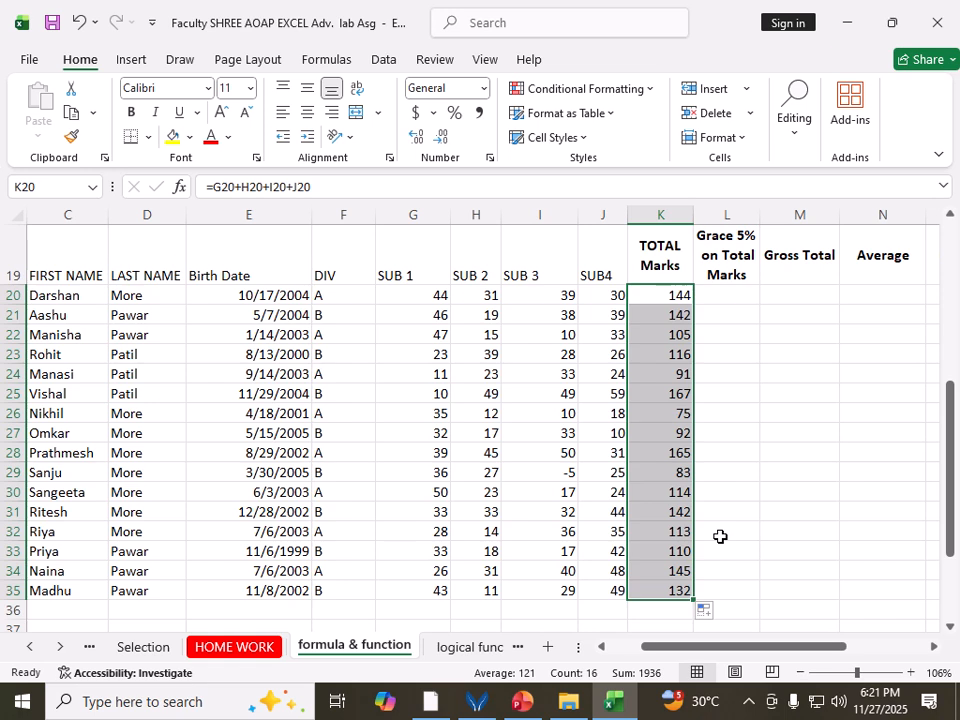
# Replace the totals in K20:K35 with the formula =G20+H20+I20+J20, entered in K20 and filled down through K35.
pyautogui.moveTo(658, 296); pyautogui.dragTo(662, 581)
pyautogui.press('Delete')
pyautogui.write('=')
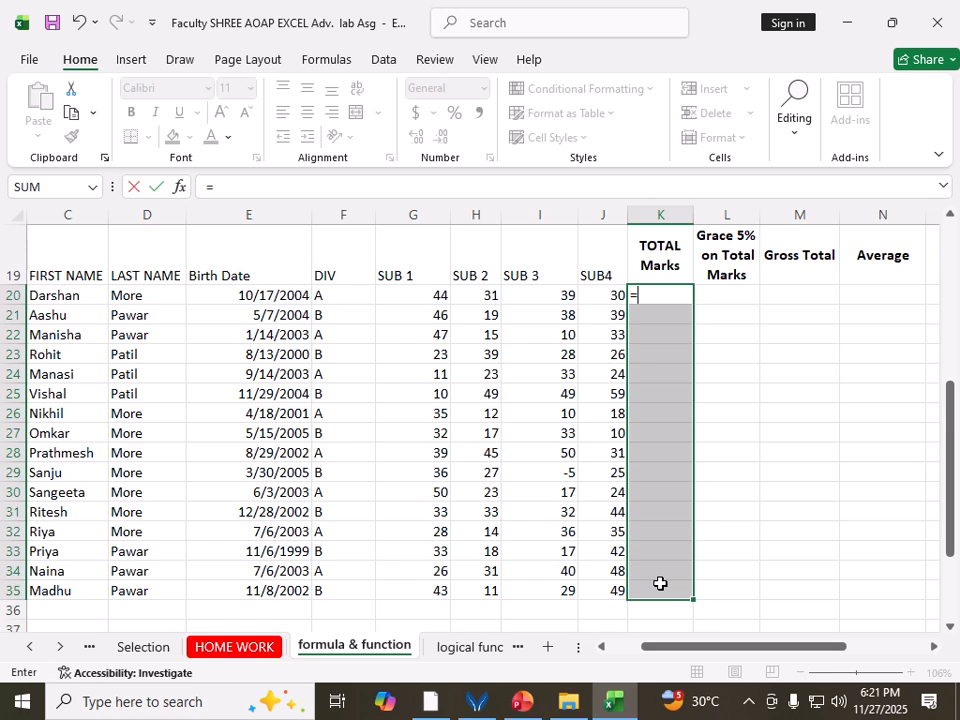
pyautogui.click(432, 302)
pyautogui.write('+')
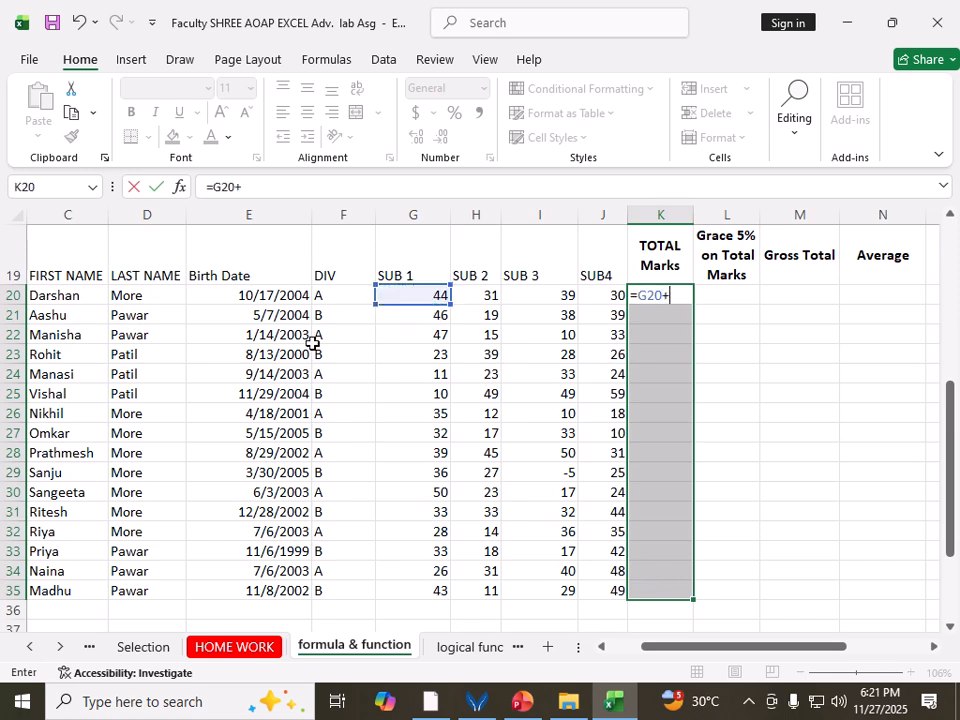
pyautogui.click(466, 297)
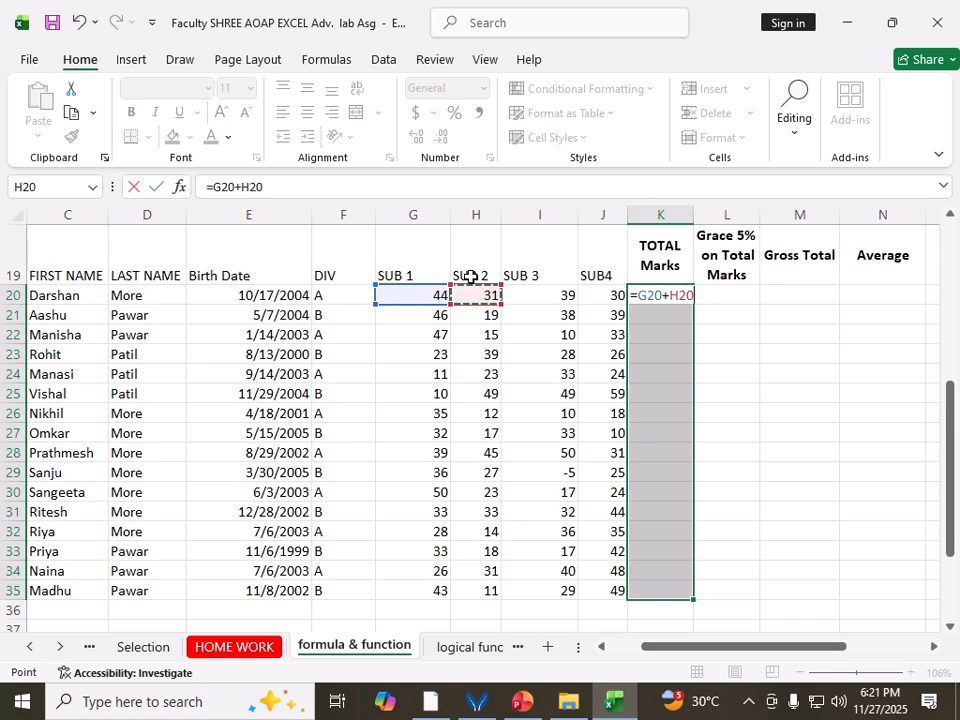
pyautogui.write('+')
pyautogui.click(554, 292)
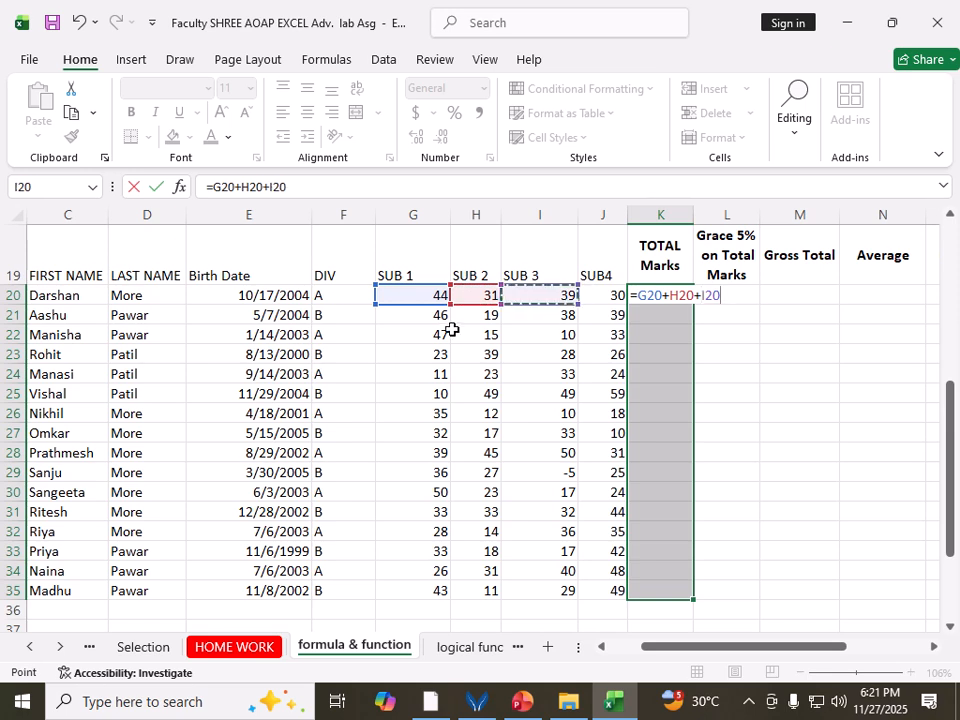
pyautogui.write('+')
pyautogui.click(611, 295)
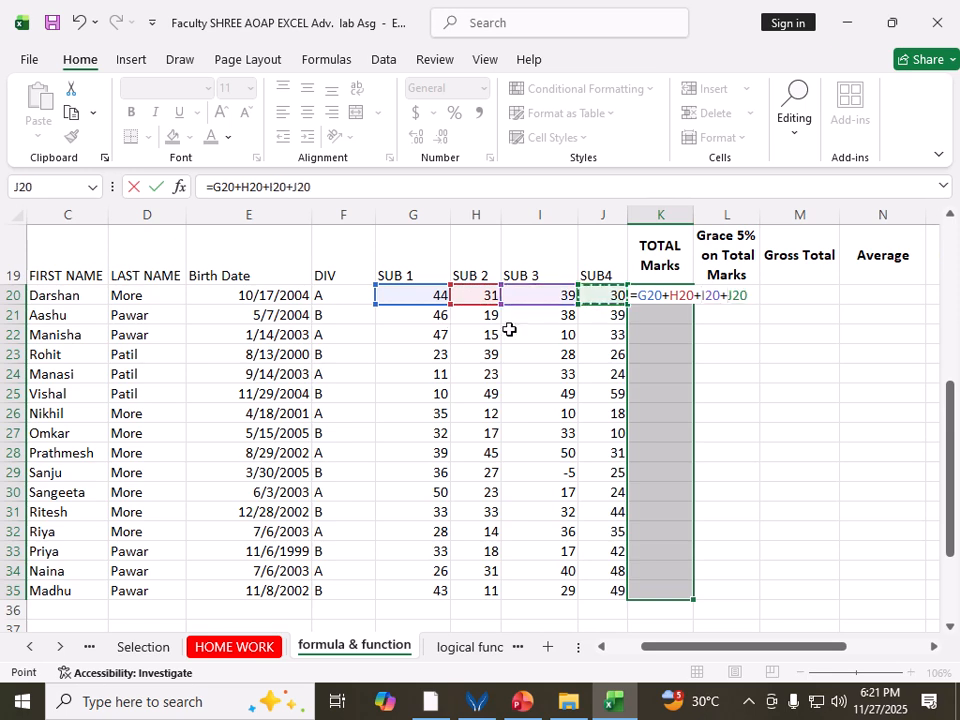
pyautogui.press('Return')
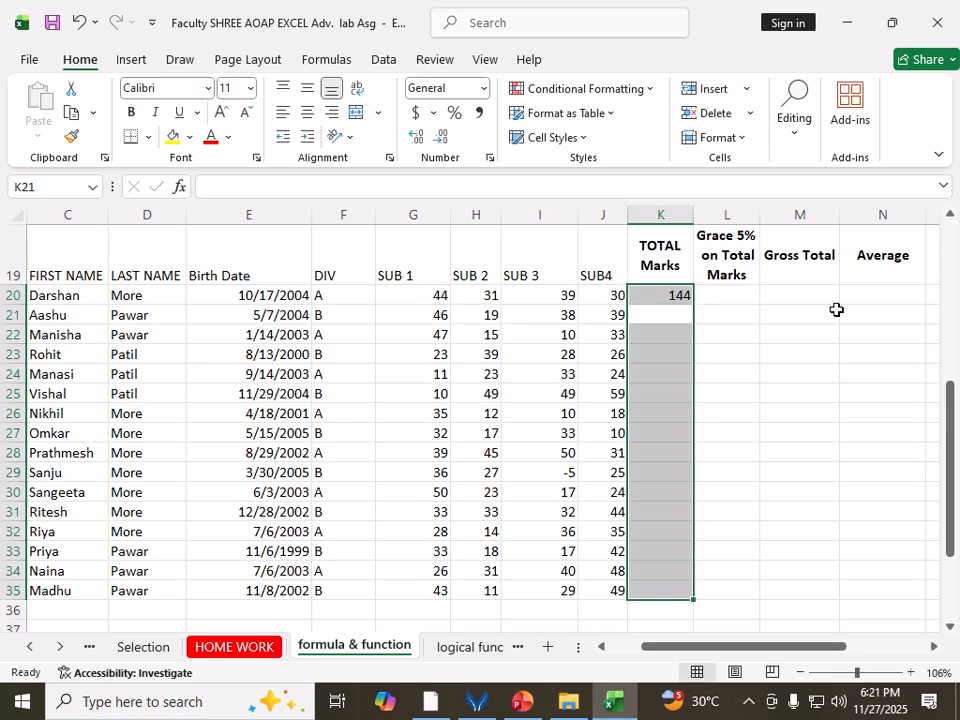
pyautogui.click(686, 298)
pyautogui.moveTo(694, 305); pyautogui.dragTo(673, 604)
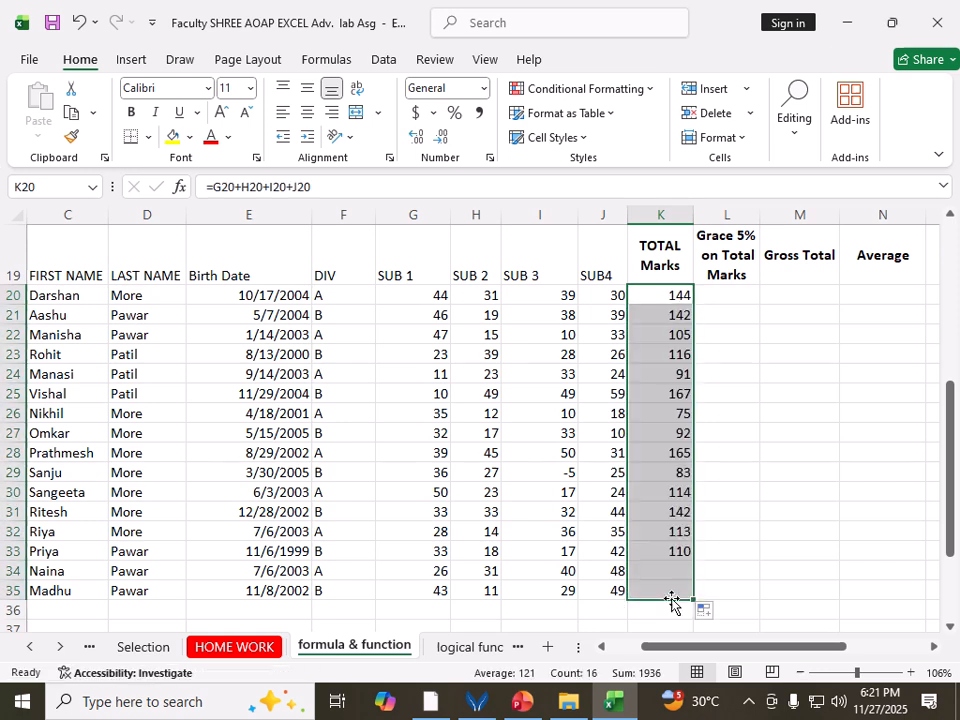
# Examine the cell references in the TOTAL Marks formulas of K20, K26 and K33.
pyautogui.click(671, 298)
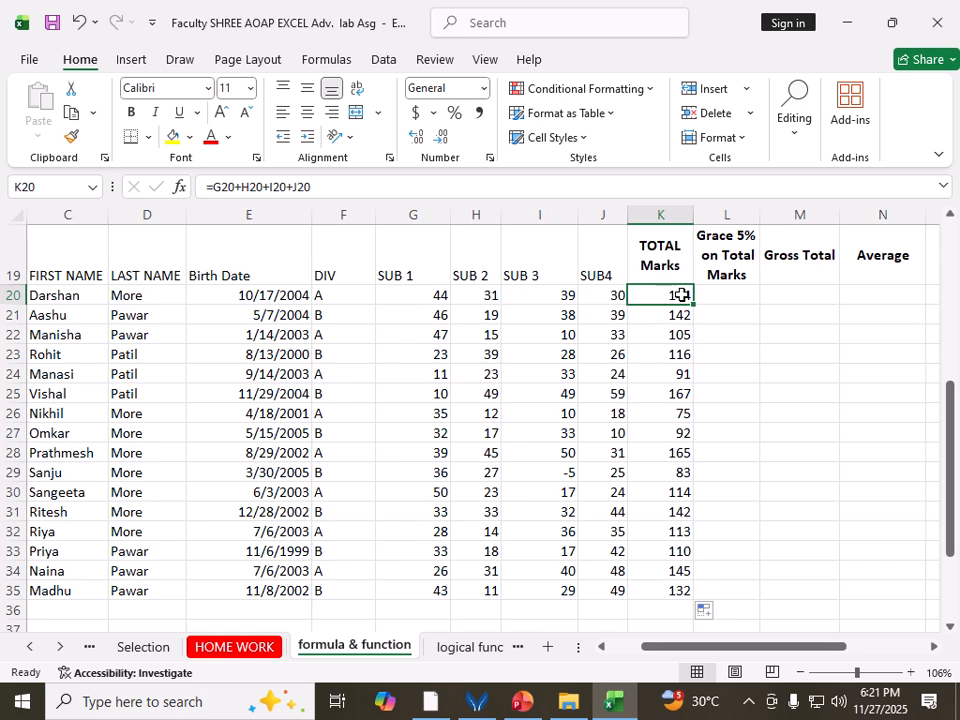
pyautogui.doubleClick(679, 295)
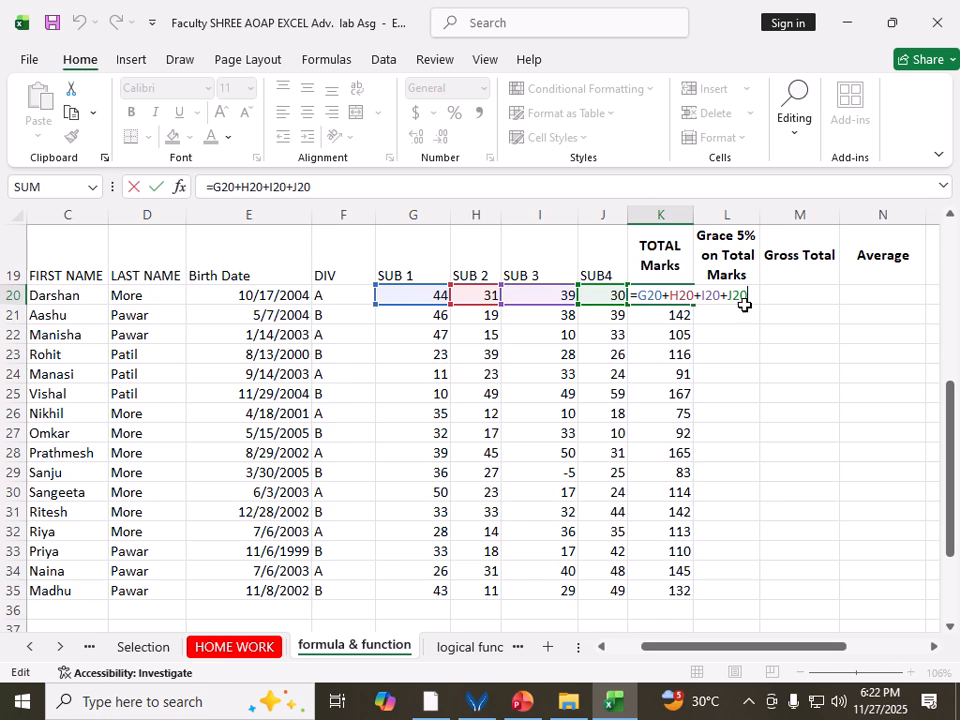
pyautogui.click(655, 414)
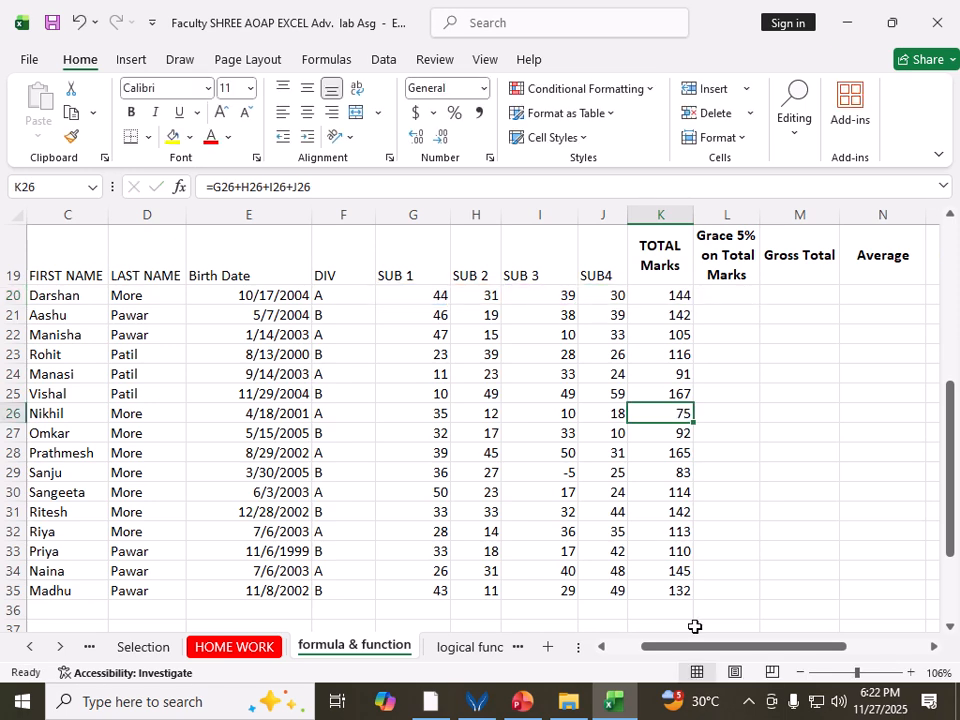
pyautogui.press('F2')
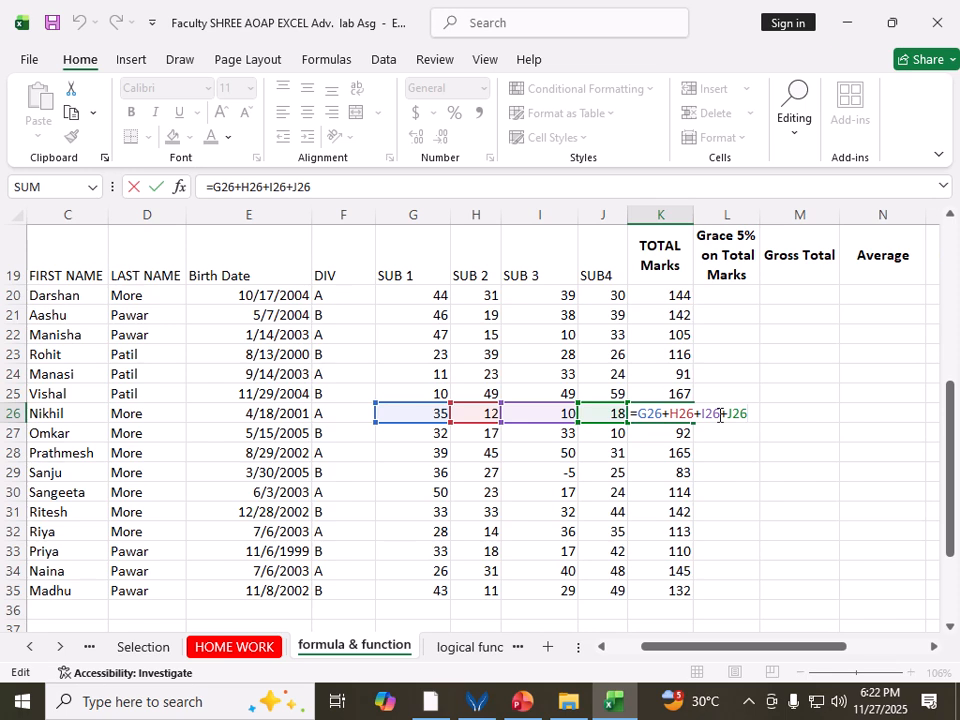
pyautogui.press('Return')
pyautogui.click(666, 551)
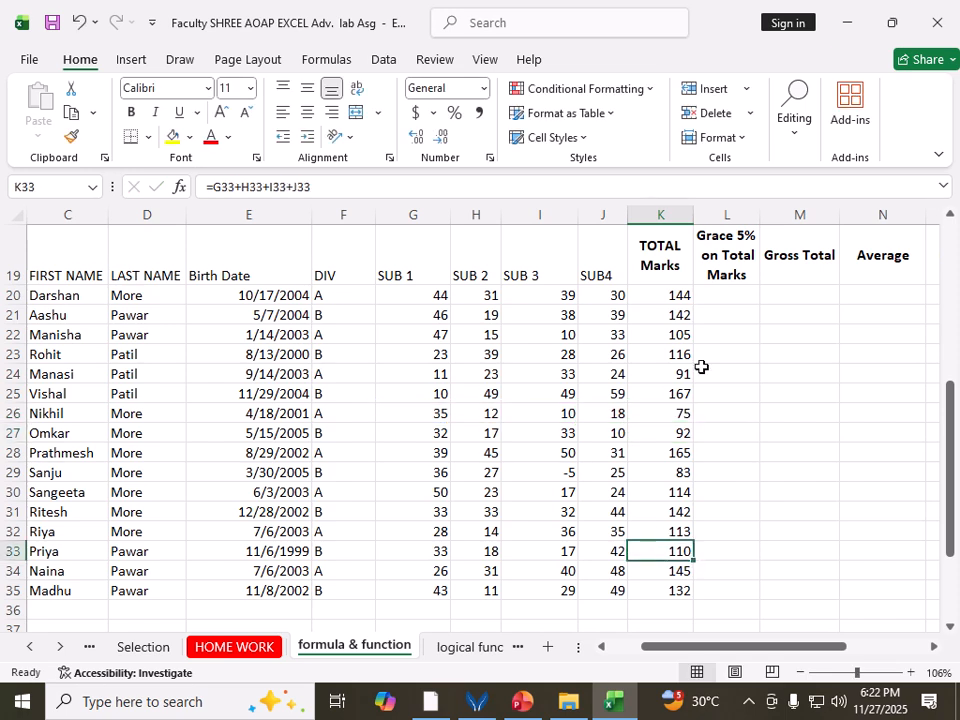
pyautogui.press('F2')
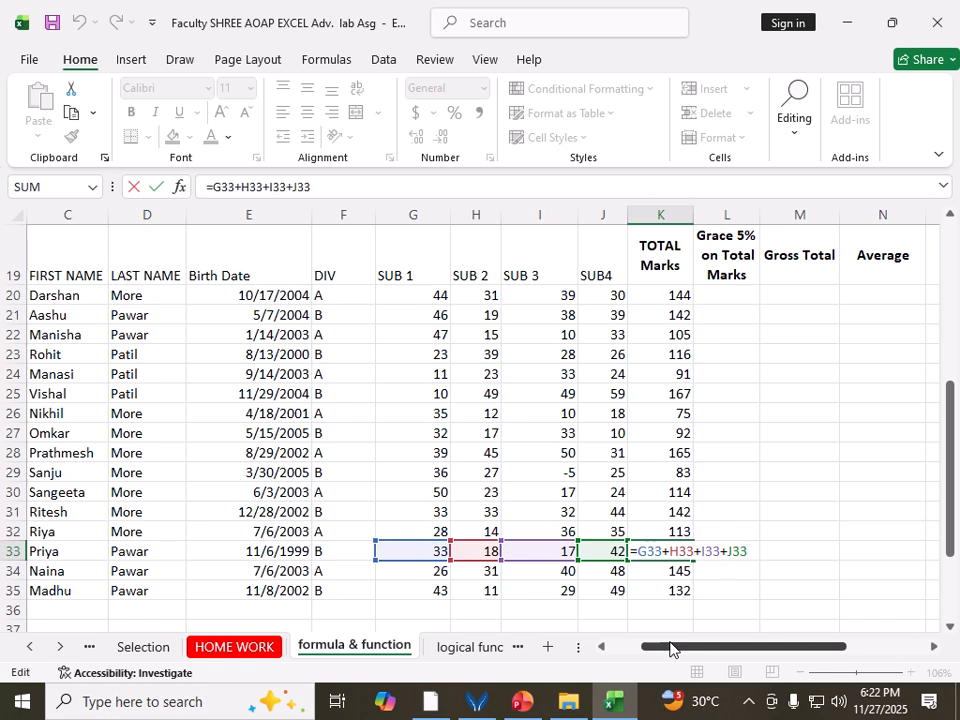
pyautogui.write('`')
pyautogui.hotkey('ctrl', 'Return')
pyautogui.click(752, 418)
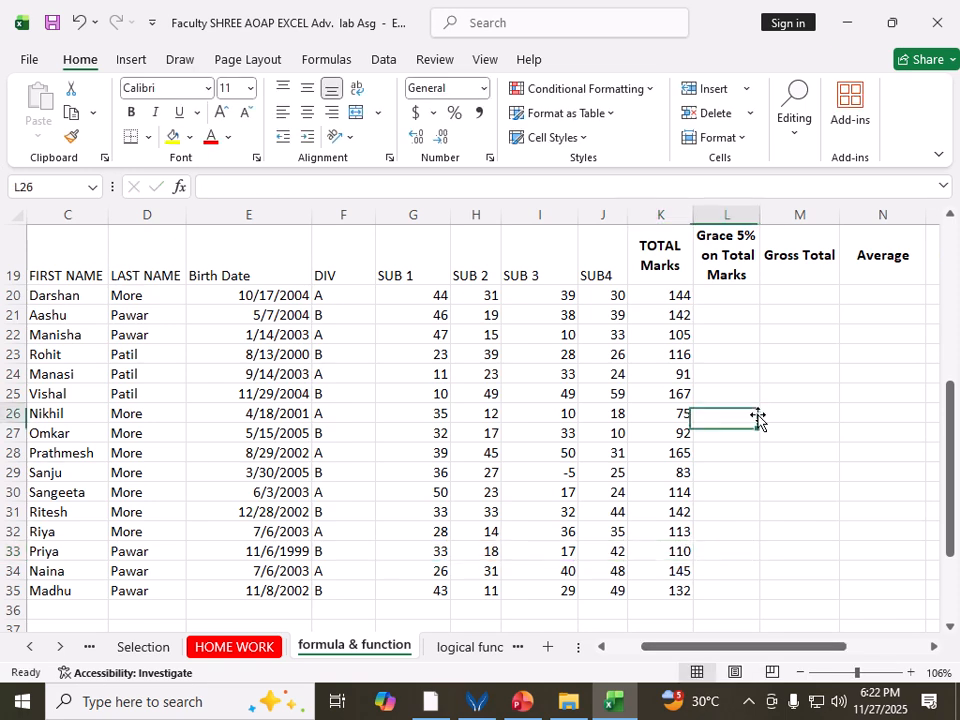
# Change the SUB 2 marks to 35 in H20 and 19 in H27.
pyautogui.click(475, 301)
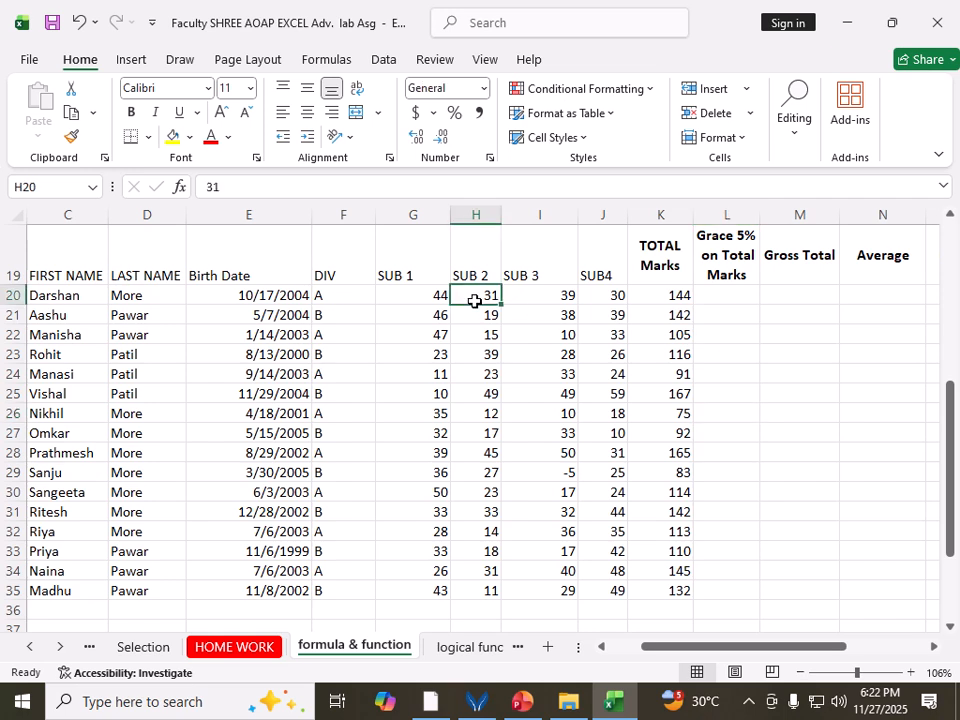
pyautogui.write('35')
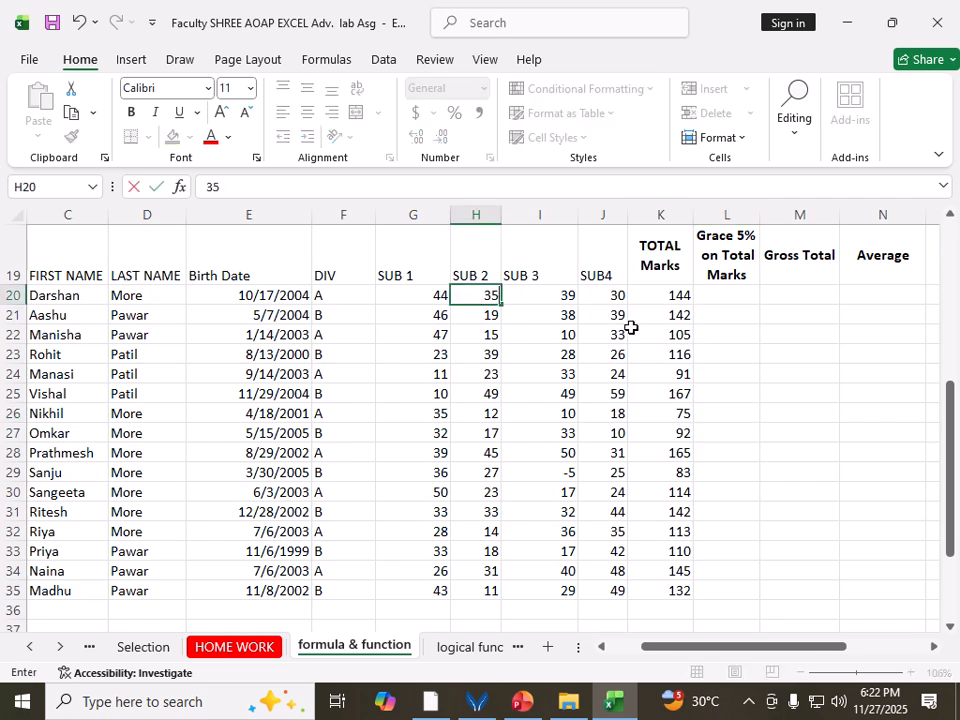
pyautogui.press('Return')
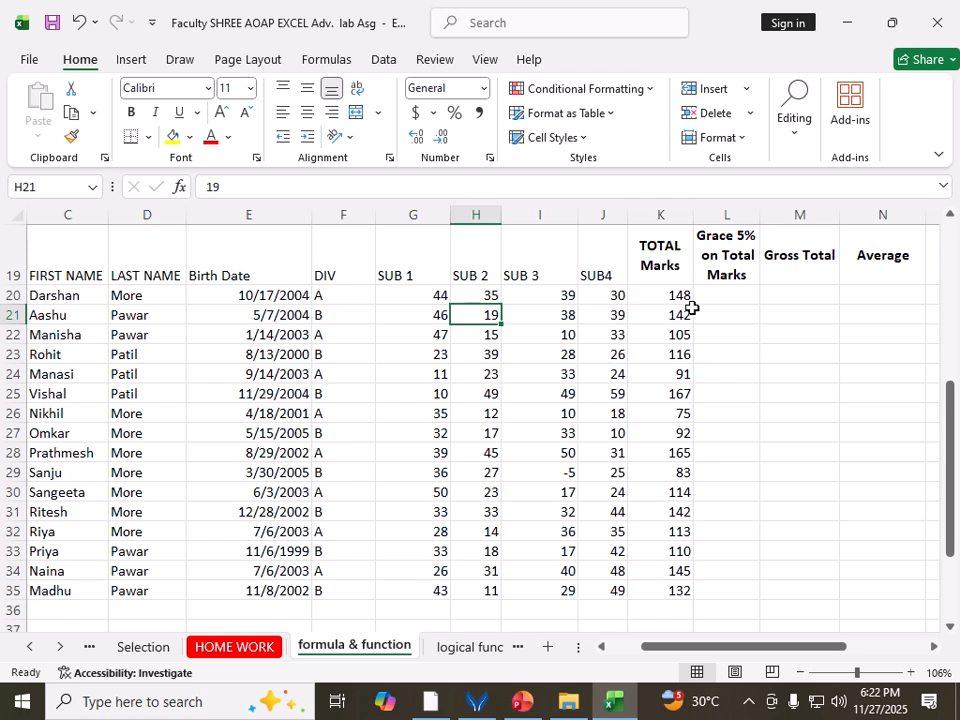
pyautogui.click(489, 435)
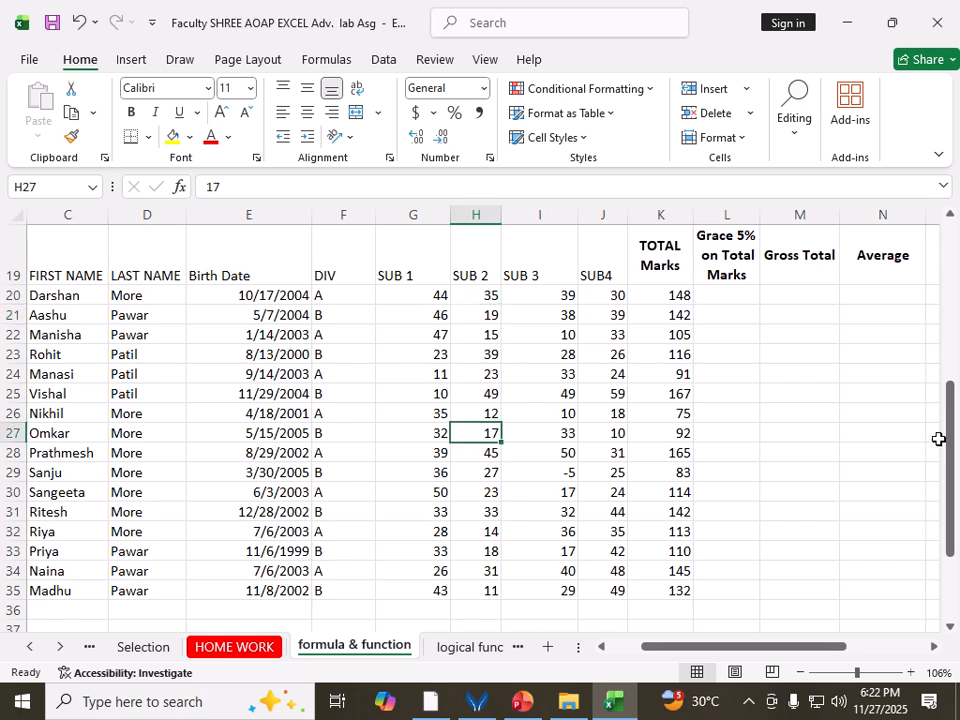
pyautogui.write('19')
pyautogui.press('Return')
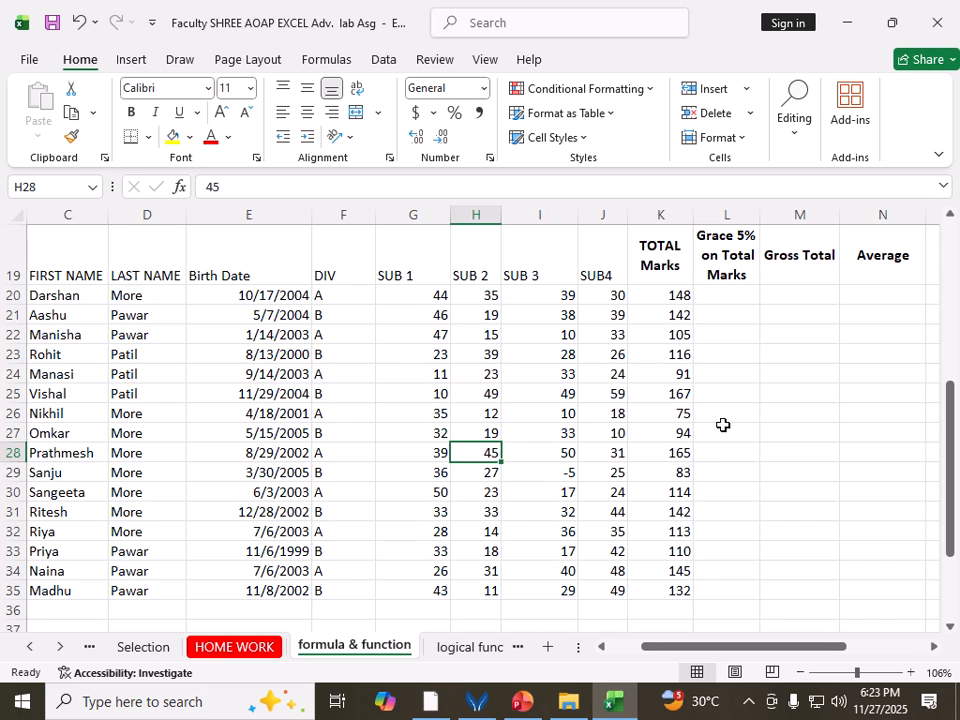
# Enter the 5% grace formula =K20*5/100 in L20 for the first student.
pyautogui.click(672, 295)
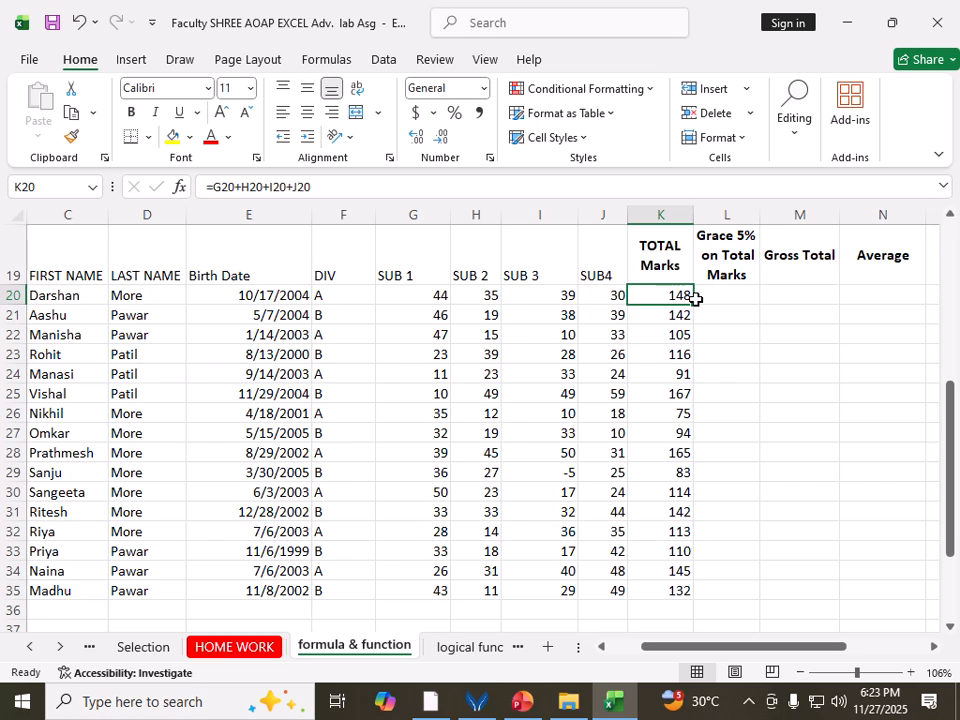
pyautogui.click(730, 294)
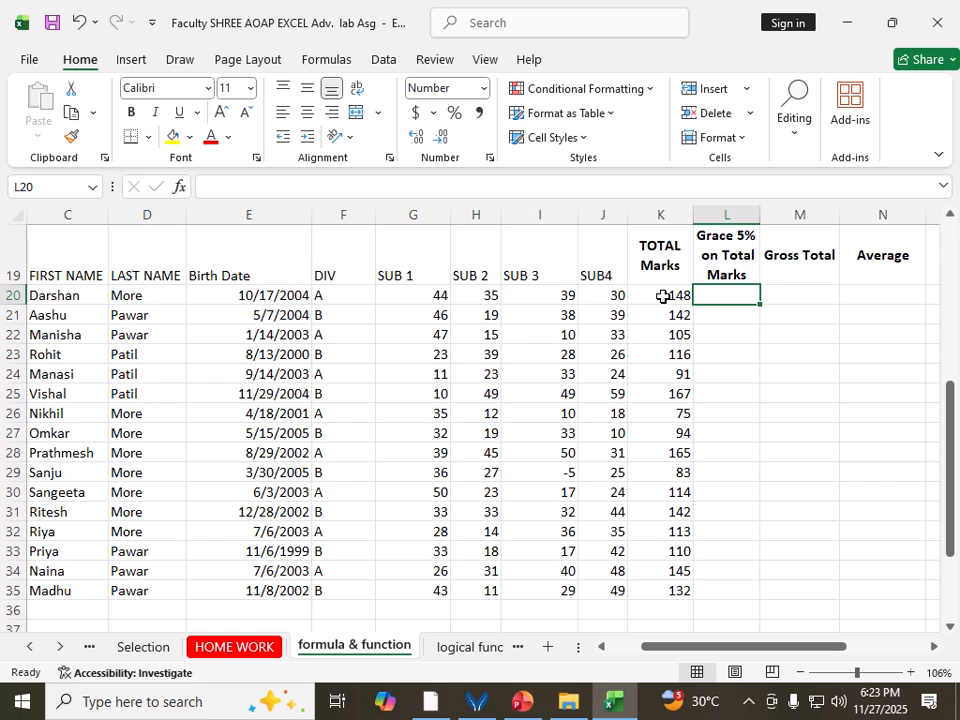
pyautogui.write('=')
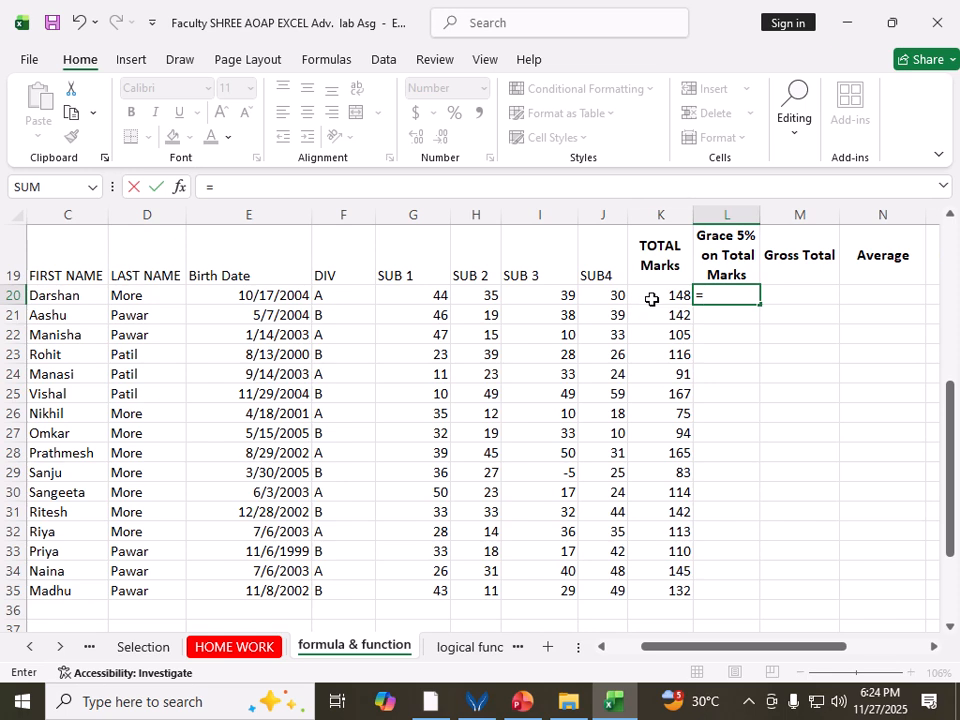
pyautogui.click(651, 297)
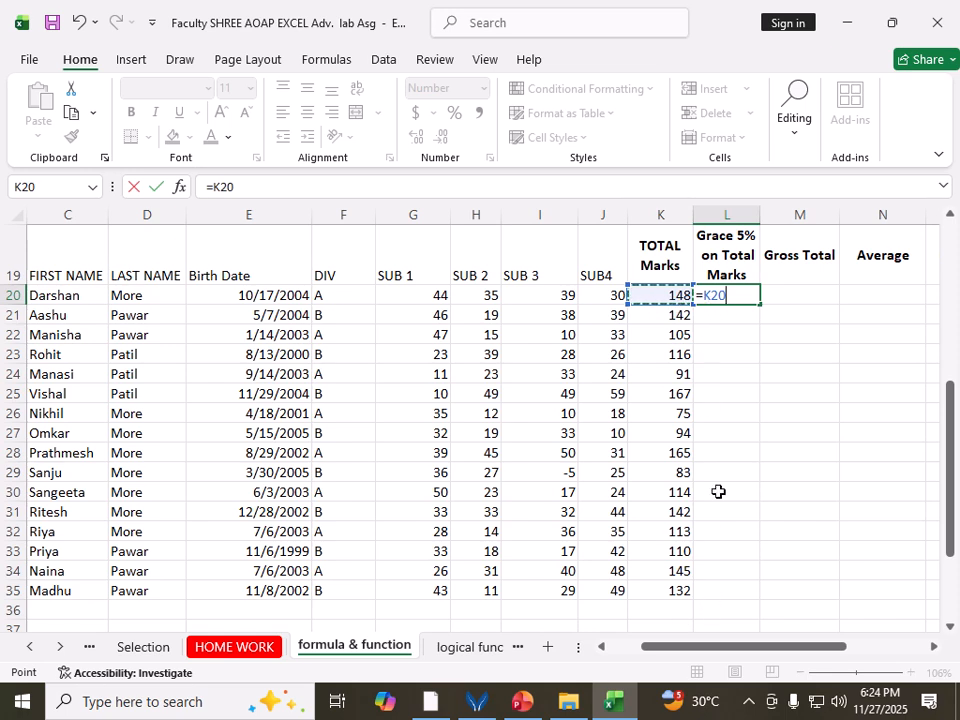
pyautogui.write('*')
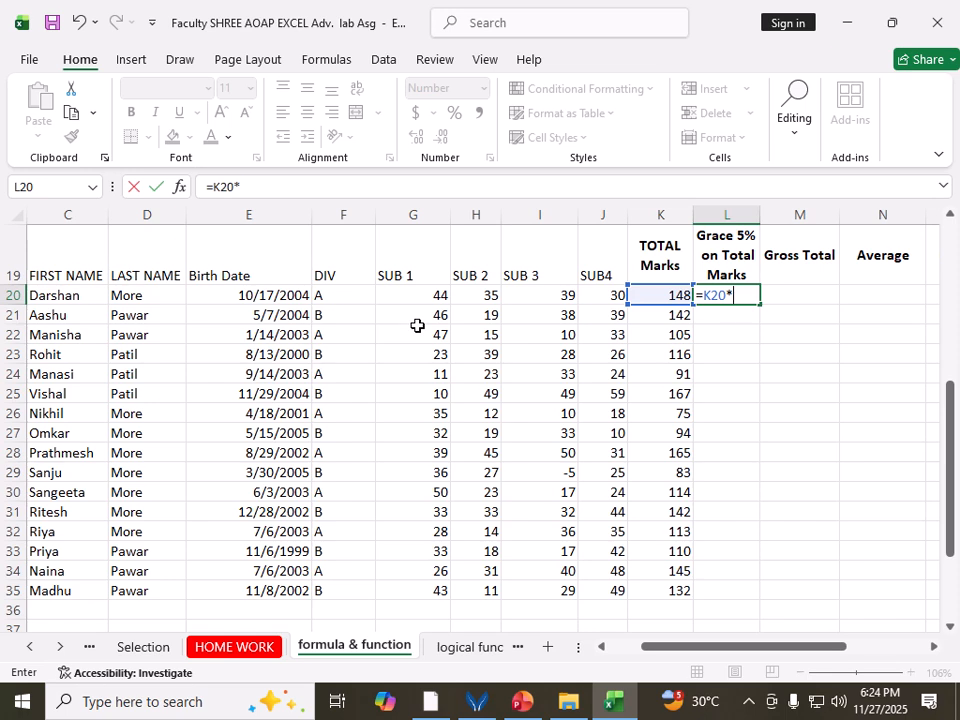
pyautogui.write('5/100')
pyautogui.press('Return')
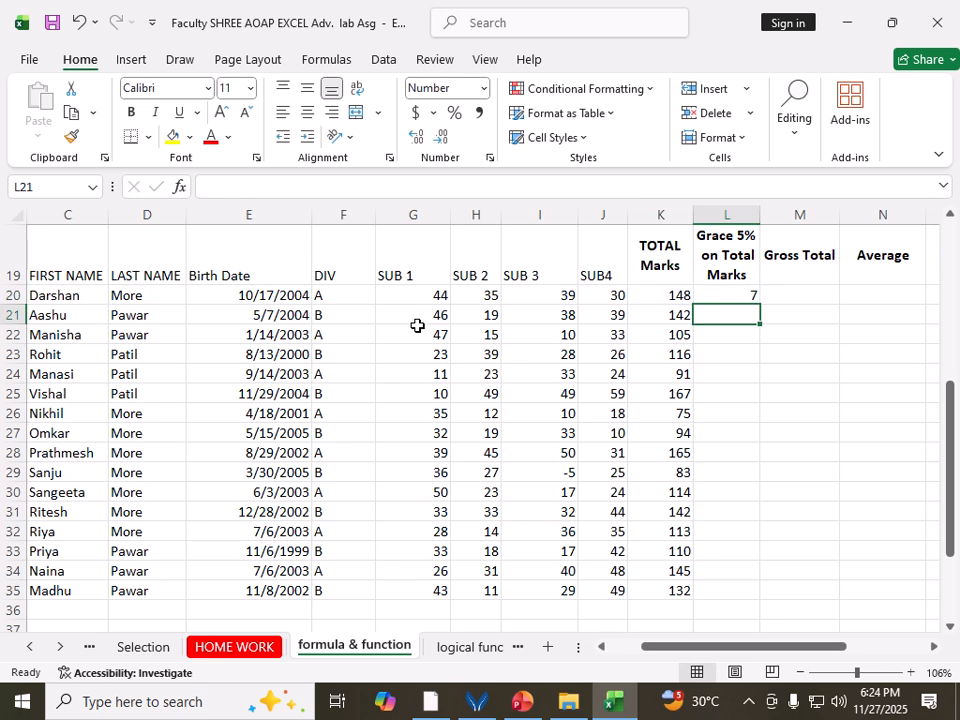
# Fill the grace formula from L20 down through L35 and try one decimal place before restoring whole numbers.
pyautogui.click(752, 296)
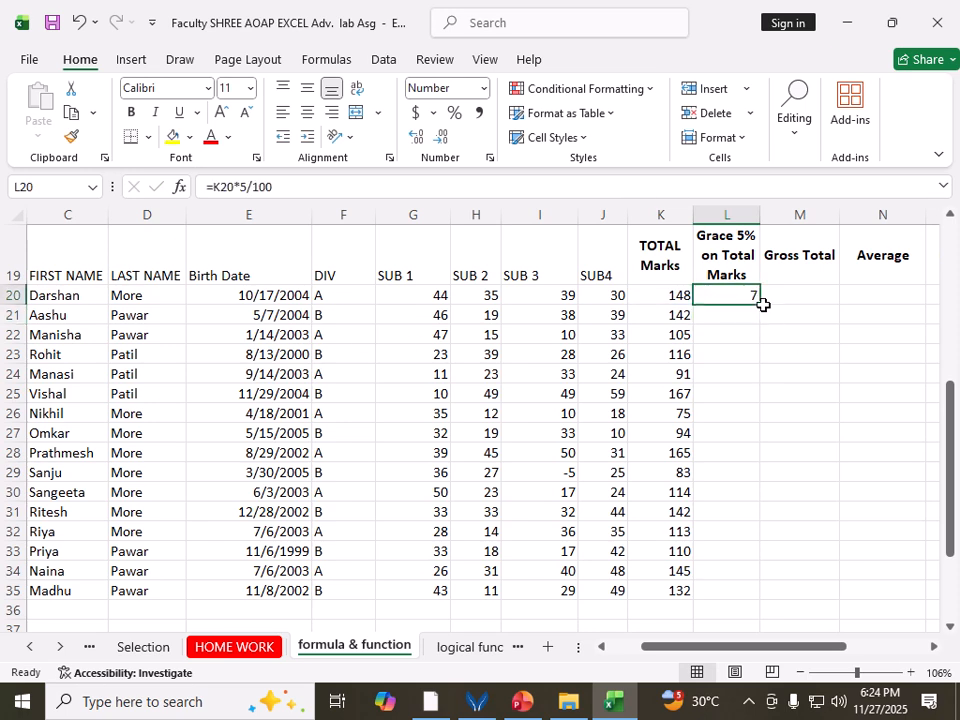
pyautogui.moveTo(761, 309); pyautogui.dragTo(748, 602)
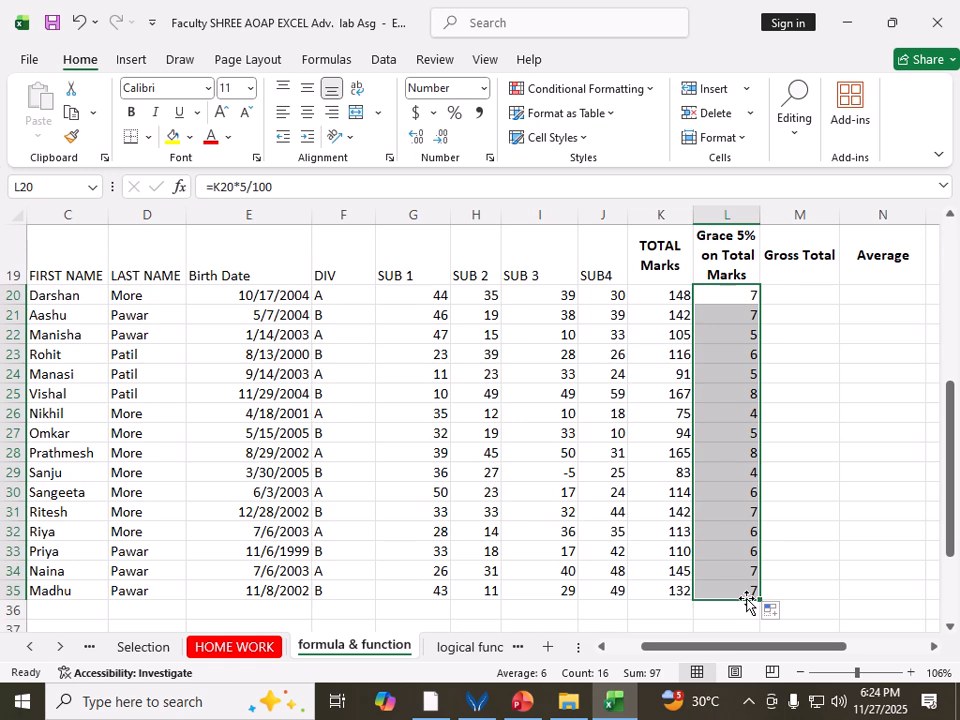
pyautogui.click(414, 137)
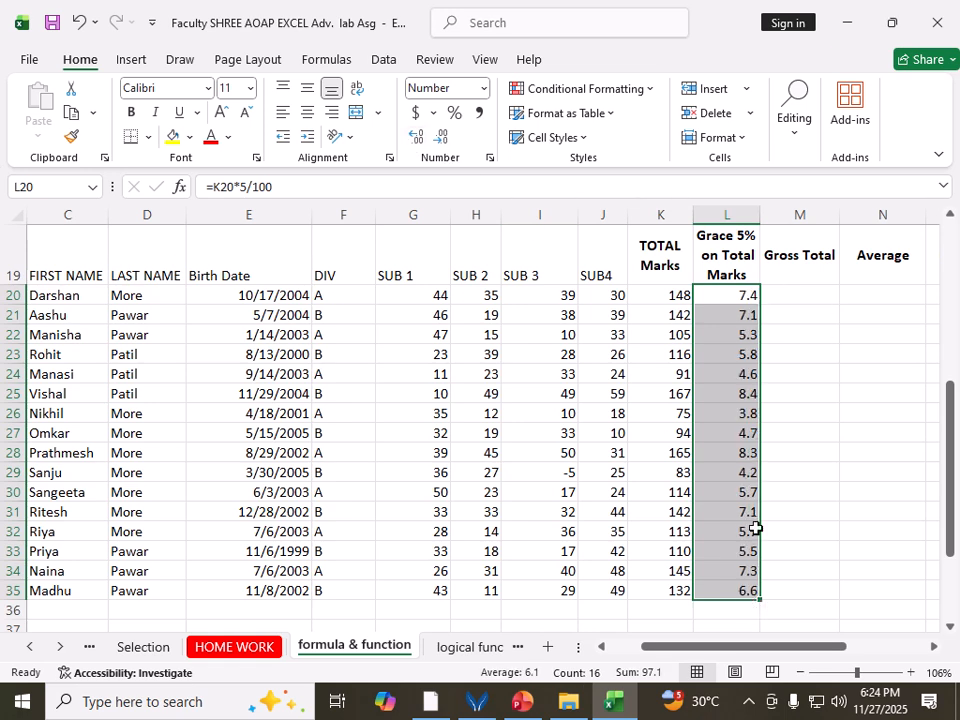
pyautogui.click(441, 136)
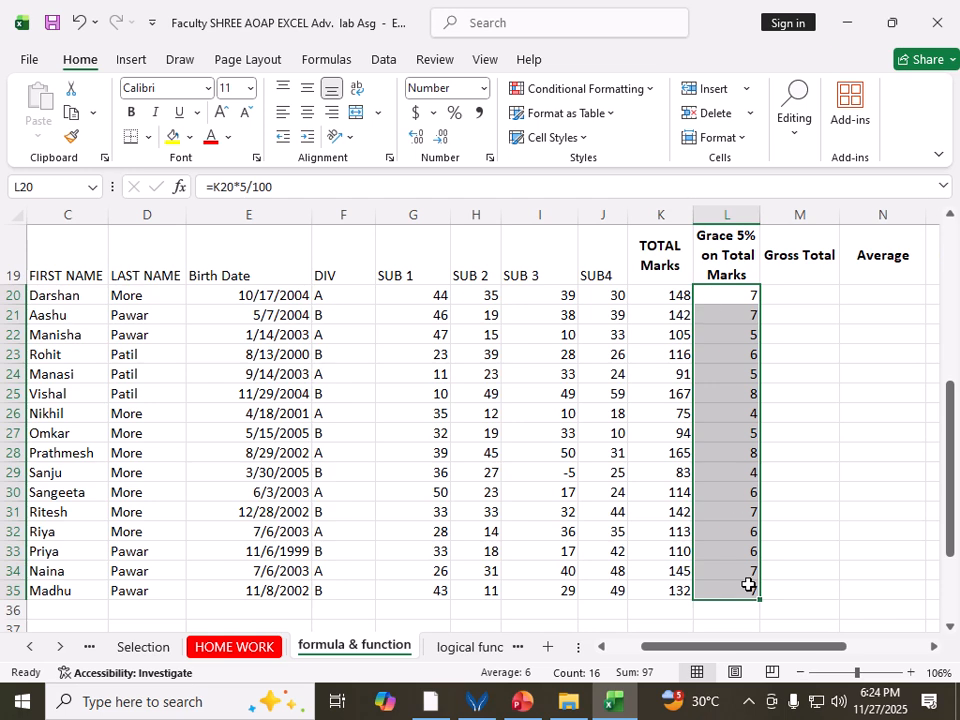
# Clear the grace marks in L20:L35, then re-enter =K20*5/100 in L20 and fill it down through L35.
pyautogui.press('Delete')
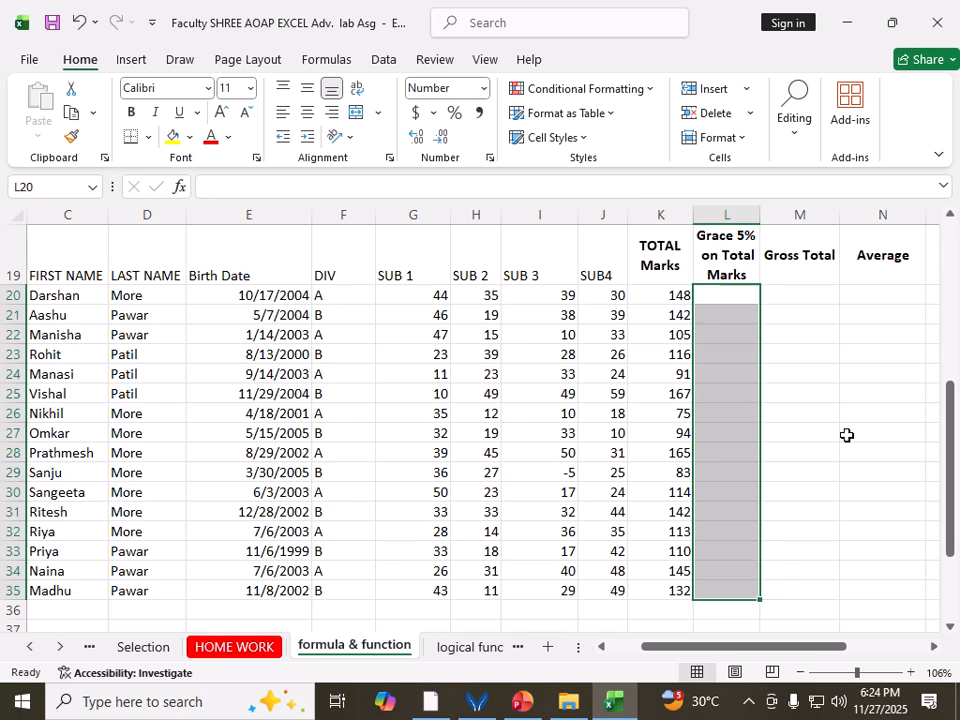
pyautogui.click(735, 302)
pyautogui.write('=')
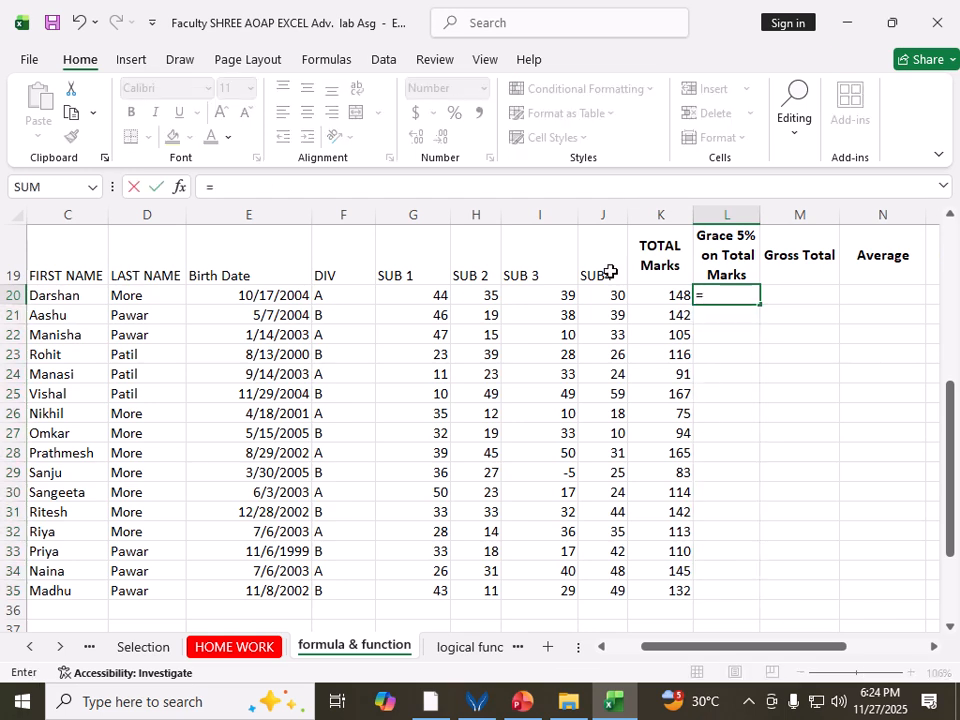
pyautogui.click(653, 295)
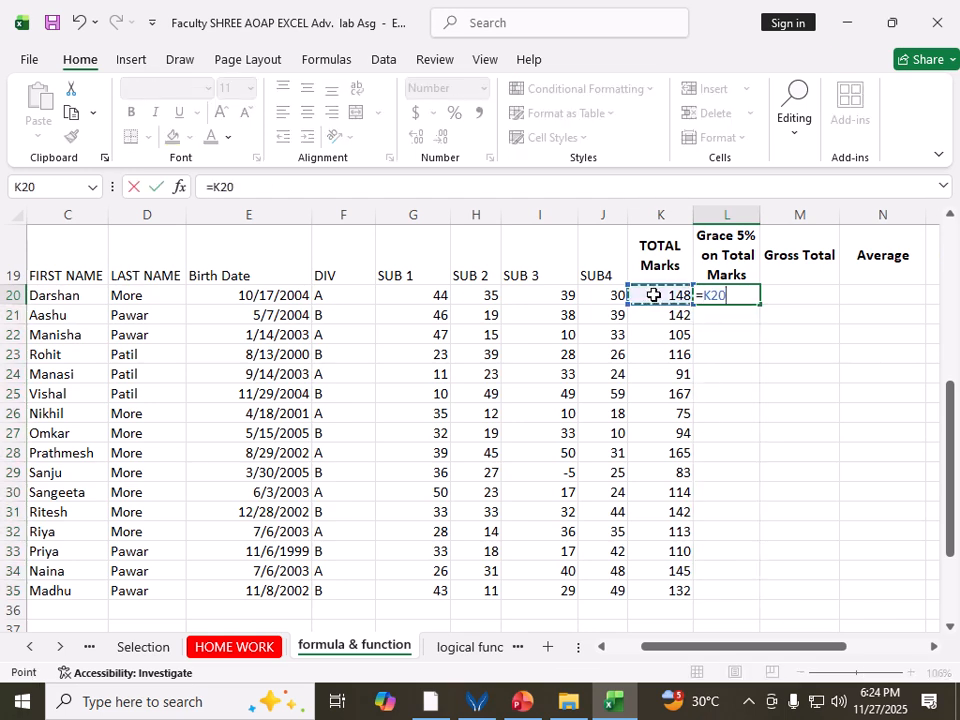
pyautogui.write('*')
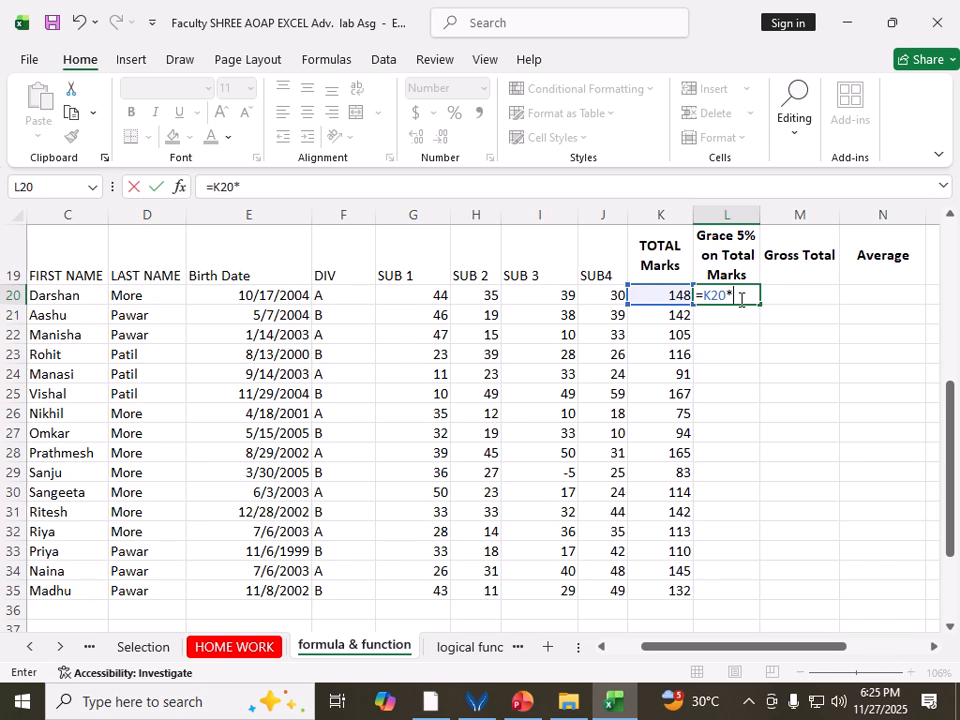
pyautogui.write('5/100')
pyautogui.press('Return')
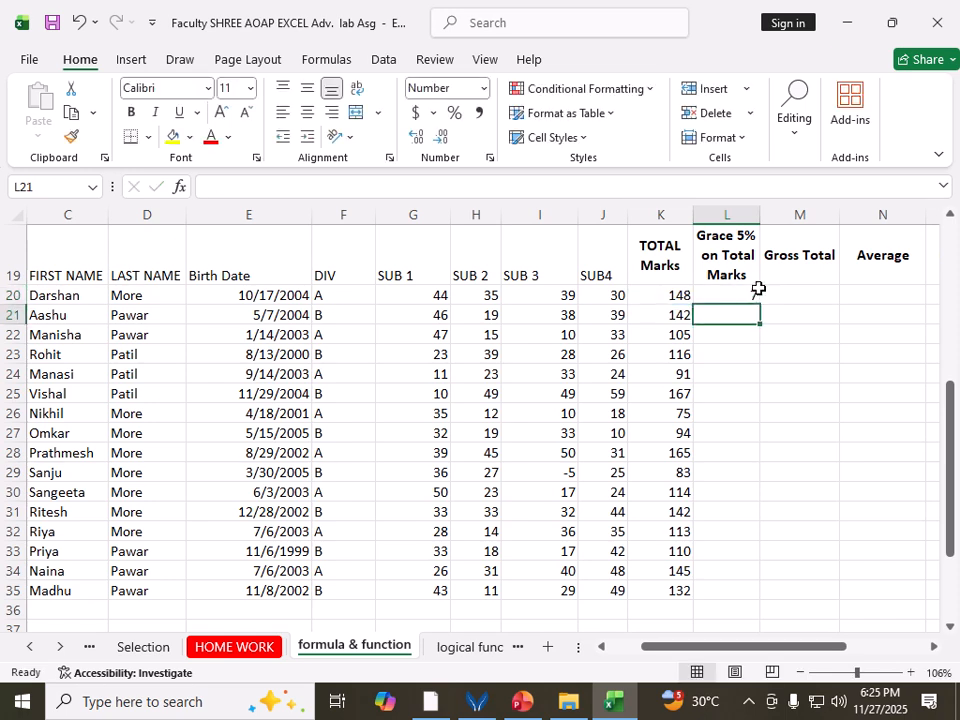
pyautogui.click(754, 296)
pyautogui.moveTo(759, 306); pyautogui.dragTo(752, 596)
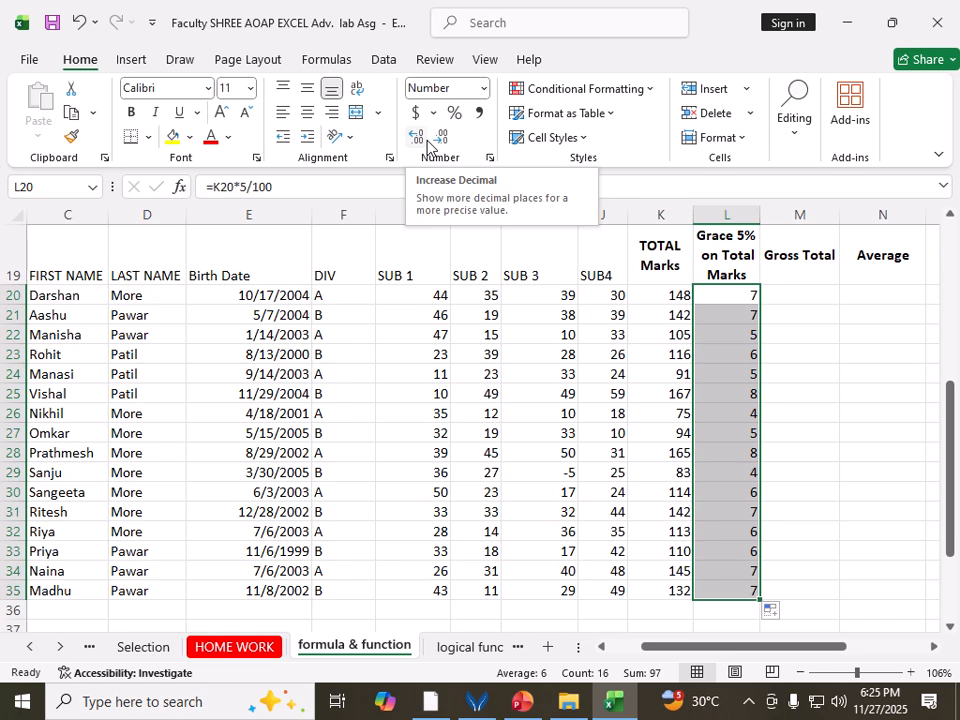
# Review the 5% grace formulas in L20 and L21 and the total-marks cell that L20 references.
pyautogui.click(716, 299)
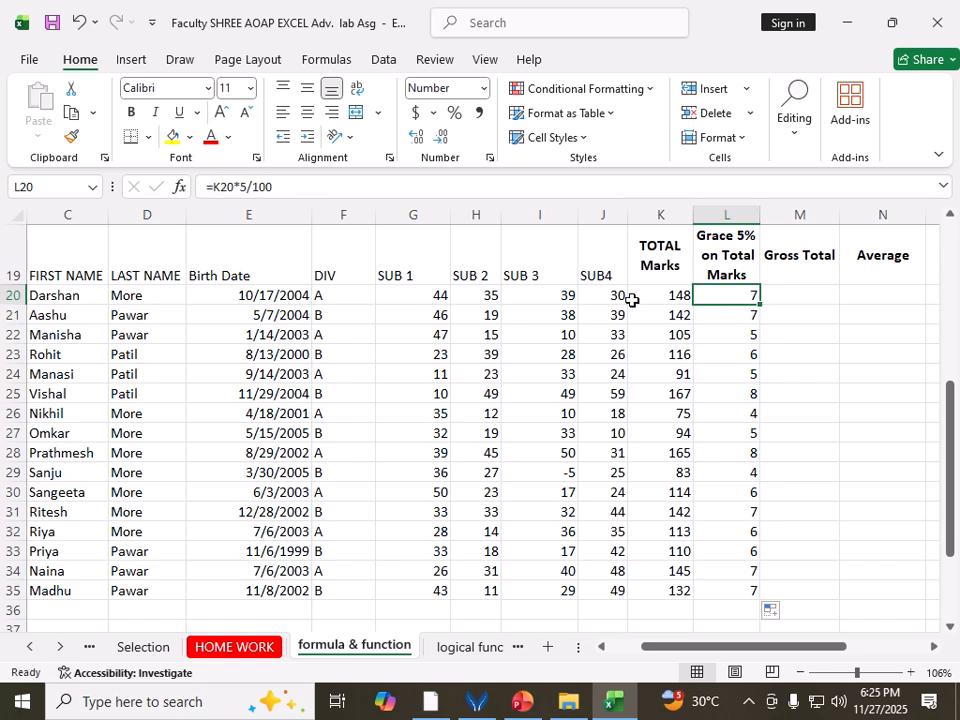
pyautogui.press('F2')
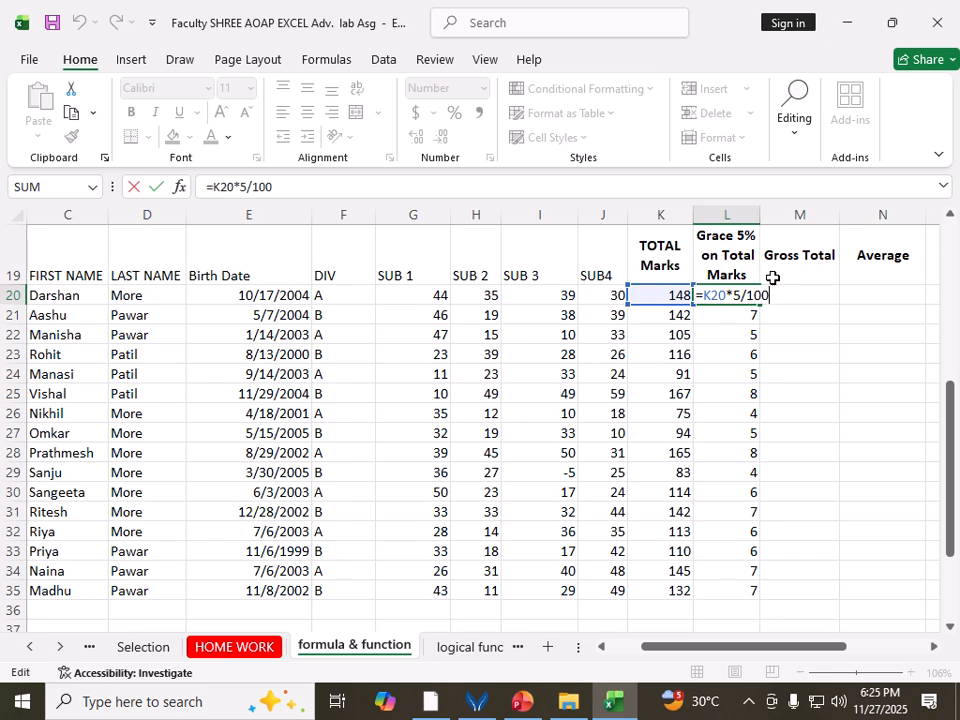
pyautogui.press('Return')
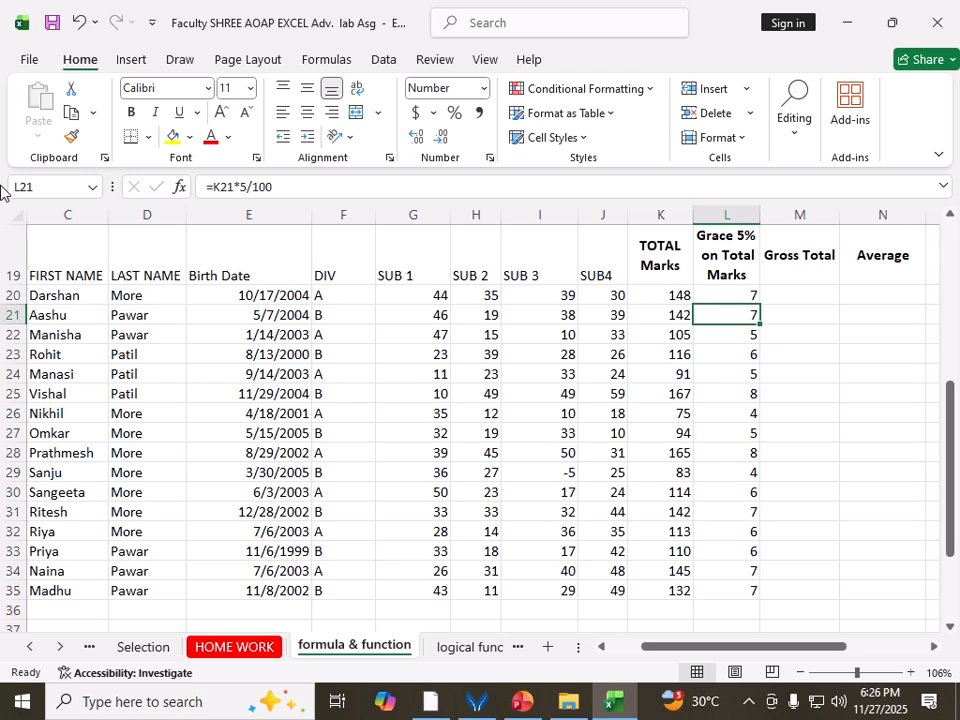
pyautogui.click(724, 295)
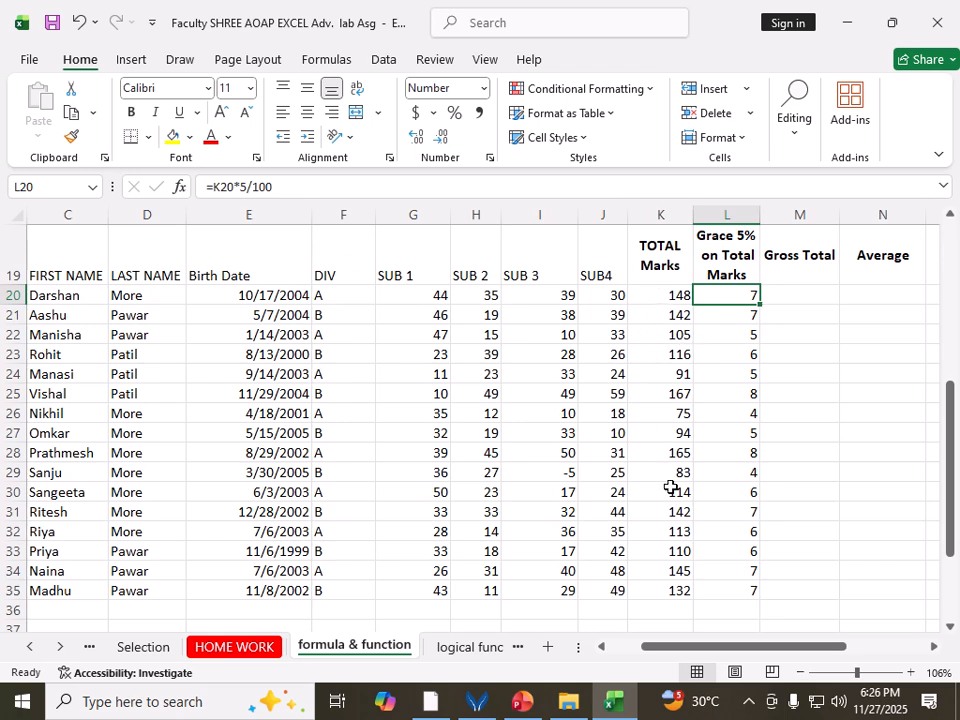
pyautogui.click(222, 189)
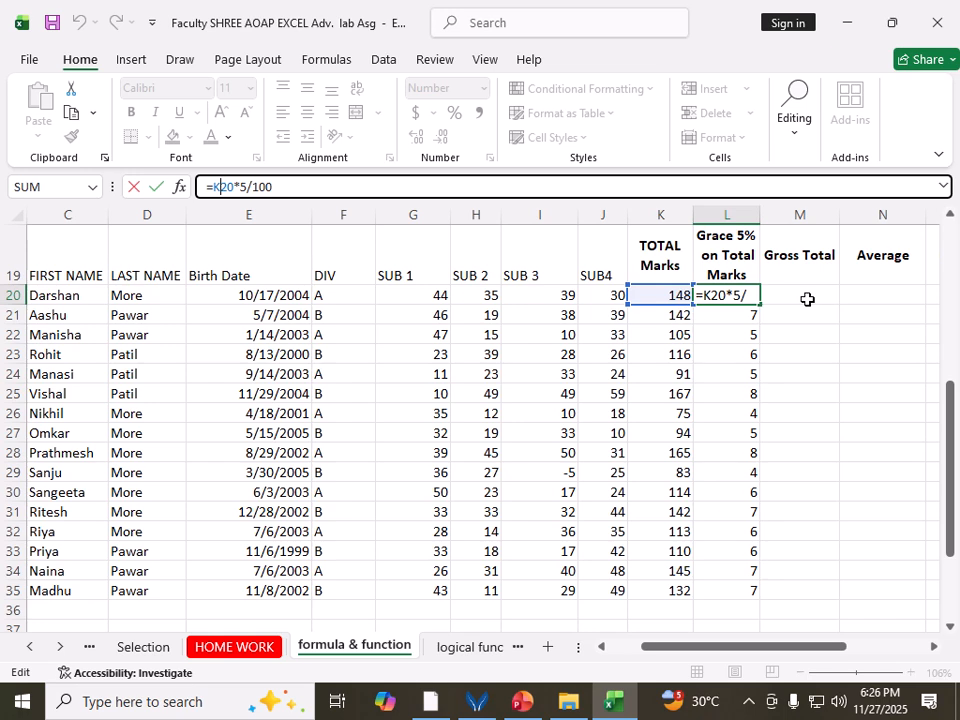
pyautogui.press('Escape')
pyautogui.click(724, 314)
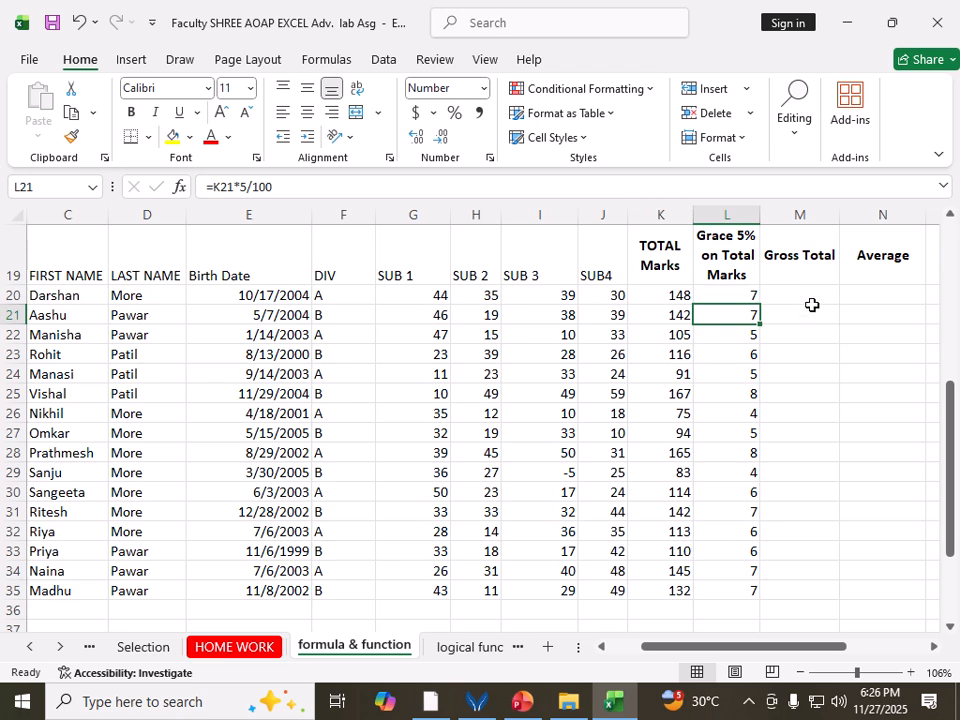
# Enter the gross total formula =K20+L20 in M20 and fill it down through M35.
pyautogui.click(802, 295)
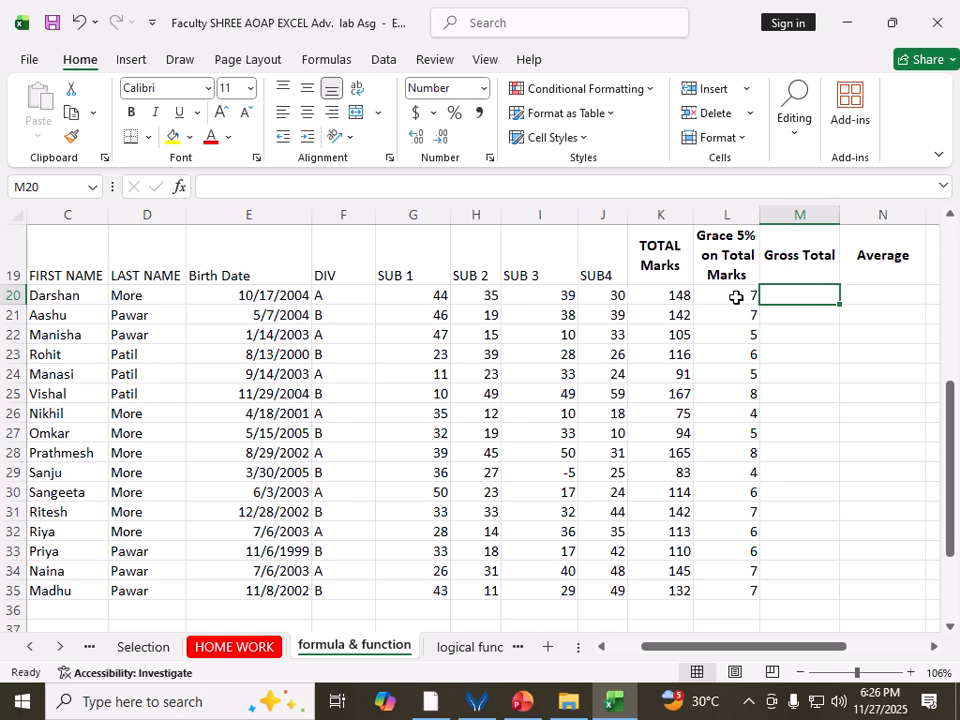
pyautogui.write('=')
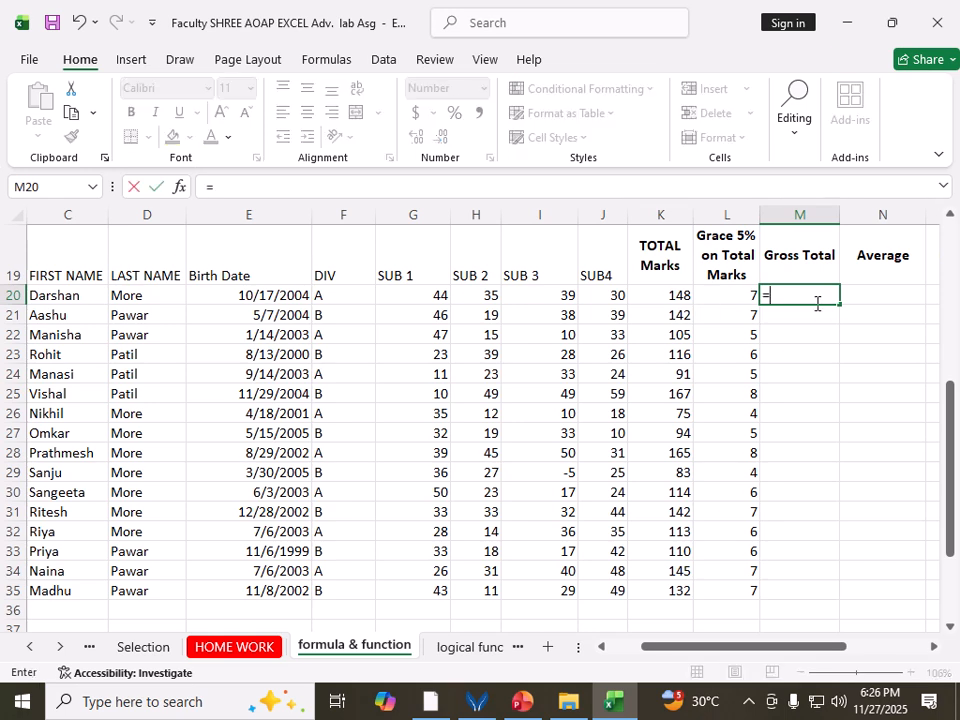
pyautogui.click(668, 292)
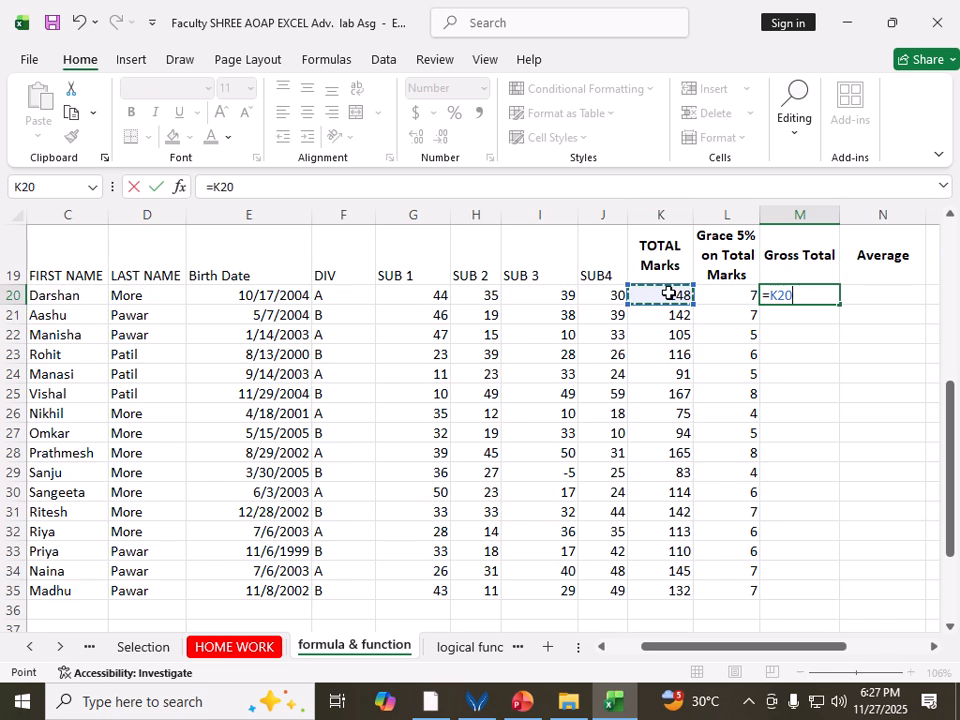
pyautogui.write('+')
pyautogui.click(704, 295)
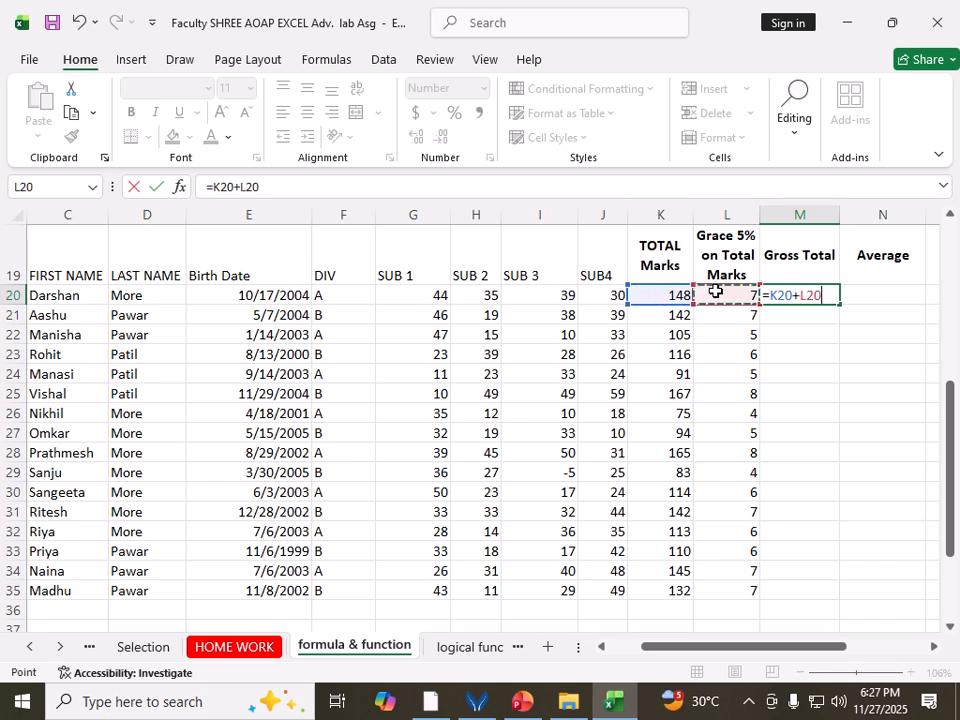
pyautogui.press('Return')
pyautogui.click(820, 297)
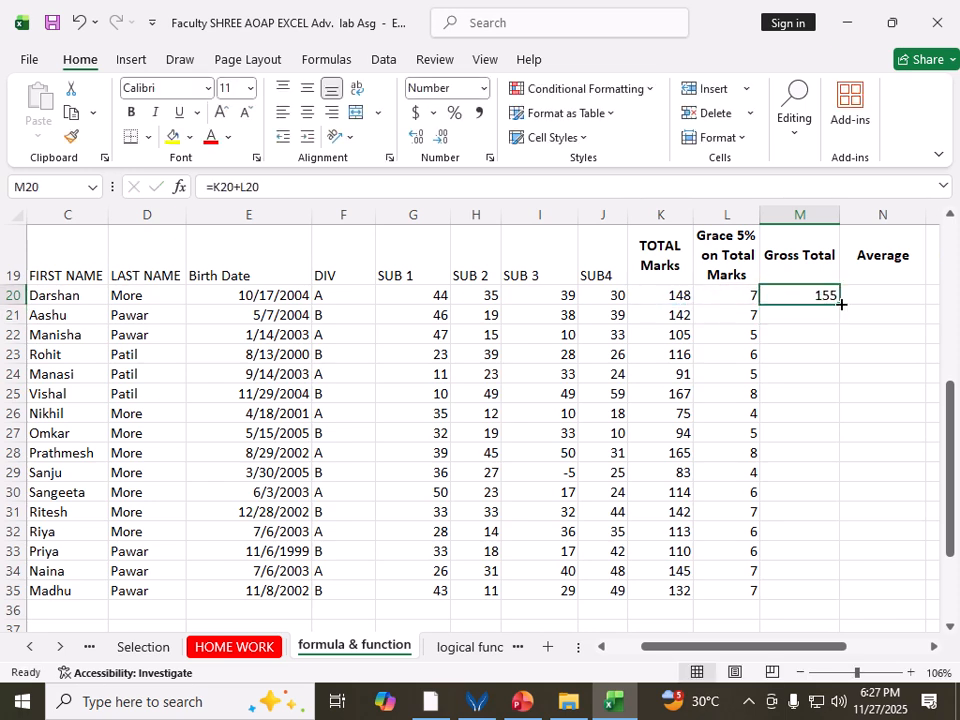
pyautogui.moveTo(842, 304); pyautogui.dragTo(853, 600)
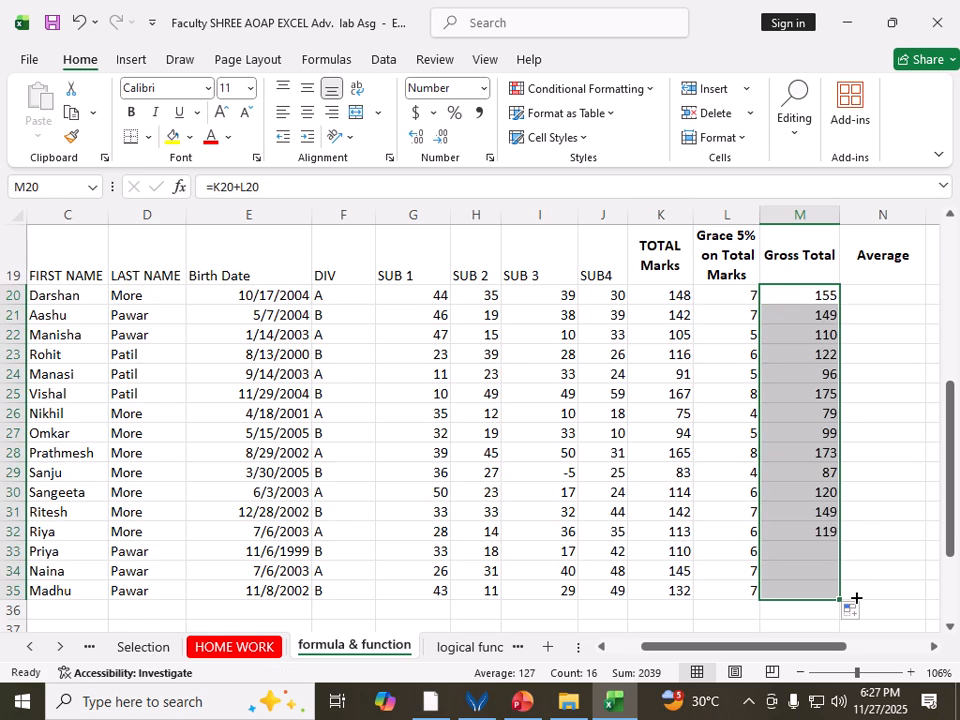
pyautogui.moveTo(664, 291); pyautogui.dragTo(830, 590)
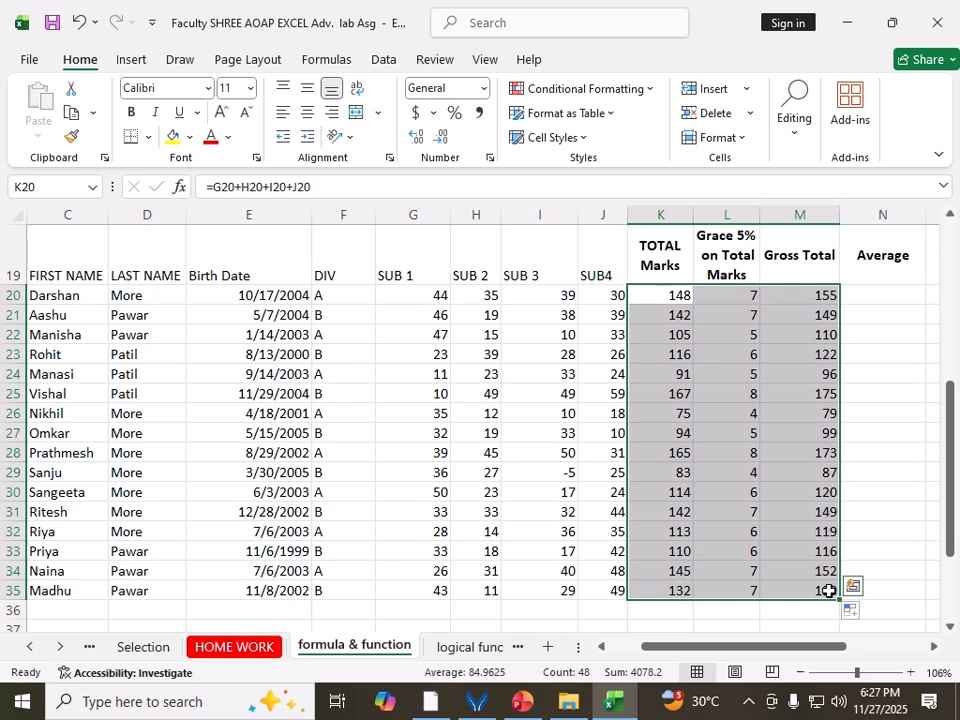
pyautogui.click(797, 300)
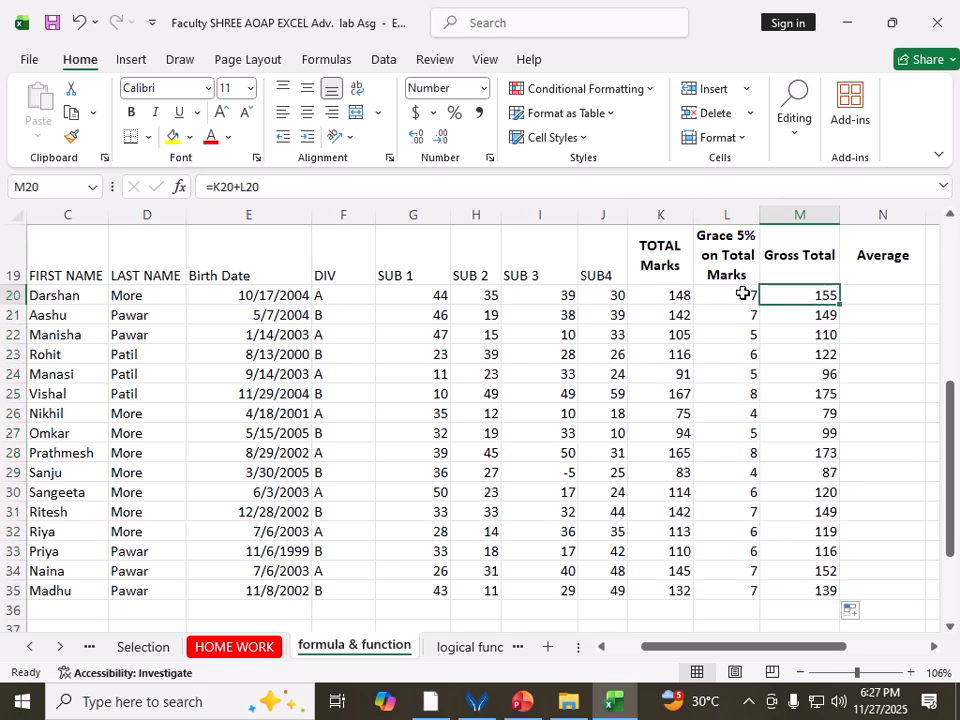
# Enter the average formula =M20/4 in N20 for the first student.
pyautogui.click(891, 299)
pyautogui.click(933, 647)
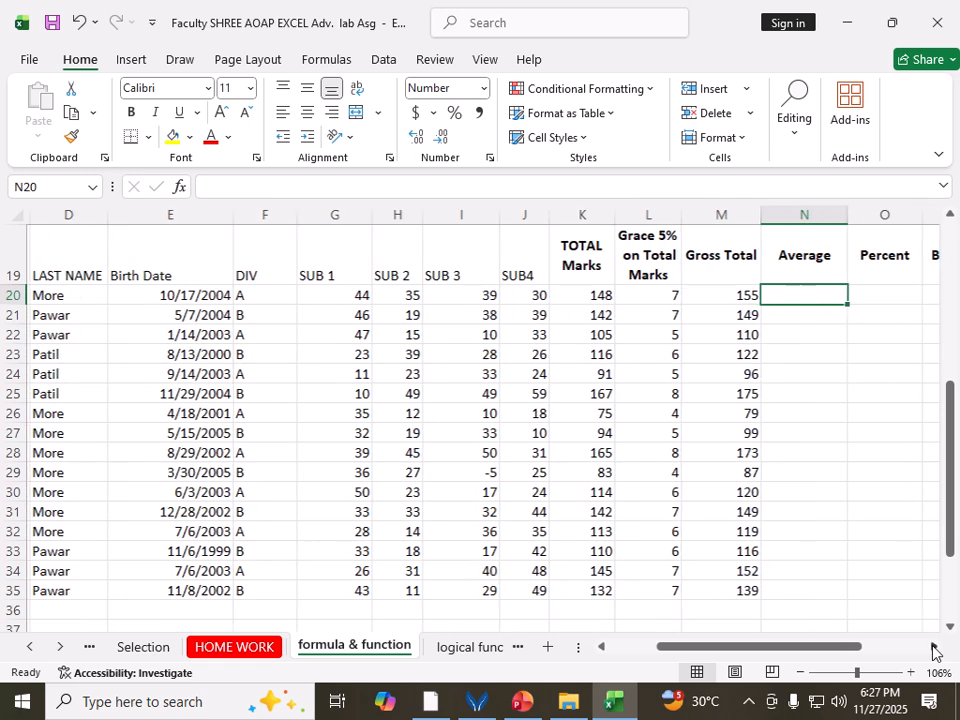
pyautogui.click(933, 647)
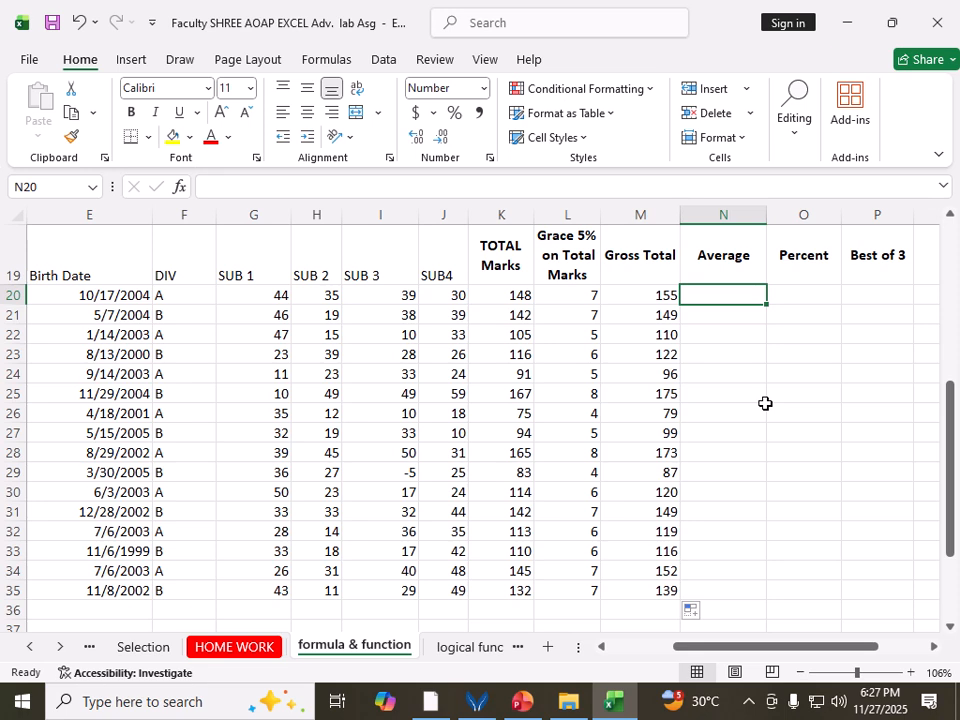
pyautogui.write('=')
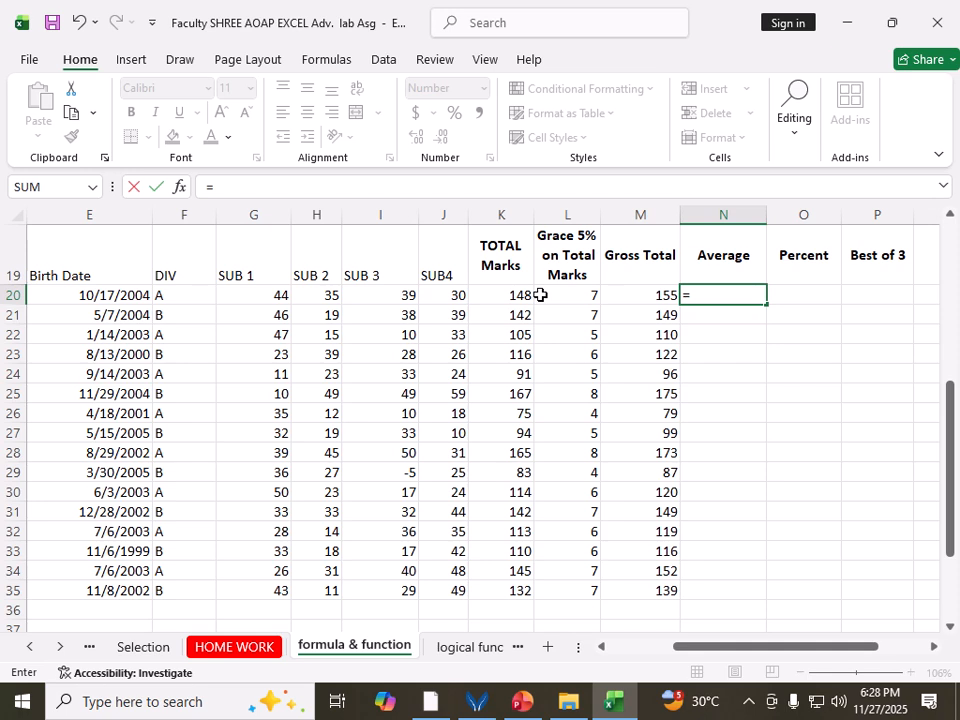
pyautogui.click(660, 298)
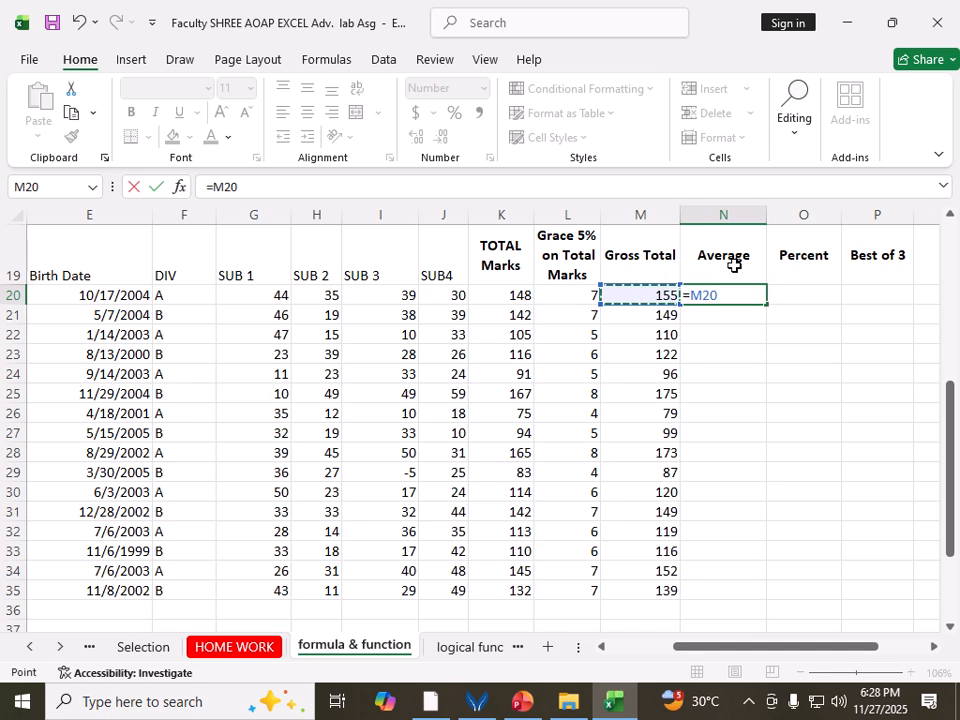
pyautogui.write('/4')
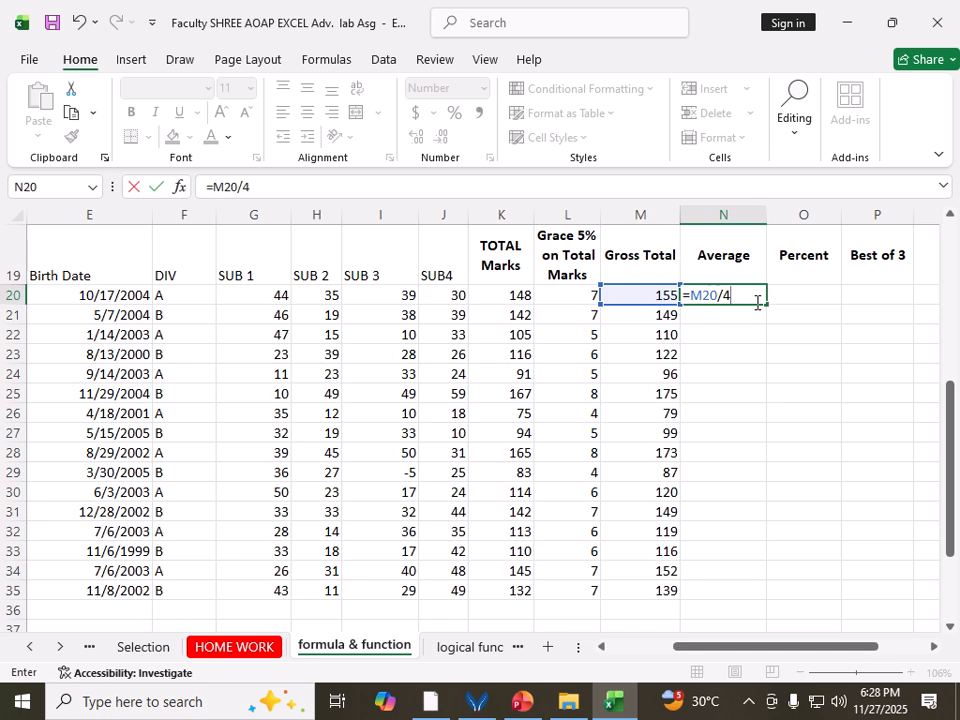
pyautogui.press('Return')
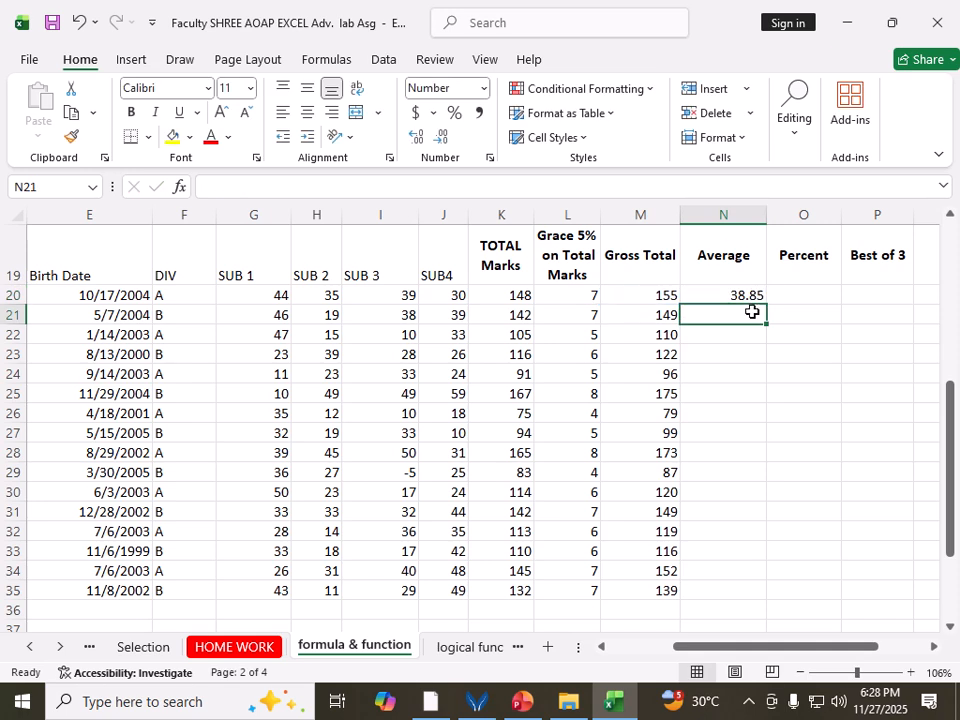
# Fill the average formula from N20 down through N35 and try three decimal places before restoring two.
pyautogui.press('Up')
pyautogui.moveTo(766, 304); pyautogui.dragTo(756, 608)
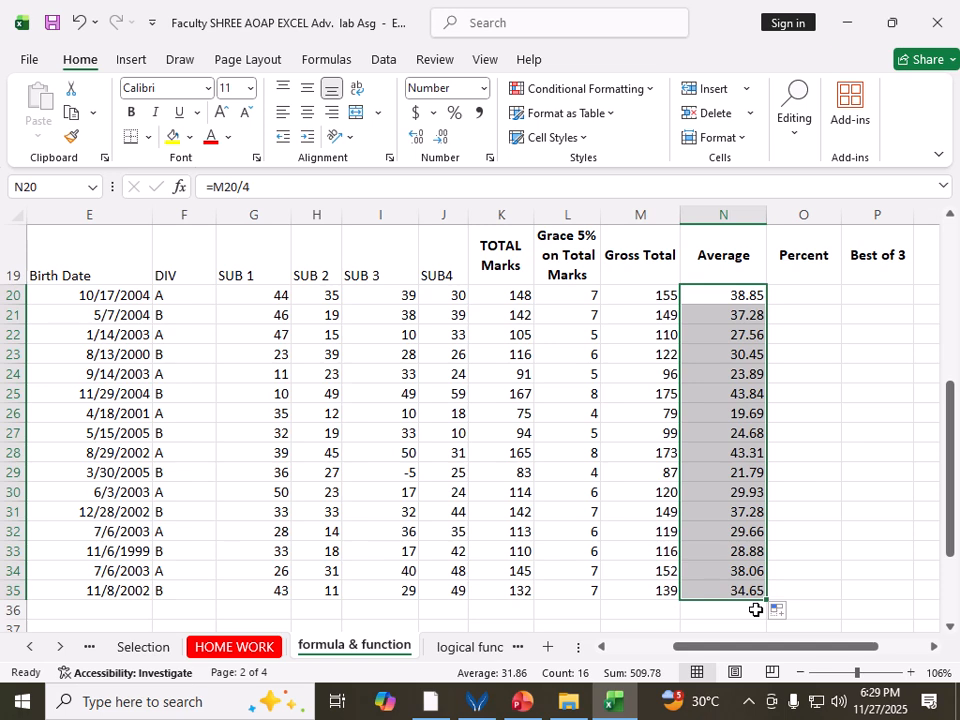
pyautogui.click(416, 137)
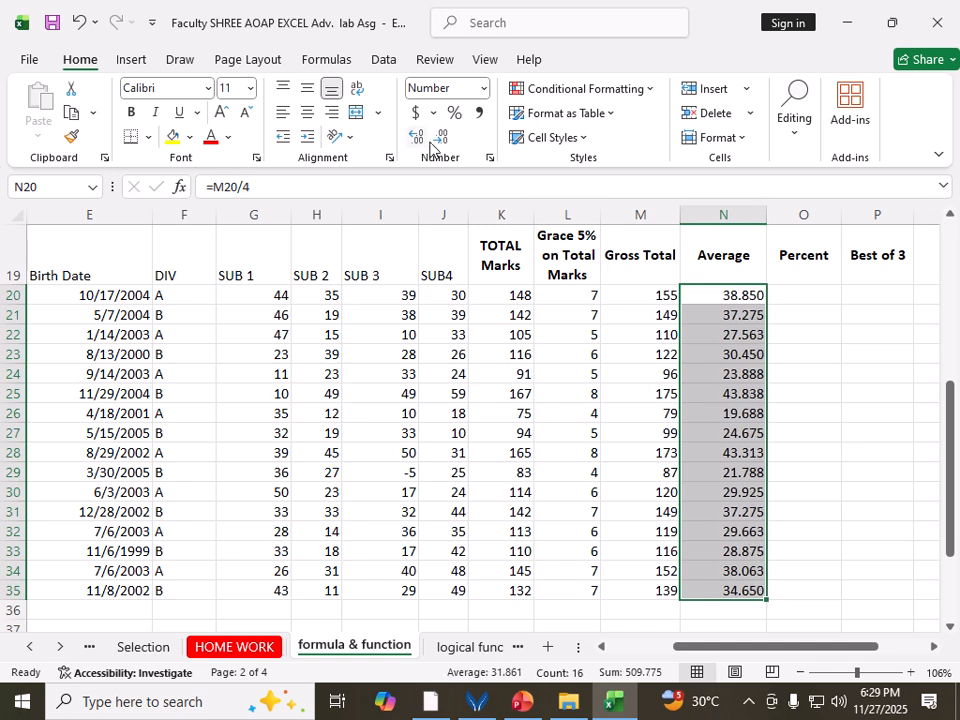
pyautogui.click(440, 137)
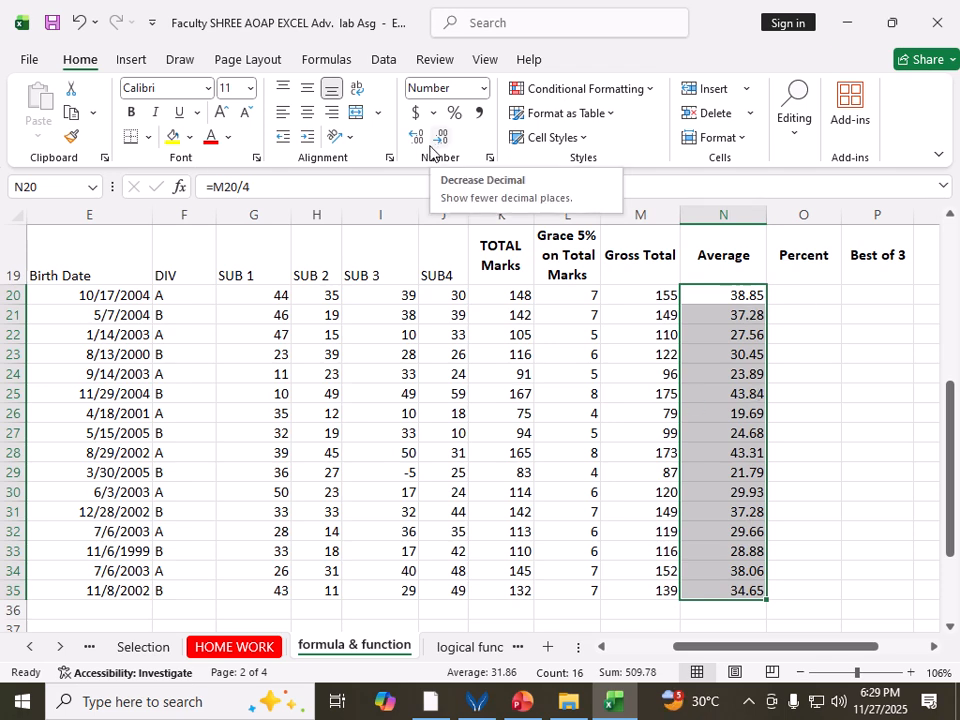
# Examine the average formulas in N20 and N30 and the first student's total, grace and gross total formulas in K20:M20.
pyautogui.click(756, 297)
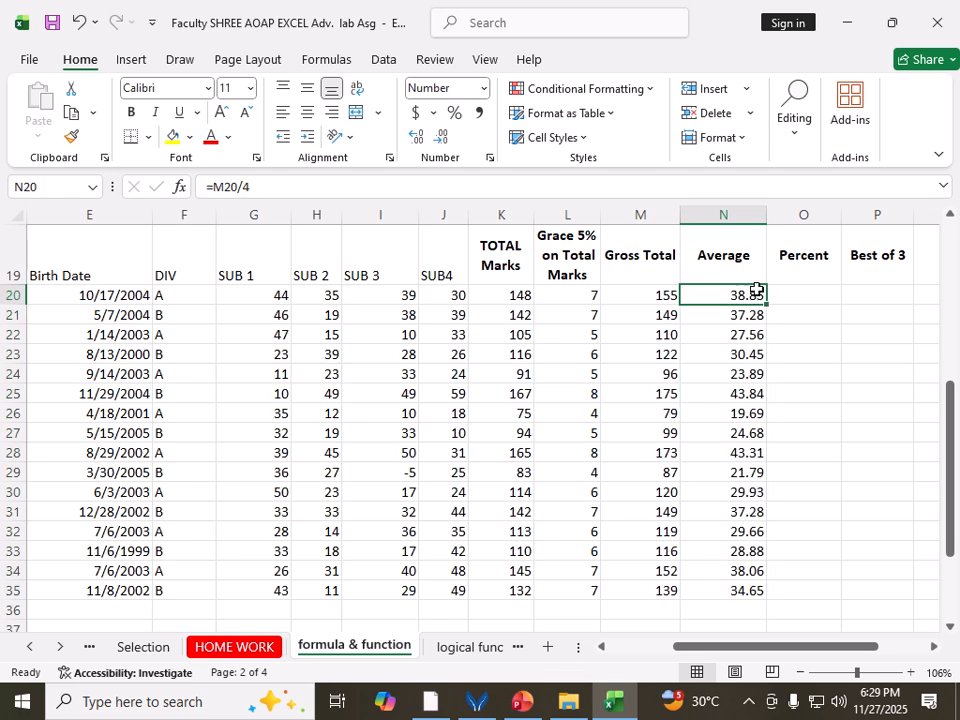
pyautogui.doubleClick(755, 295)
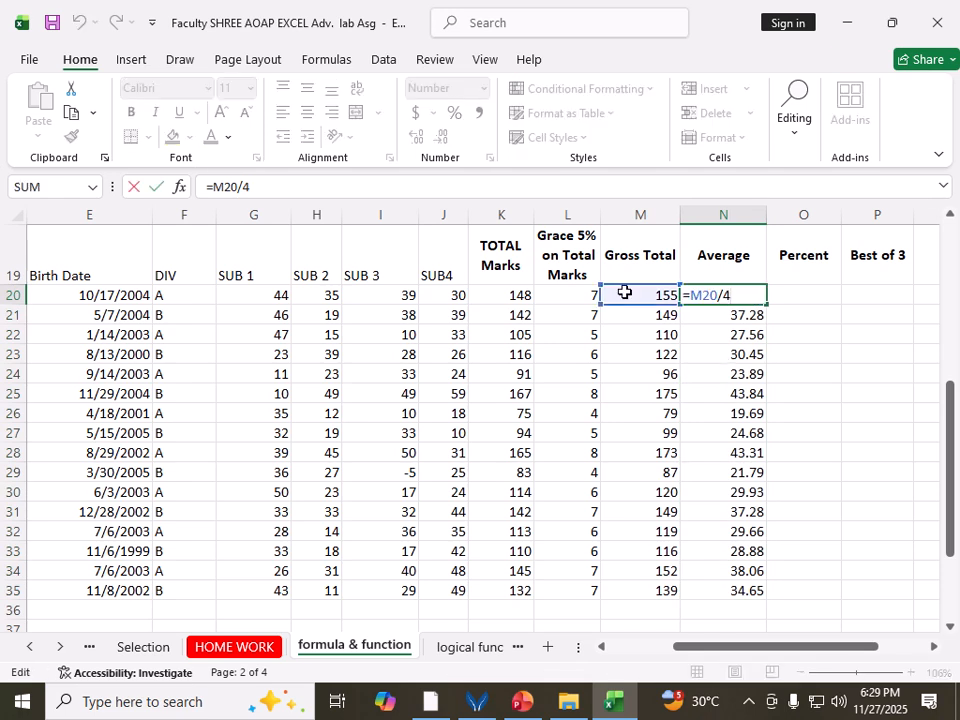
pyautogui.click(744, 486)
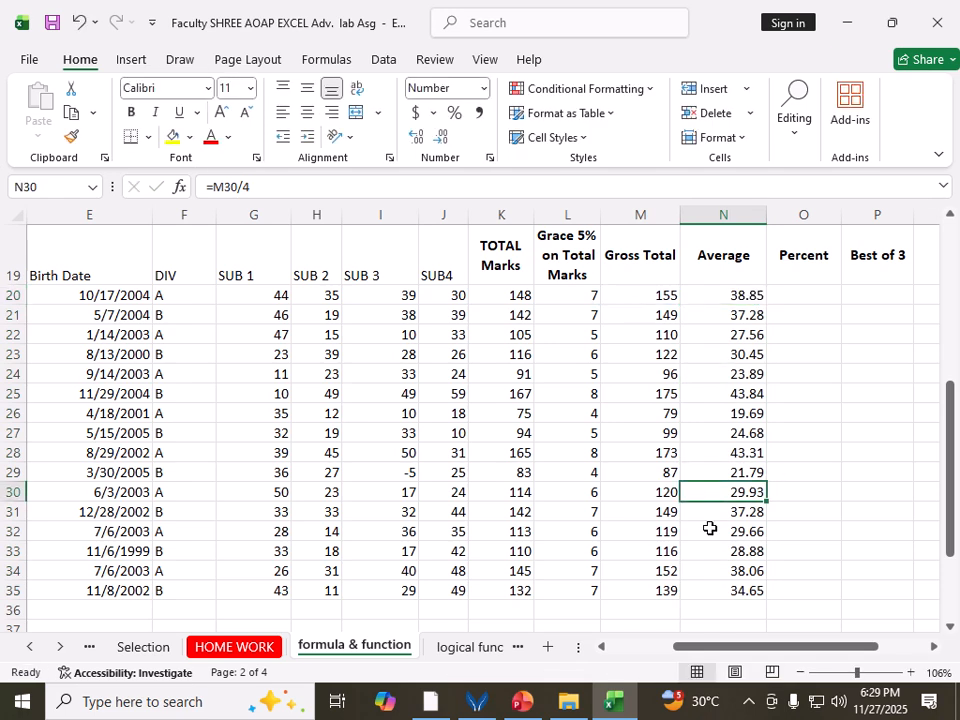
pyautogui.press('F2')
pyautogui.press('Escape')
pyautogui.click(808, 514)
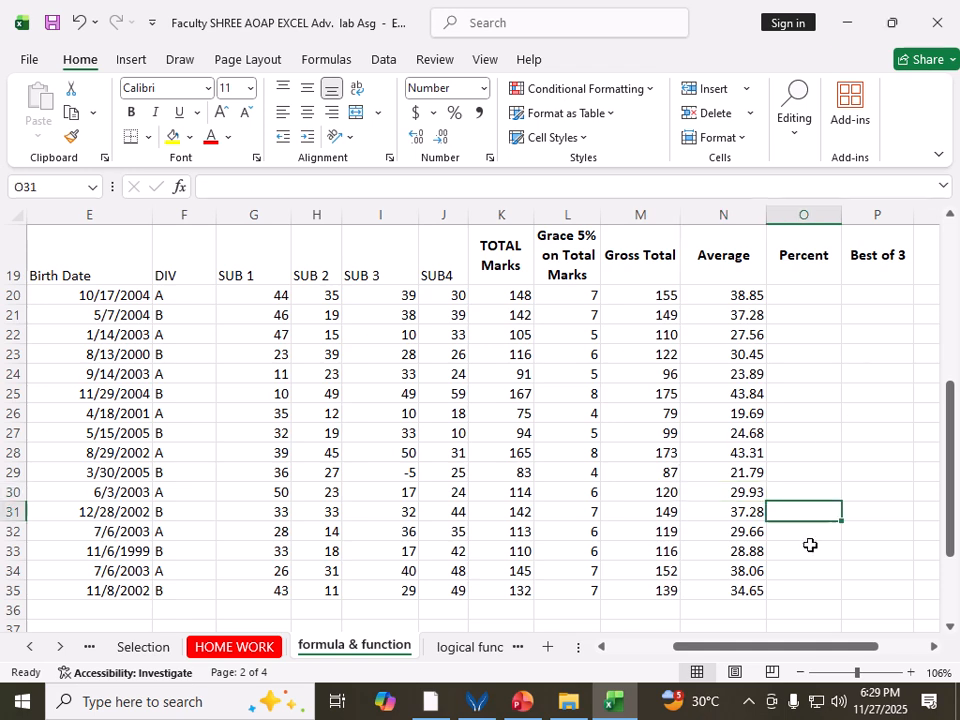
pyautogui.click(513, 296)
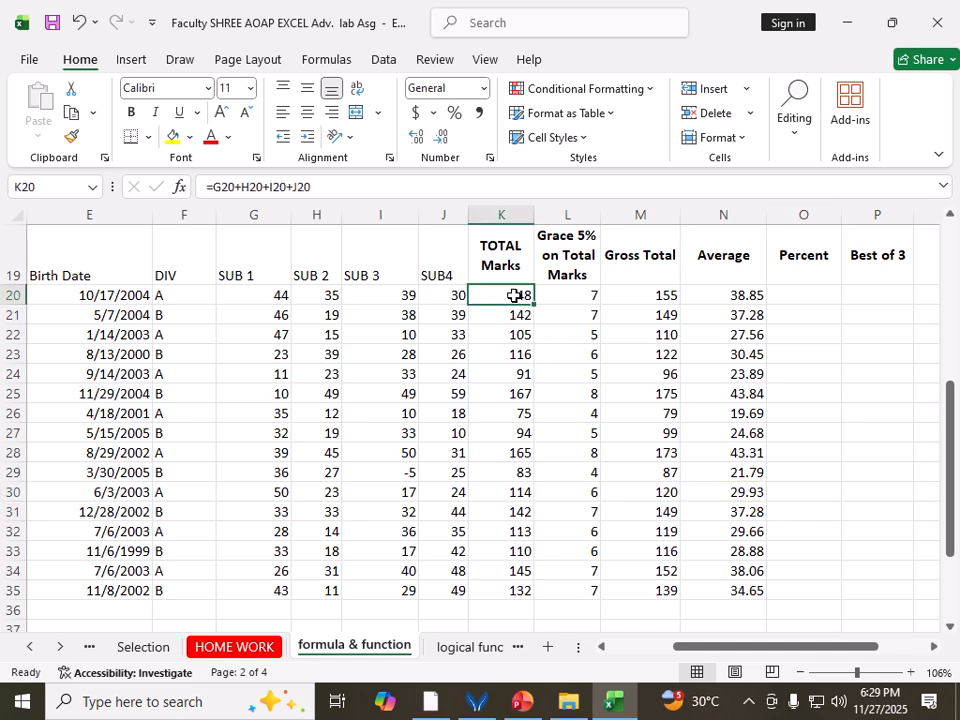
pyautogui.click(573, 292)
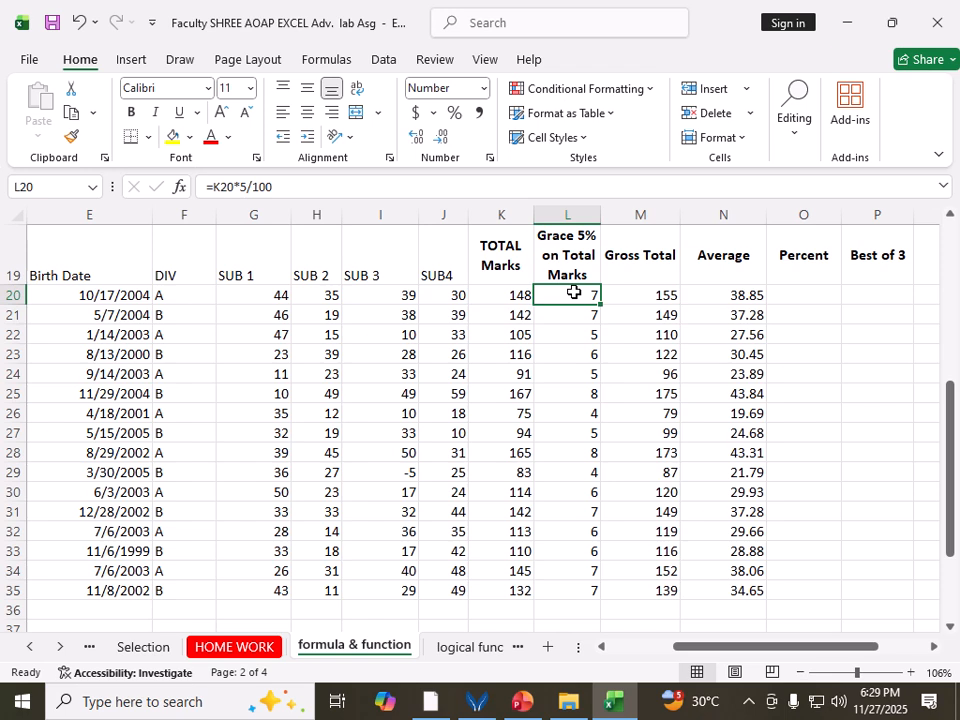
pyautogui.click(628, 296)
pyautogui.click(732, 298)
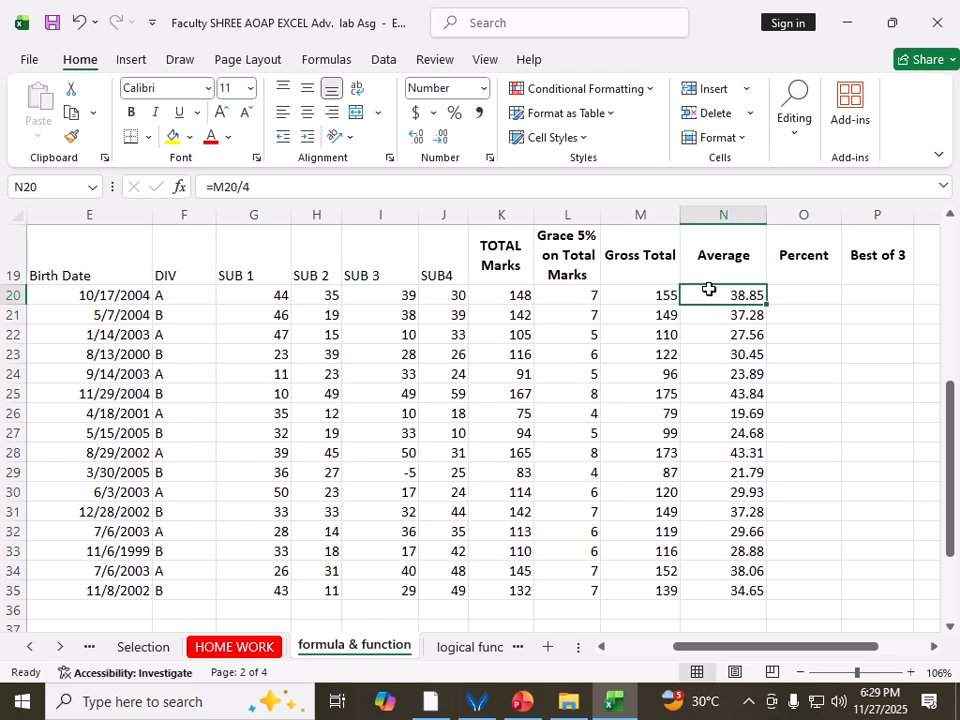
# Enter the percent formula =M20/200*100 in O20 and fill it down through O35.
pyautogui.click(790, 295)
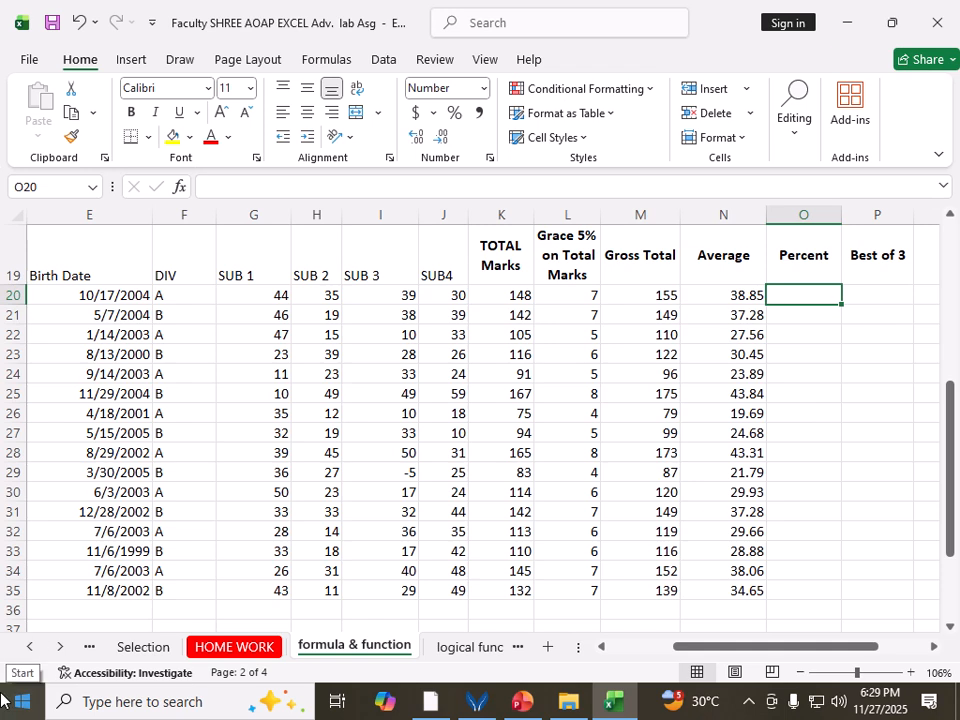
pyautogui.write('=')
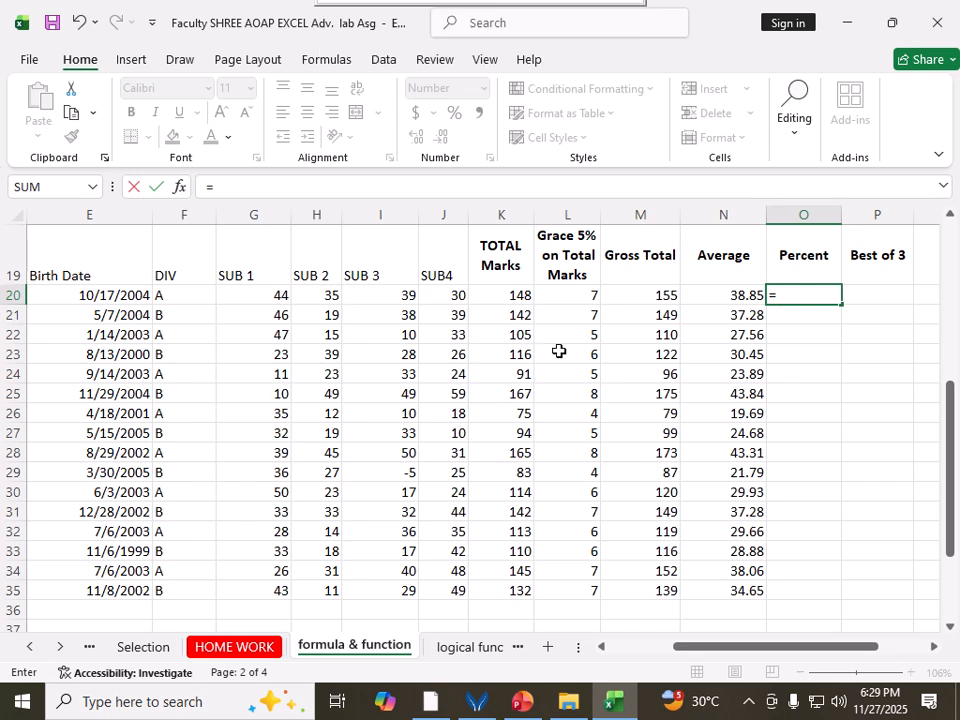
pyautogui.click(640, 300)
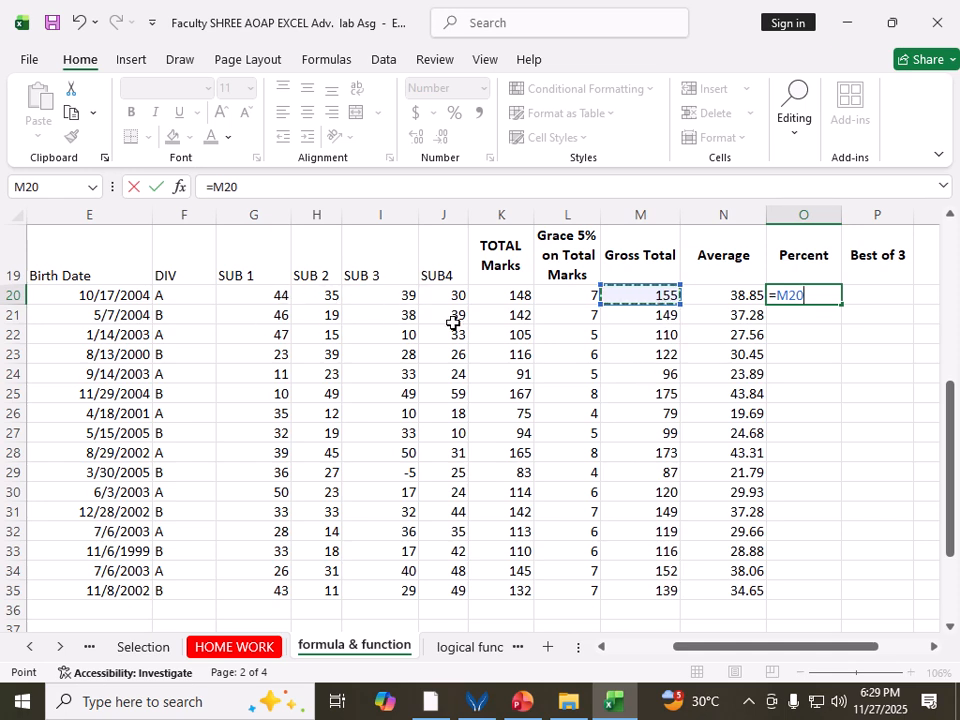
pyautogui.write('/200')
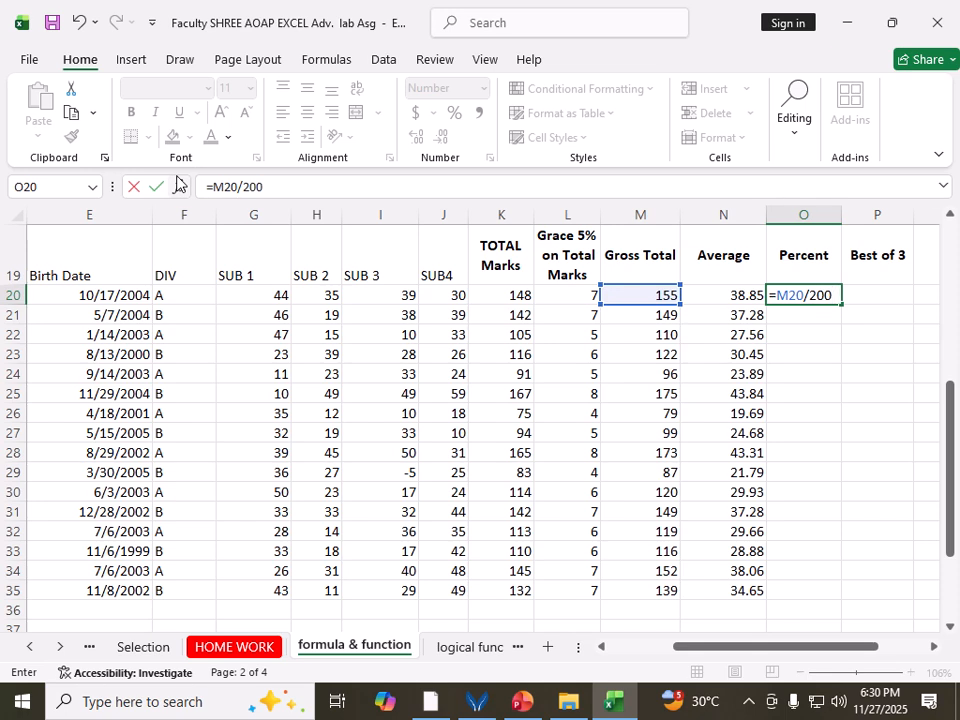
pyautogui.write('*100')
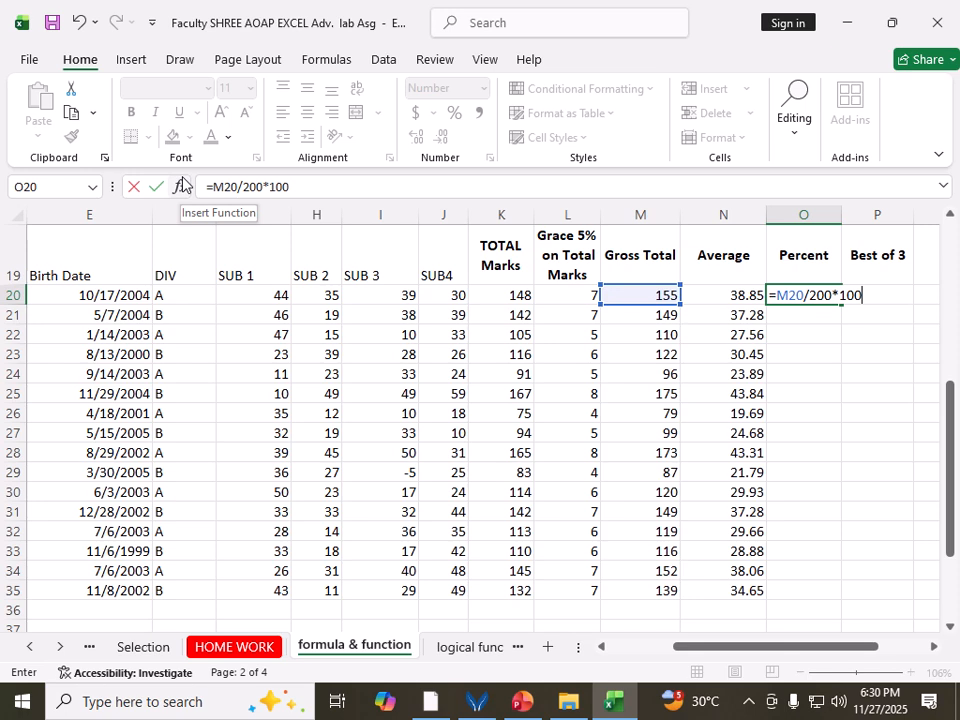
pyautogui.press('Return')
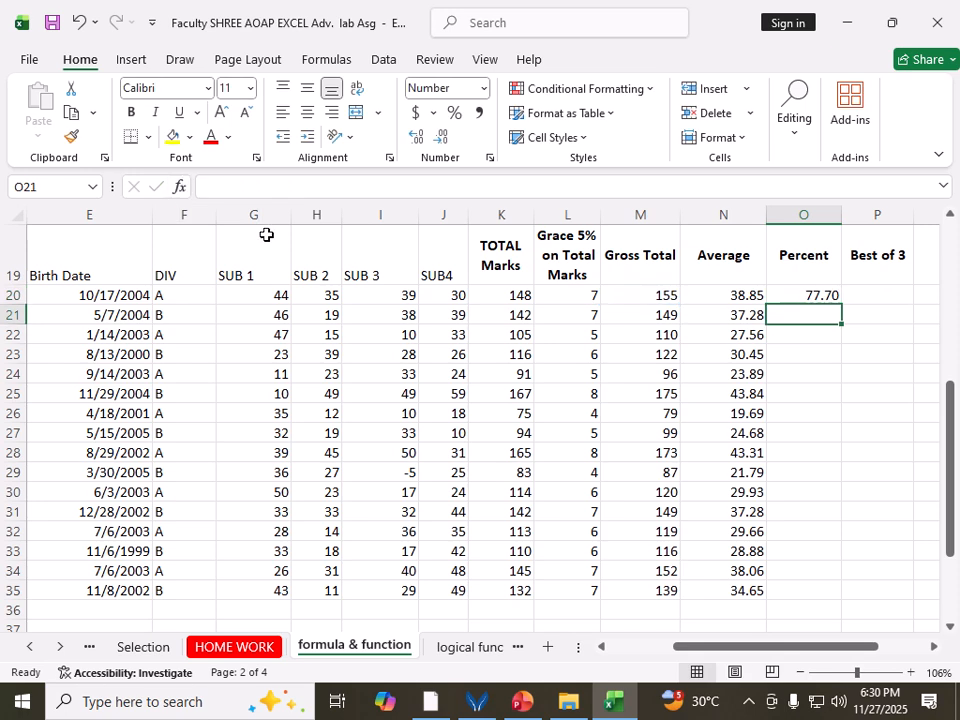
pyautogui.click(823, 296)
pyautogui.moveTo(842, 305); pyautogui.dragTo(838, 599)
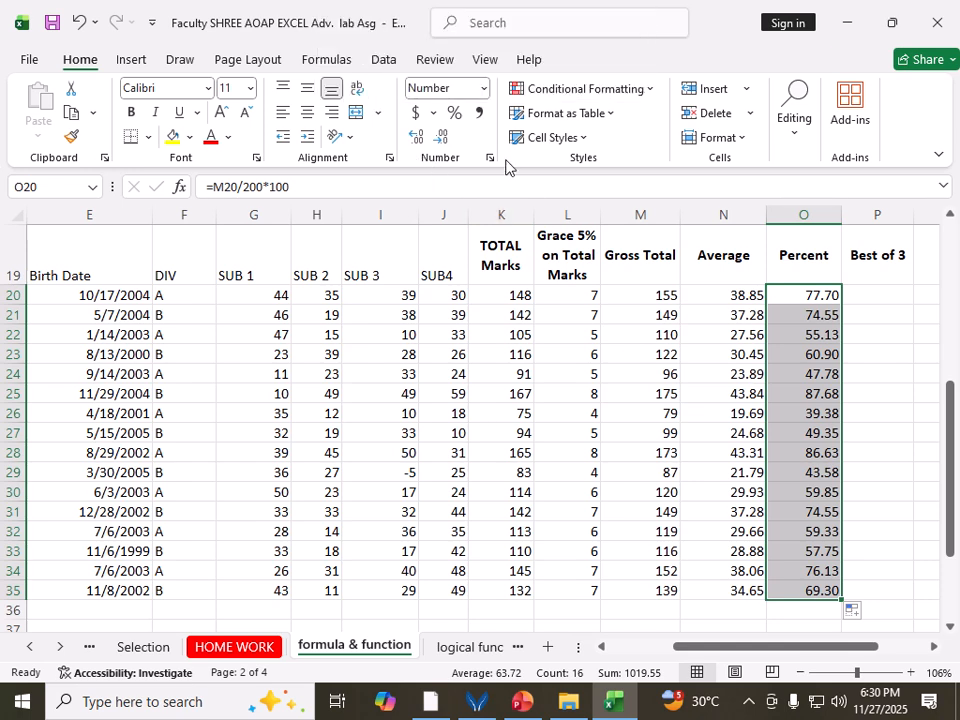
# Examine the calculated columns K20:O35 and the blank Total, Average, Highest and Lowest summary table in rows 41 to 44.
pyautogui.click(662, 437)
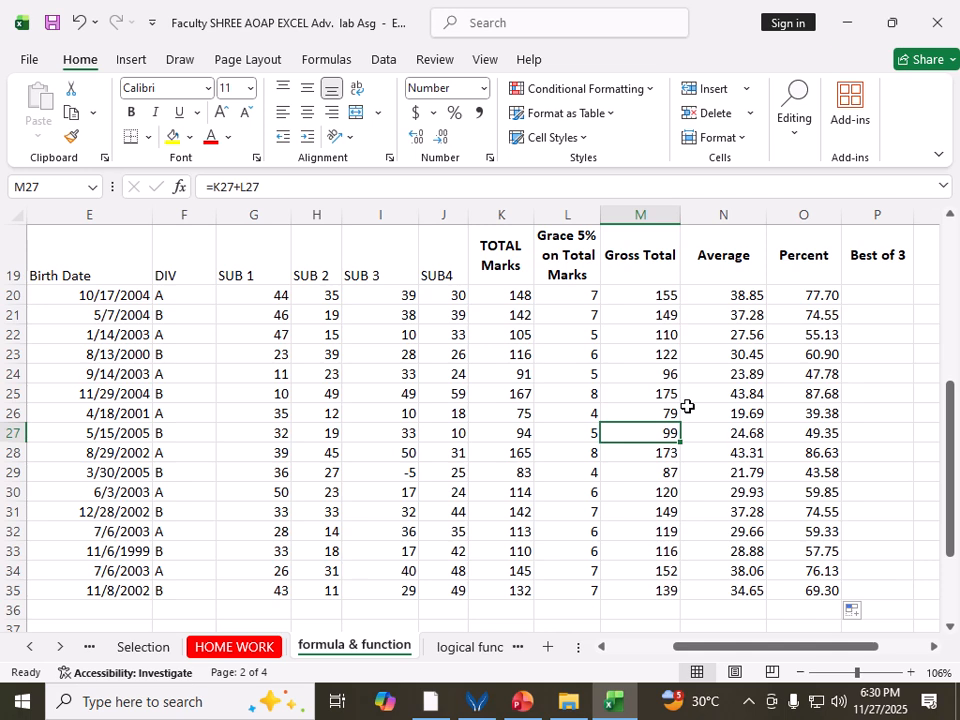
pyautogui.moveTo(508, 300); pyautogui.dragTo(801, 587)
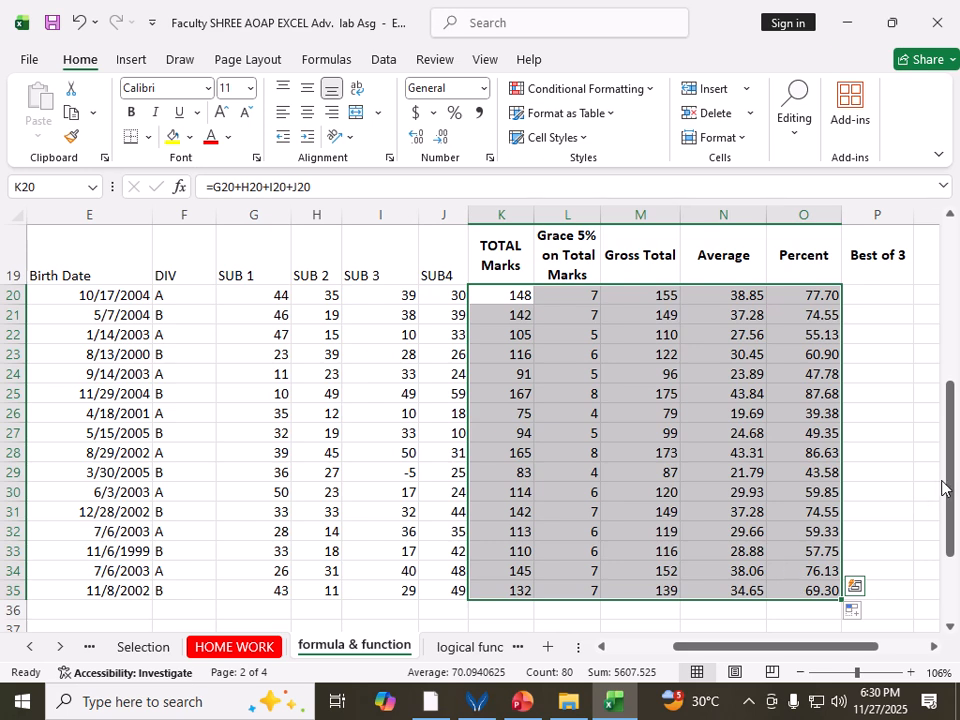
pyautogui.moveTo(953, 471); pyautogui.dragTo(956, 545)
pyautogui.moveTo(802, 656); pyautogui.dragTo(738, 663)
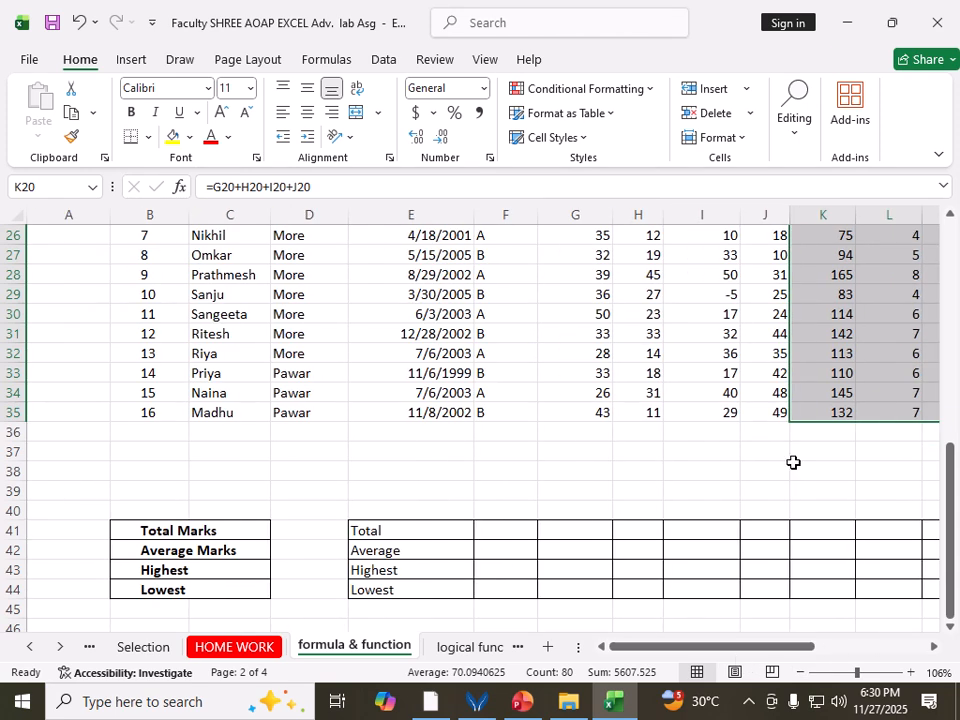
pyautogui.moveTo(949, 465)
pyautogui.mouseDown()
pyautogui.moveTo(953, 445)
pyautogui.moveTo(955, 502)
pyautogui.moveTo(957, 447)
pyautogui.mouseUp()
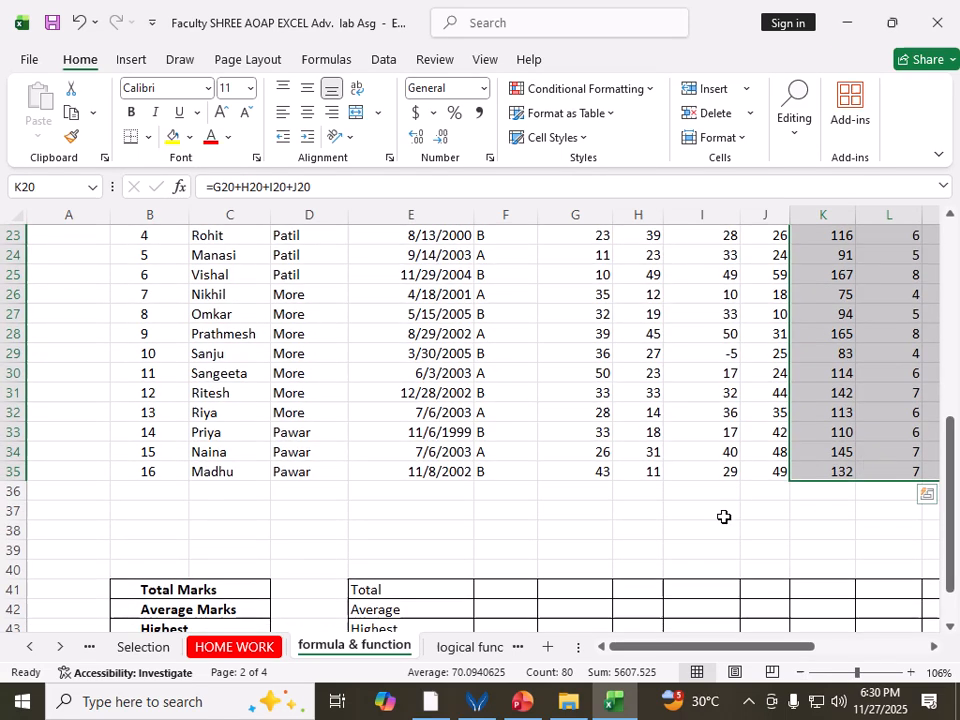
pyautogui.click(591, 591)
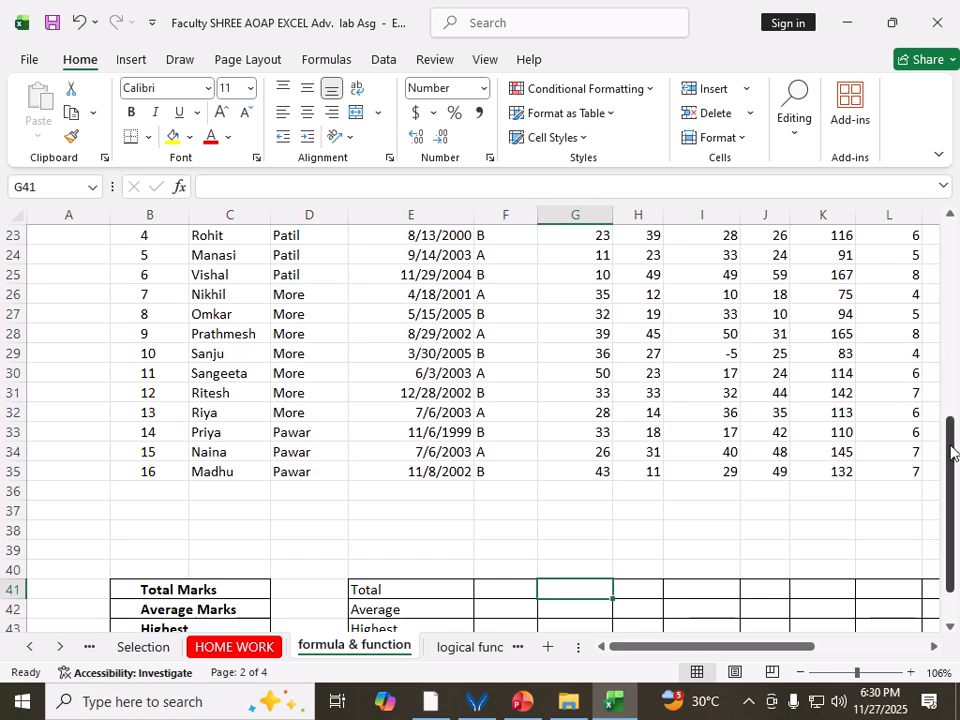
pyautogui.moveTo(949, 452)
pyautogui.mouseDown()
pyautogui.moveTo(957, 424)
pyautogui.moveTo(954, 448)
pyautogui.mouseUp()
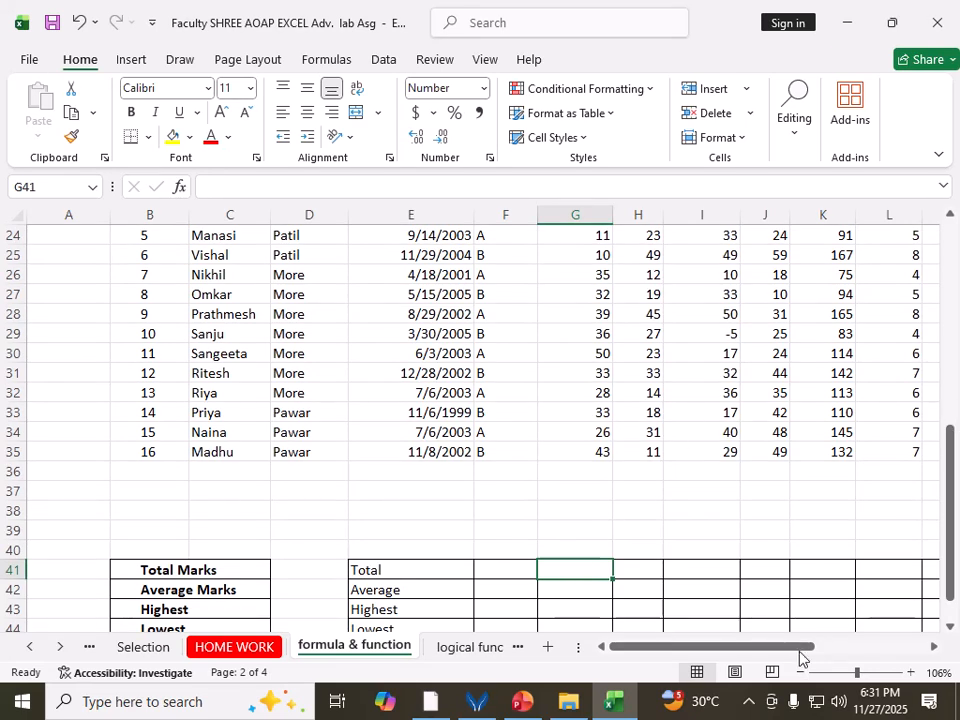
pyautogui.moveTo(795, 648); pyautogui.dragTo(954, 636)
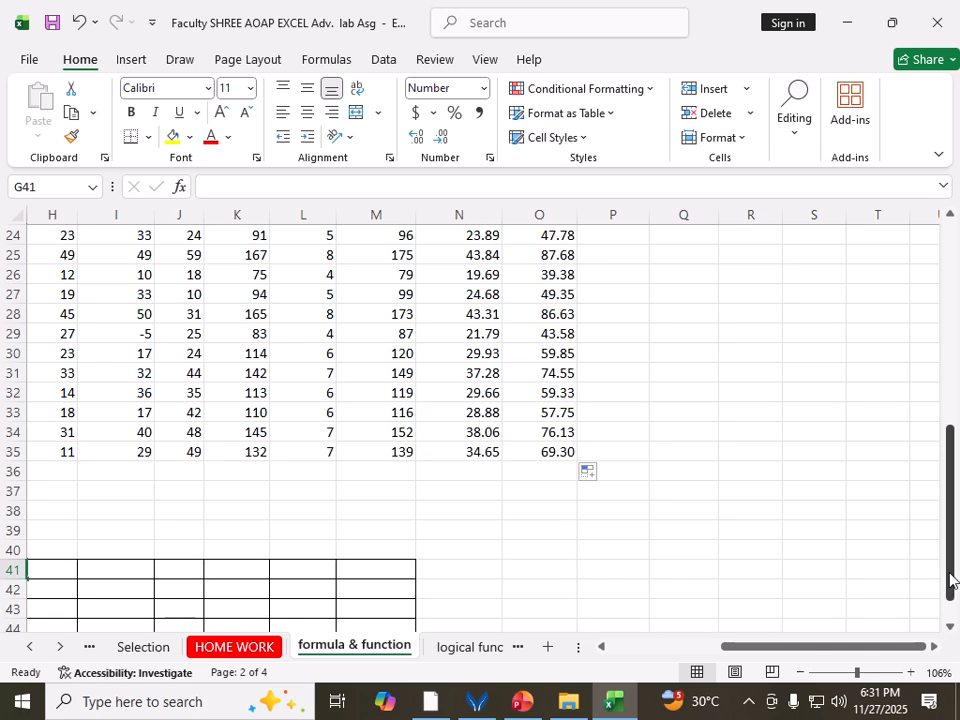
pyautogui.moveTo(952, 580); pyautogui.dragTo(955, 530)
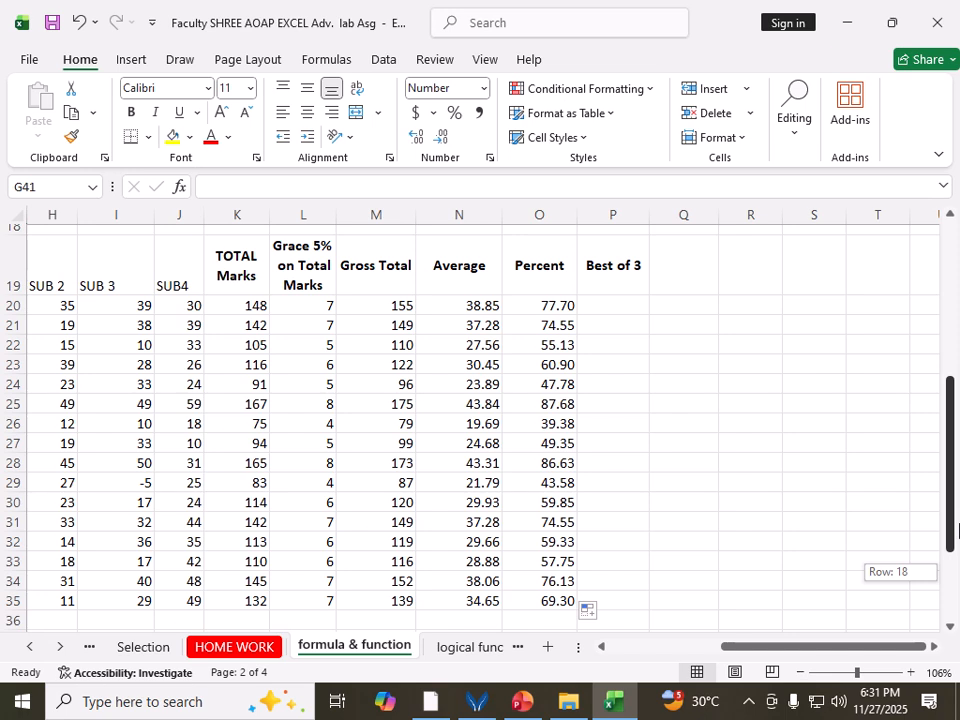
pyautogui.moveTo(958, 530); pyautogui.dragTo(957, 577)
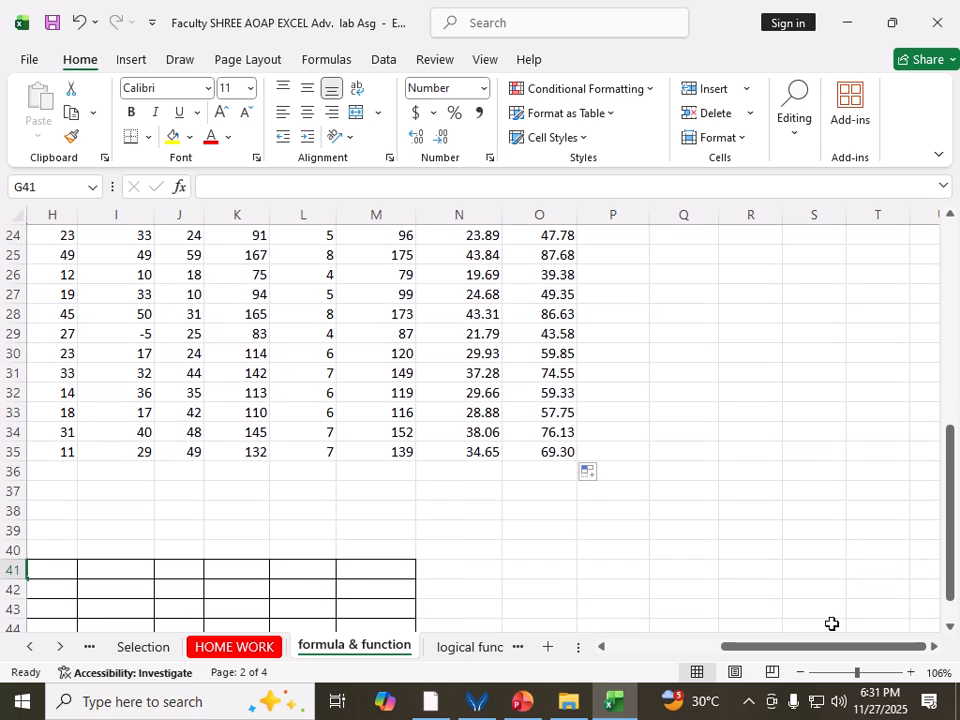
pyautogui.moveTo(802, 652); pyautogui.dragTo(692, 656)
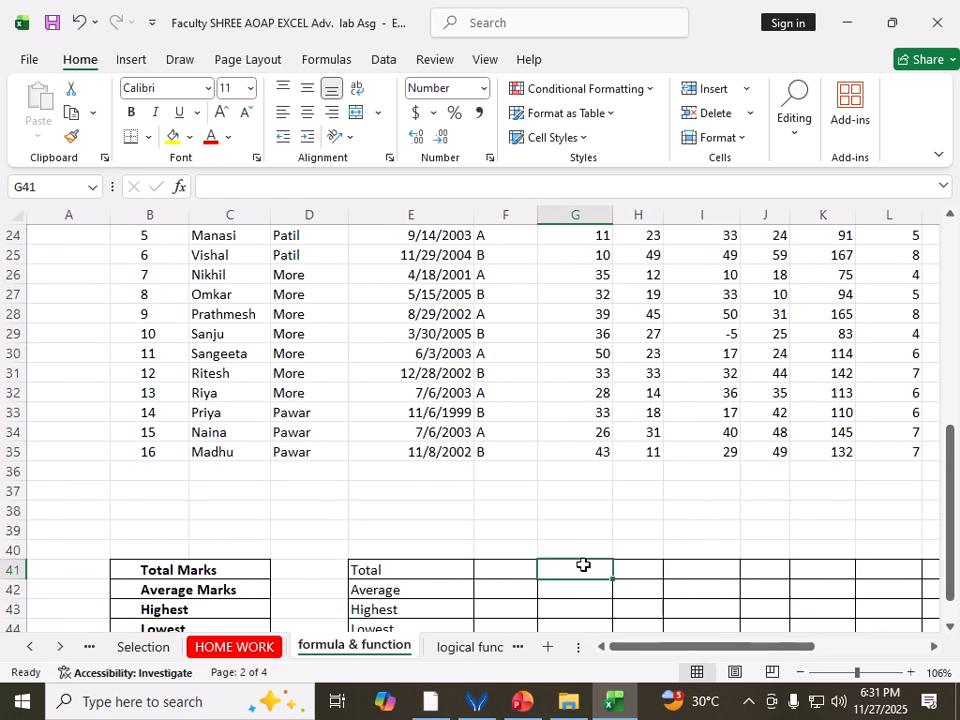
pyautogui.moveTo(954, 488)
pyautogui.mouseDown()
pyautogui.moveTo(956, 410)
pyautogui.moveTo(957, 524)
pyautogui.moveTo(957, 447)
pyautogui.moveTo(957, 466)
pyautogui.mouseUp()
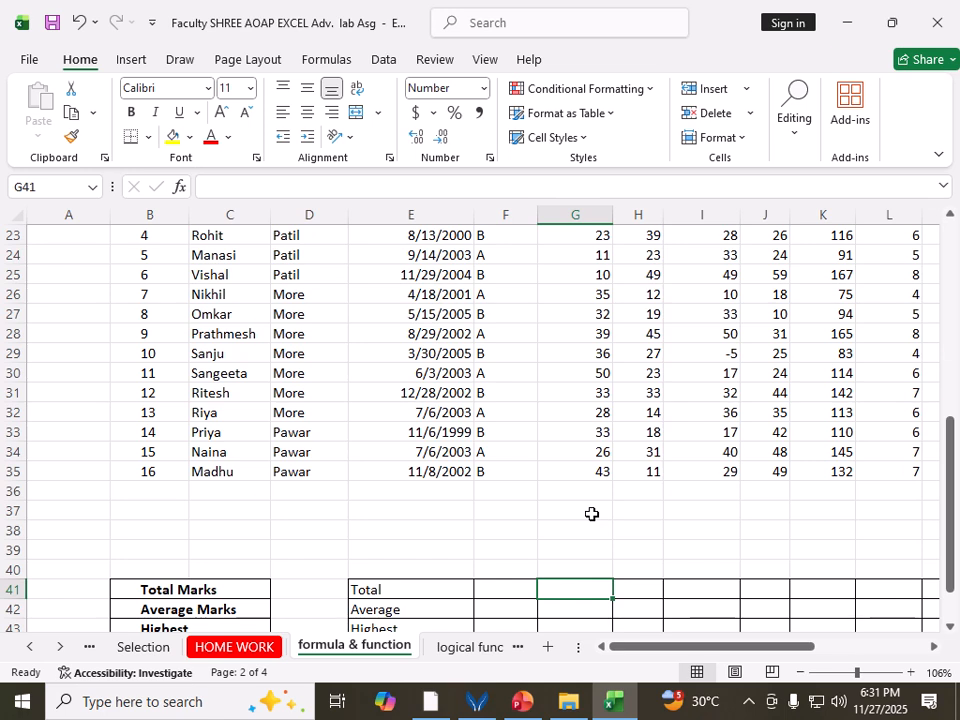
# Try to total the SUB 1 marks in G41 by adding individual cells, starting with =G20+G21+G22.
pyautogui.write('=')
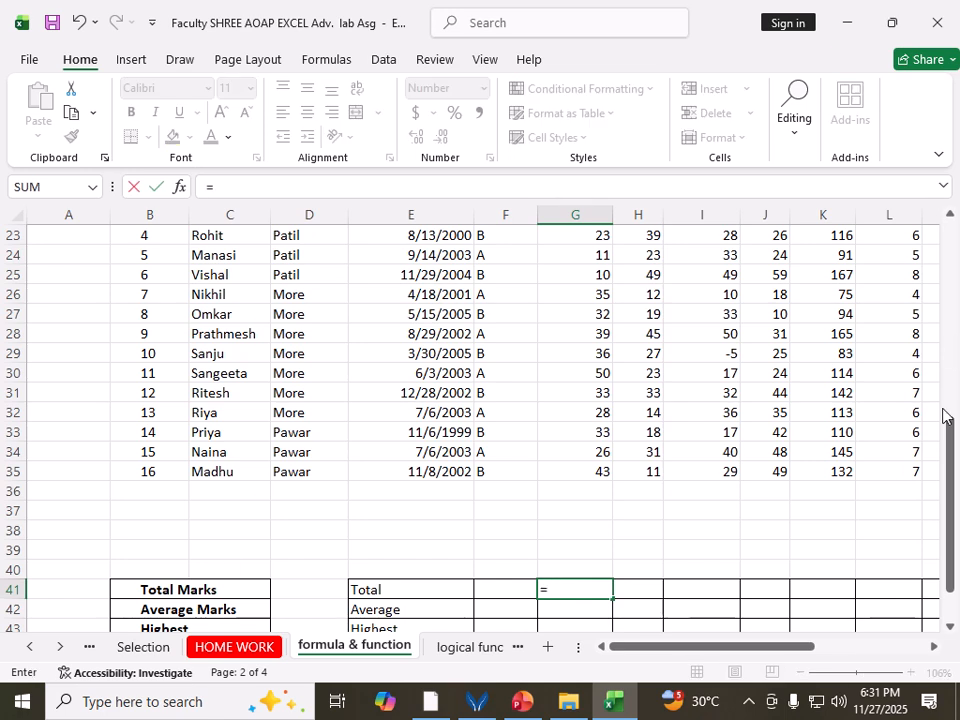
pyautogui.moveTo(946, 415)
pyautogui.mouseDown()
pyautogui.moveTo(949, 429)
pyautogui.moveTo(952, 410)
pyautogui.mouseUp()
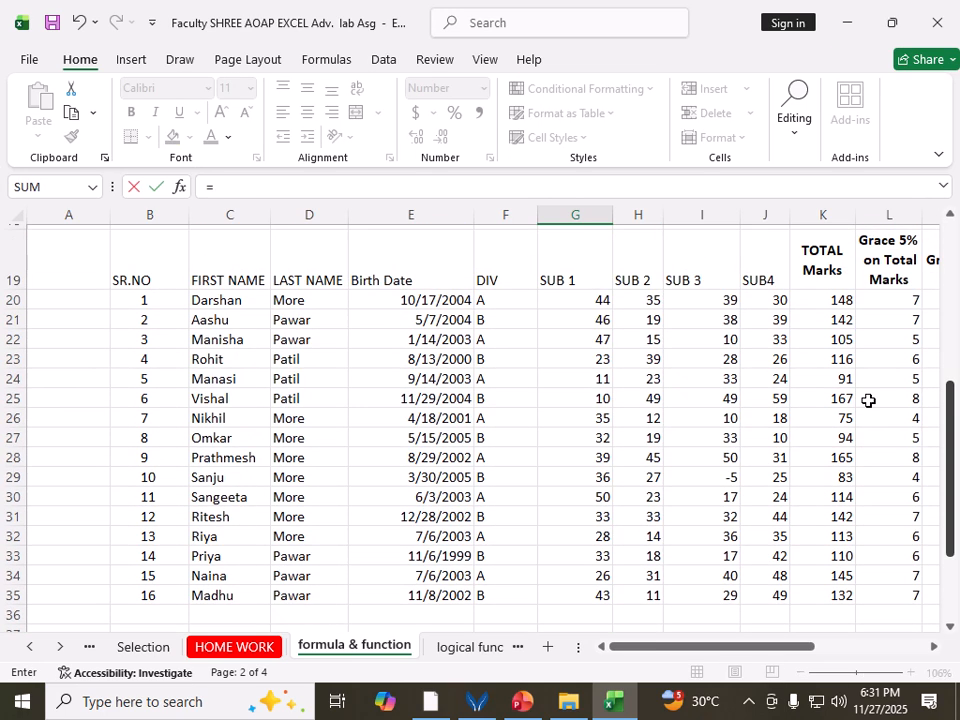
pyautogui.click(574, 293)
pyautogui.write('+')
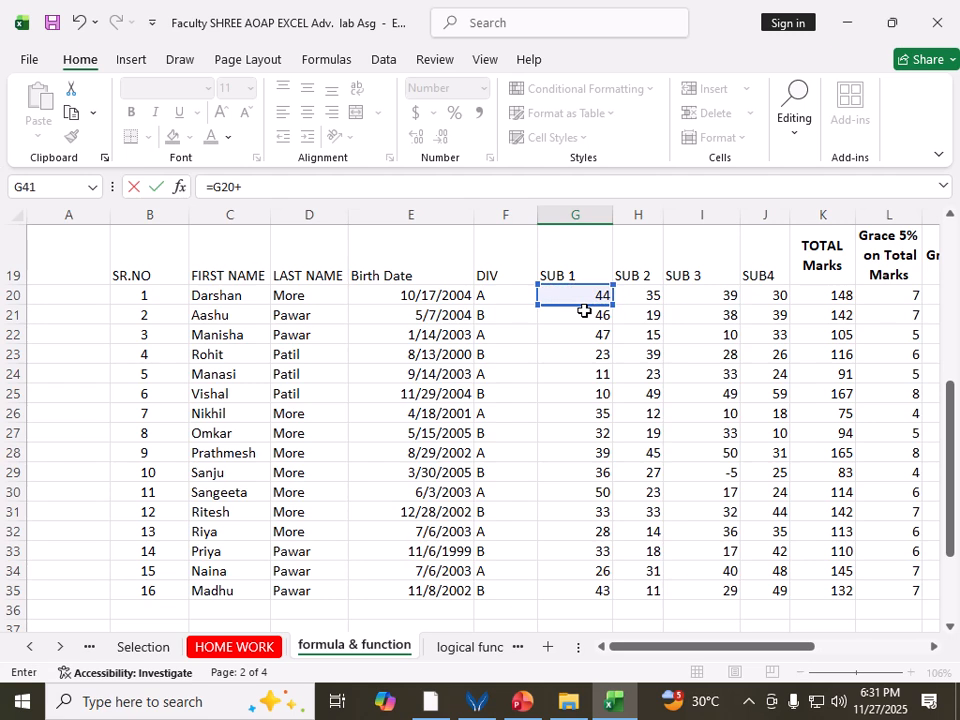
pyautogui.click(584, 312)
pyautogui.click(588, 336)
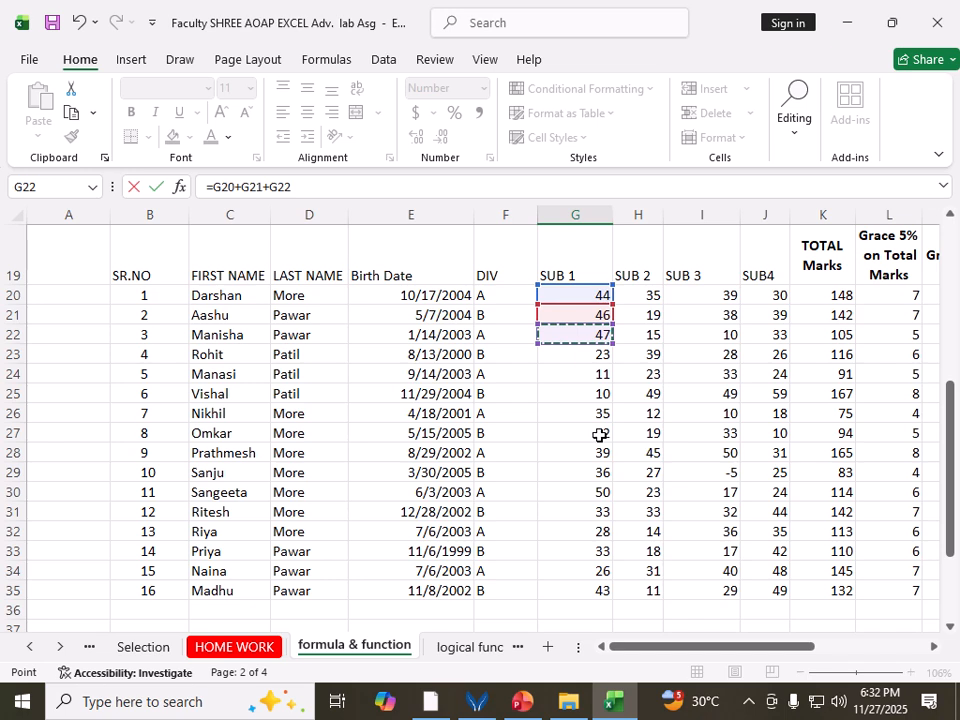
pyautogui.press('Escape')
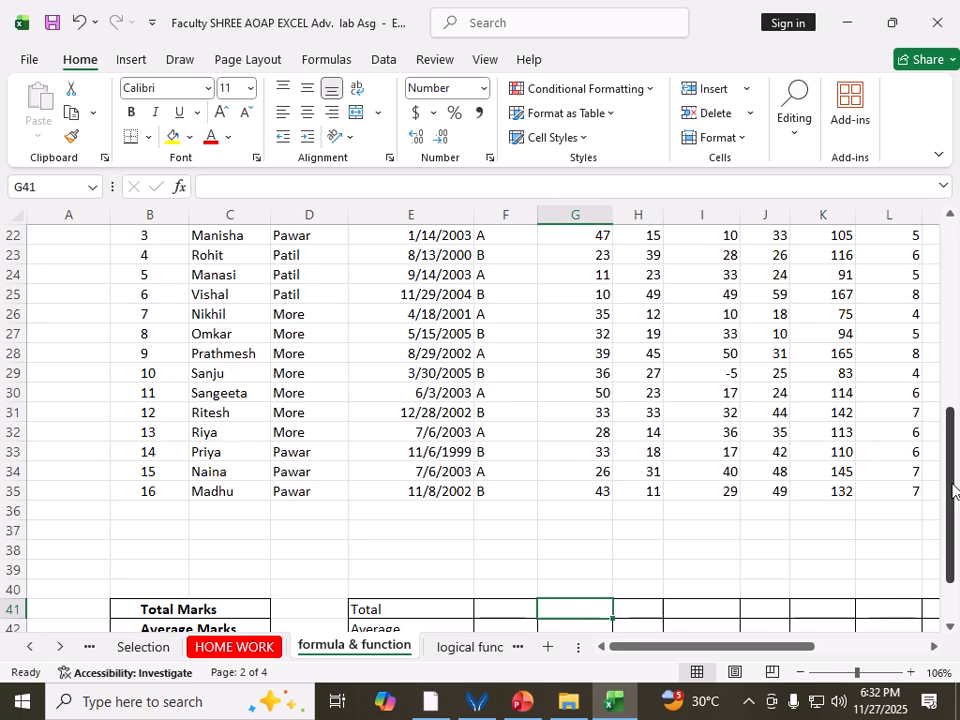
pyautogui.moveTo(951, 489); pyautogui.dragTo(958, 447)
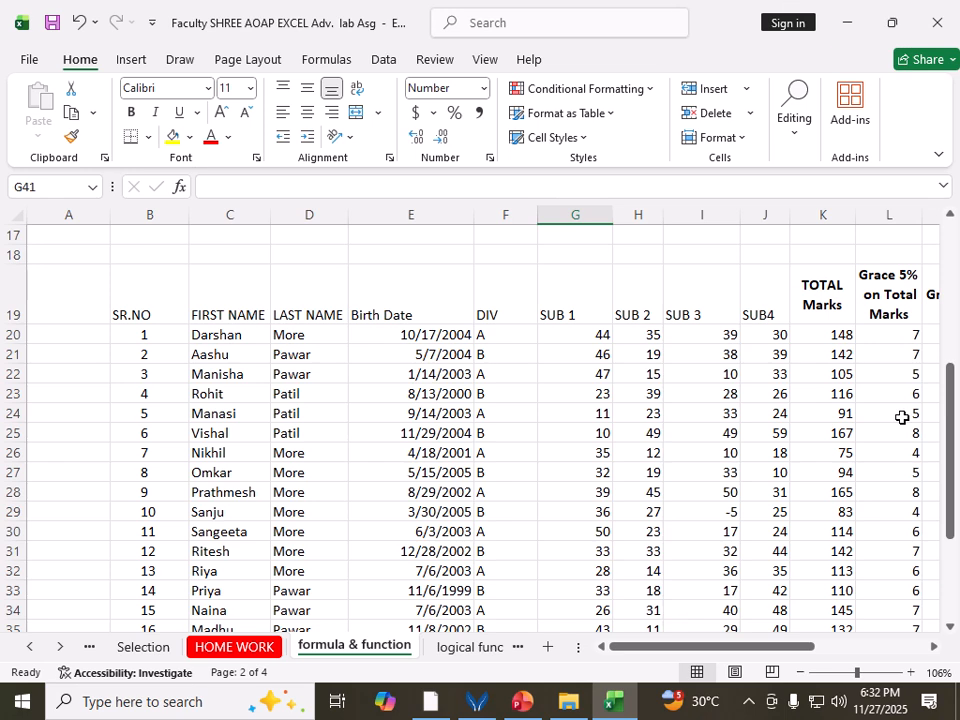
pyautogui.moveTo(955, 447); pyautogui.dragTo(957, 529)
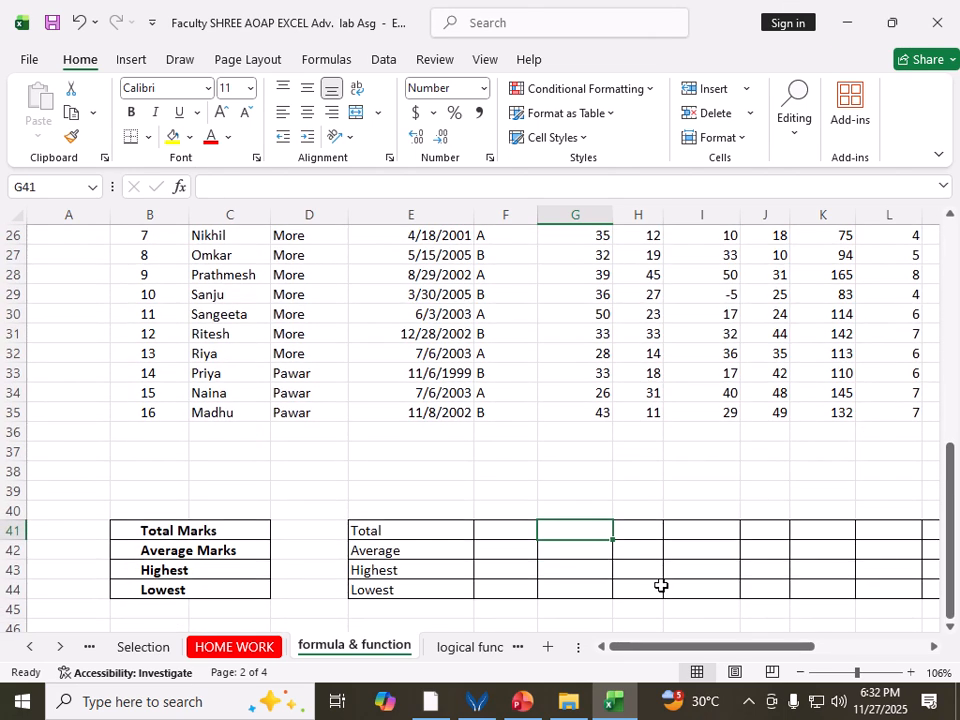
pyautogui.click(589, 563)
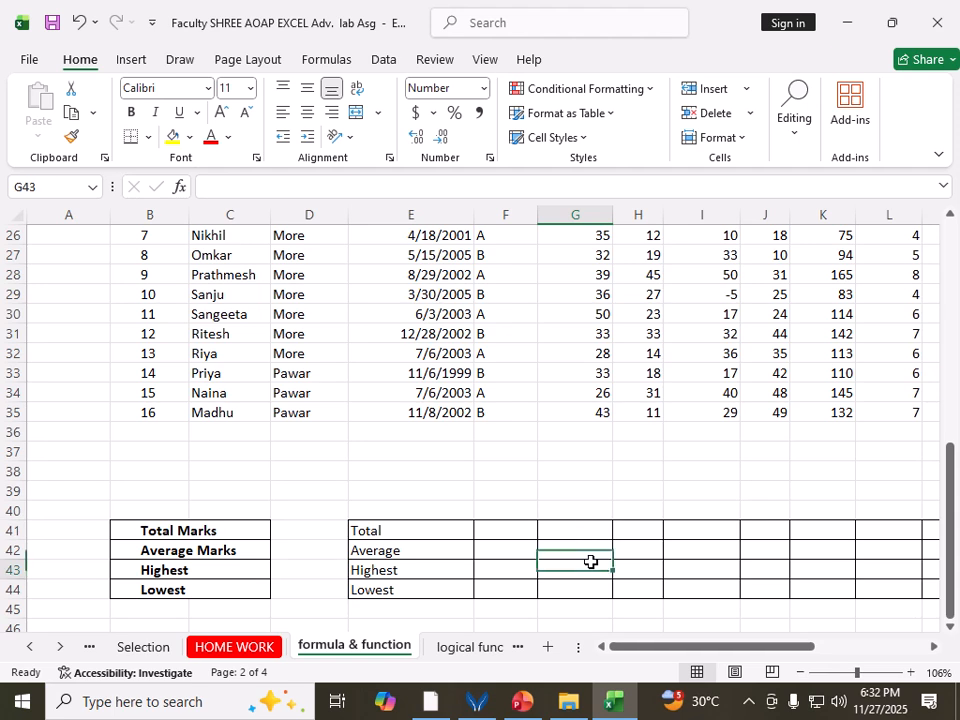
pyautogui.click(580, 529)
pyautogui.click(495, 534)
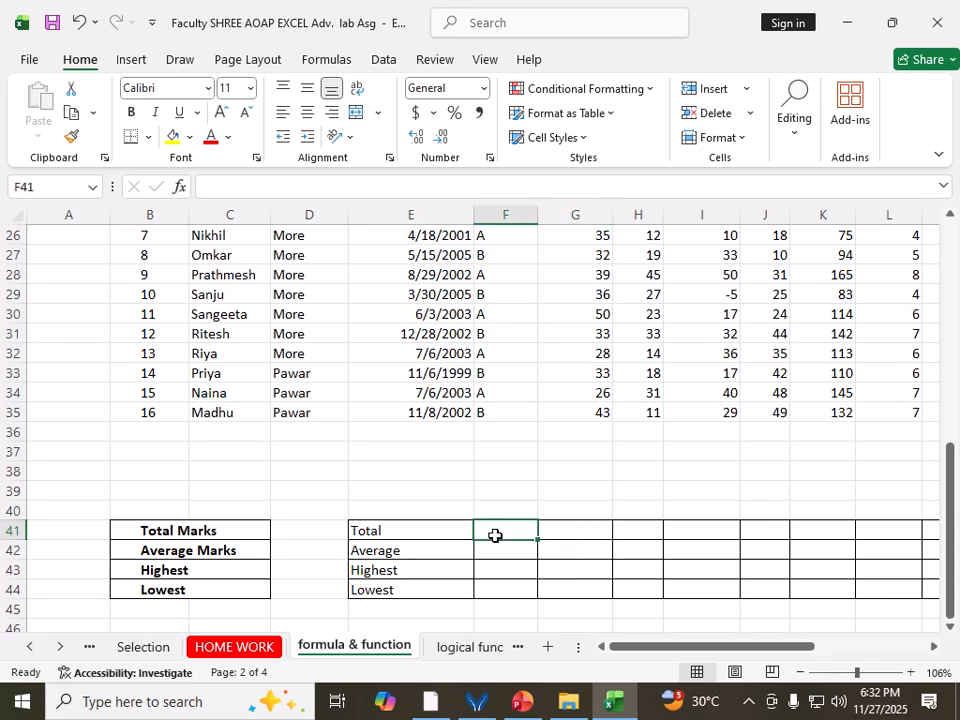
pyautogui.click(576, 531)
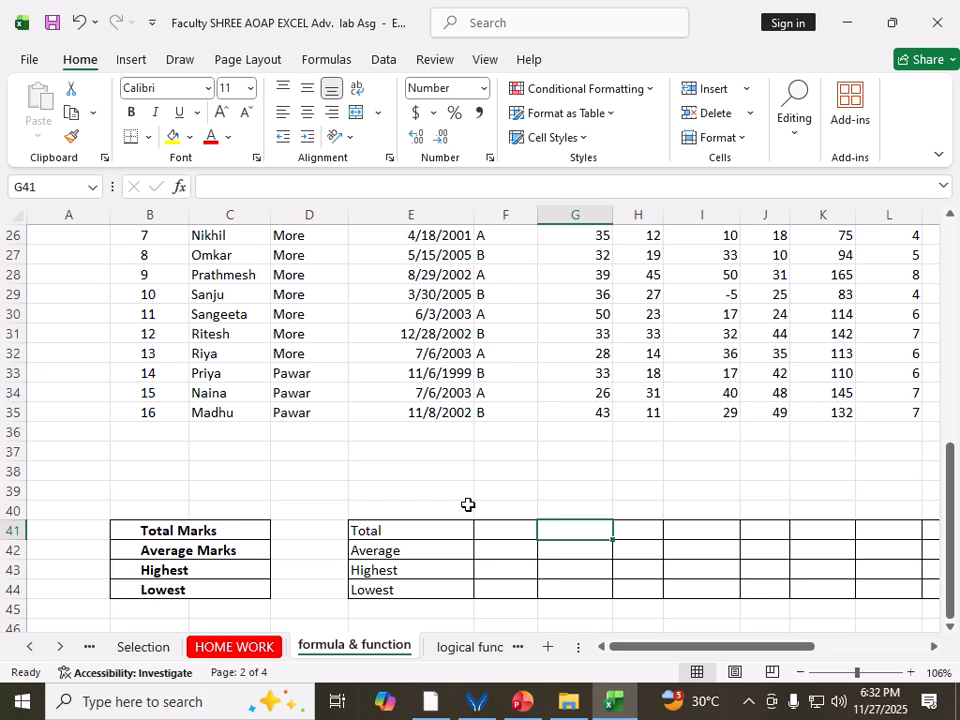
pyautogui.click(180, 188)
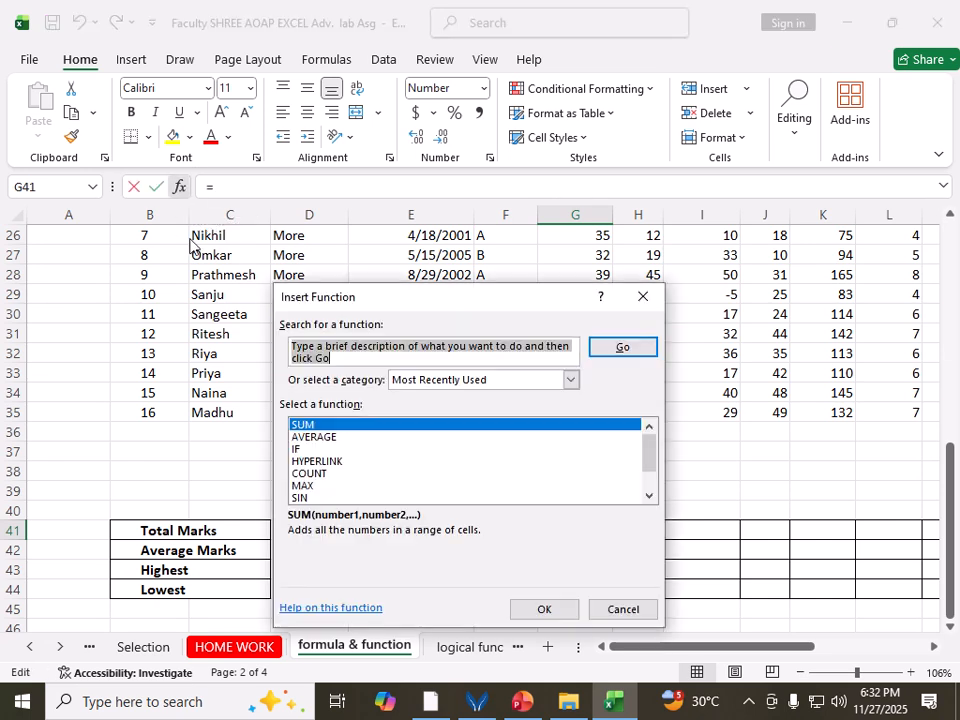
pyautogui.click(628, 612)
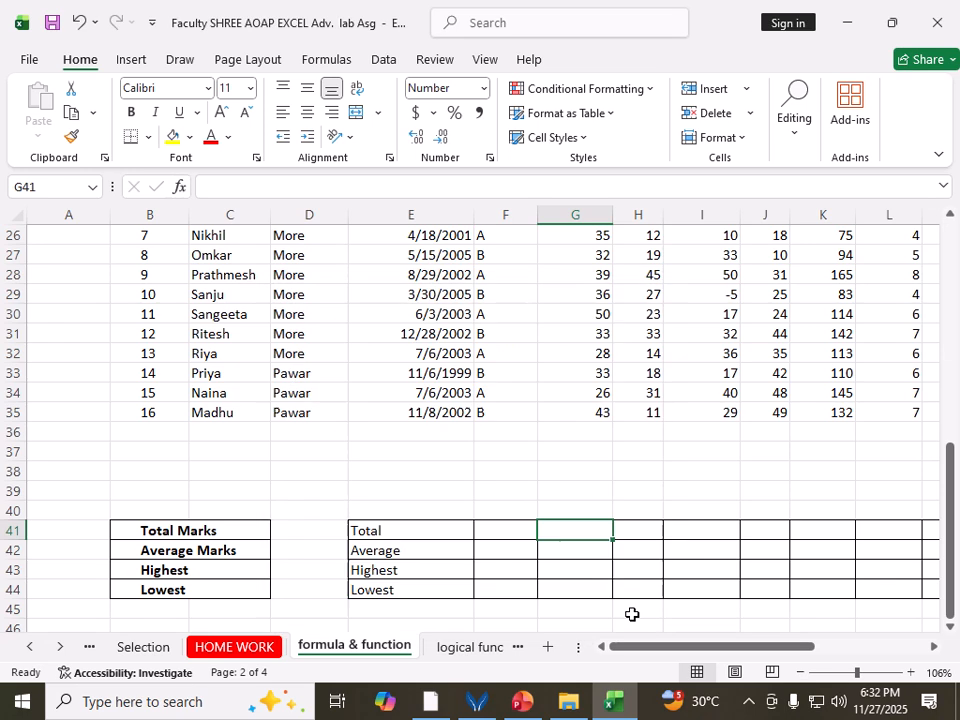
pyautogui.click(797, 139)
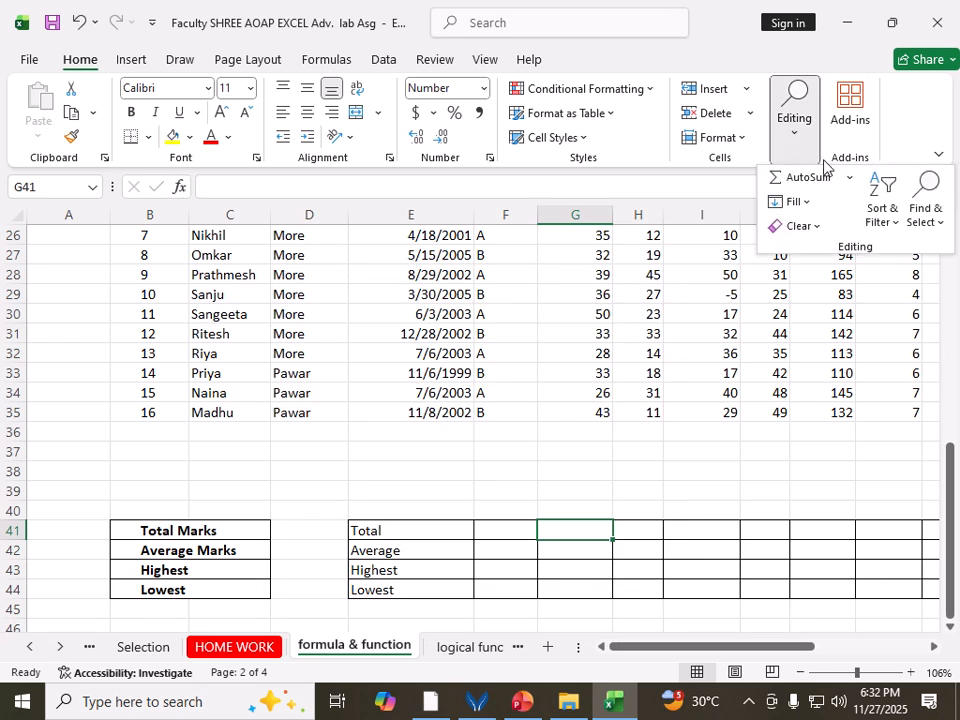
pyautogui.click(849, 177)
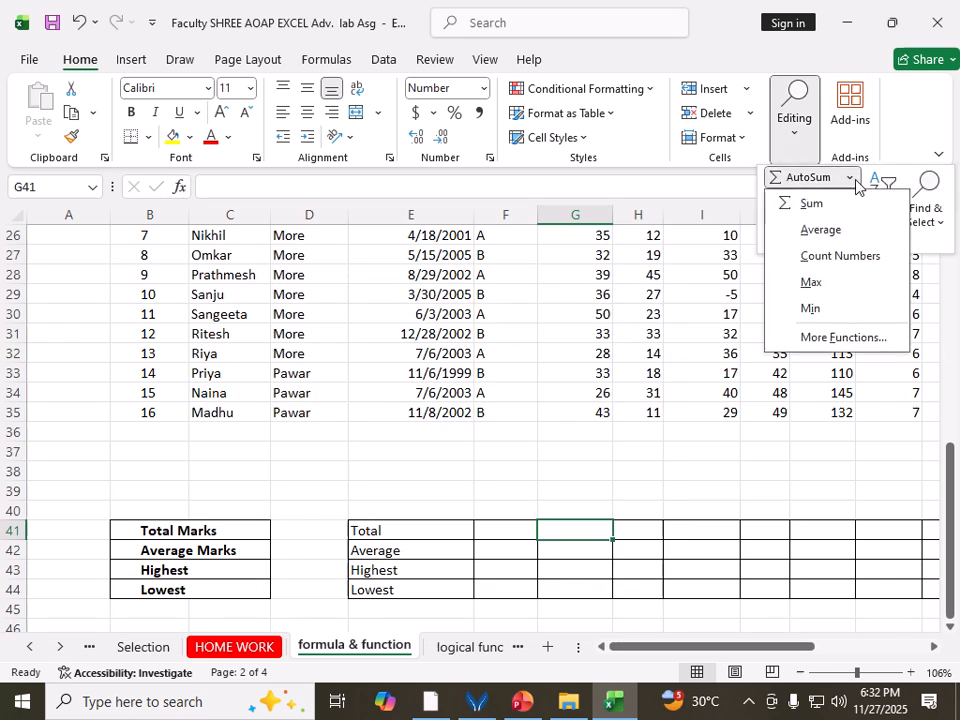
pyautogui.click(848, 334)
pyautogui.press('Escape')
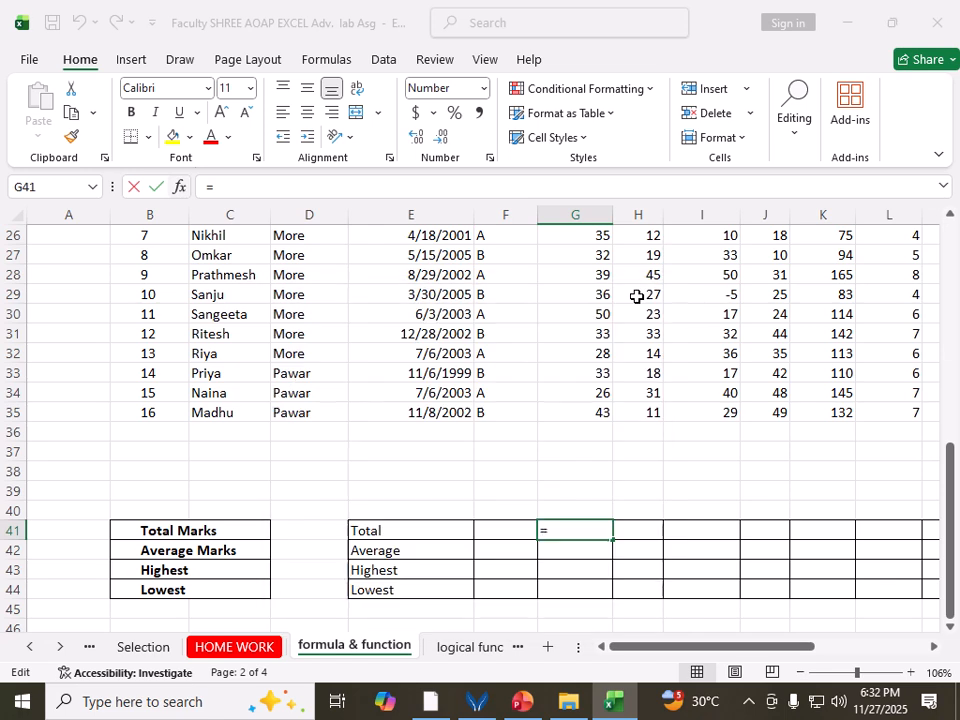
pyautogui.press('Escape')
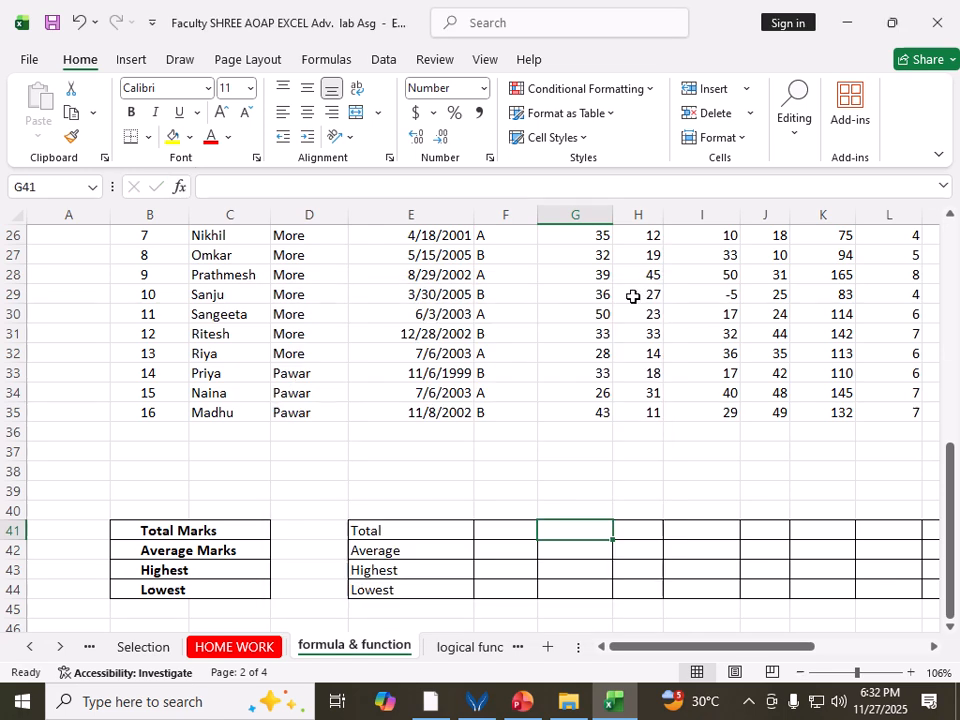
pyautogui.click(322, 60)
pyautogui.click(43, 118)
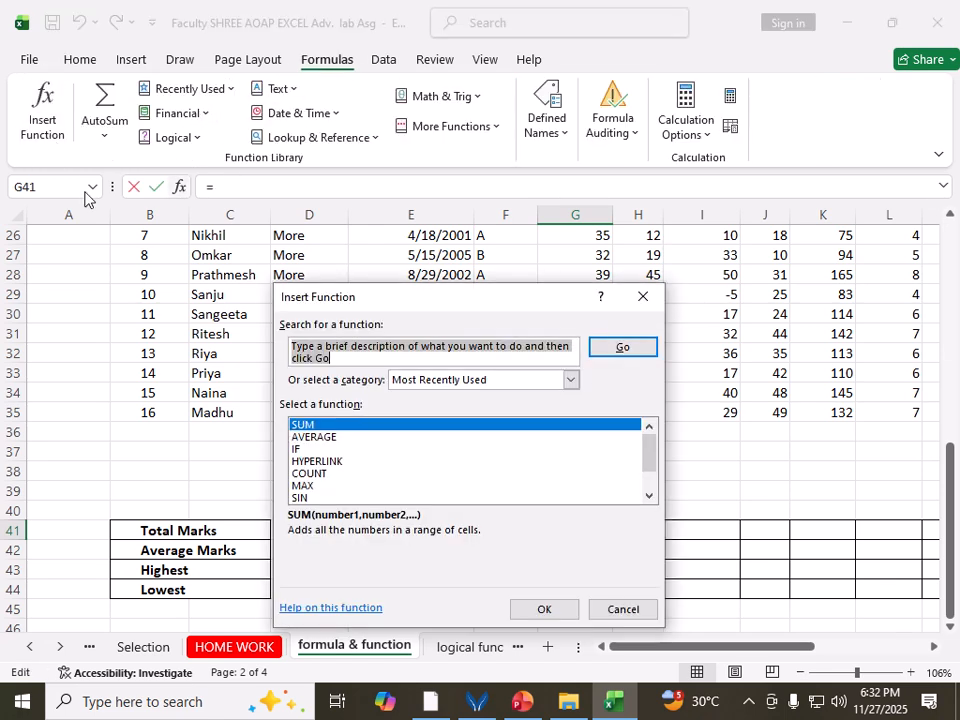
pyautogui.click(643, 297)
pyautogui.press('Escape')
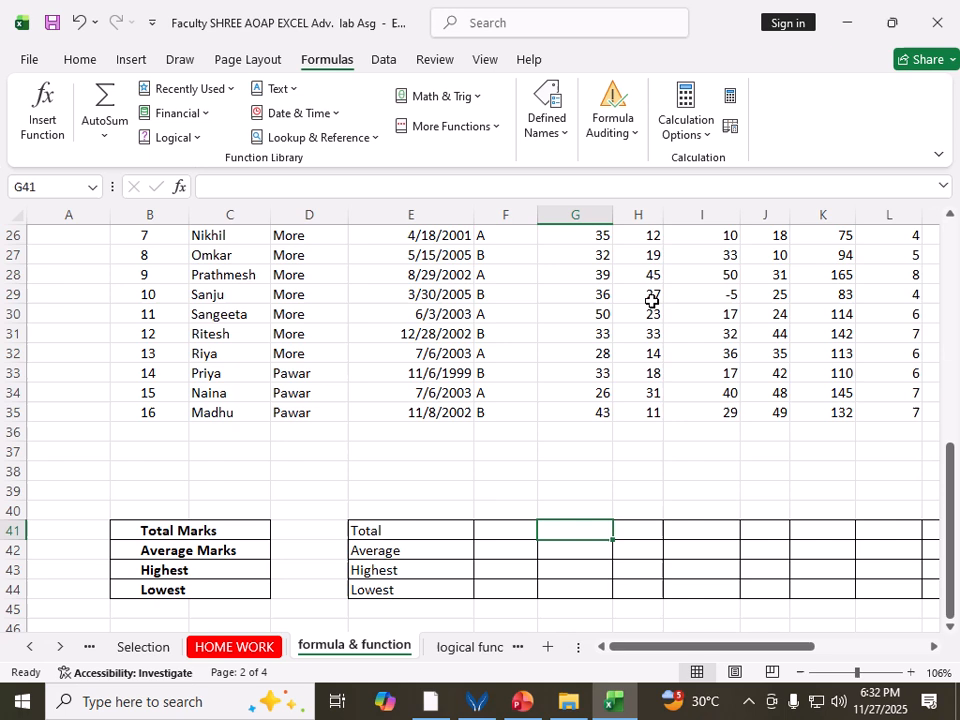
pyautogui.click(180, 190)
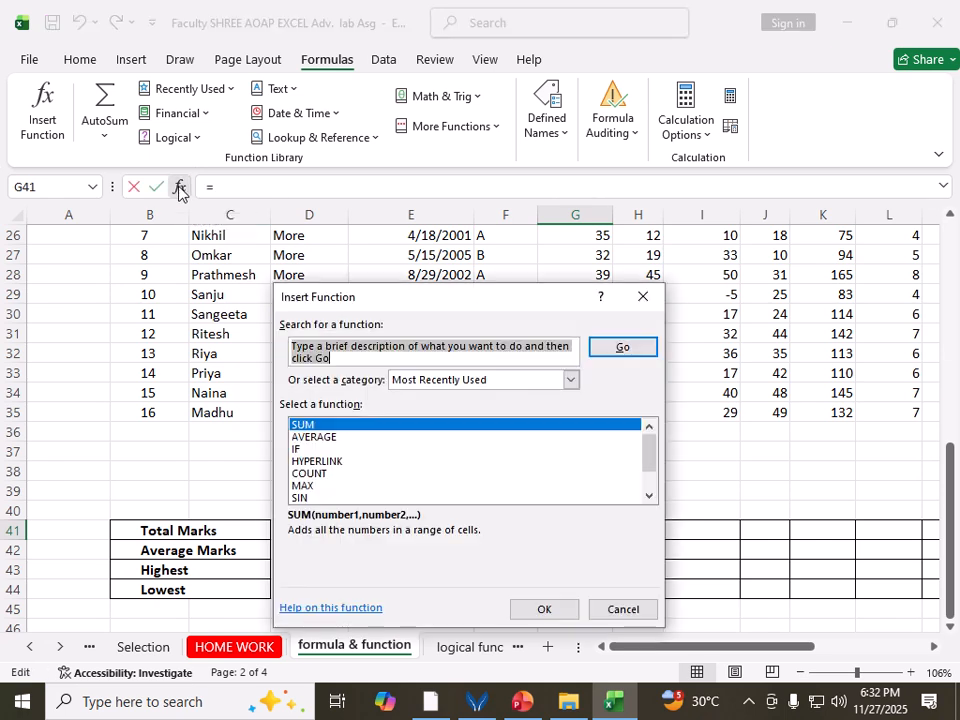
pyautogui.click(621, 612)
# Start inserting a function in G41 and list the functions of the All category.
pyautogui.click(182, 190)
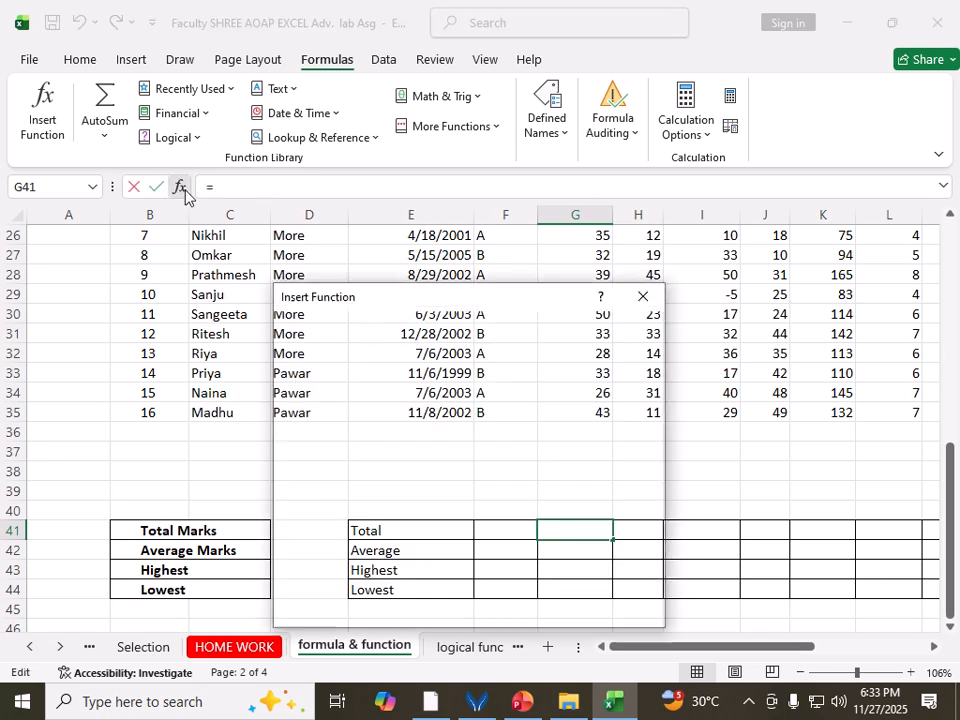
pyautogui.moveTo(446, 276); pyautogui.dragTo(272, 201)
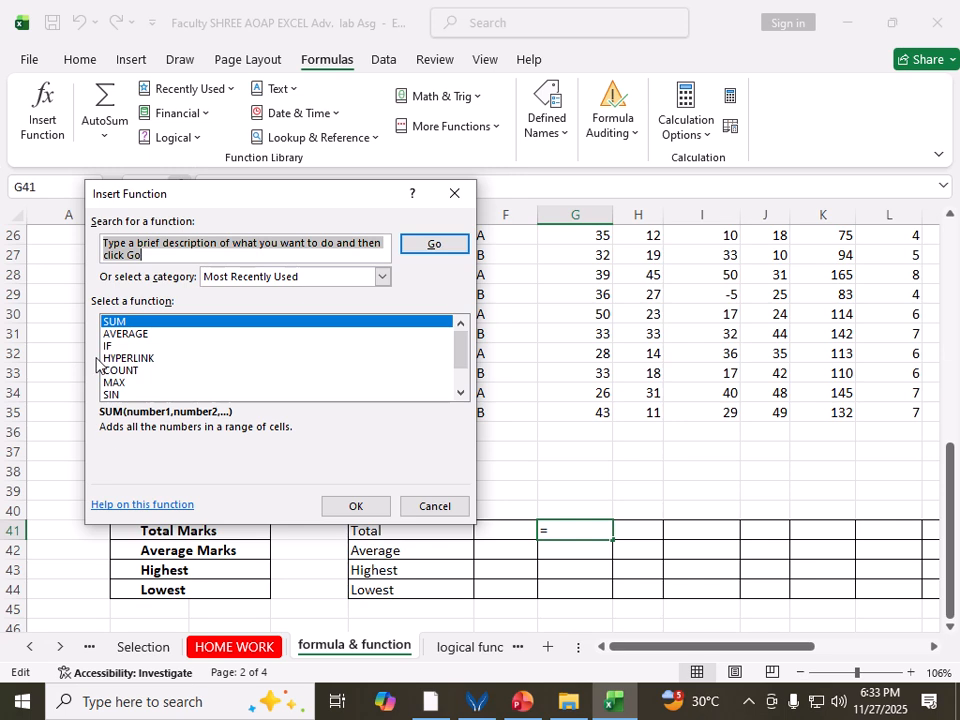
pyautogui.click(295, 281)
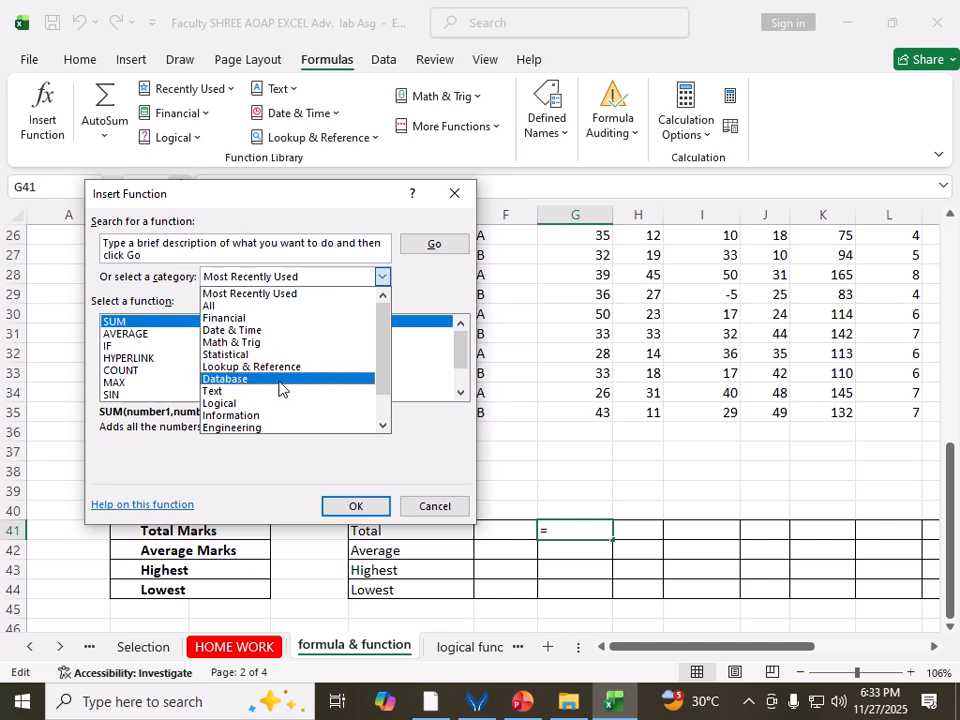
pyautogui.click(238, 306)
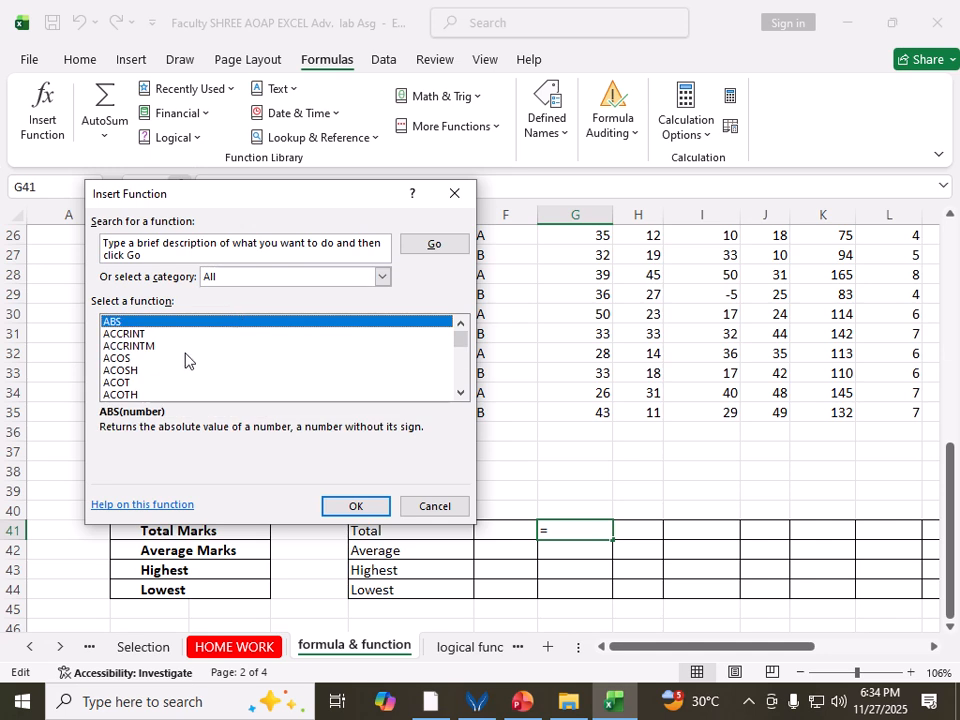
# Examine the descriptions of several functions starting with A, such as ACCRINT, AGGREGATE and ACOTH.
pyautogui.click(117, 337)
pyautogui.click(117, 347)
pyautogui.click(459, 396)
pyautogui.click(459, 396)
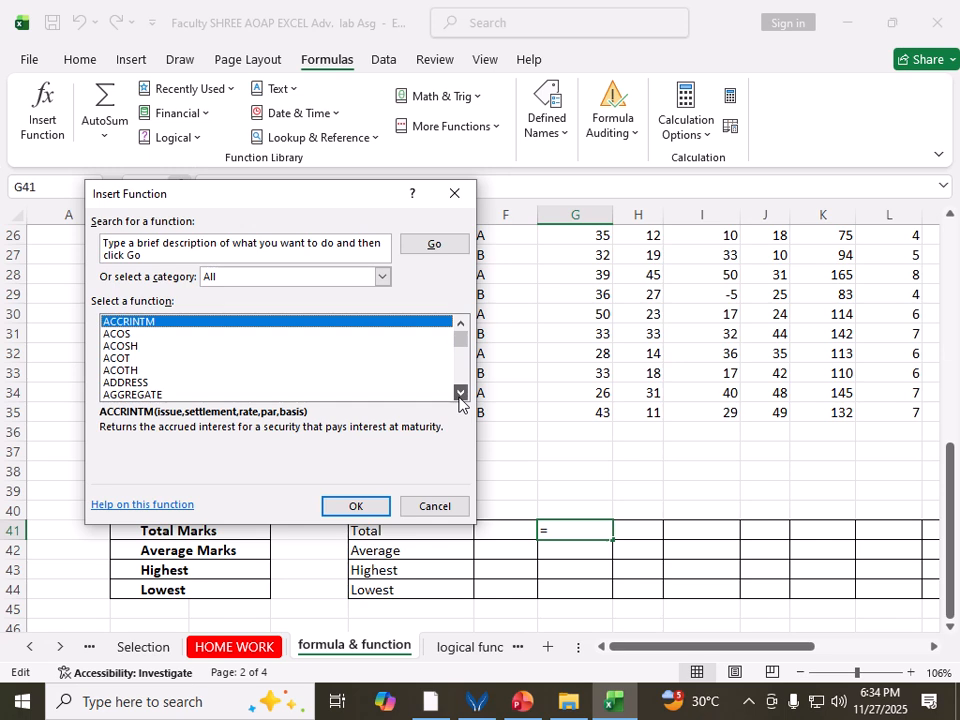
pyautogui.click(459, 396)
pyautogui.click(459, 396)
pyautogui.click(135, 370)
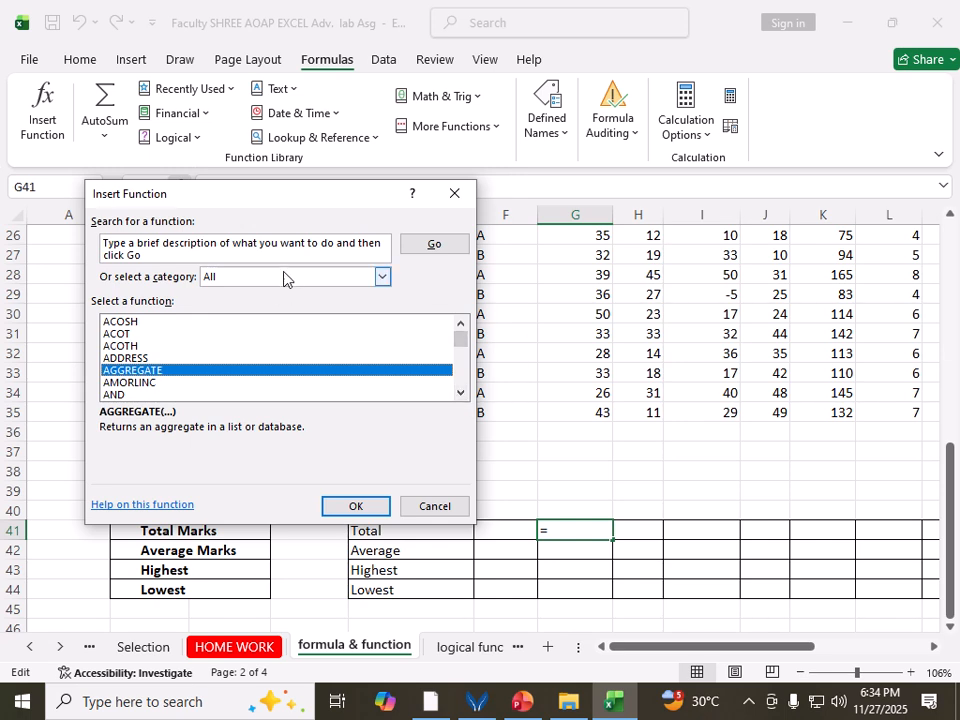
pyautogui.click(132, 347)
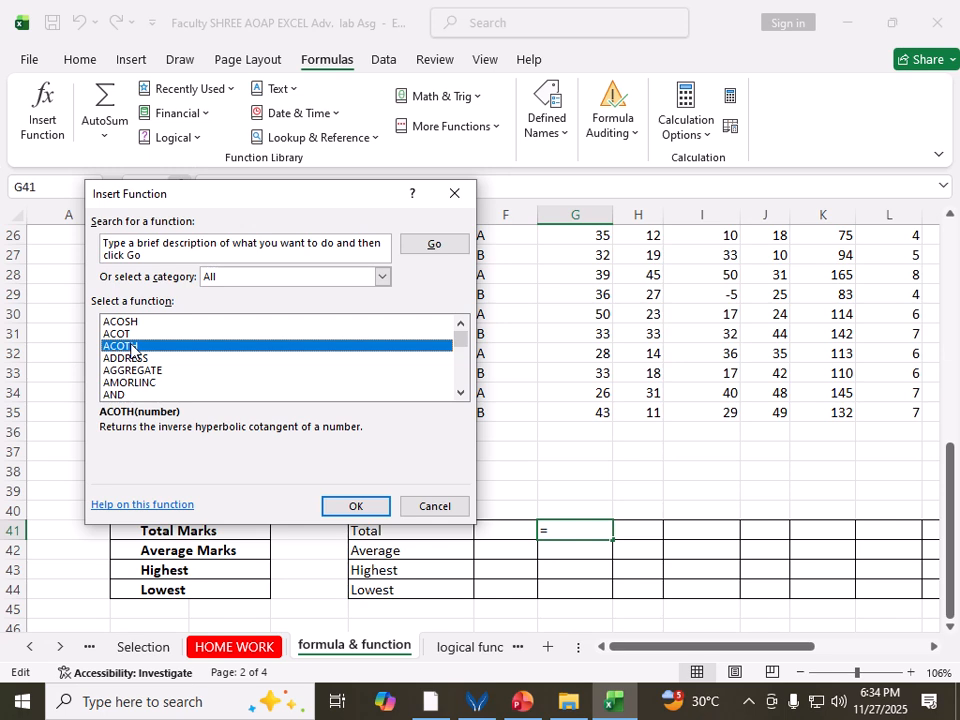
# Find SUM among the functions starting with S and choose it for G41.
pyautogui.press('s')
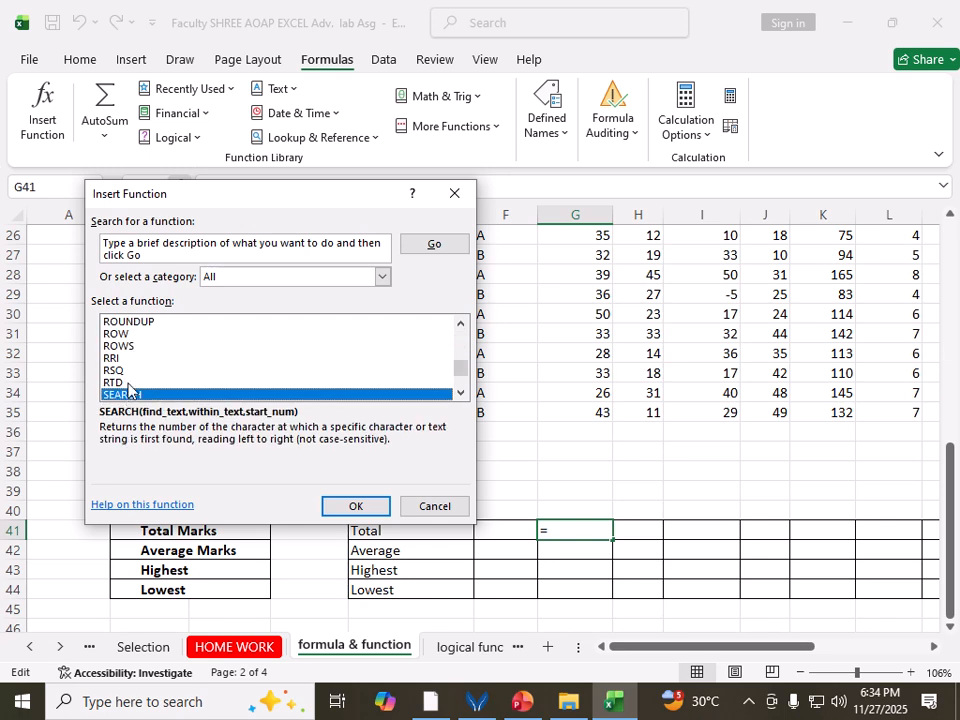
pyautogui.click(460, 392)
pyautogui.click(460, 392)
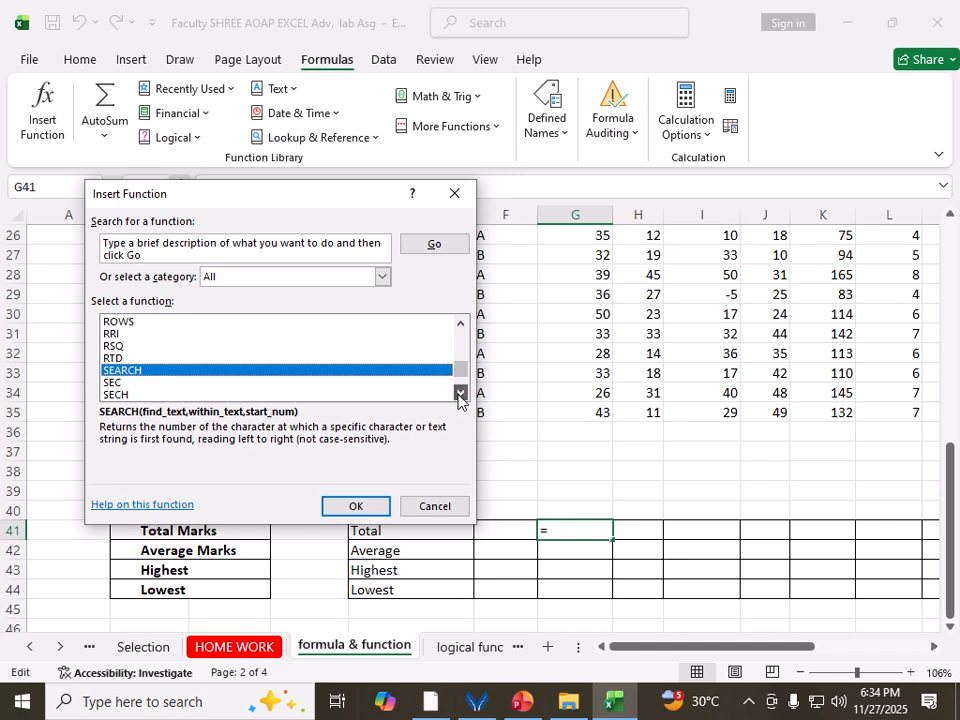
pyautogui.doubleClick(460, 392)
pyautogui.doubleClick(460, 392)
pyautogui.tripleClick(460, 392)
pyautogui.doubleClick(460, 392)
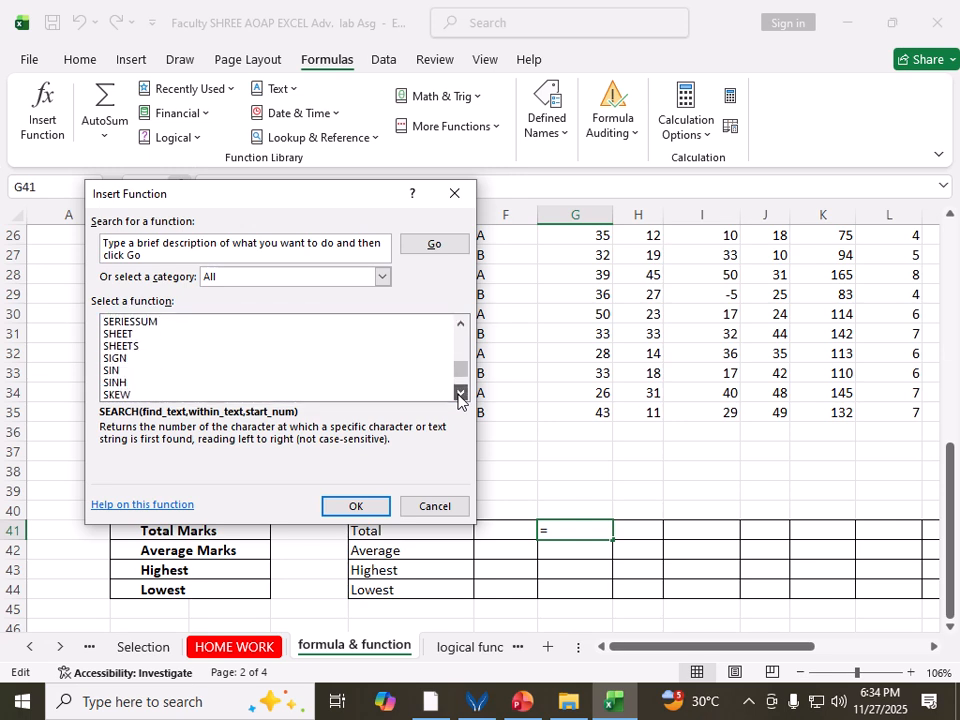
pyautogui.doubleClick(460, 392)
pyautogui.tripleClick(460, 392)
pyautogui.doubleClick(460, 392)
pyautogui.tripleClick(460, 392)
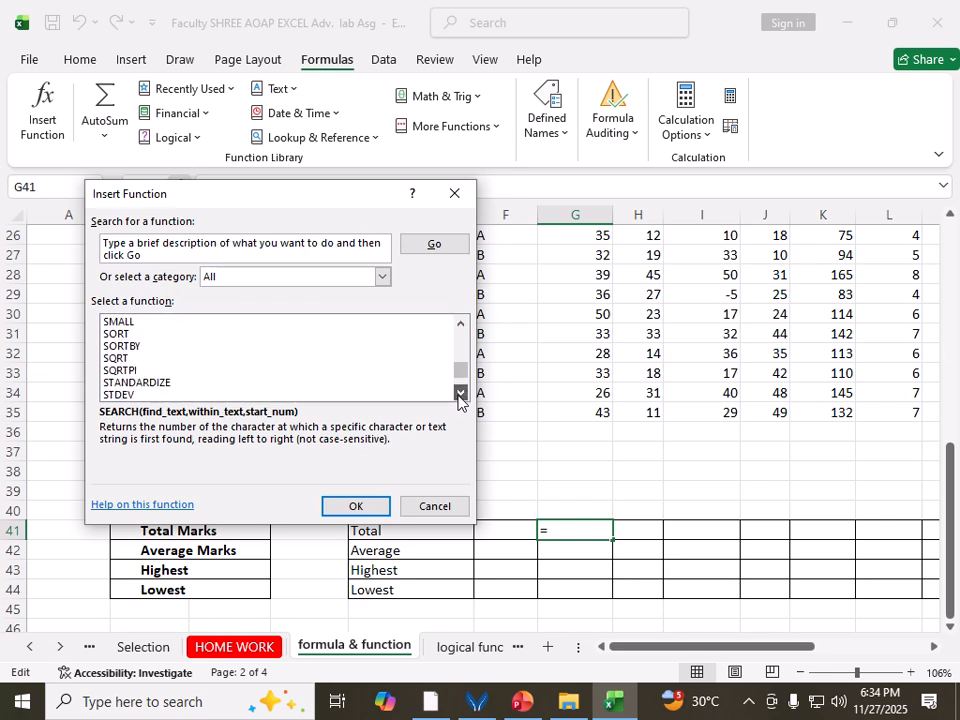
pyautogui.doubleClick(460, 392)
pyautogui.tripleClick(460, 392)
pyautogui.doubleClick(460, 392)
pyautogui.tripleClick(460, 392)
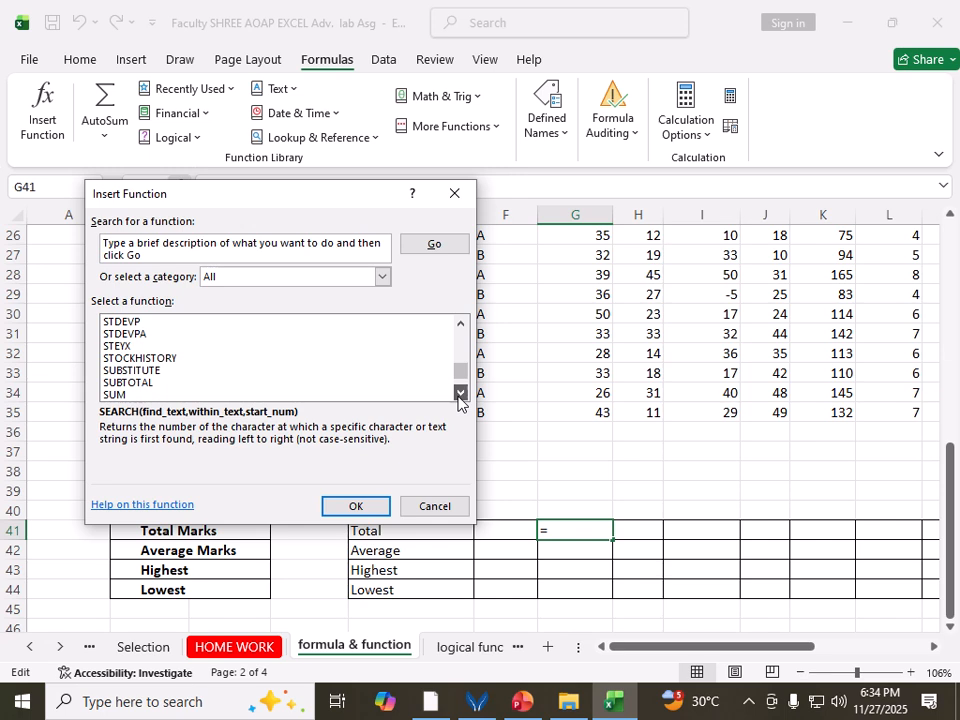
pyautogui.doubleClick(460, 392)
pyautogui.tripleClick(460, 392)
pyautogui.doubleClick(460, 392)
pyautogui.tripleClick(460, 392)
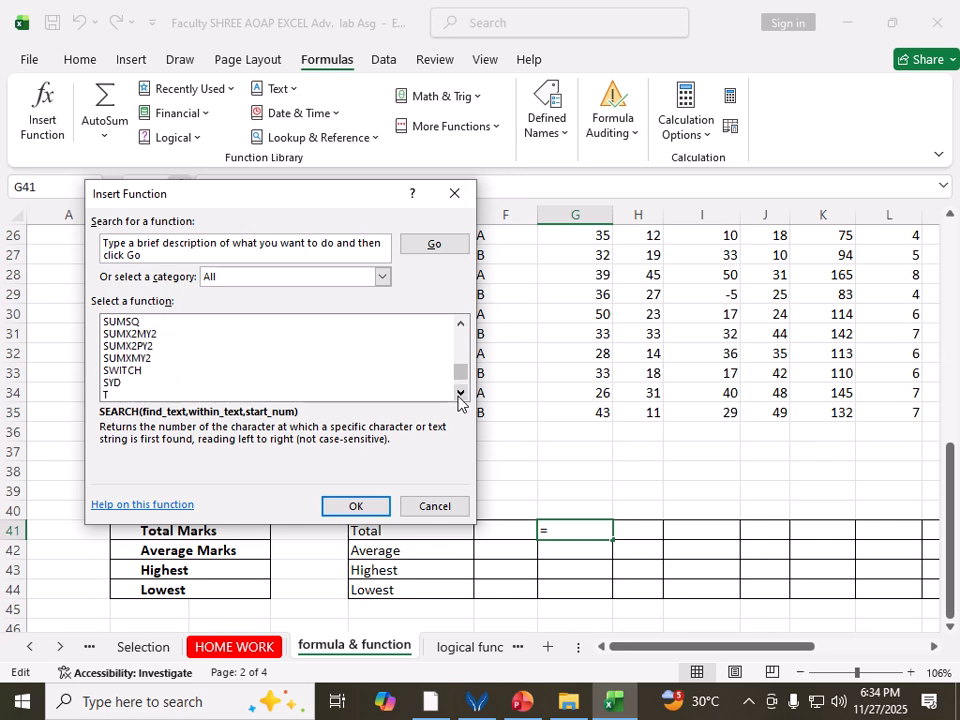
pyautogui.click(460, 323)
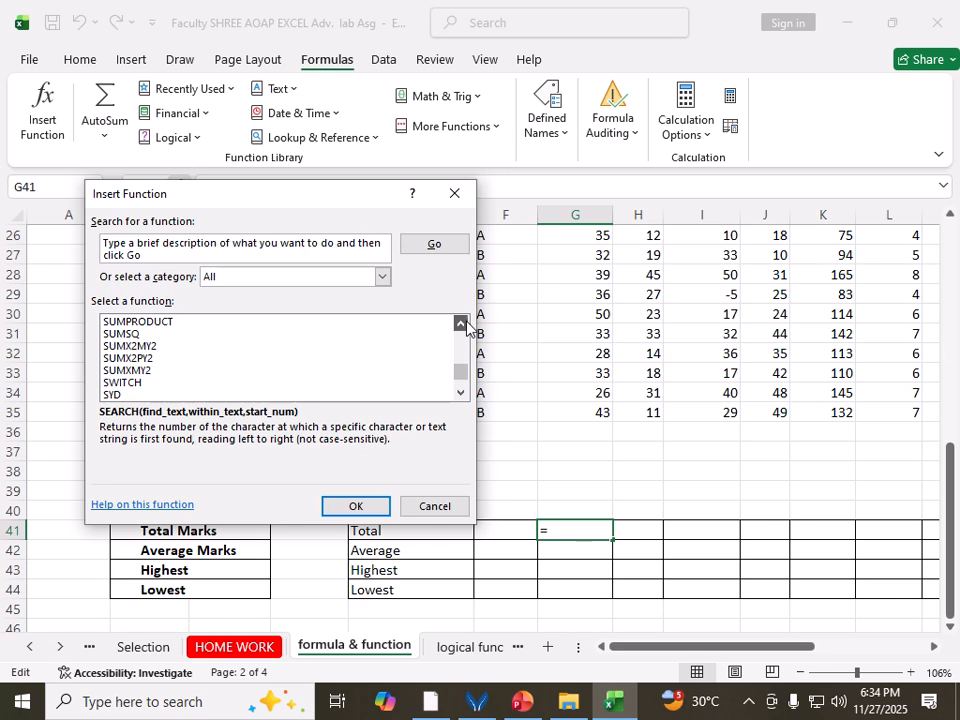
pyautogui.click(460, 323)
pyautogui.doubleClick(460, 323)
pyautogui.doubleClick(460, 323)
pyautogui.doubleClick(460, 323)
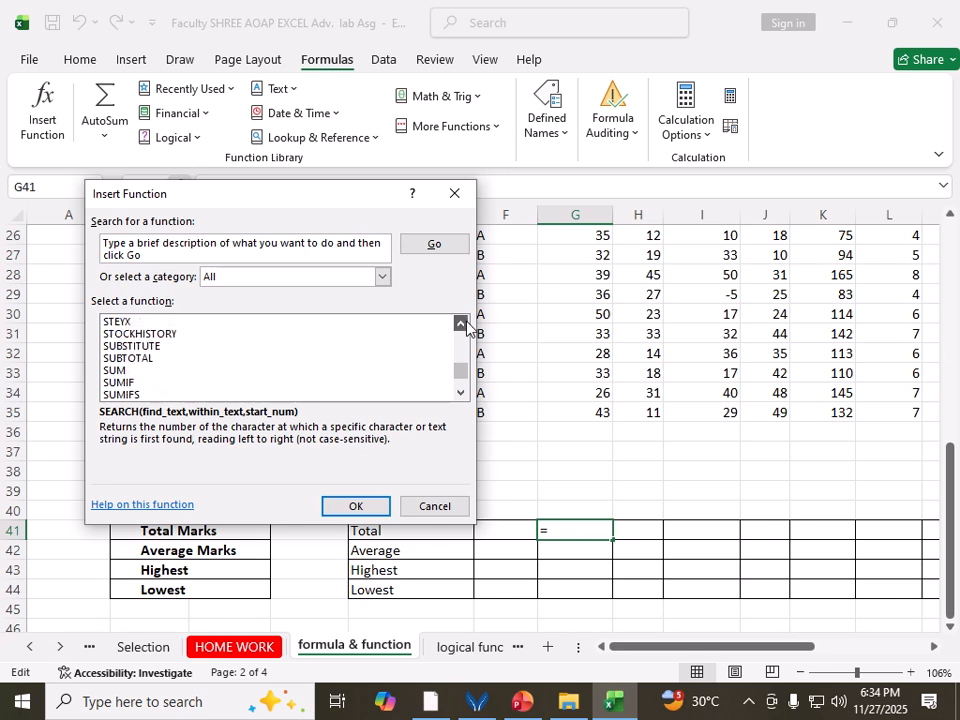
pyautogui.doubleClick(460, 323)
pyautogui.click(460, 323)
pyautogui.click(462, 323)
pyautogui.click(462, 323)
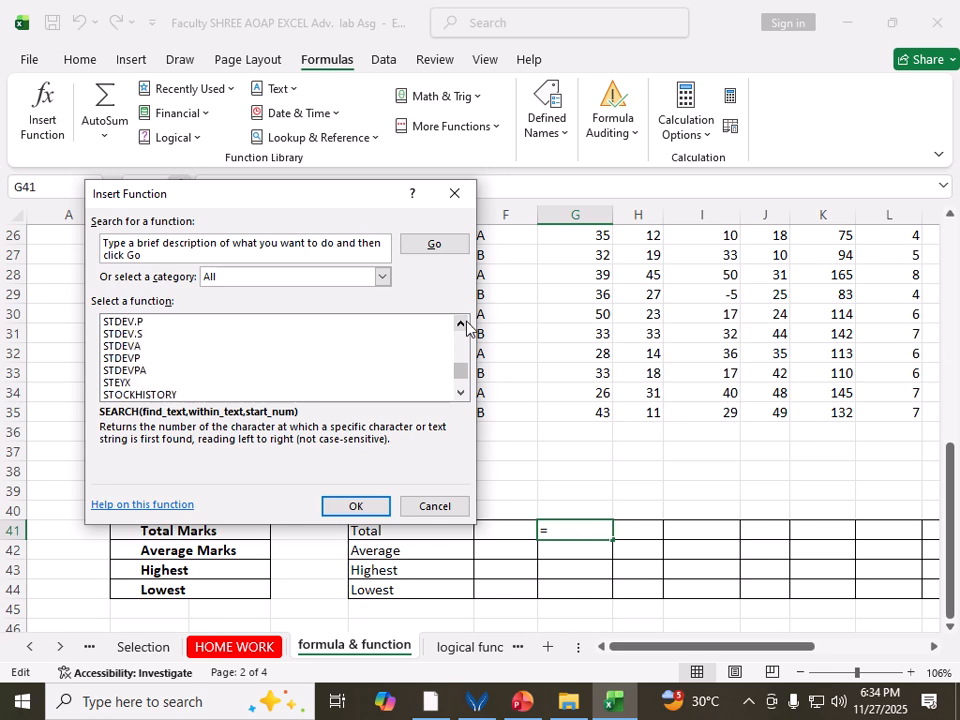
pyautogui.click(461, 393)
pyautogui.doubleClick(461, 393)
pyautogui.click(461, 393)
pyautogui.doubleClick(461, 393)
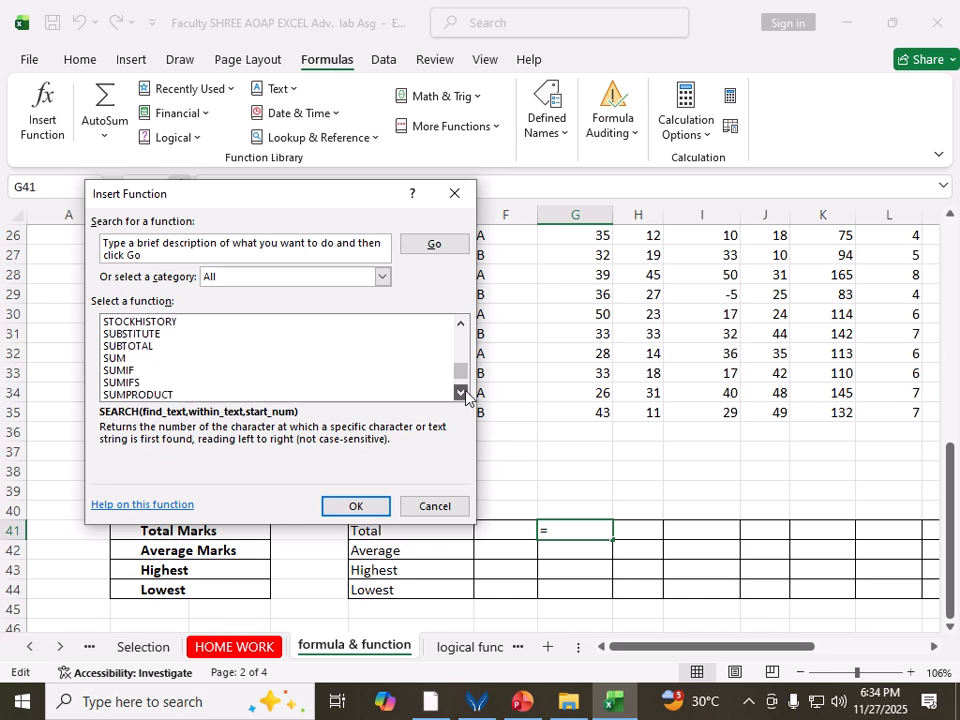
pyautogui.click(461, 393)
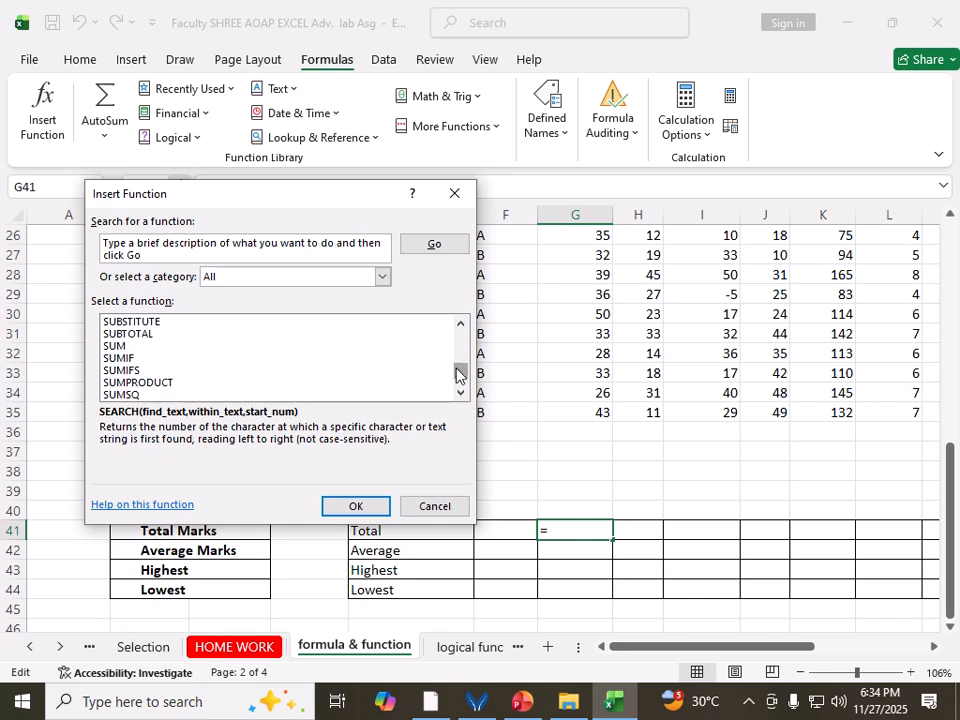
pyautogui.click(112, 346)
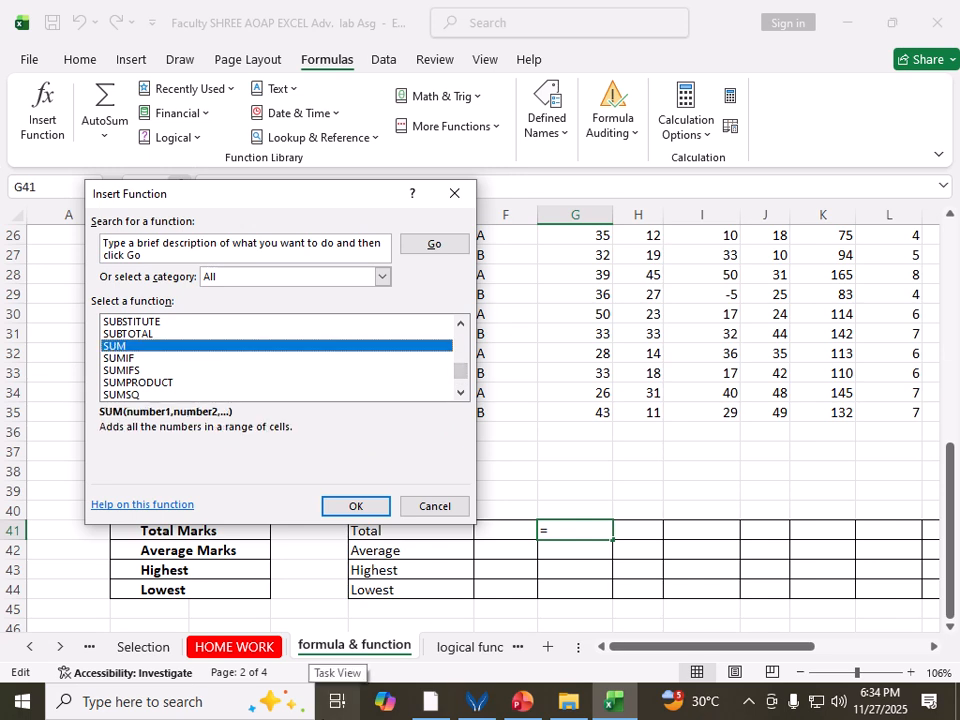
pyautogui.click(362, 508)
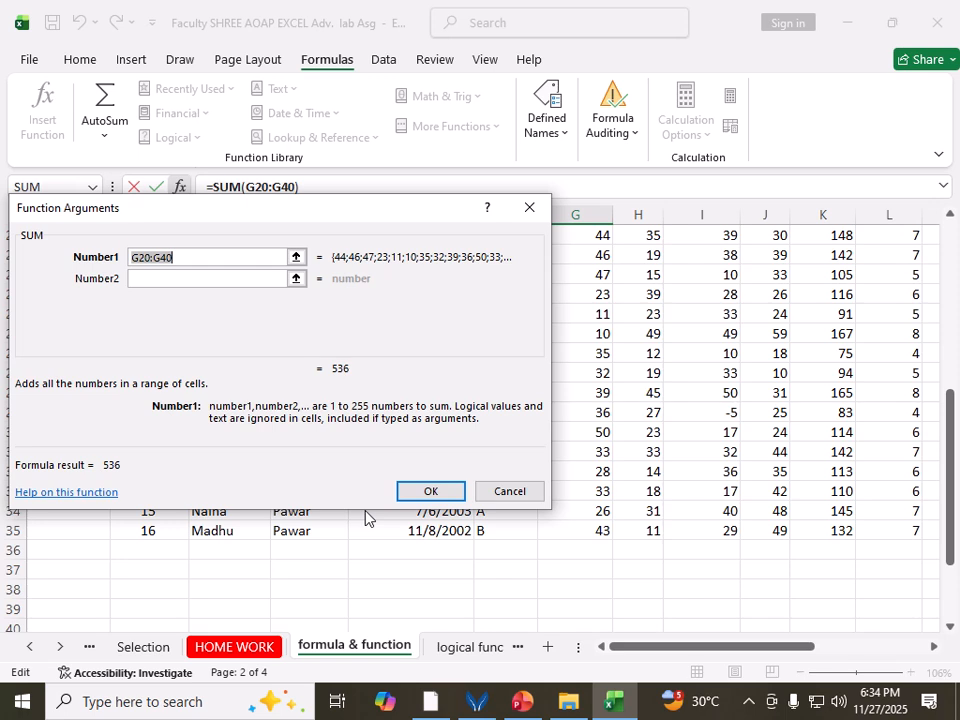
# Set SUM's first argument to the SUB 1 marks G20:G35 and enter the function in G41.
pyautogui.moveTo(364, 216); pyautogui.dragTo(642, 234)
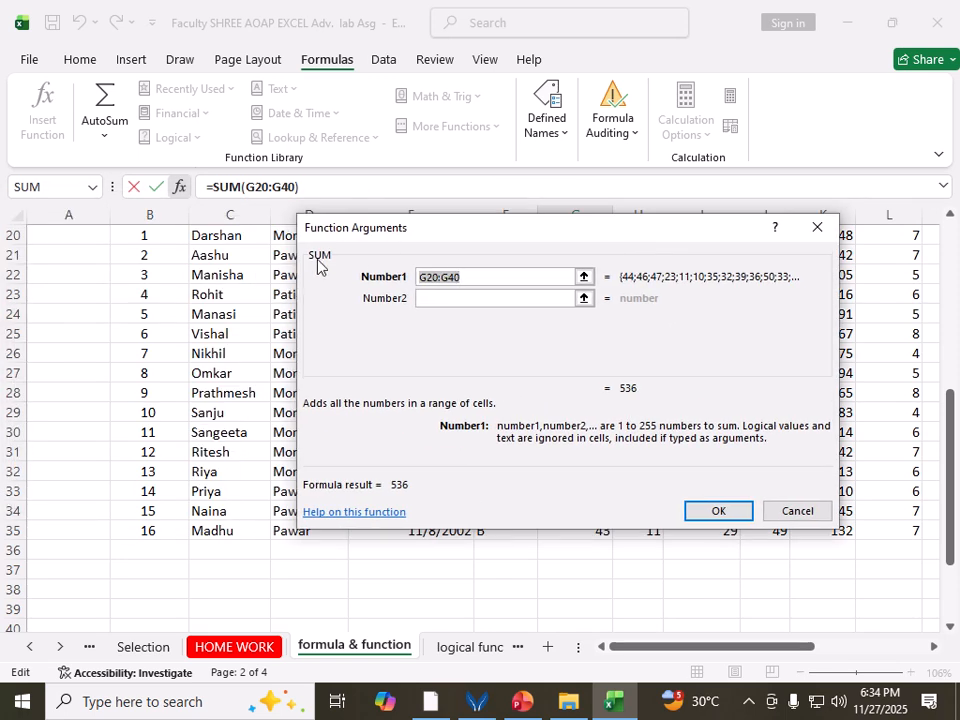
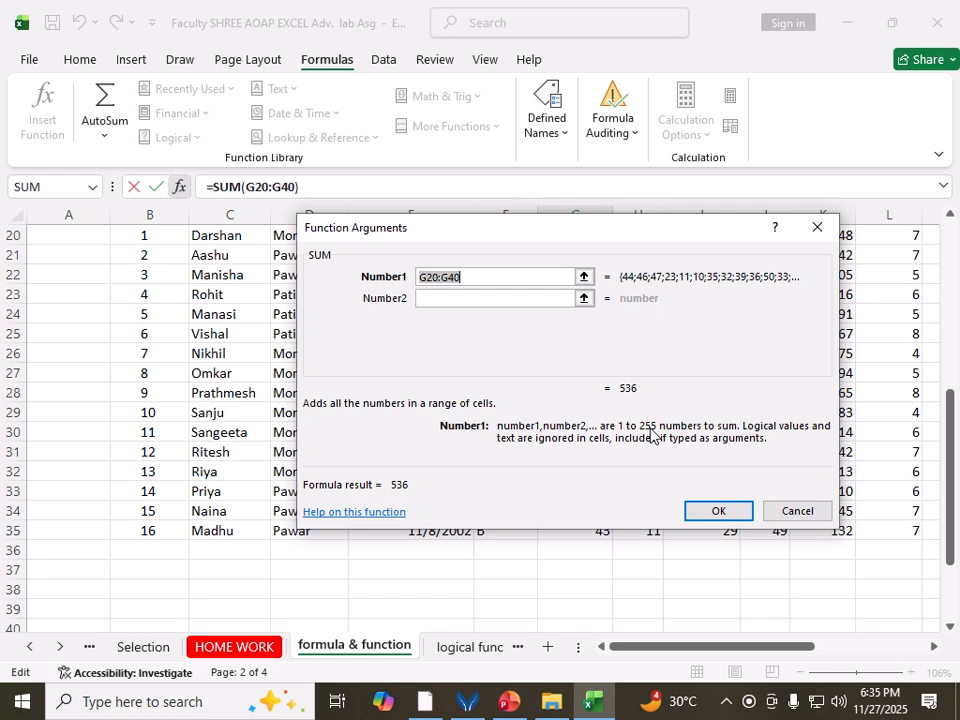
pyautogui.moveTo(555, 236); pyautogui.dragTo(954, 401)
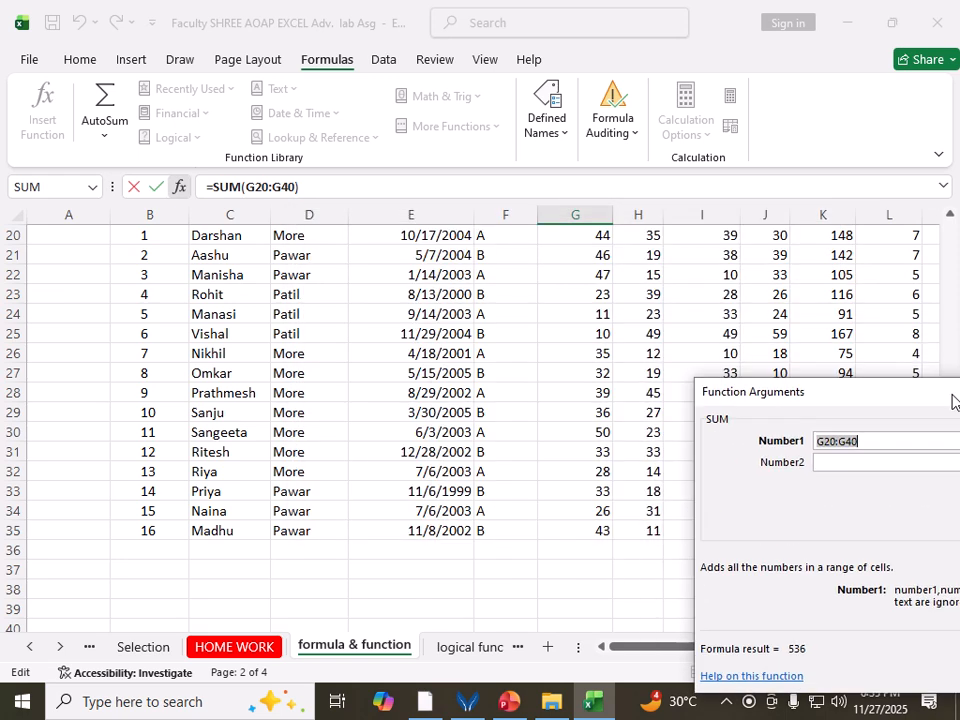
pyautogui.click(950, 214)
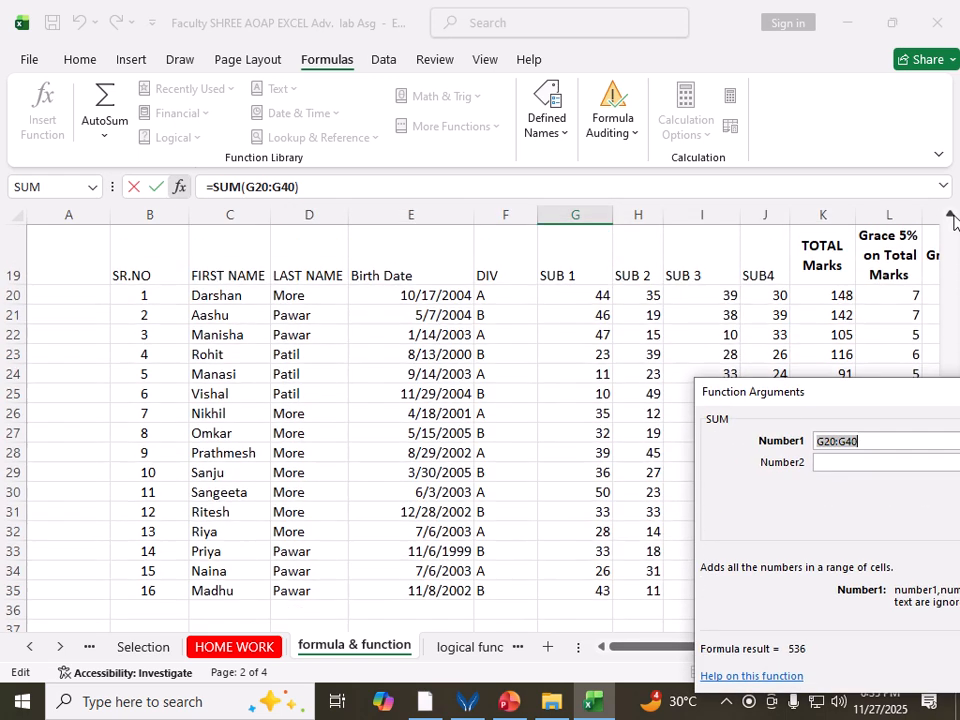
pyautogui.click(950, 214)
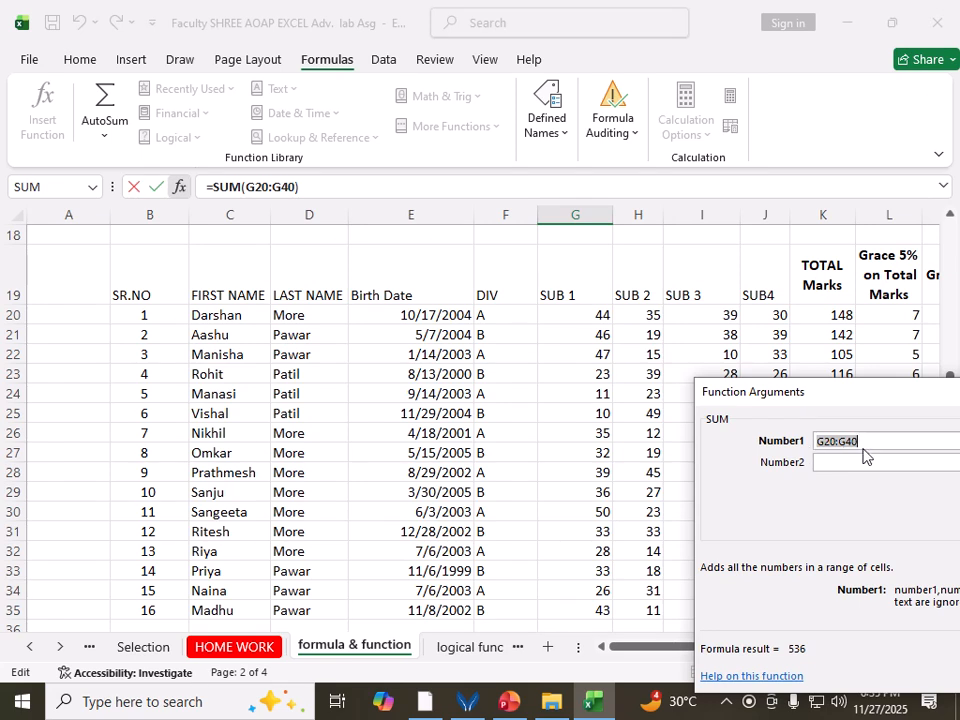
pyautogui.click(593, 317)
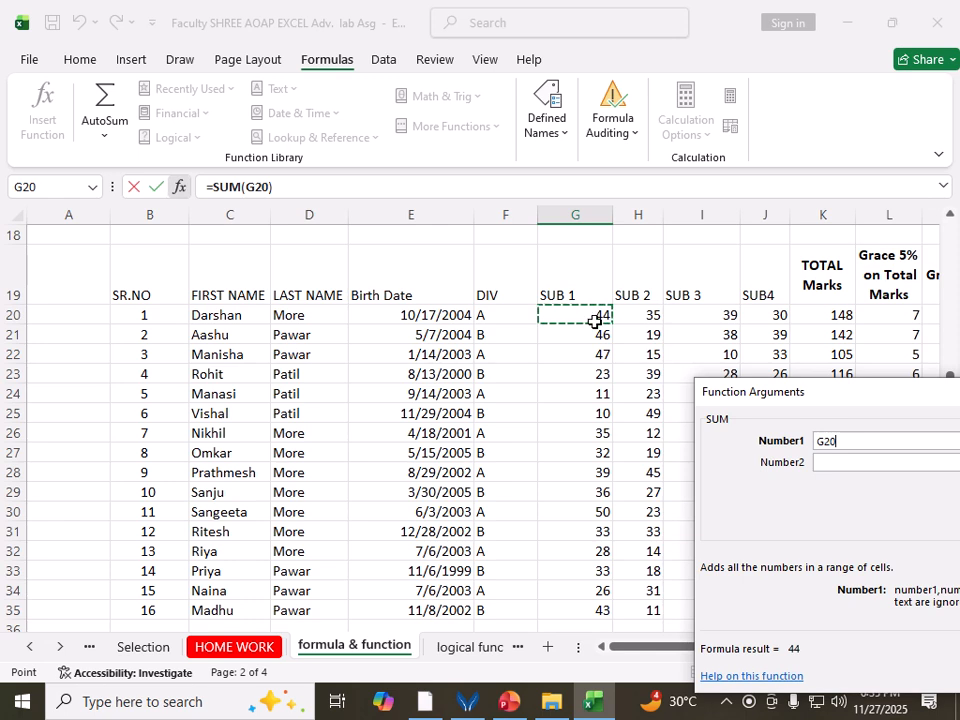
pyautogui.moveTo(593, 317); pyautogui.dragTo(578, 608)
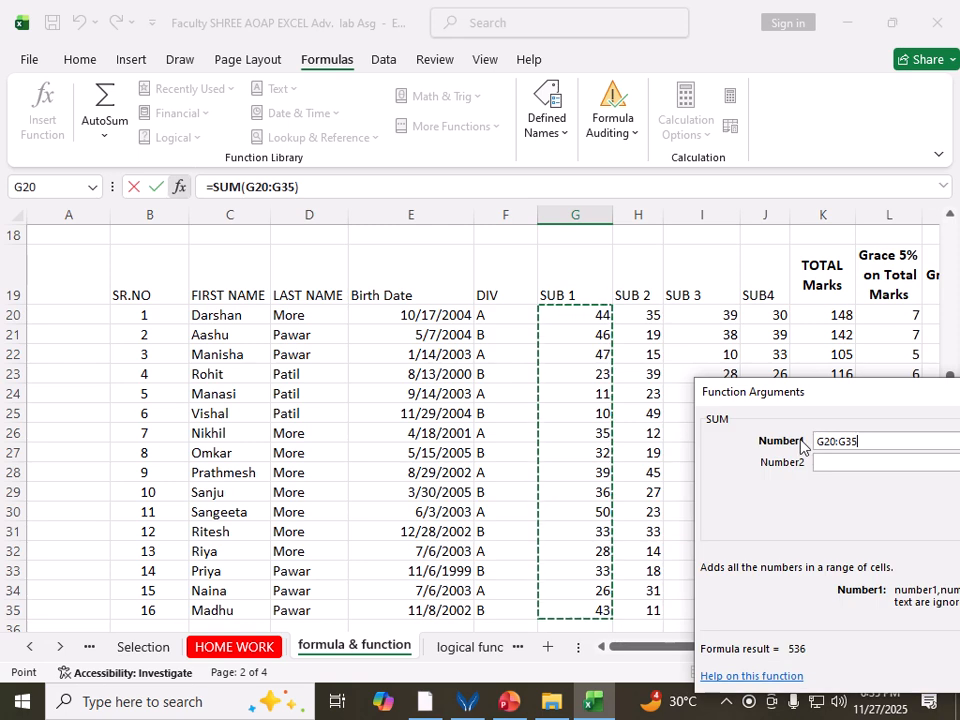
pyautogui.moveTo(828, 396); pyautogui.dragTo(591, 187)
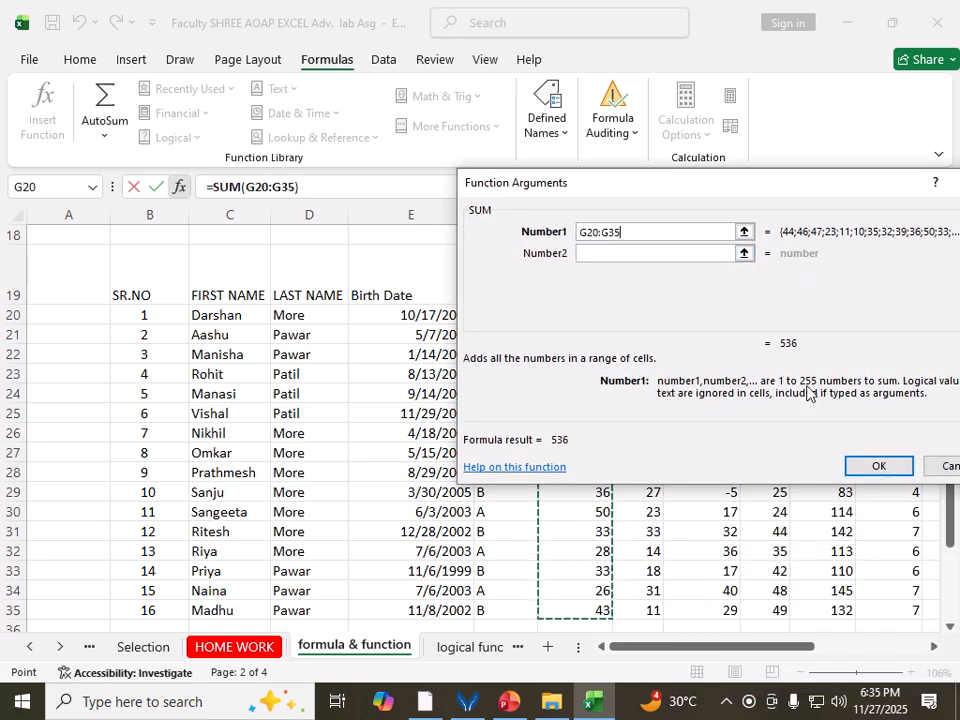
pyautogui.click(868, 464)
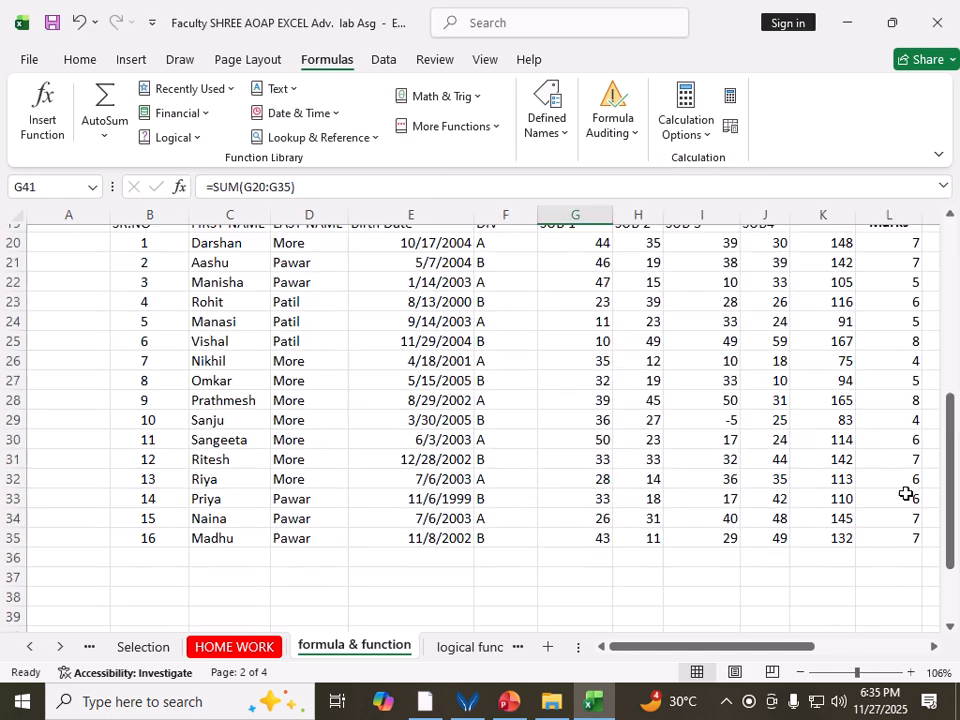
# Zoom the sheet out to 80% and open the SUM formula in G41 to inspect its referenced range.
pyautogui.scroll(-3, 905, 500)
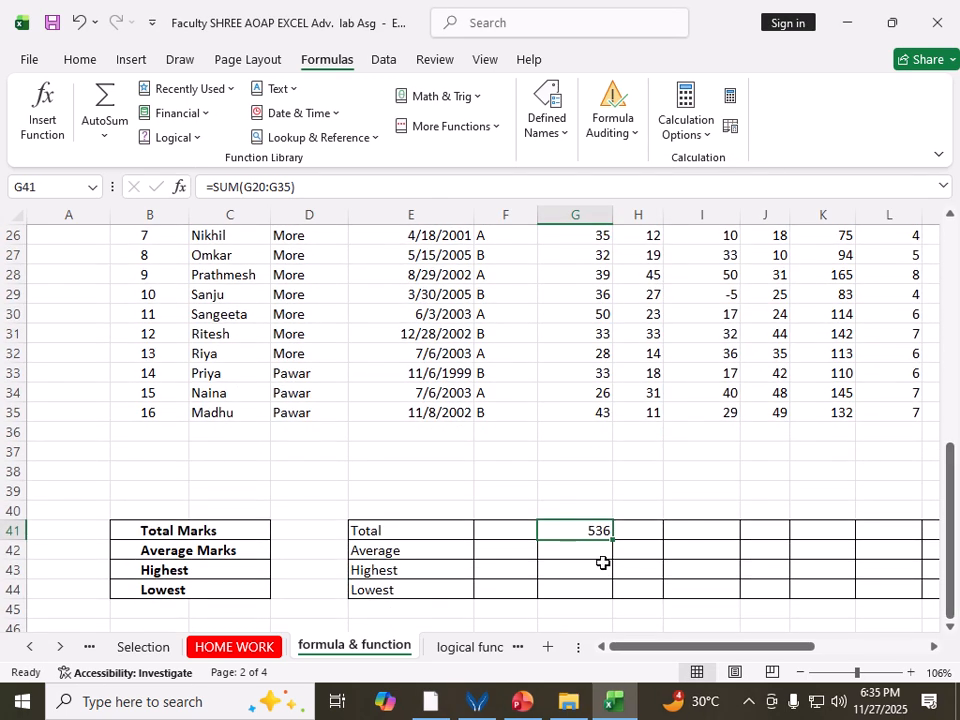
pyautogui.click(846, 673)
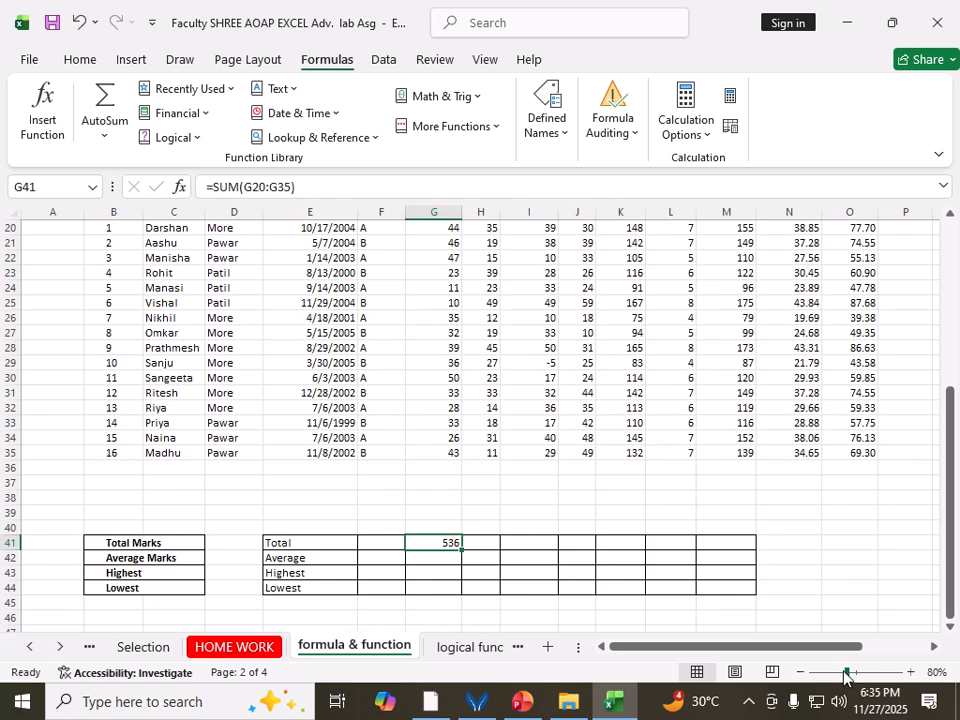
pyautogui.moveTo(945, 437); pyautogui.dragTo(945, 445)
pyautogui.press('F2')
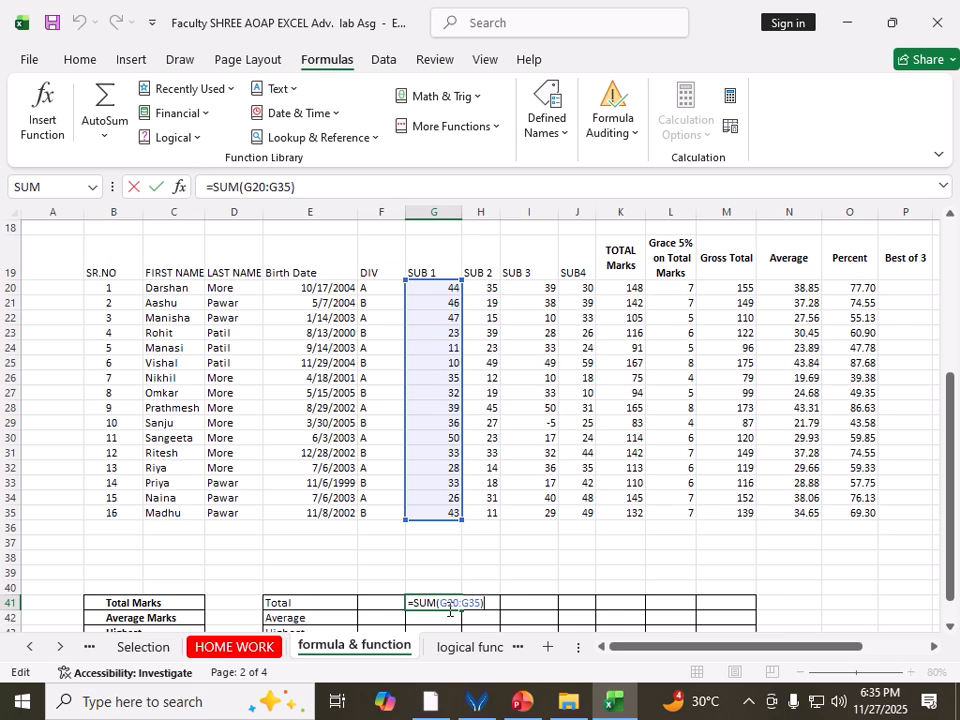
# Leave the SUM formula's edit mode and clear the contents of G41.
pyautogui.press('Escape')
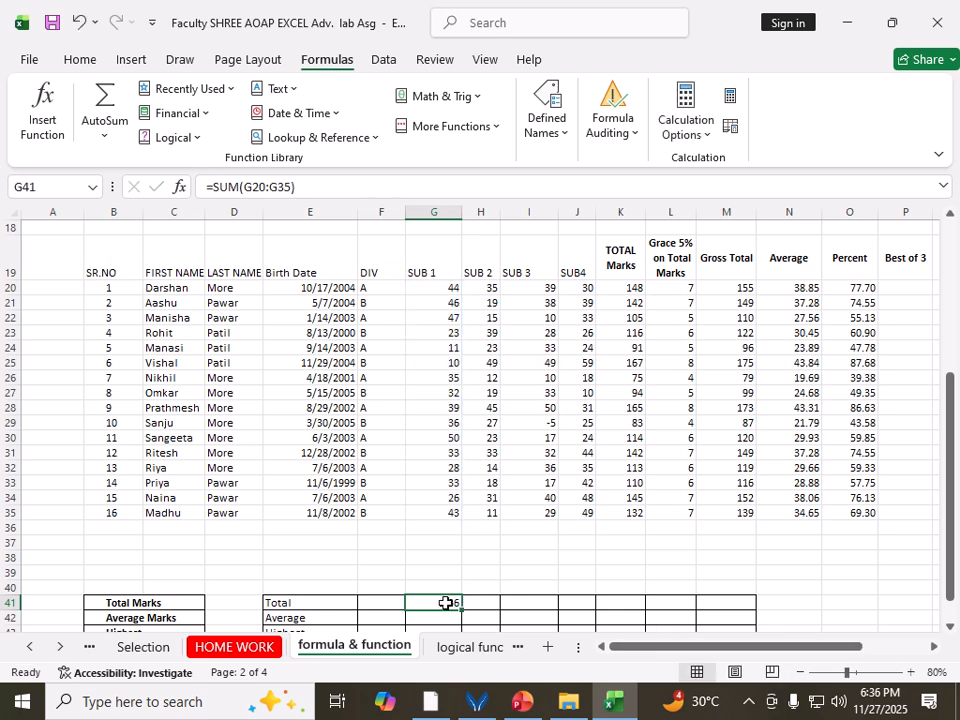
pyautogui.press('Delete')
pyautogui.click(484, 557)
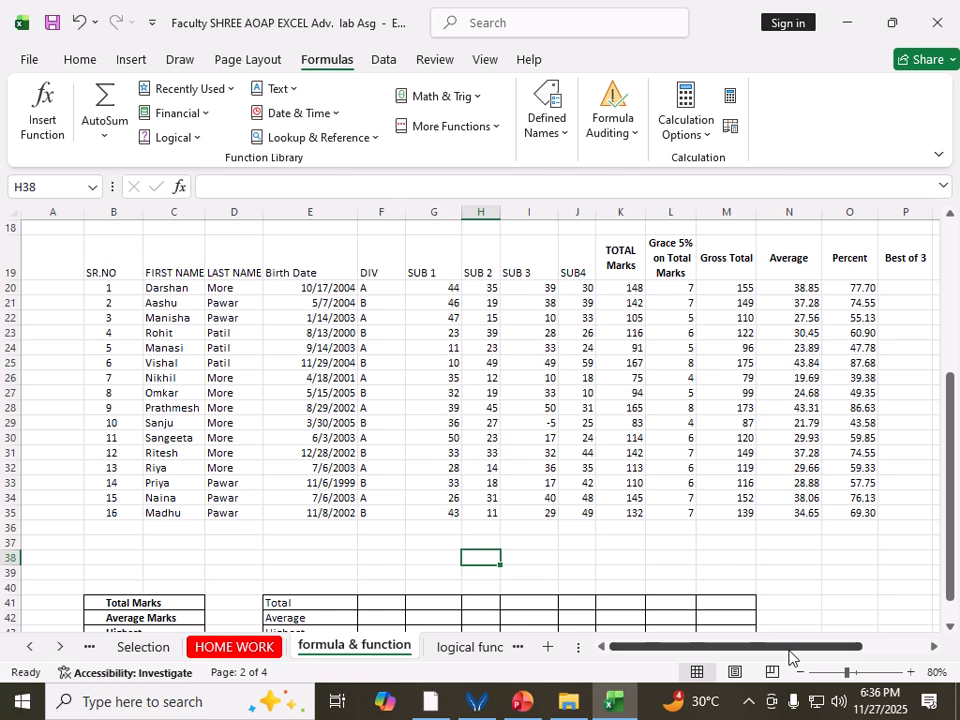
pyautogui.moveTo(789, 650); pyautogui.dragTo(714, 651)
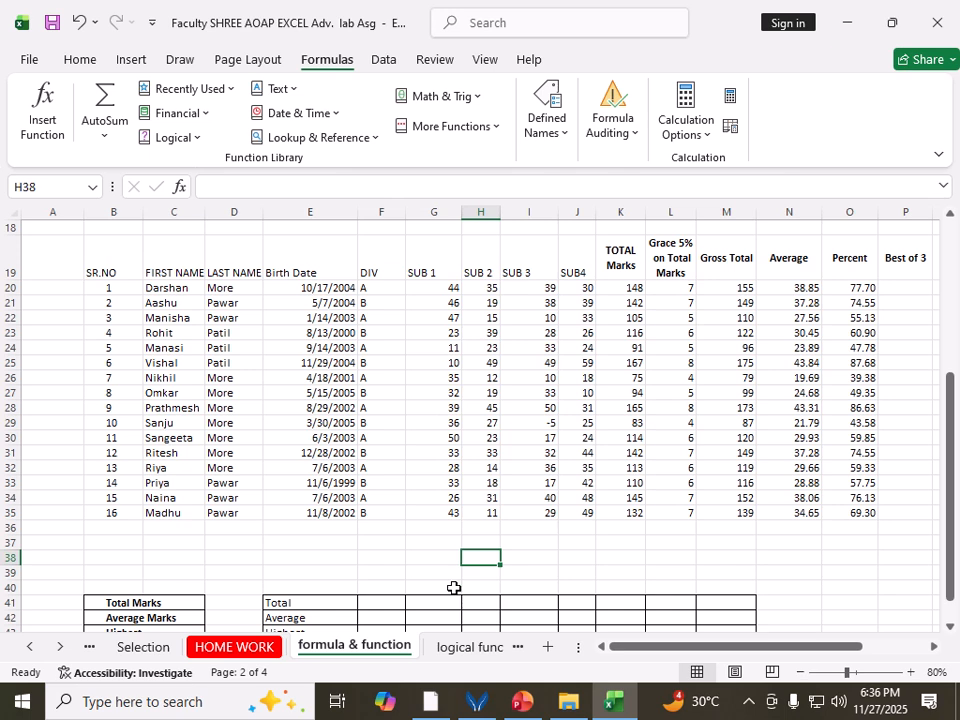
# Hide the empty rows 36 to 40 above the summary table and set the sheet zoom to 100%.
pyautogui.moveTo(8, 528); pyautogui.dragTo(9, 560)
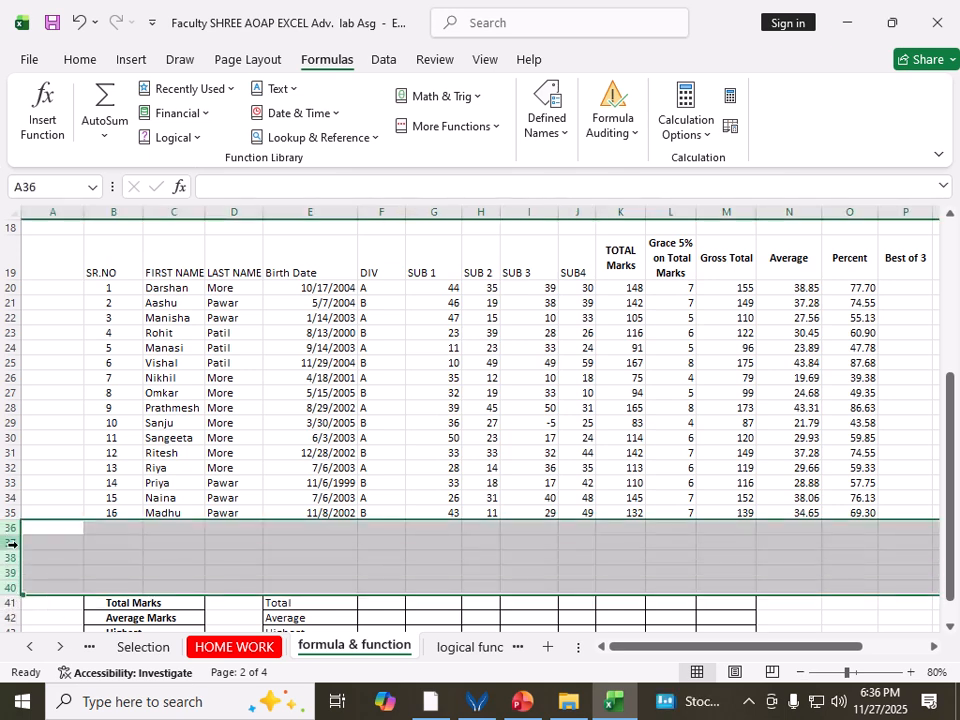
pyautogui.rightClick(12, 550)
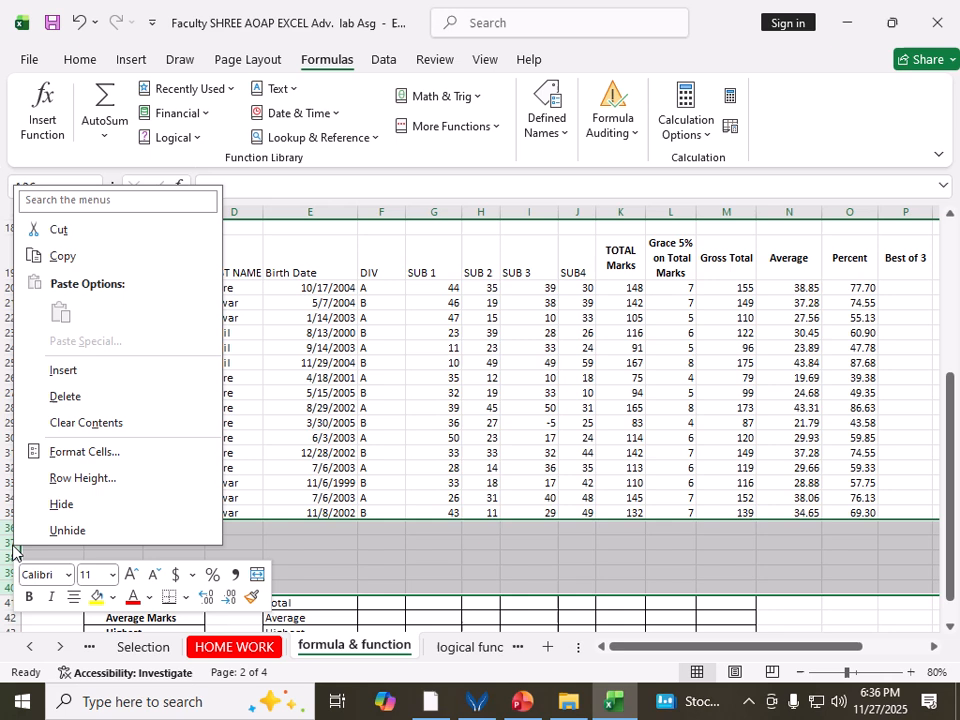
pyautogui.click(62, 504)
pyautogui.click(480, 572)
pyautogui.click(728, 629)
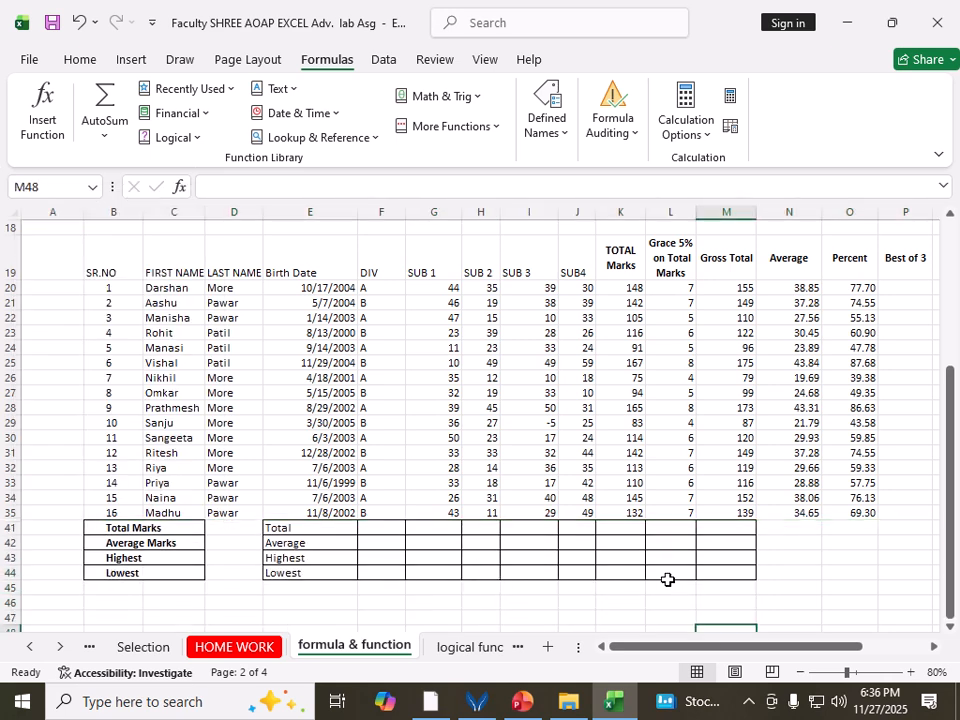
pyautogui.click(857, 679)
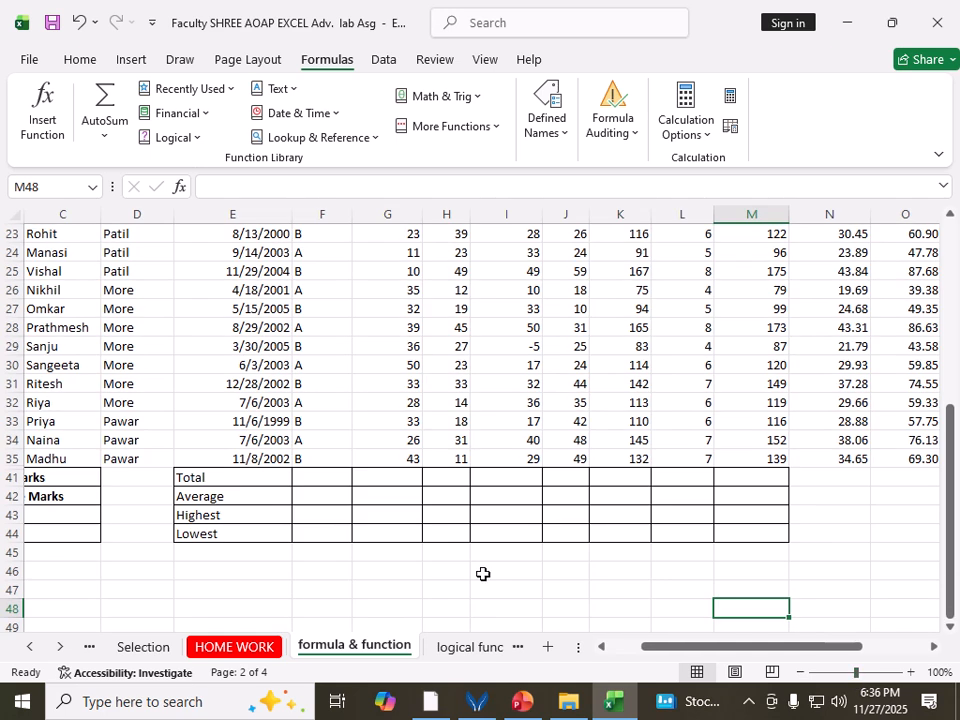
# Start inserting a function in G41 and browse the functions starting with S in the All category.
pyautogui.click(402, 476)
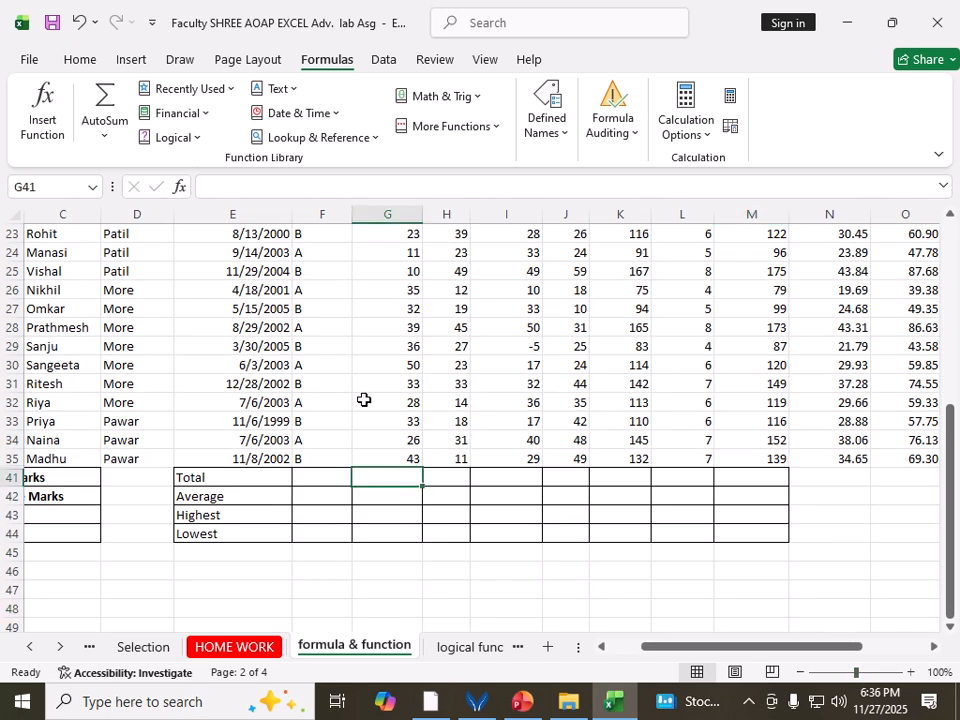
pyautogui.click(180, 187)
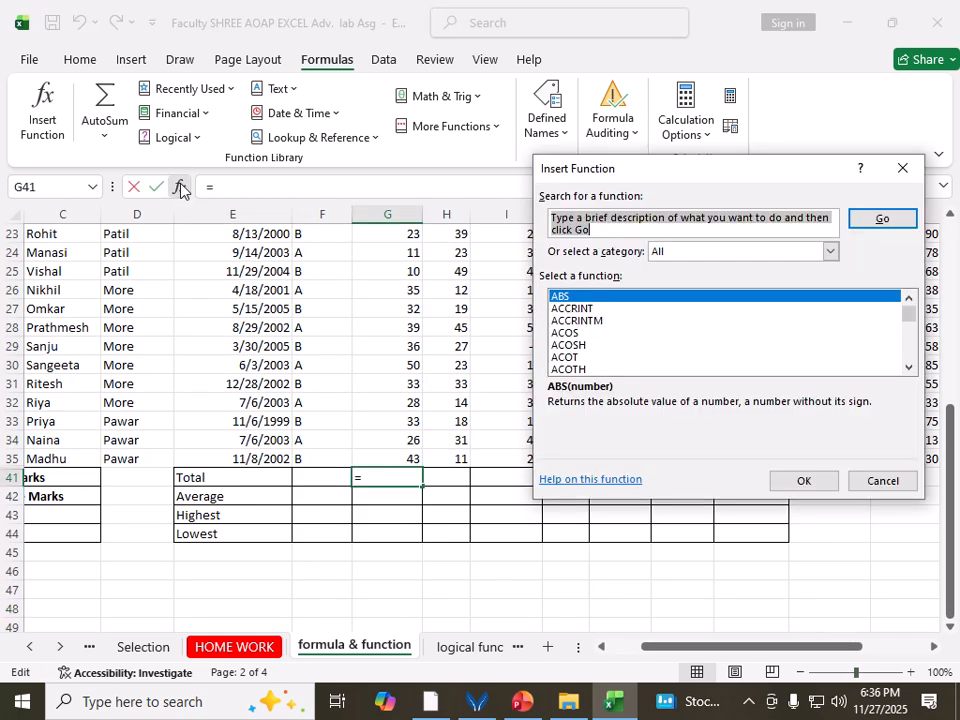
pyautogui.click(722, 251)
pyautogui.click(686, 280)
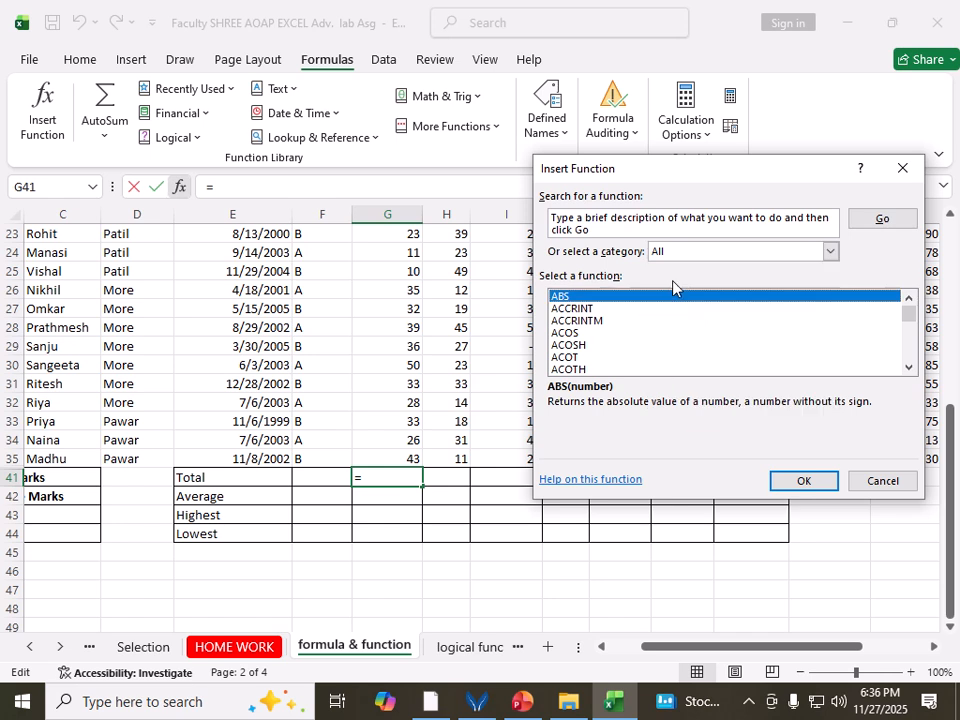
pyautogui.click(580, 321)
pyautogui.press('s')
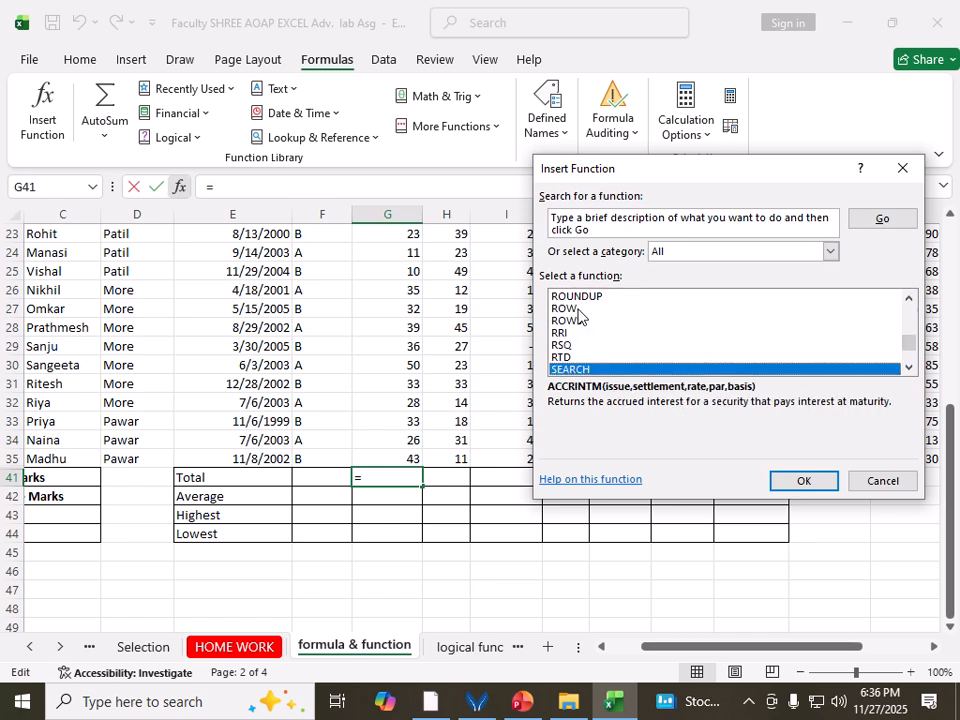
pyautogui.click(909, 368)
pyautogui.click(909, 368)
pyautogui.click(909, 368)
pyautogui.click(909, 368)
pyautogui.click(909, 368)
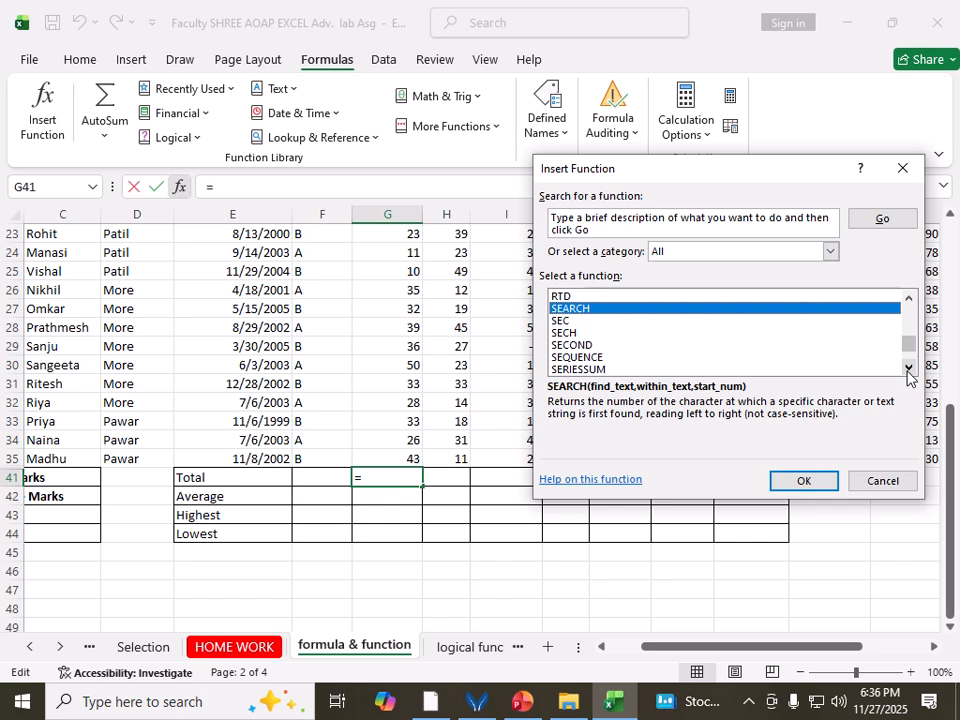
# Search the function list for SUM and choose it for G41.
pyautogui.click(591, 233)
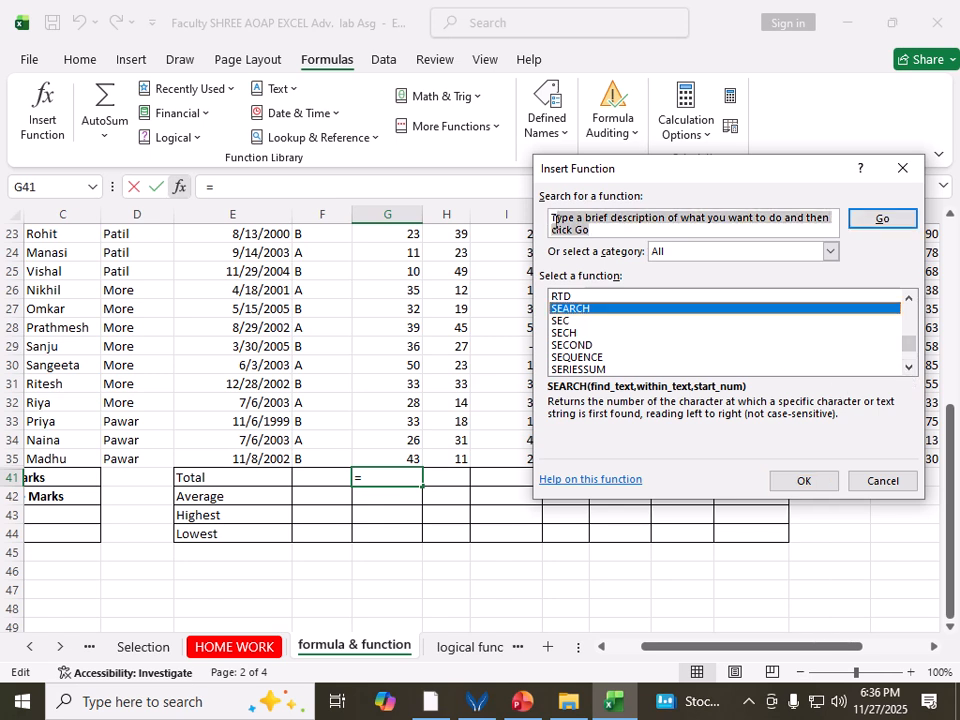
pyautogui.write('SUM')
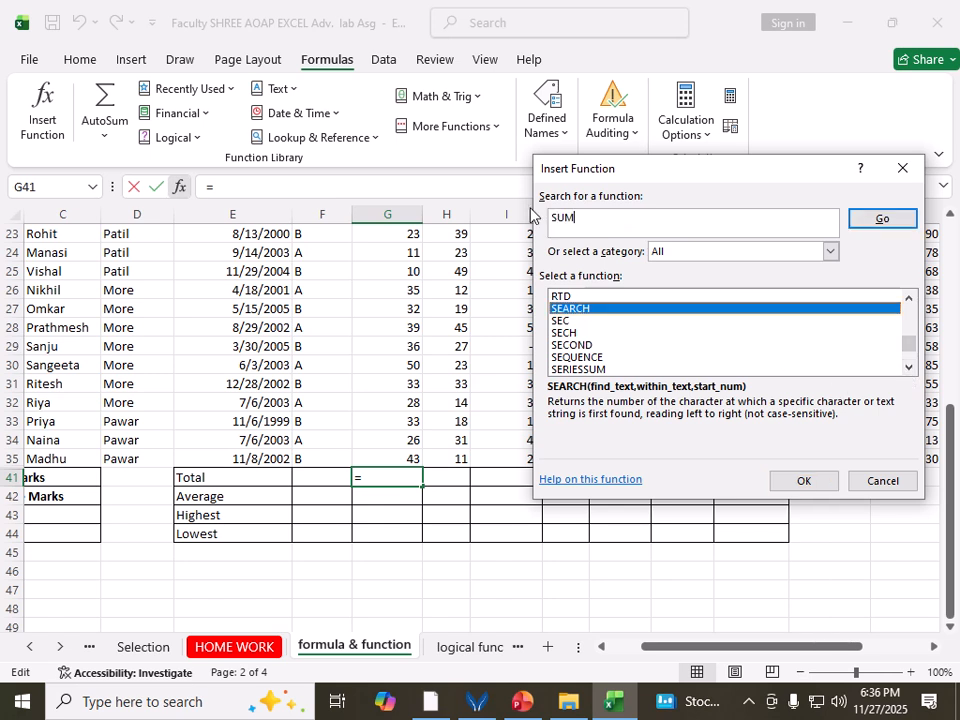
pyautogui.click(880, 232)
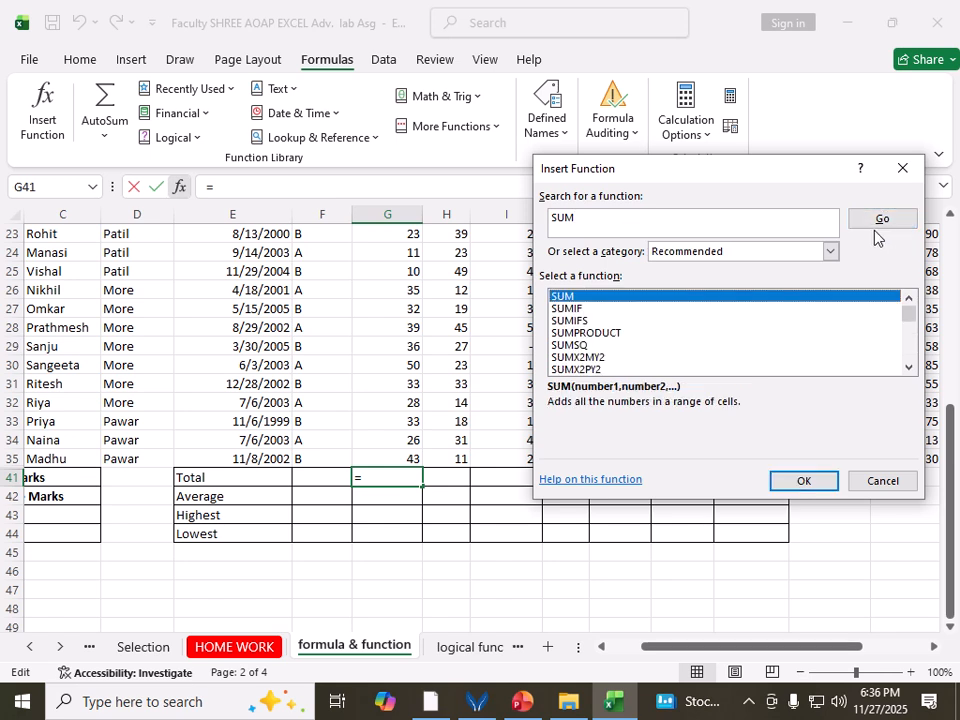
pyautogui.click(822, 486)
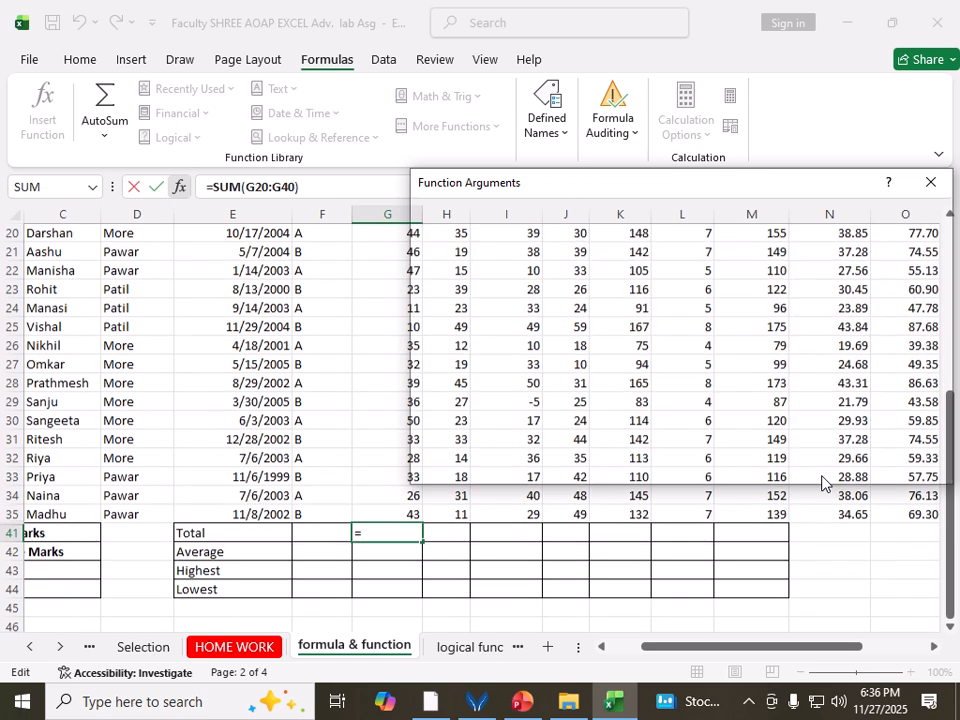
# Set SUM's first argument to G20:G35, enter the function in G41 and fill it across the Total row to M41.
pyautogui.moveTo(591, 180); pyautogui.dragTo(816, 180)
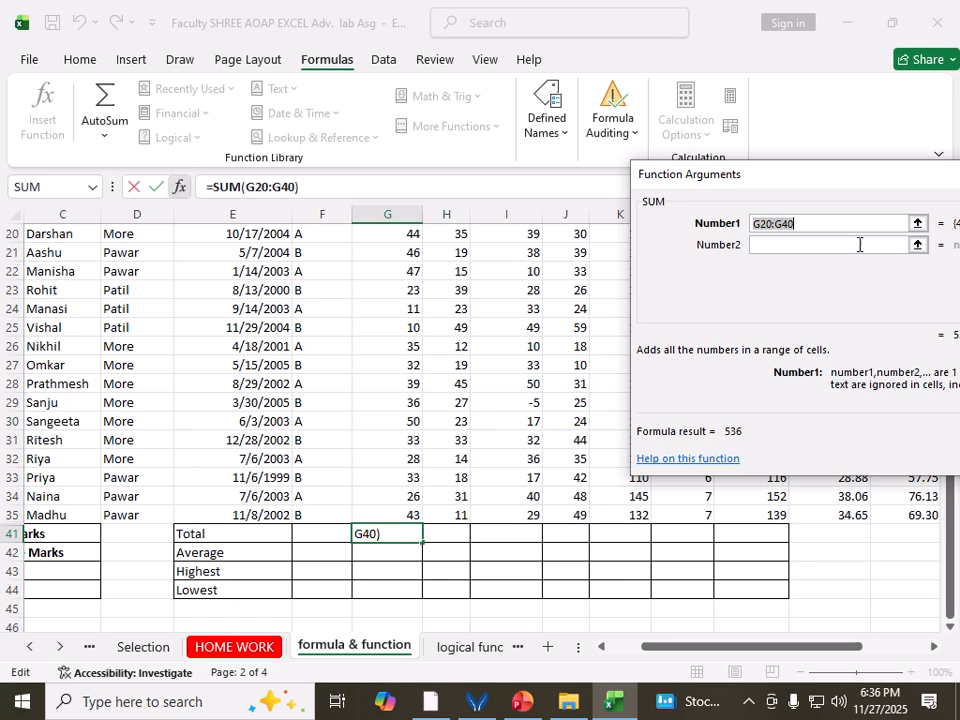
pyautogui.moveTo(855, 172); pyautogui.dragTo(871, 316)
pyautogui.click(841, 338)
pyautogui.click(948, 216)
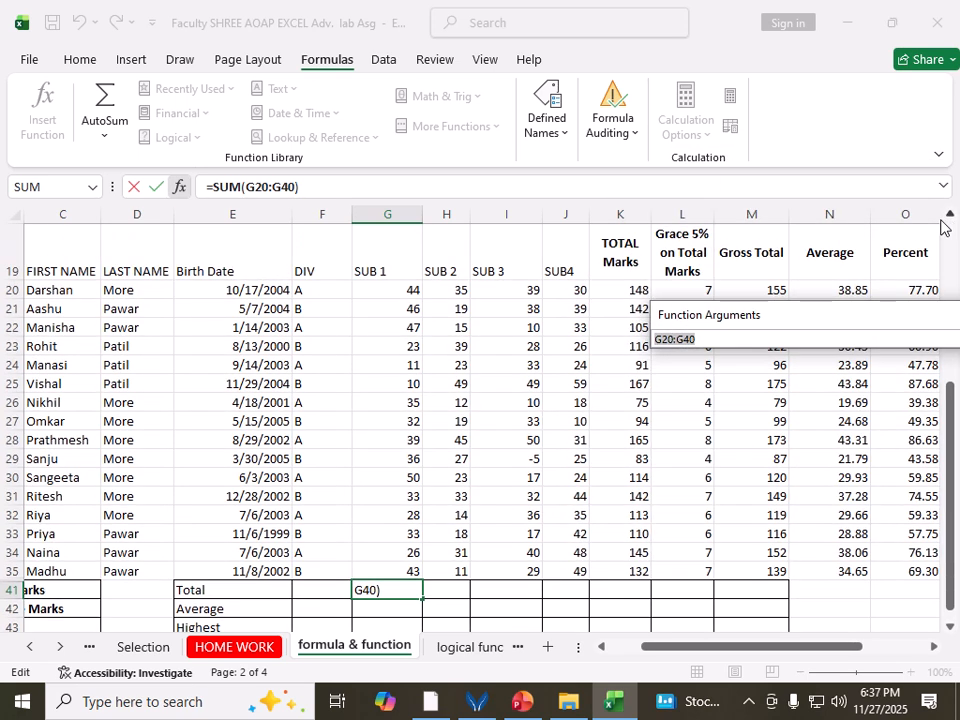
pyautogui.moveTo(403, 289); pyautogui.dragTo(407, 578)
pyautogui.moveTo(807, 321); pyautogui.dragTo(456, 141)
pyautogui.click(855, 165)
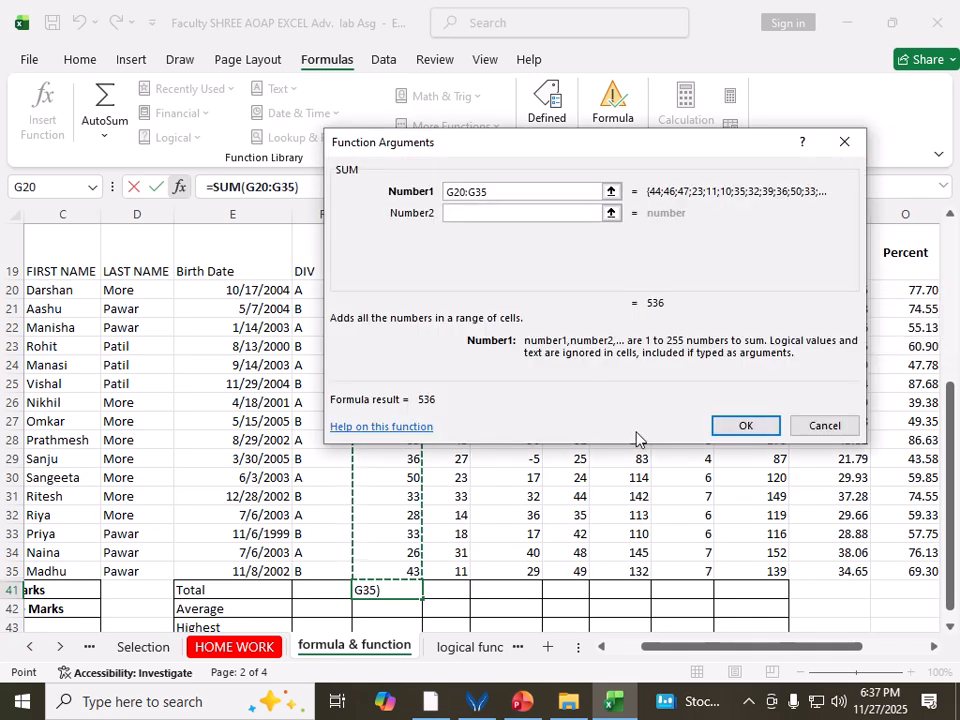
pyautogui.click(746, 425)
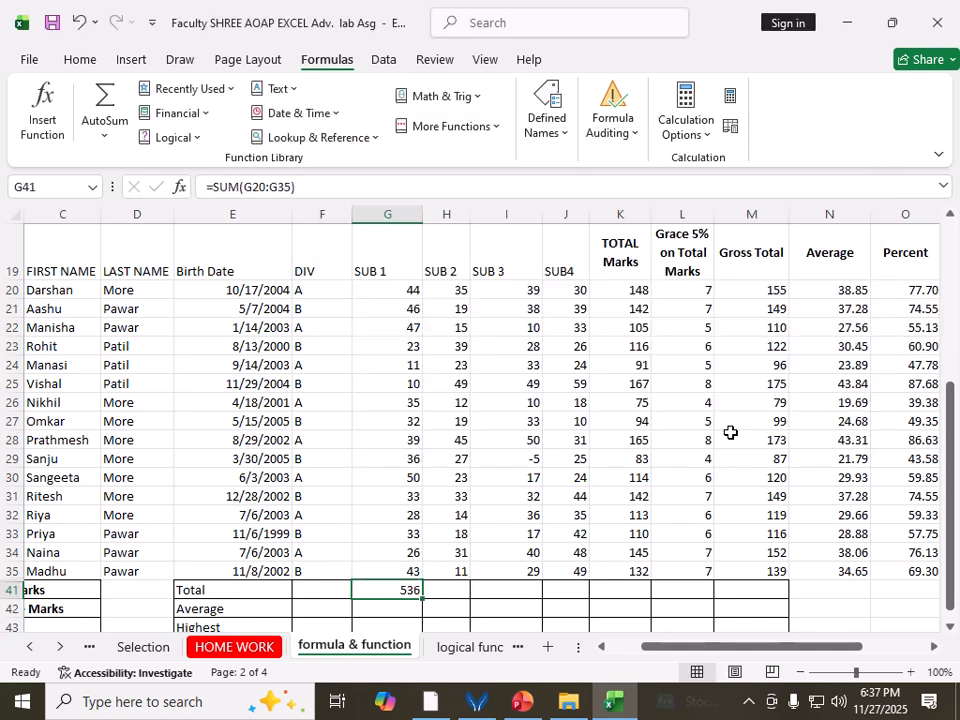
pyautogui.moveTo(424, 600); pyautogui.dragTo(785, 602)
# Inspect the ranges referenced by the SUM formulas in the Total row, including G41, I41, H41 and M41.
pyautogui.click(407, 589)
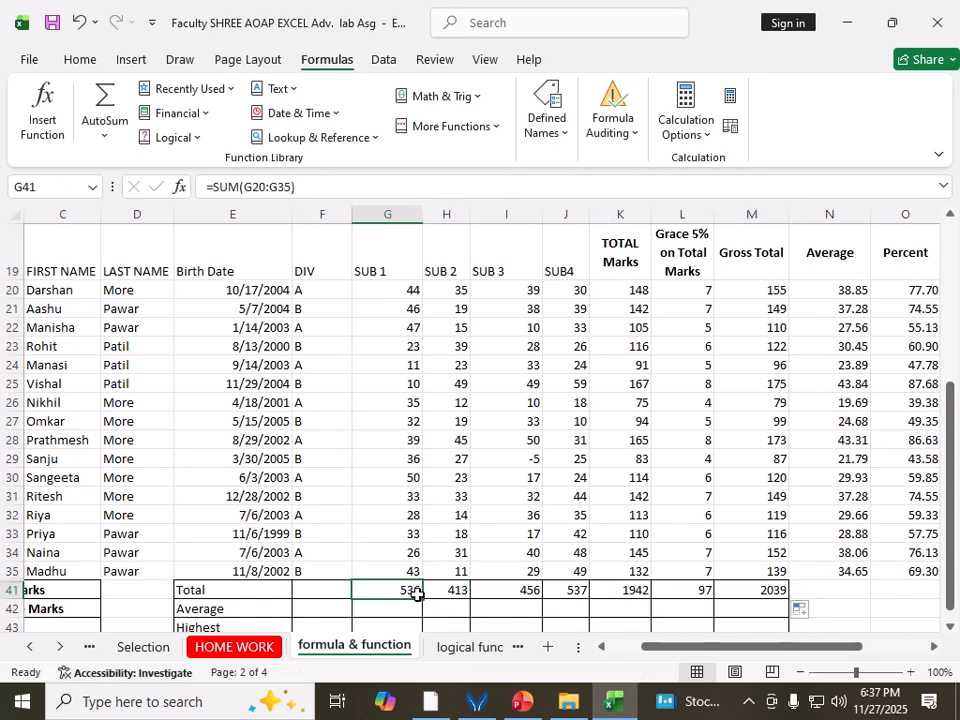
pyautogui.press('F2')
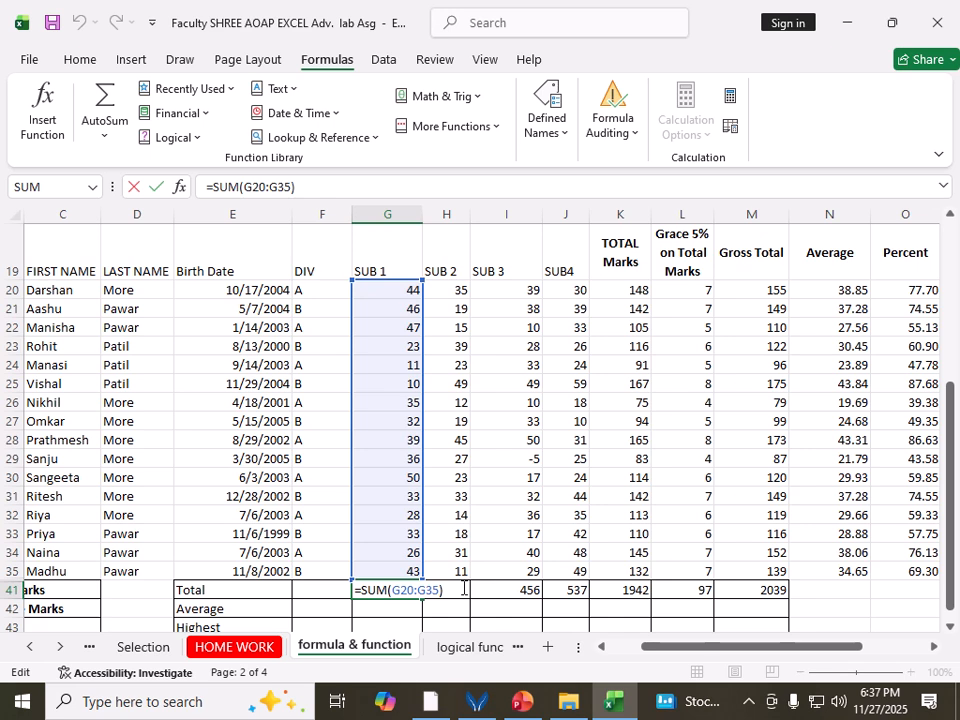
pyautogui.doubleClick(497, 590)
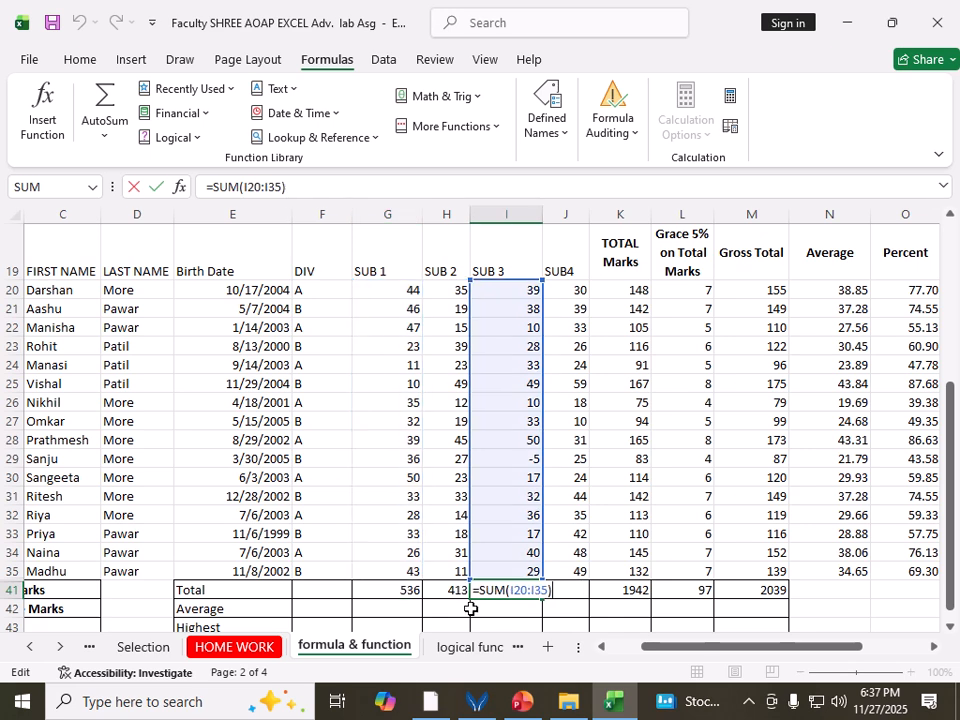
pyautogui.doubleClick(621, 591)
pyautogui.doubleClick(466, 591)
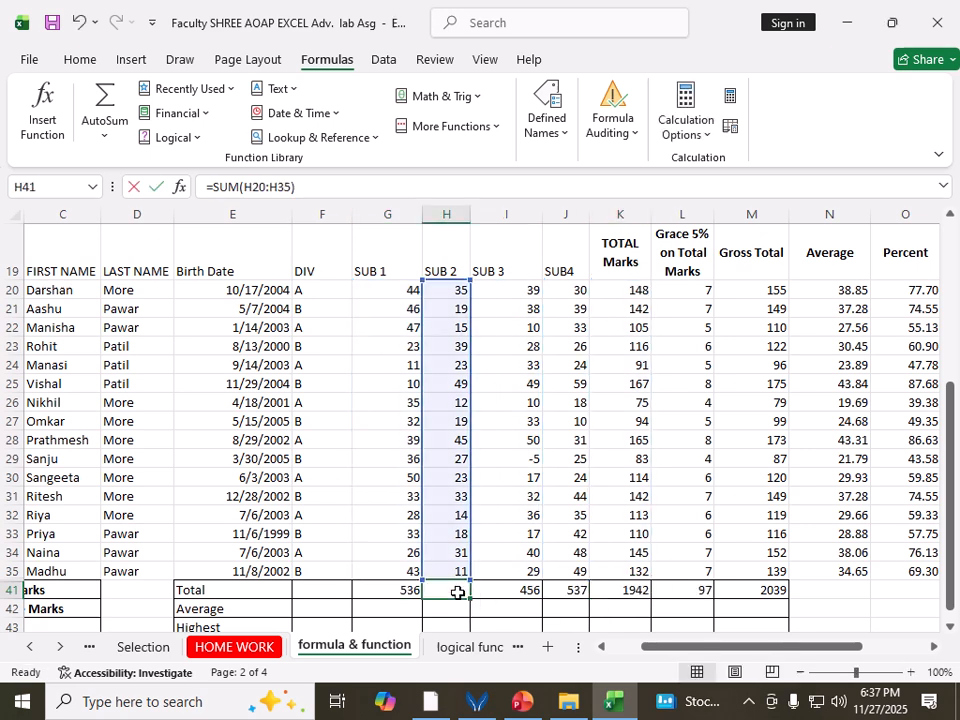
pyautogui.doubleClick(770, 591)
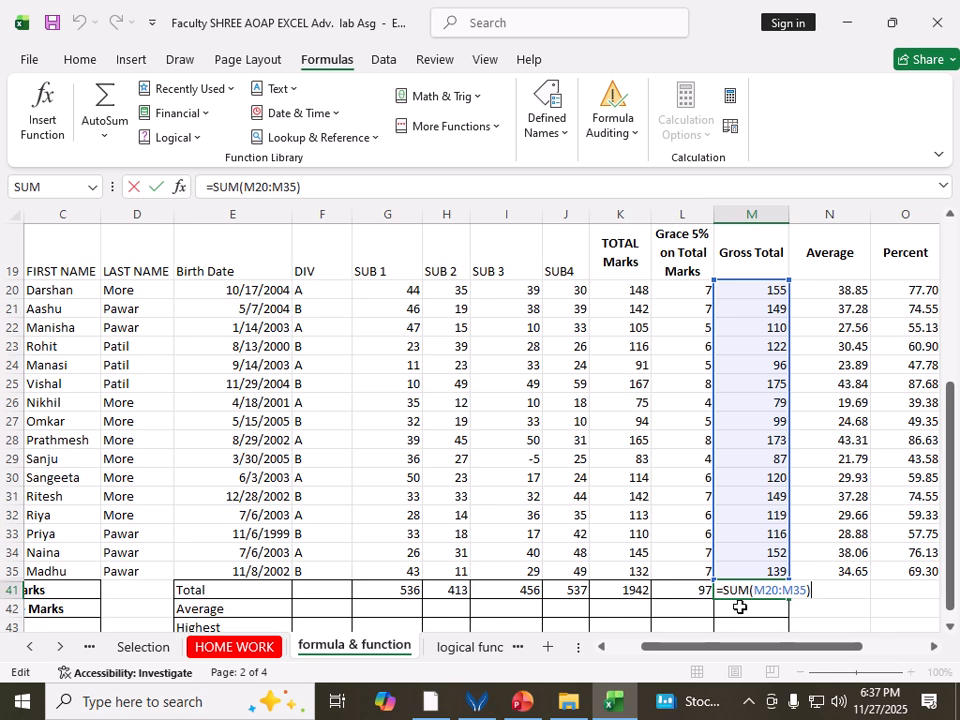
pyautogui.press('Escape')
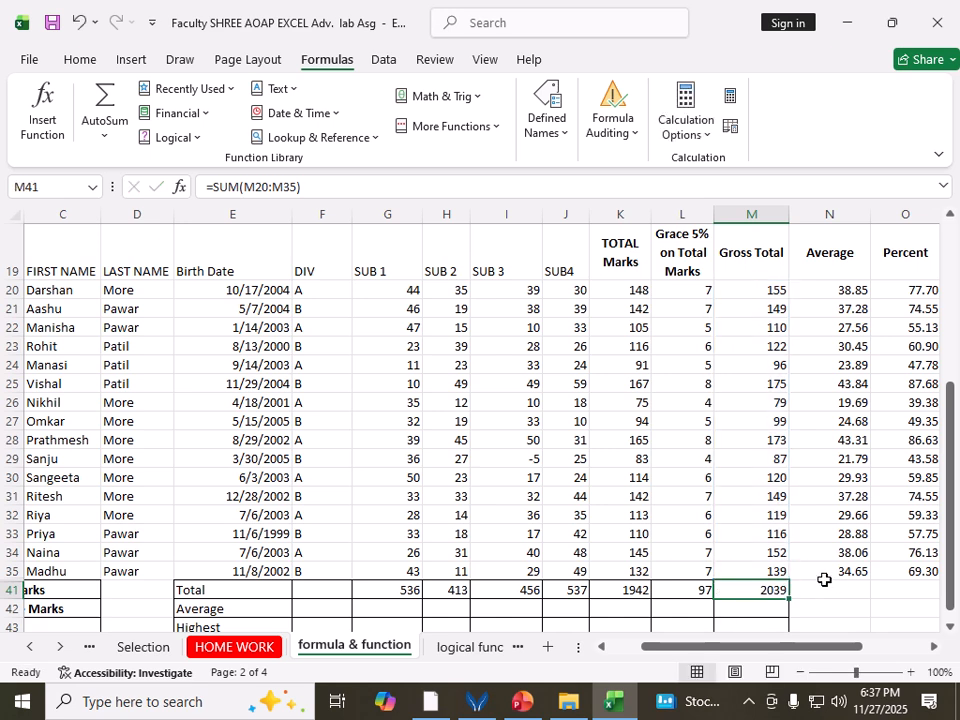
pyautogui.click(823, 577)
pyautogui.moveTo(950, 553); pyautogui.dragTo(951, 568)
pyautogui.click(391, 552)
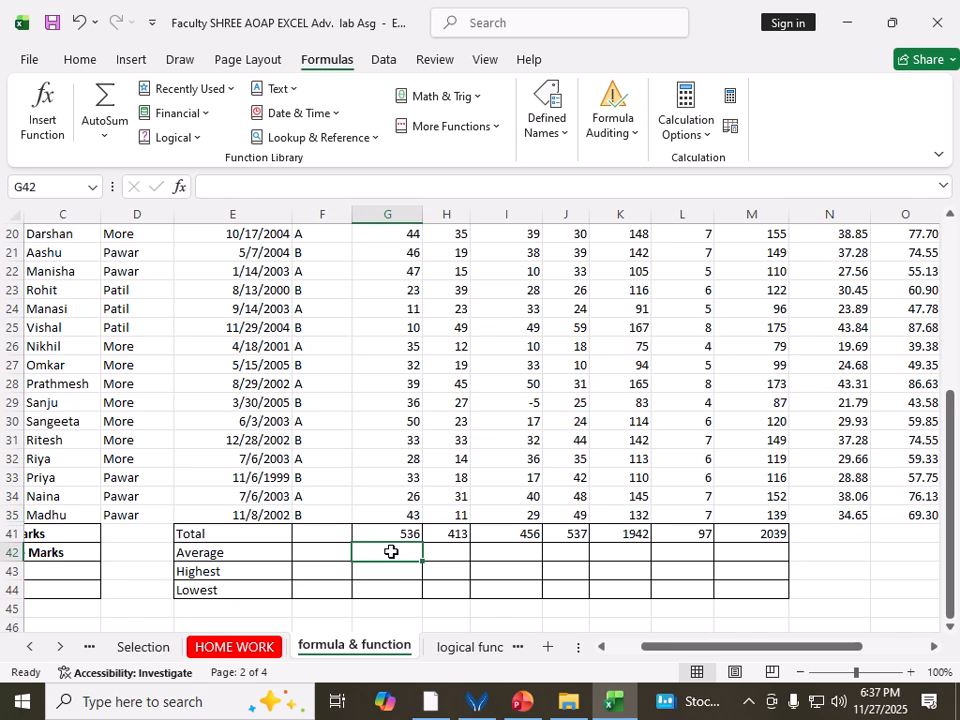
pyautogui.write('=')
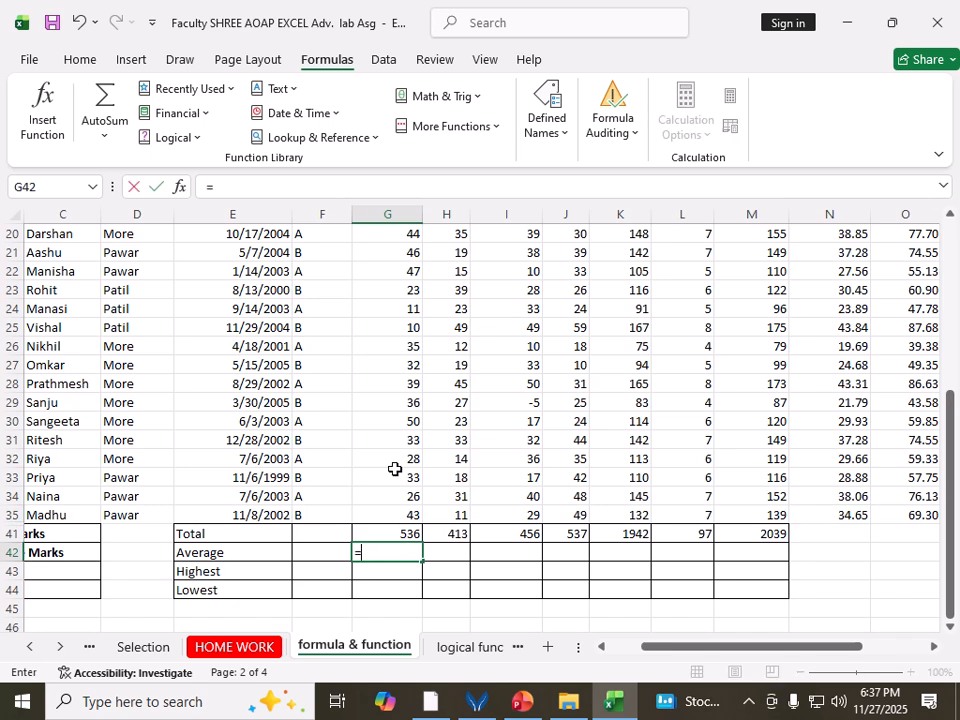
pyautogui.click(400, 531)
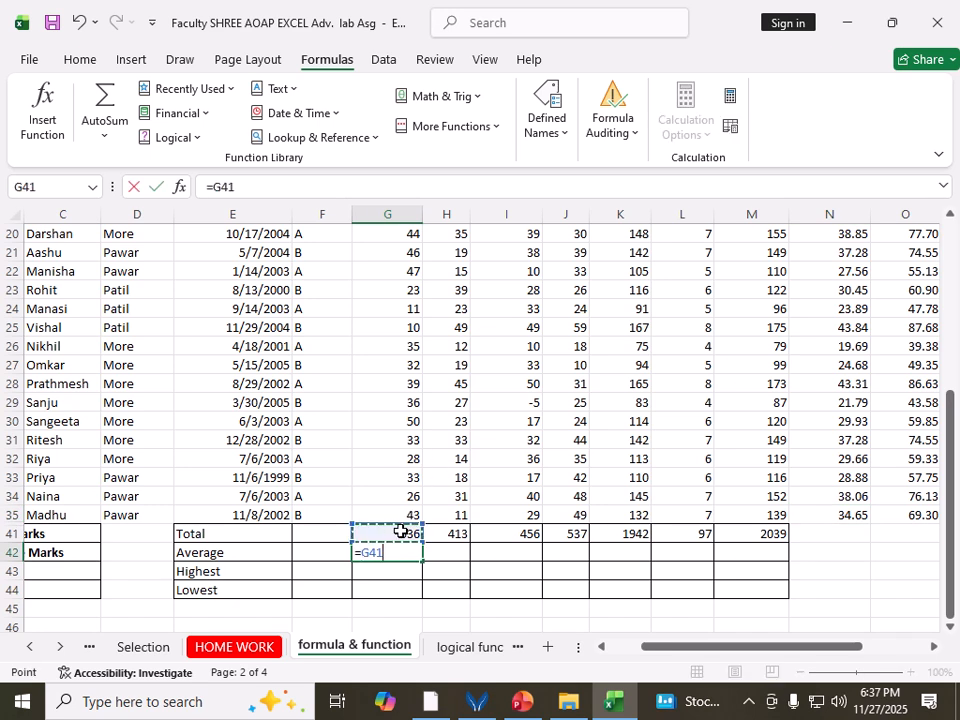
pyautogui.write('/')
pyautogui.press('BackSpace')
pyautogui.press('BackSpace')
pyautogui.press('BackSpace')
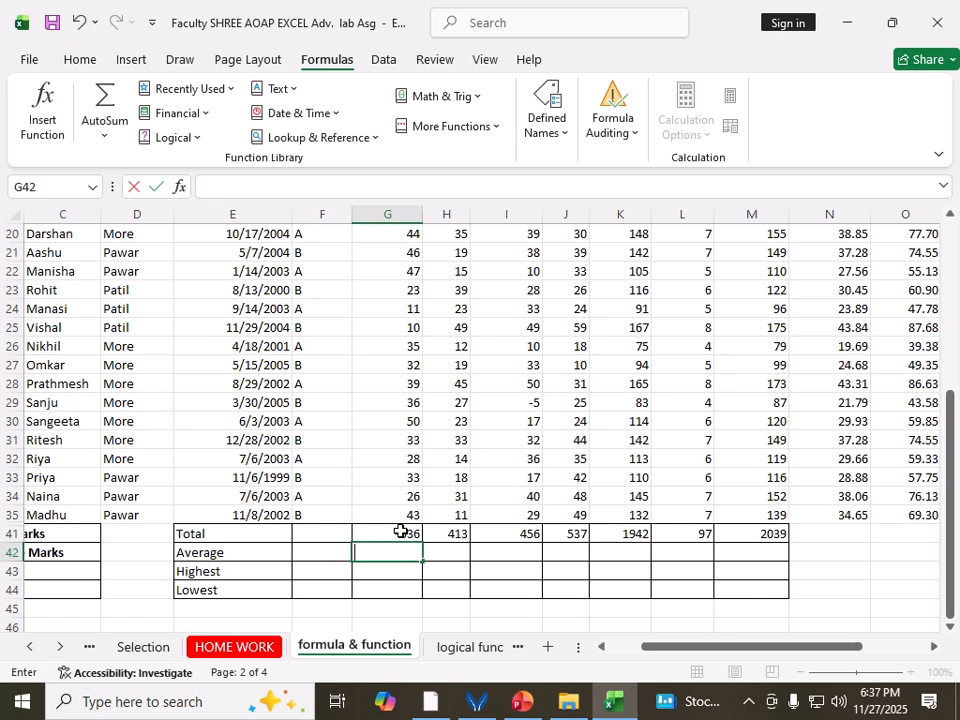
pyautogui.click(407, 607)
# Start inserting a function in G42, search the function list for average and choose AVERAGE.
pyautogui.click(398, 557)
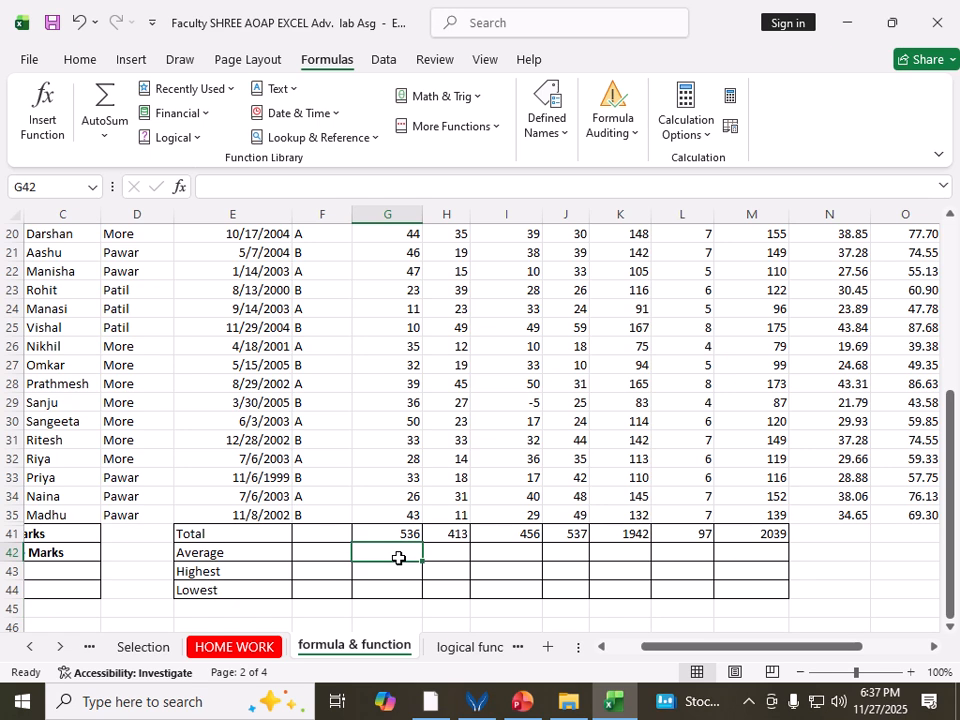
pyautogui.click(180, 188)
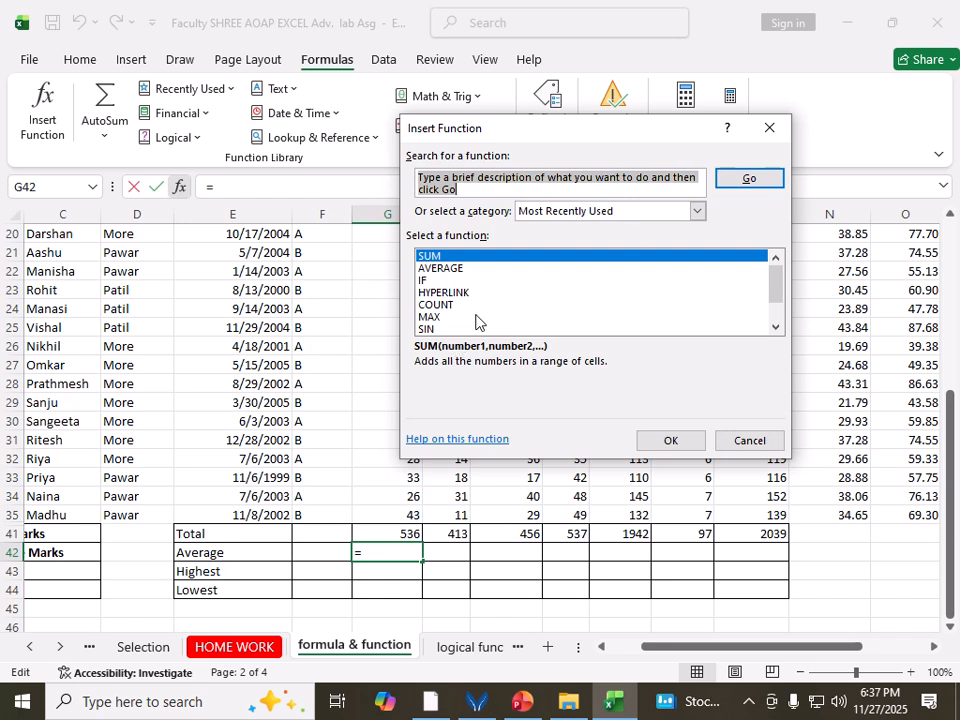
pyautogui.click(512, 212)
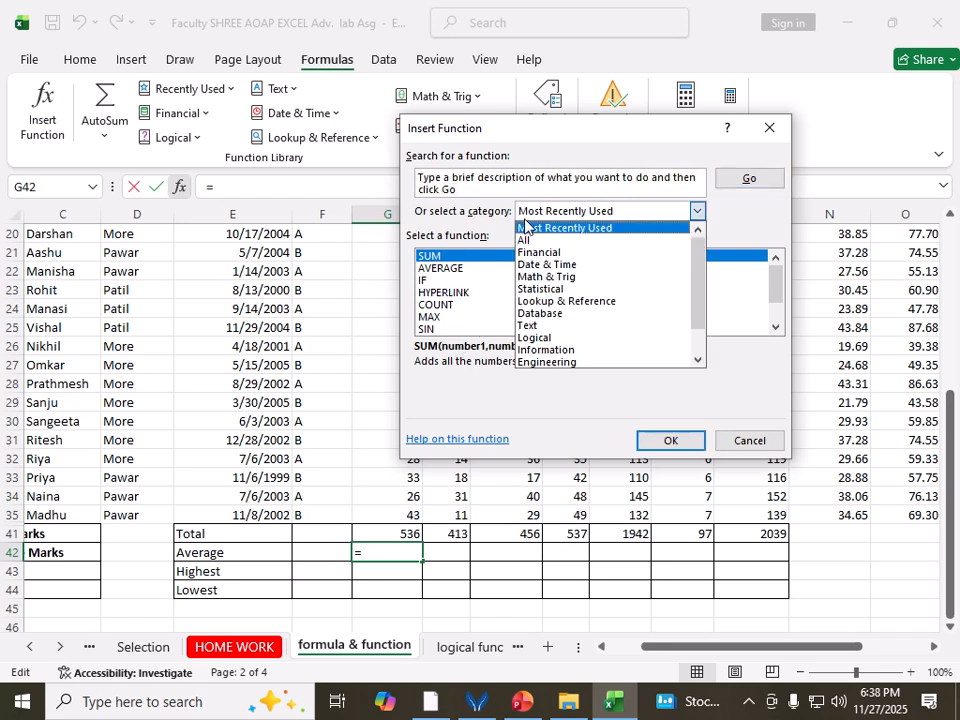
pyautogui.click(525, 238)
pyautogui.click(443, 281)
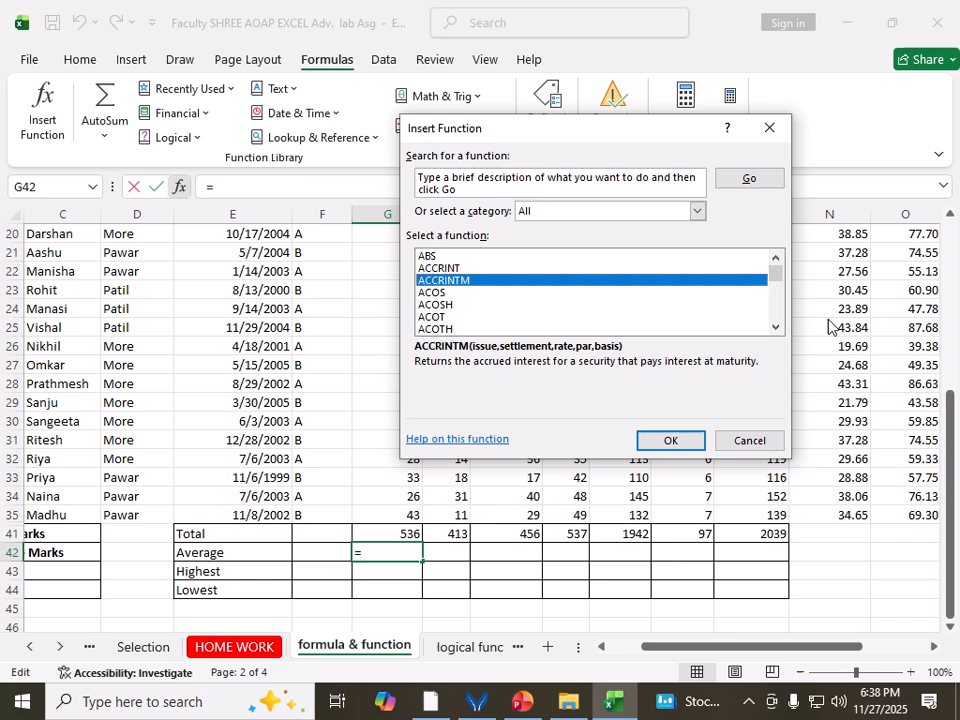
pyautogui.click(776, 327)
pyautogui.click(776, 327)
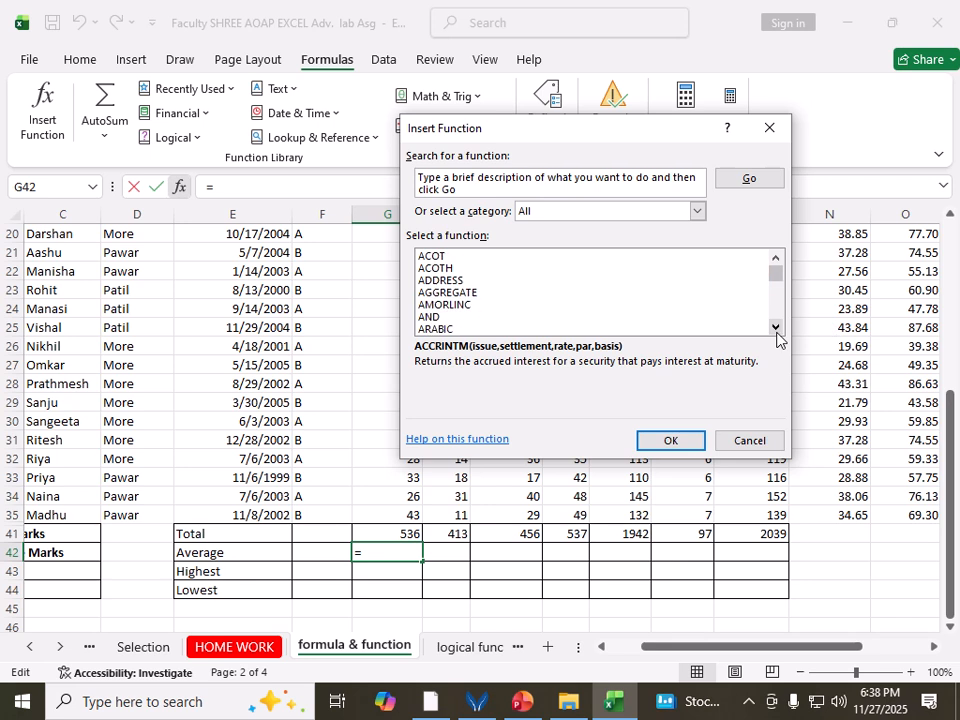
pyautogui.click(450, 189)
pyautogui.write('a')
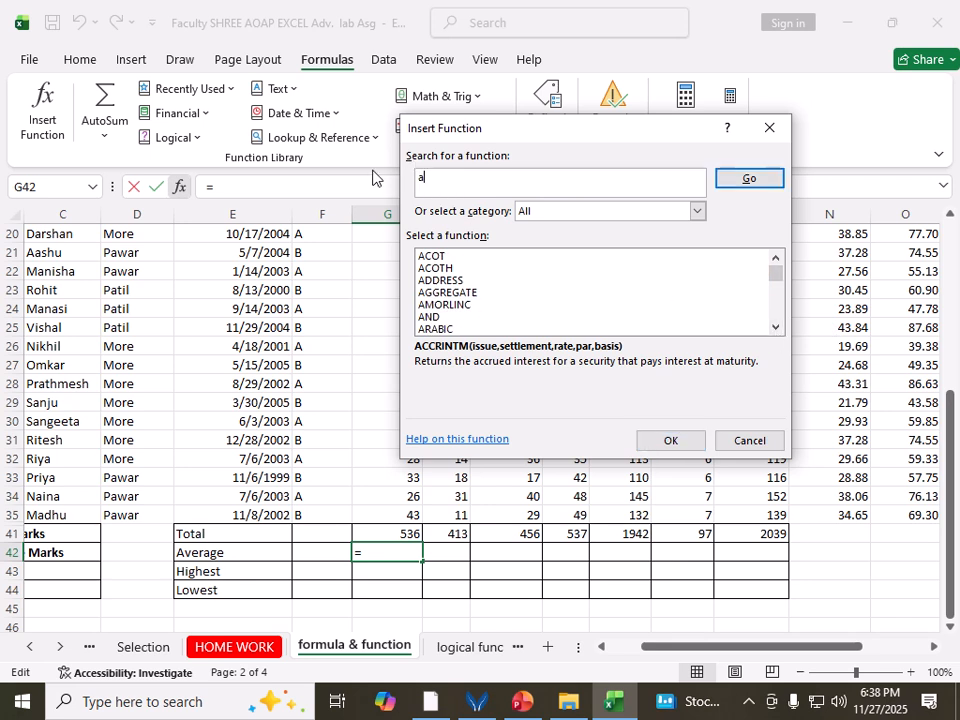
pyautogui.write('verage')
pyautogui.click(749, 178)
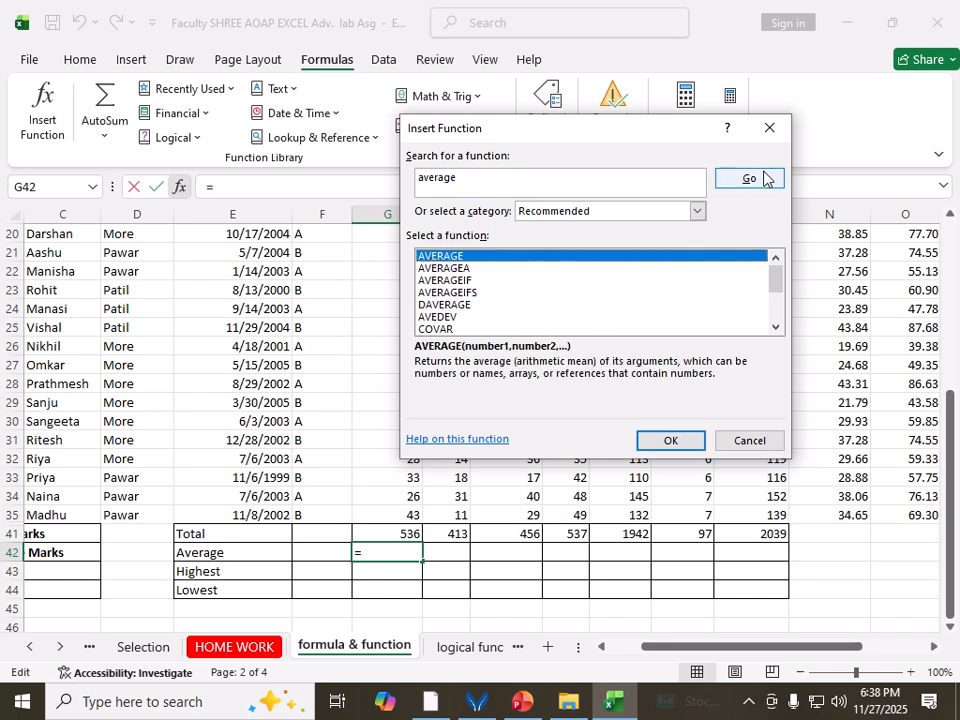
pyautogui.click(690, 438)
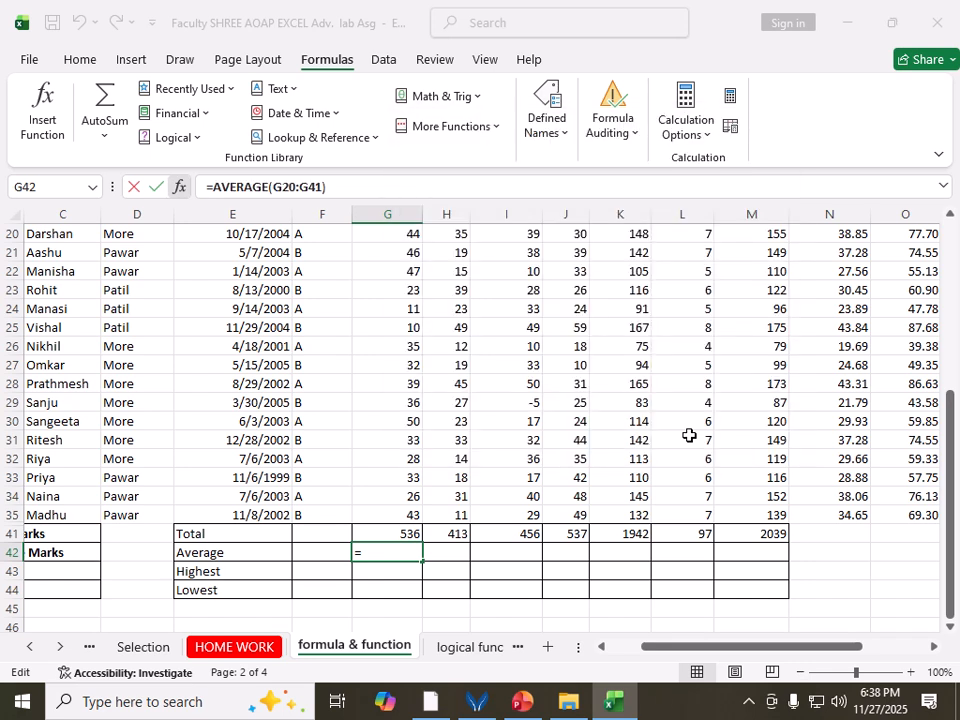
# Set AVERAGE's first argument to the SUB 1 marks in G20:G35 and enter the function in G42.
pyautogui.moveTo(520, 148); pyautogui.dragTo(678, 247)
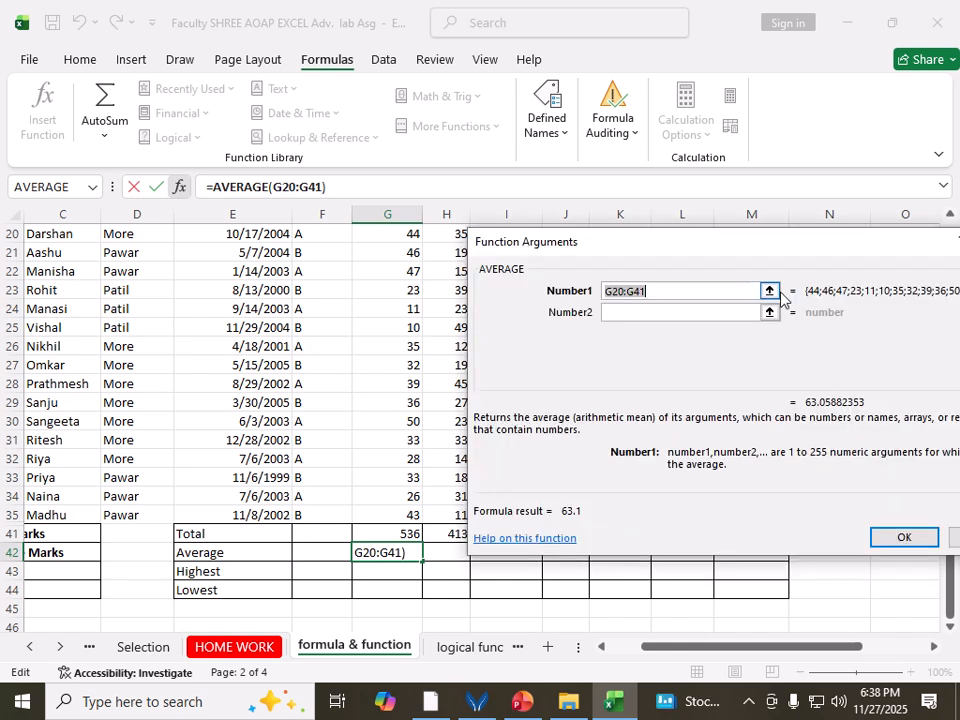
pyautogui.click(770, 291)
pyautogui.moveTo(879, 257); pyautogui.dragTo(948, 381)
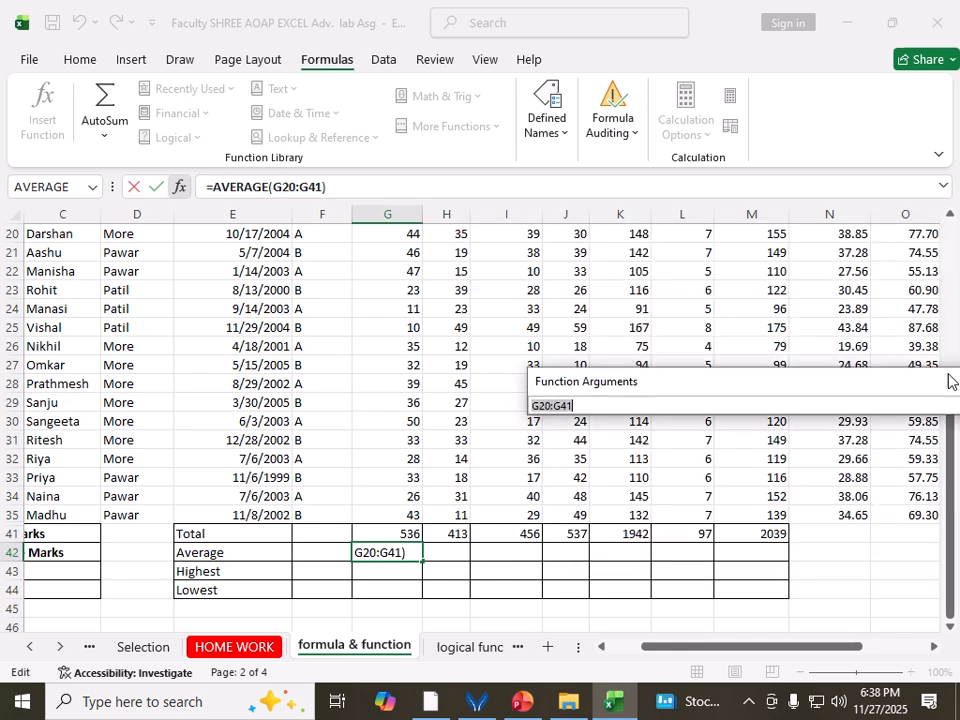
pyautogui.click(950, 215)
pyautogui.moveTo(410, 300); pyautogui.dragTo(407, 571)
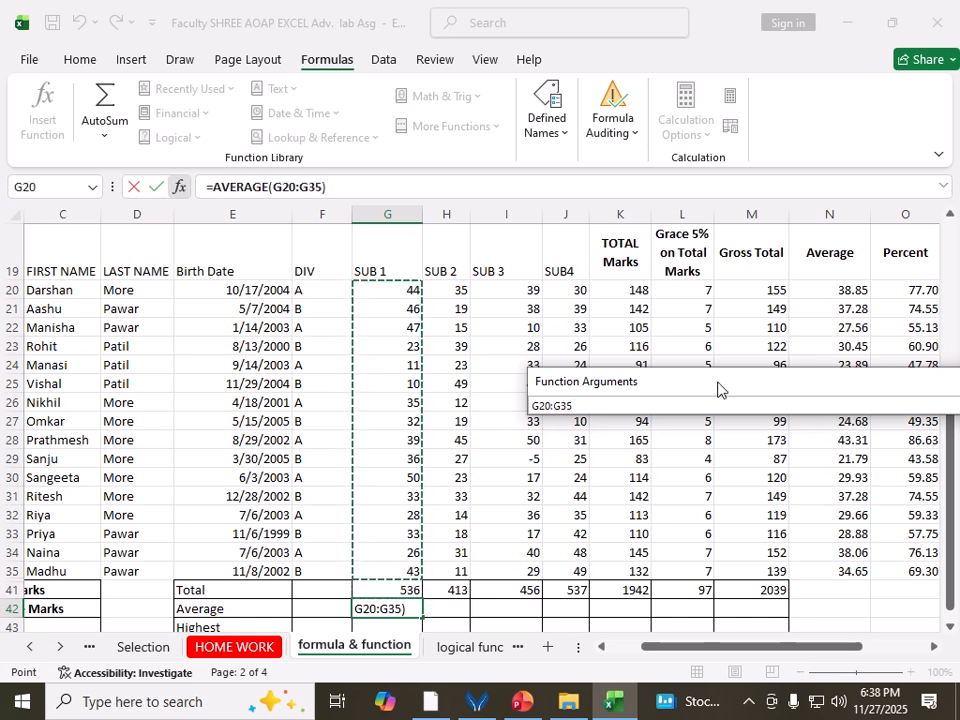
pyautogui.moveTo(718, 389); pyautogui.dragTo(439, 223)
pyautogui.click(789, 240)
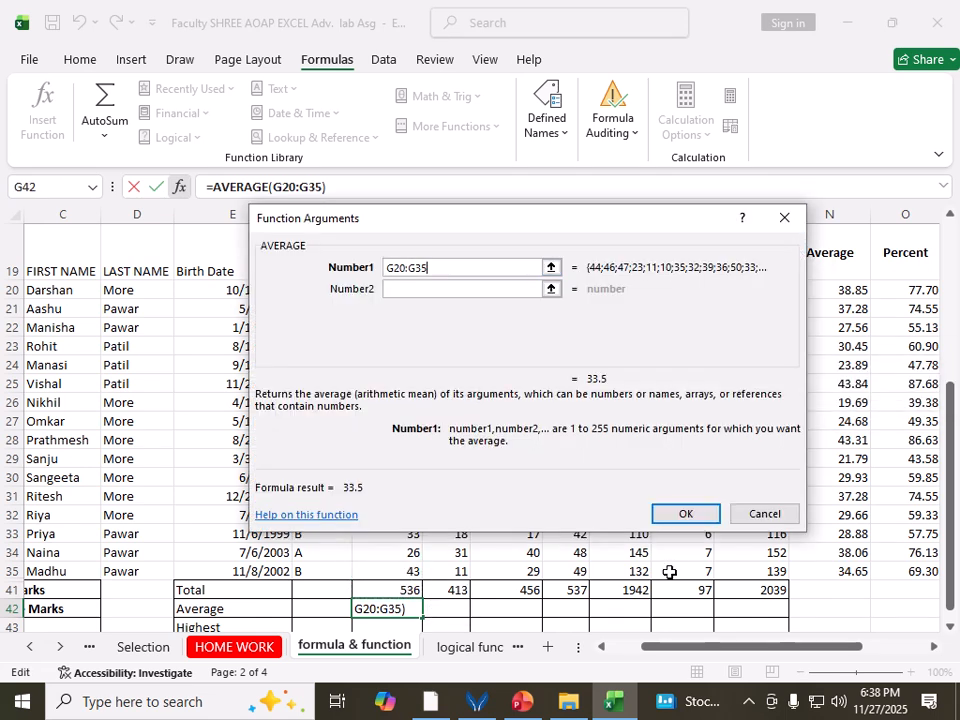
pyautogui.click(690, 514)
# Fill the AVERAGE formula from G42 across the Average row to M42.
pyautogui.moveTo(953, 530); pyautogui.dragTo(953, 545)
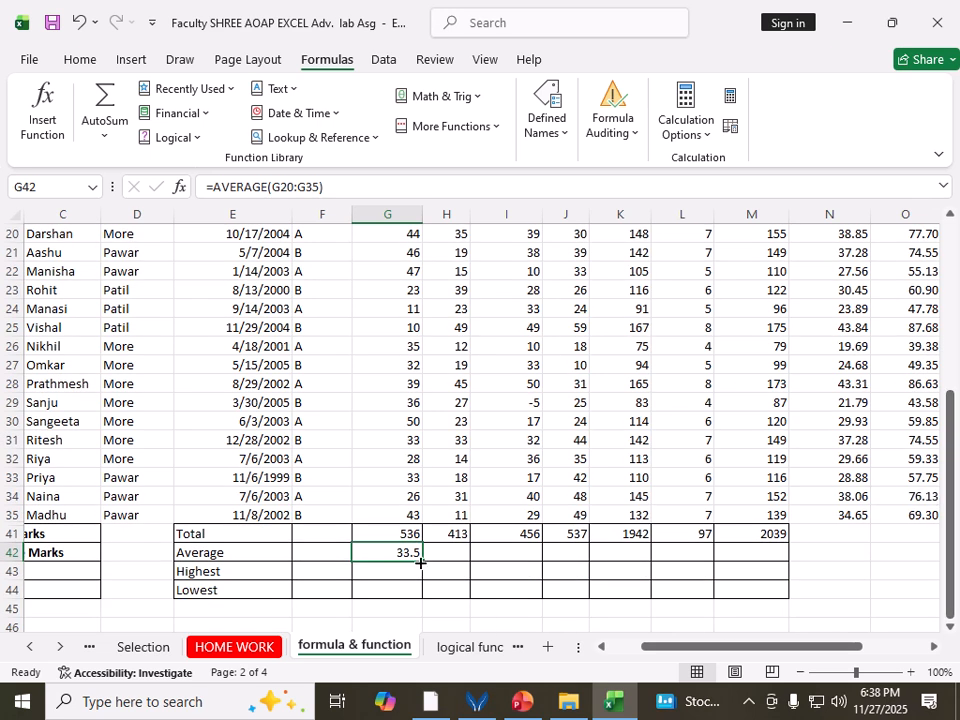
pyautogui.moveTo(420, 563); pyautogui.dragTo(818, 588)
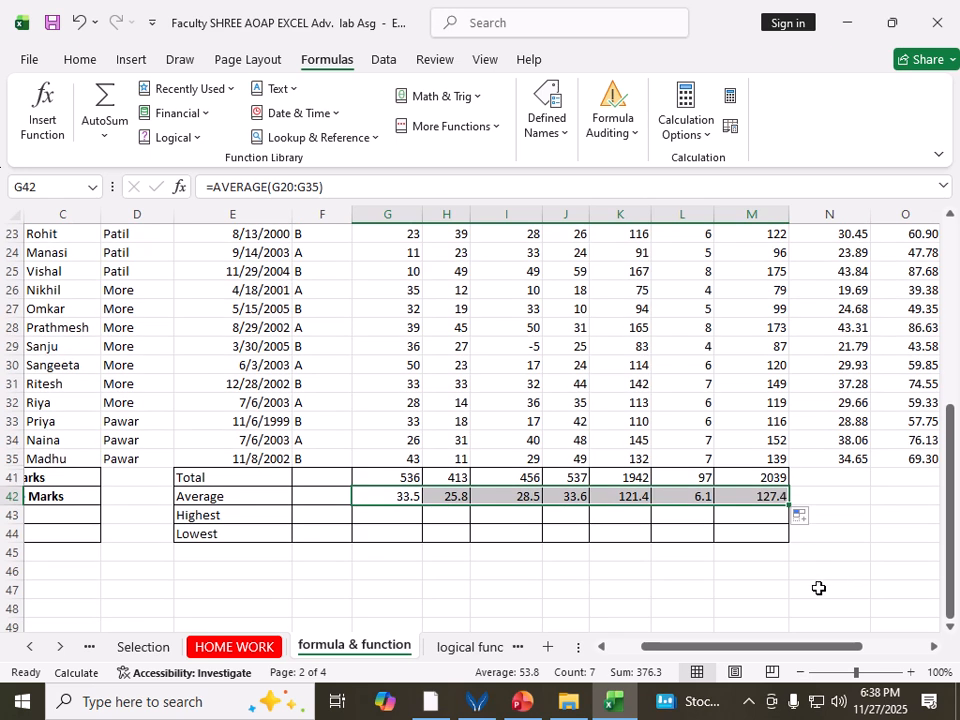
pyautogui.click(818, 588)
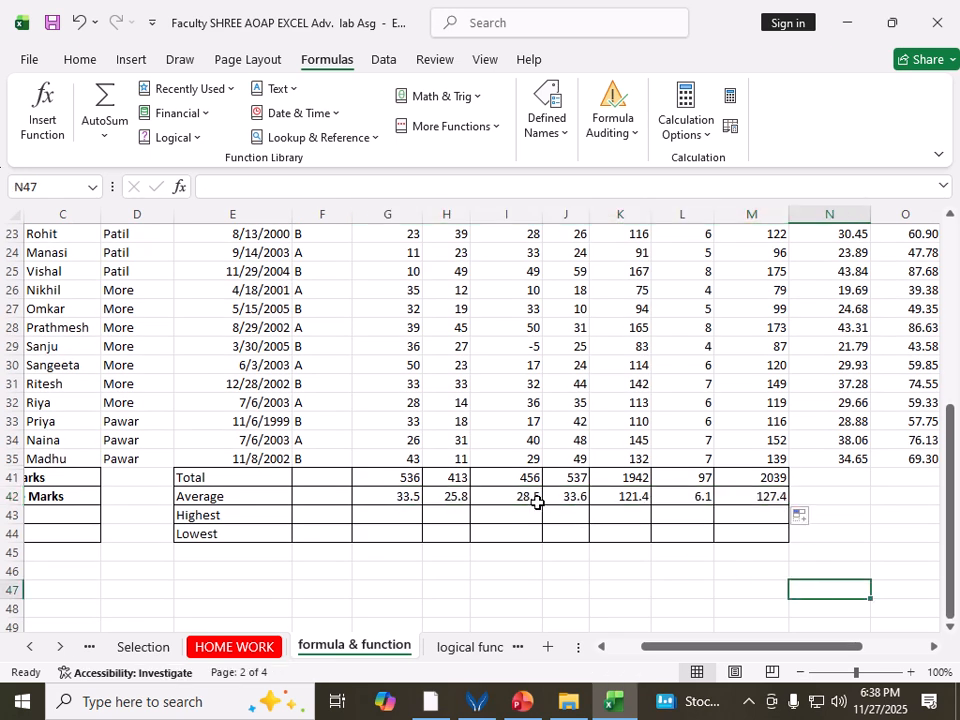
pyautogui.moveTo(523, 499); pyautogui.dragTo(609, 497)
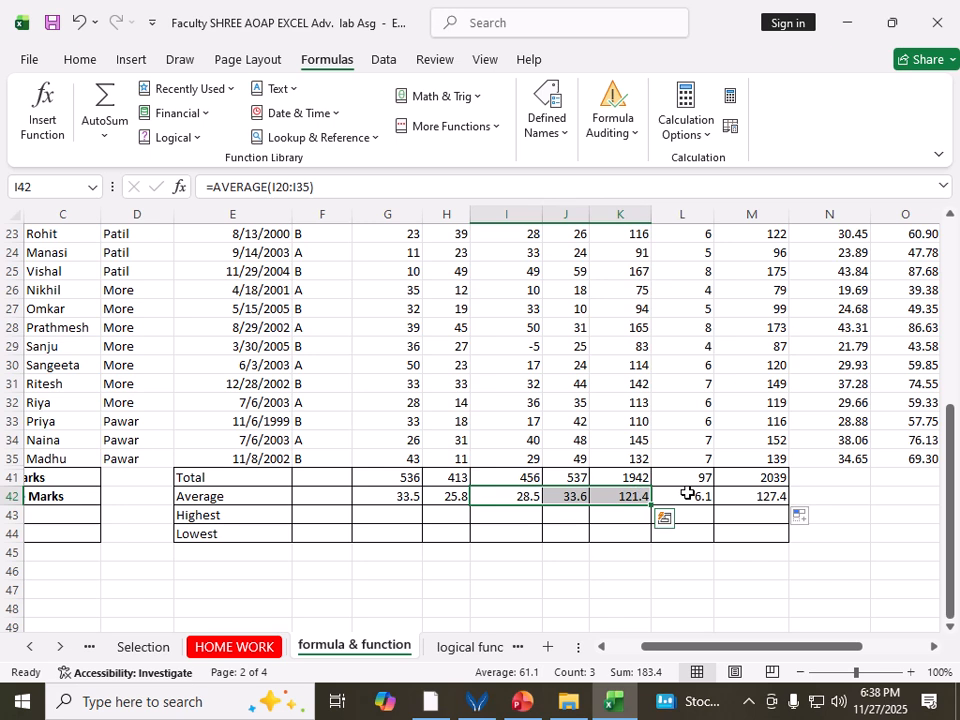
pyautogui.scroll(1, 505, 567)
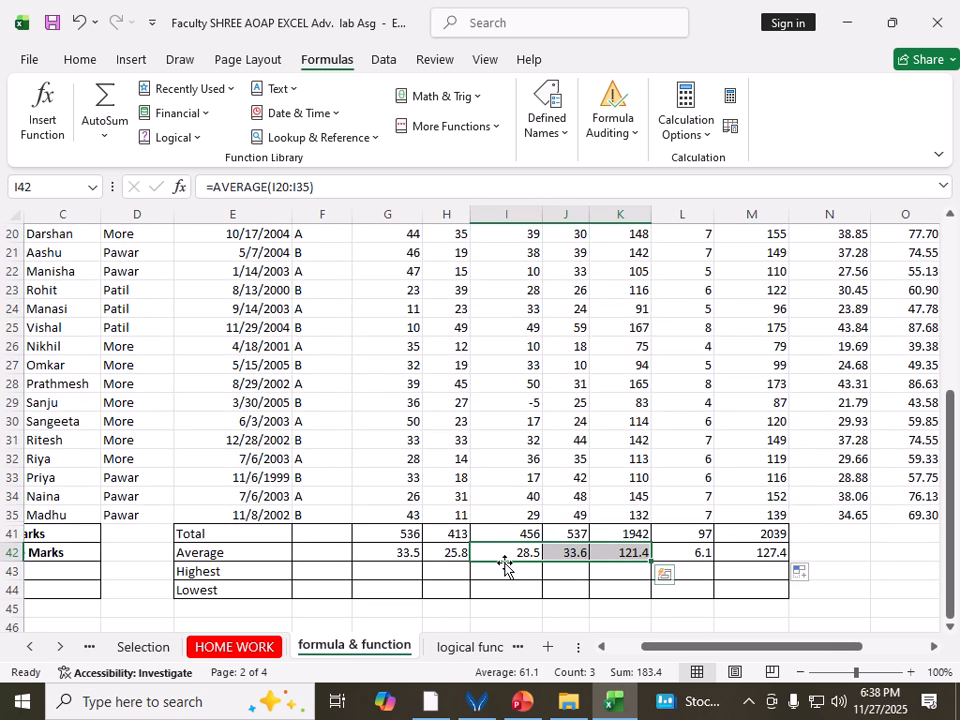
pyautogui.click(452, 588)
pyautogui.moveTo(408, 556); pyautogui.dragTo(446, 553)
pyautogui.rightClick(446, 553)
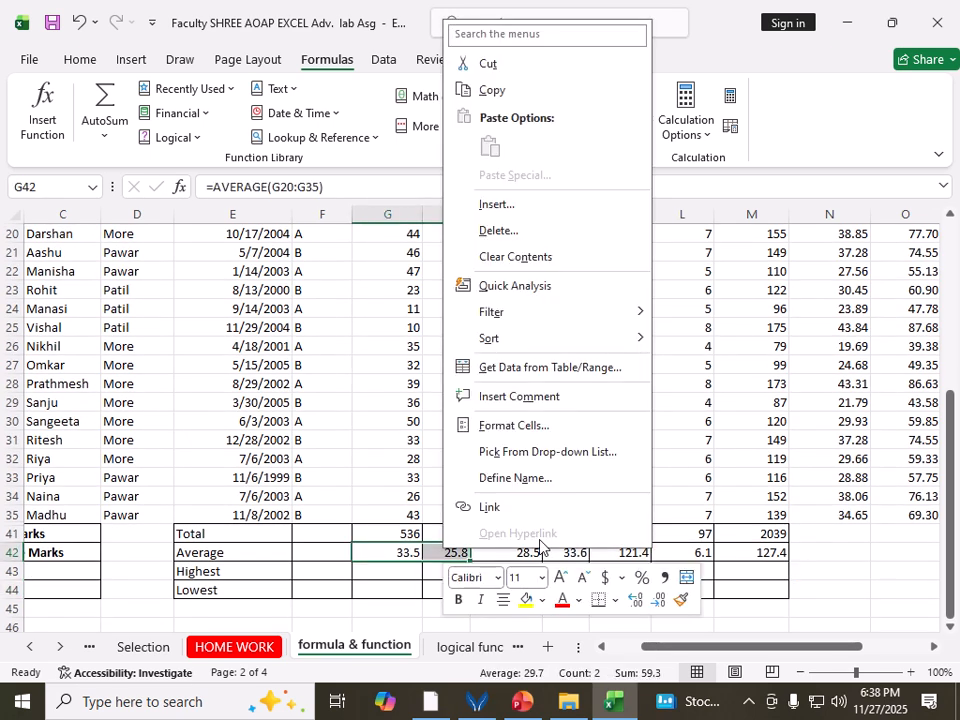
pyautogui.scroll(-2, 799, 583)
pyautogui.click(823, 519)
pyautogui.click(829, 469)
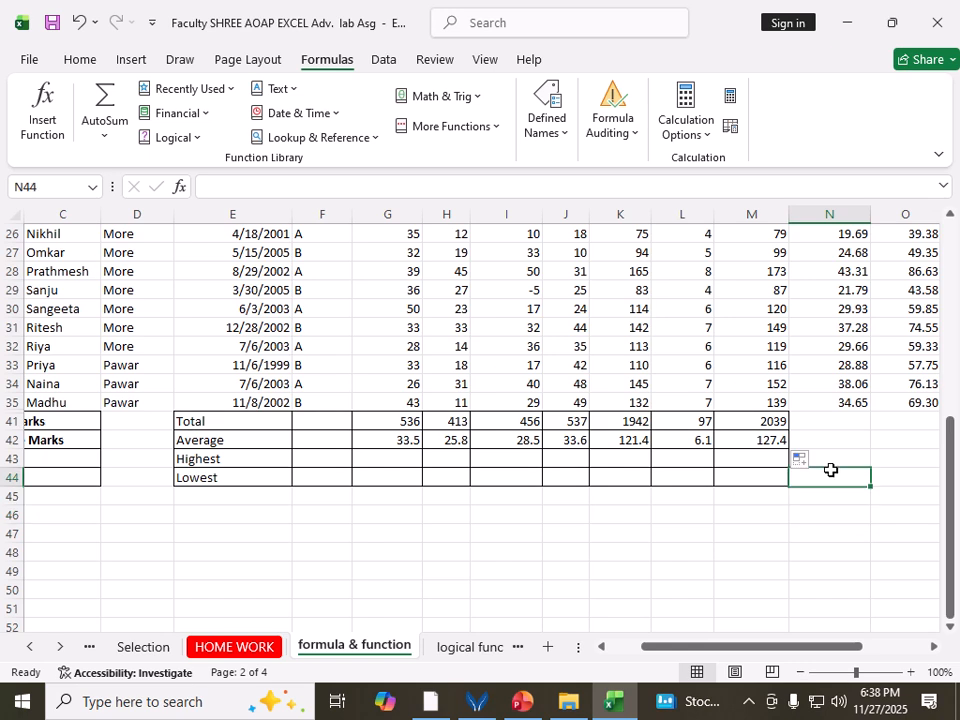
pyautogui.click(394, 439)
pyautogui.rightClick(638, 440)
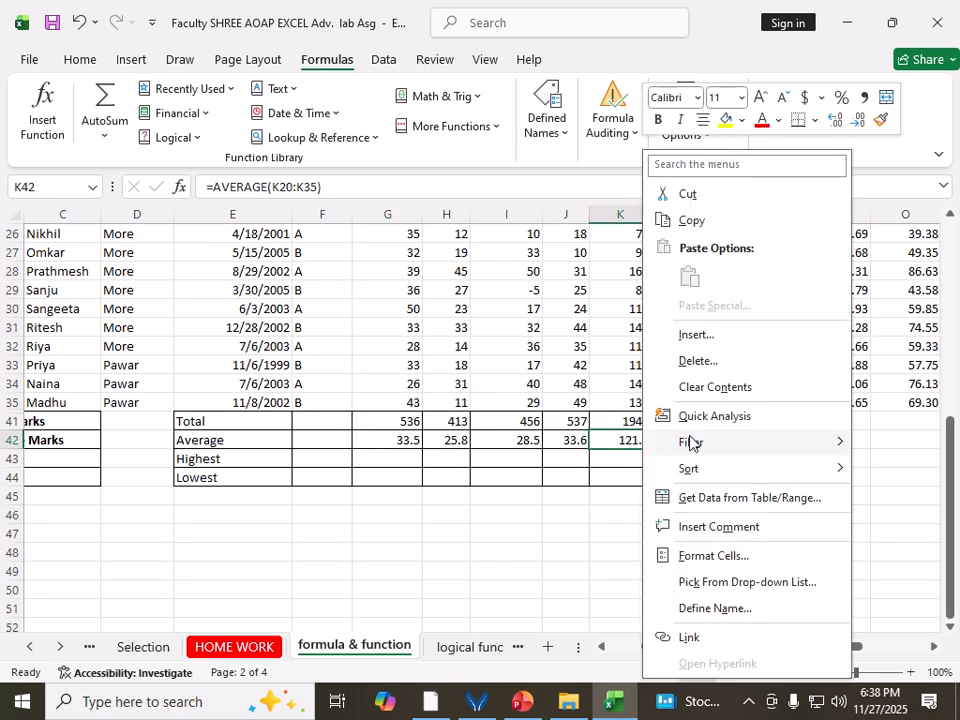
pyautogui.moveTo(690, 441)
pyautogui.click(446, 497)
pyautogui.click(407, 441)
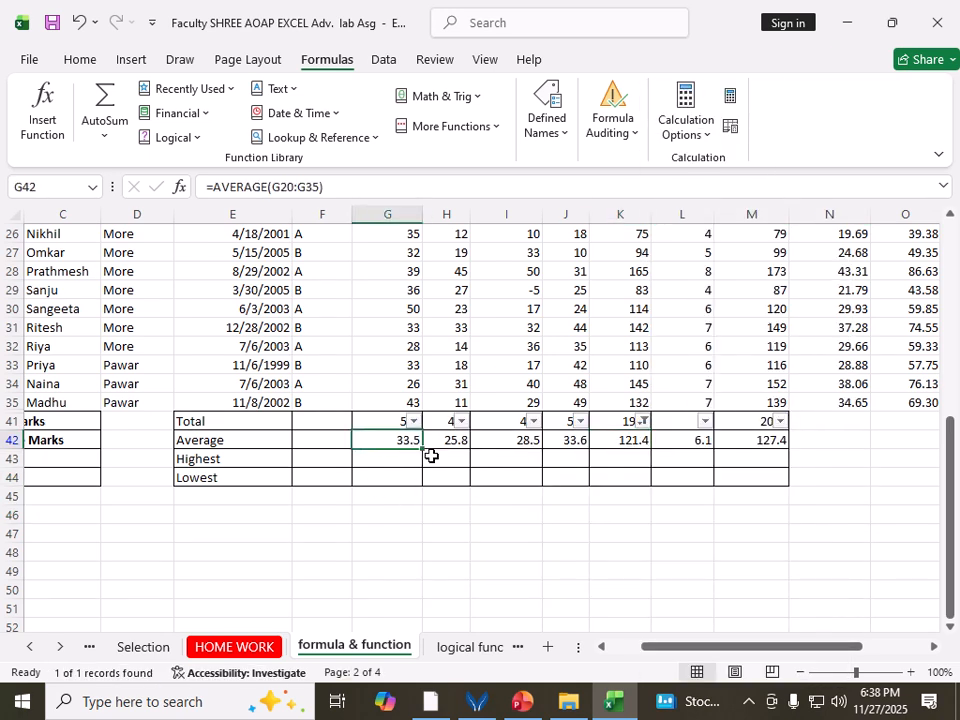
pyautogui.hotkey('ctrl', 'z')
# Format the averages in G42:M42 to show two decimal places.
pyautogui.click(400, 440)
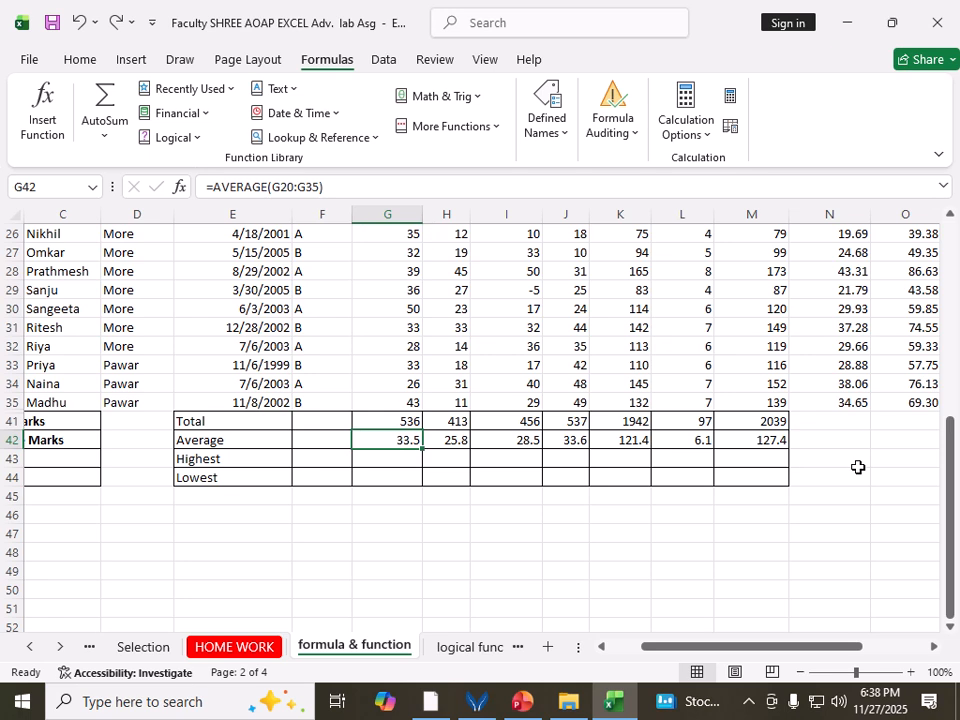
pyautogui.hotkey('shift', 'Right')
pyautogui.hotkey('shift', 'Right')
pyautogui.hotkey('shift', 'Right')
pyautogui.hotkey('shift', 'Right')
pyautogui.hotkey('shift', 'Right')
pyautogui.hotkey('shift', 'Right')
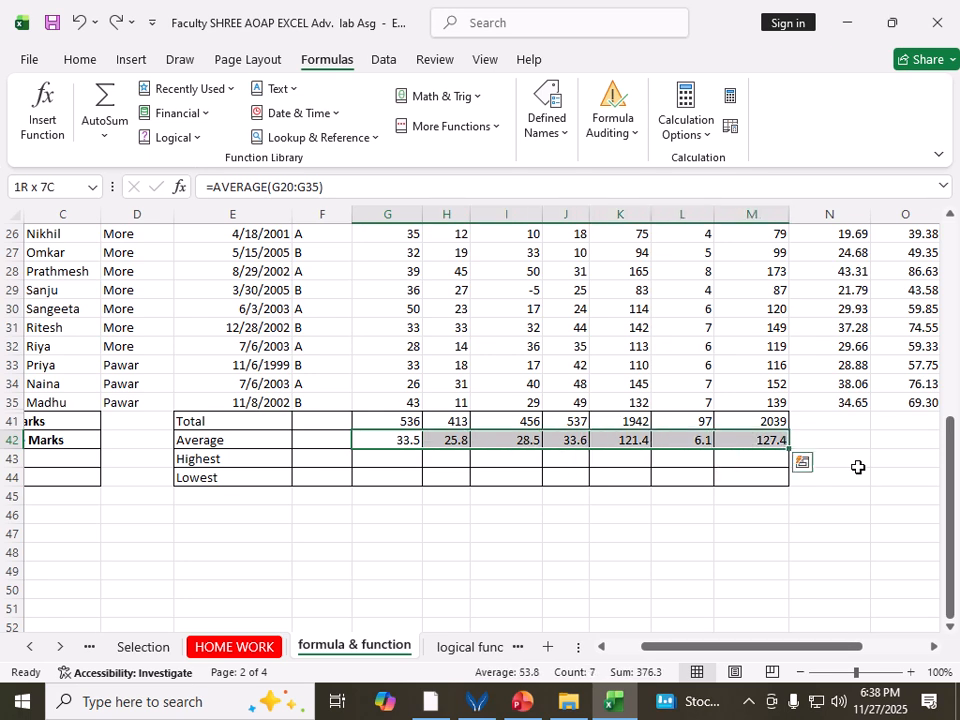
pyautogui.click(88, 60)
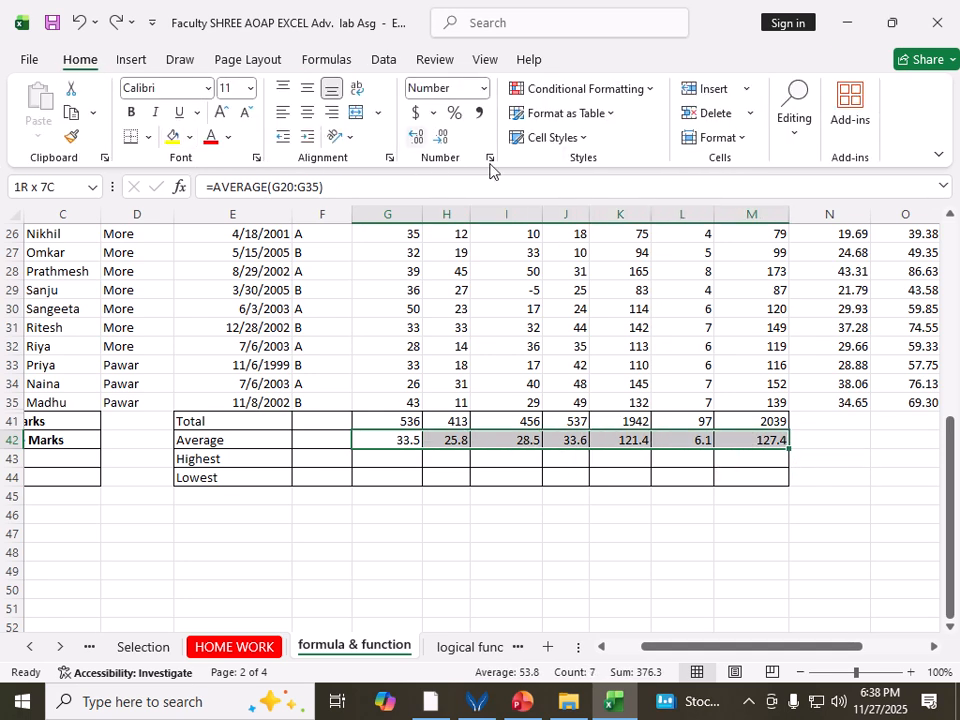
pyautogui.click(418, 137)
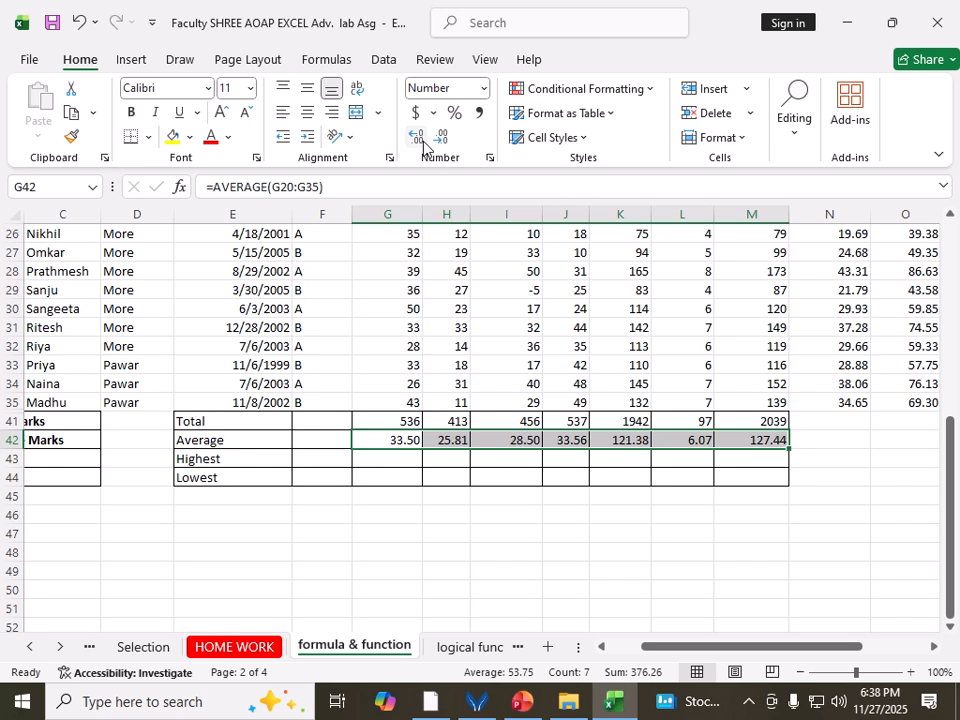
pyautogui.click(476, 520)
pyautogui.rightClick(476, 520)
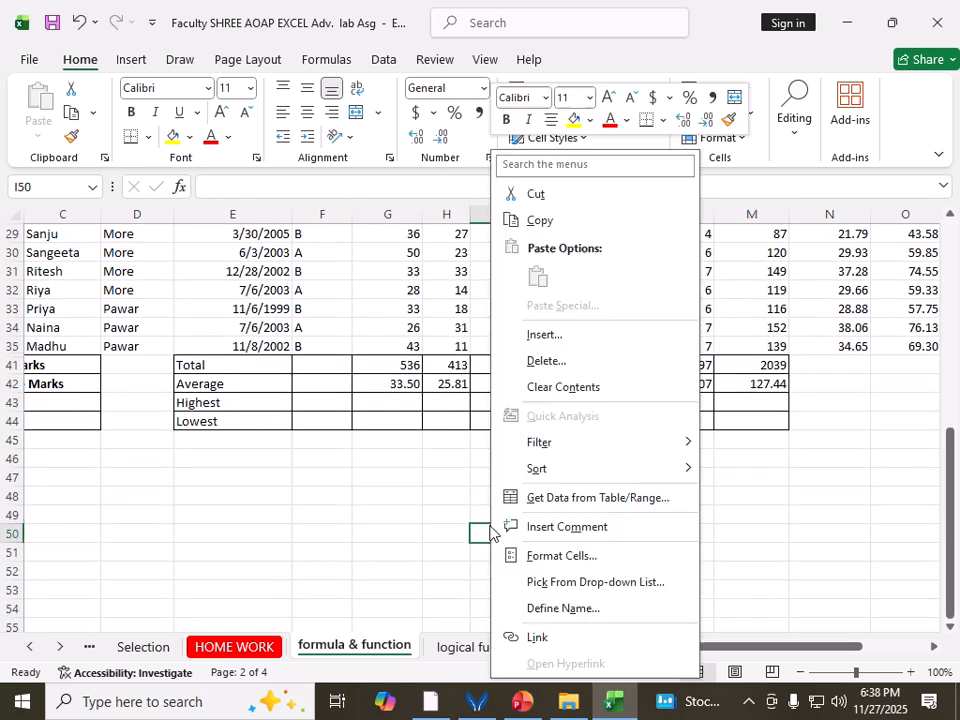
pyautogui.click(400, 529)
pyautogui.click(401, 461)
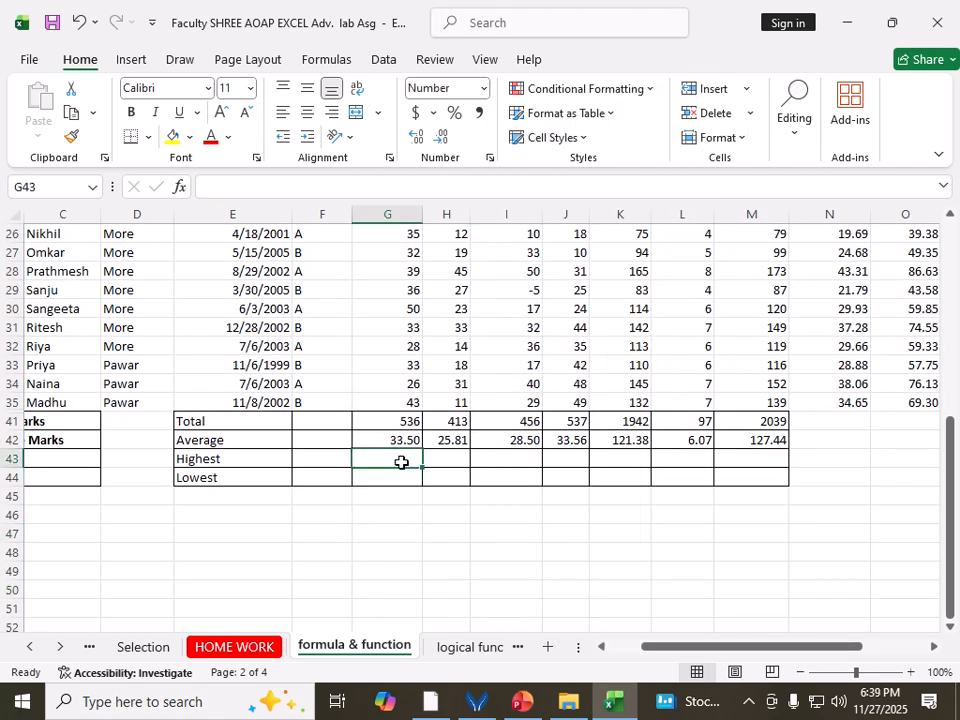
pyautogui.moveTo(949, 476); pyautogui.dragTo(949, 478)
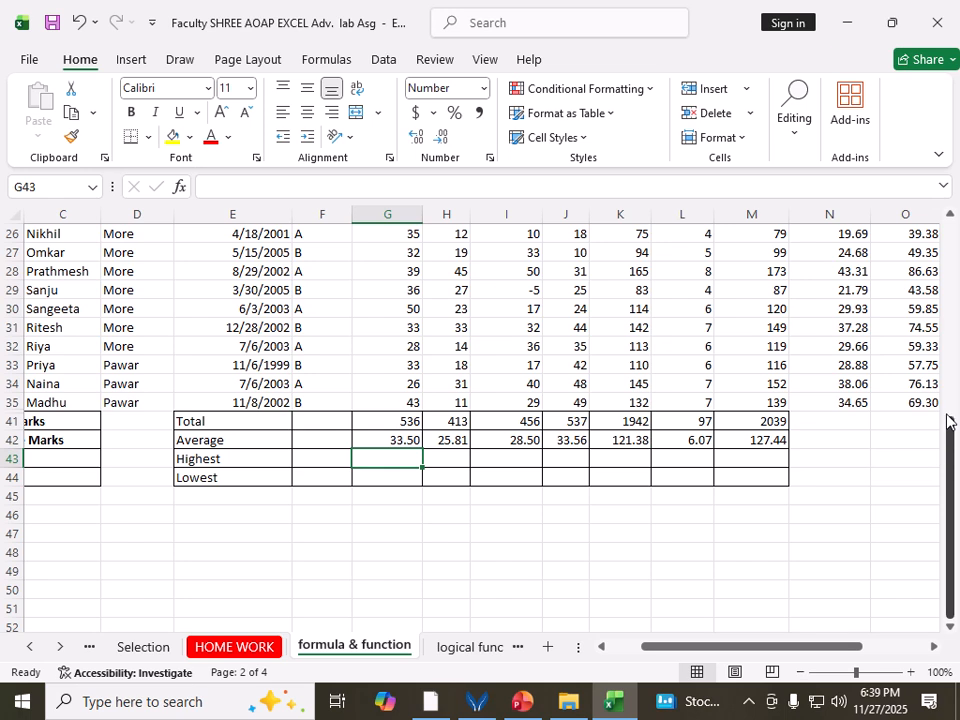
pyautogui.rightClick(949, 430)
pyautogui.click(950, 422)
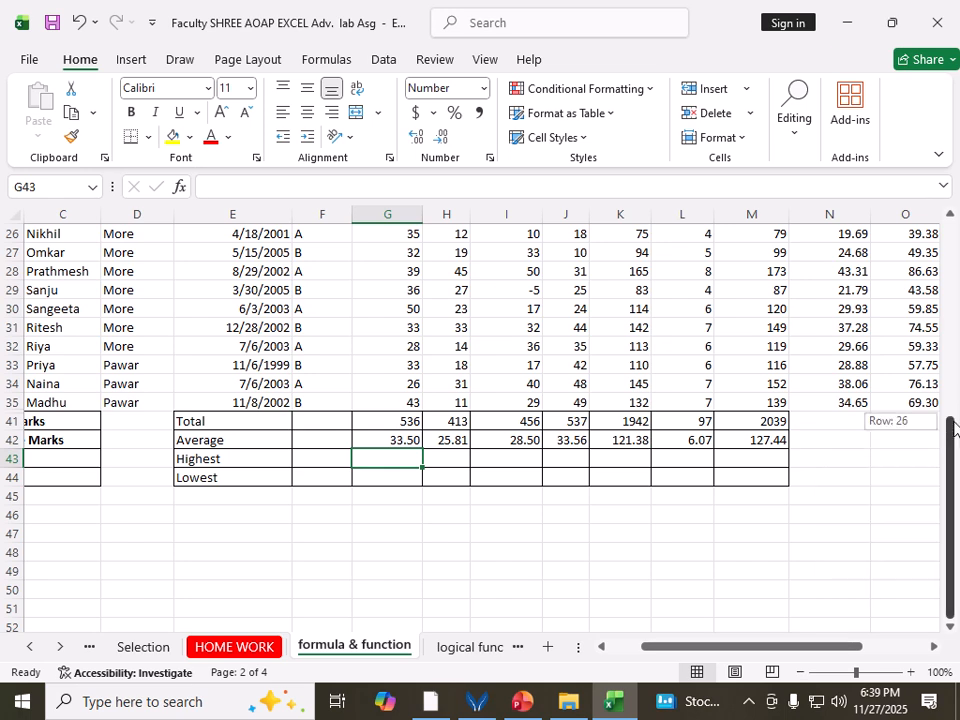
pyautogui.rightClick(950, 420)
pyautogui.scroll(1, 733, 578)
pyautogui.rightClick(739, 568)
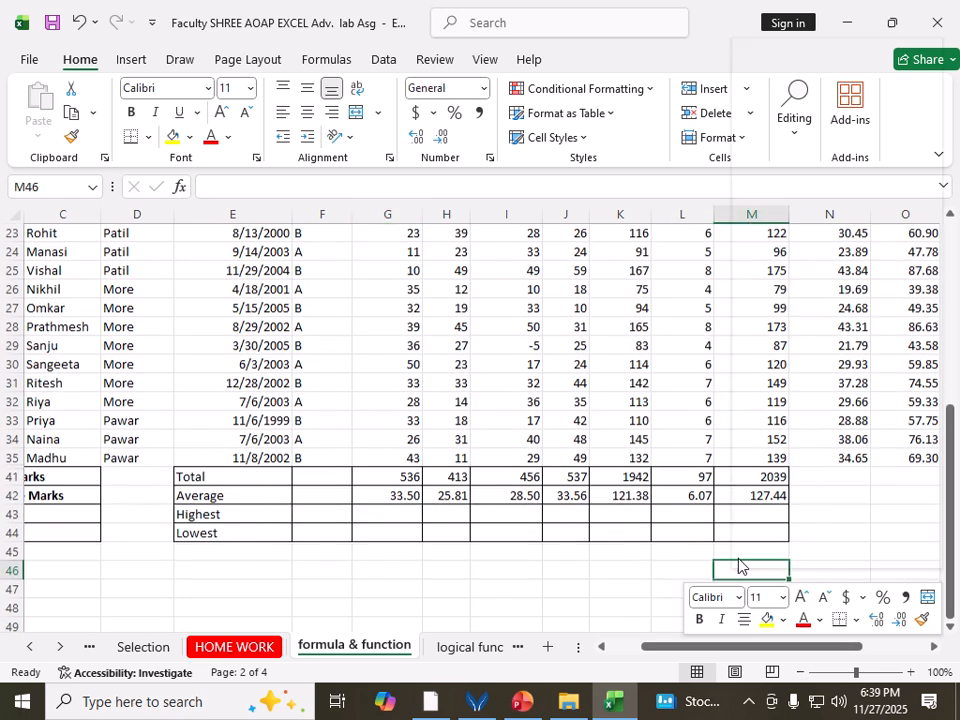
pyautogui.rightClick(949, 479)
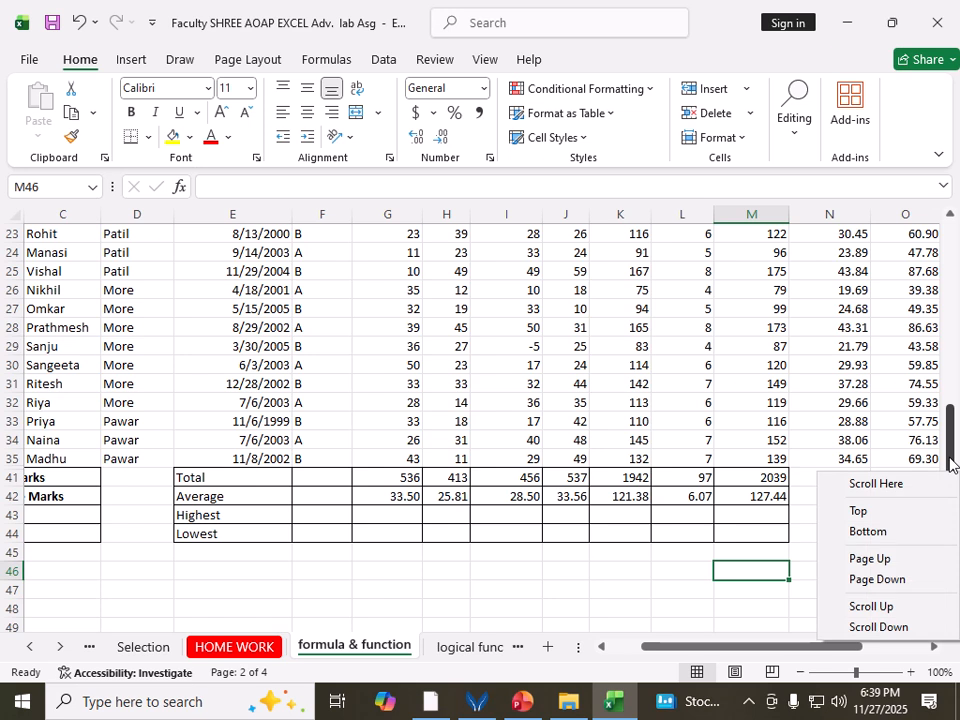
pyautogui.rightClick(949, 462)
pyautogui.click(916, 470)
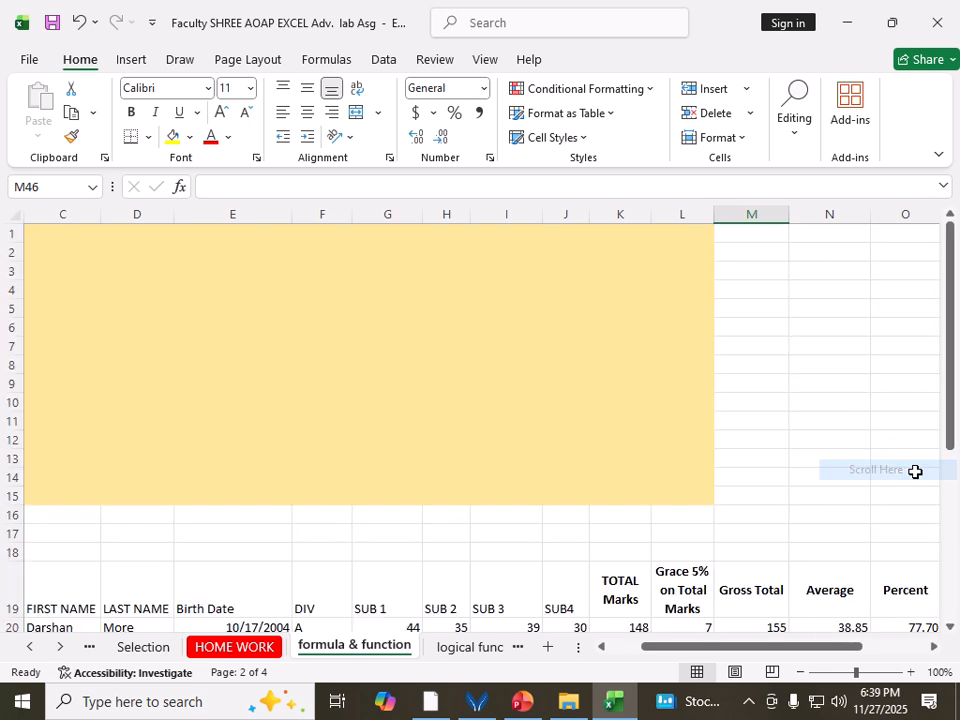
pyautogui.rightClick(915, 476)
pyautogui.click(864, 495)
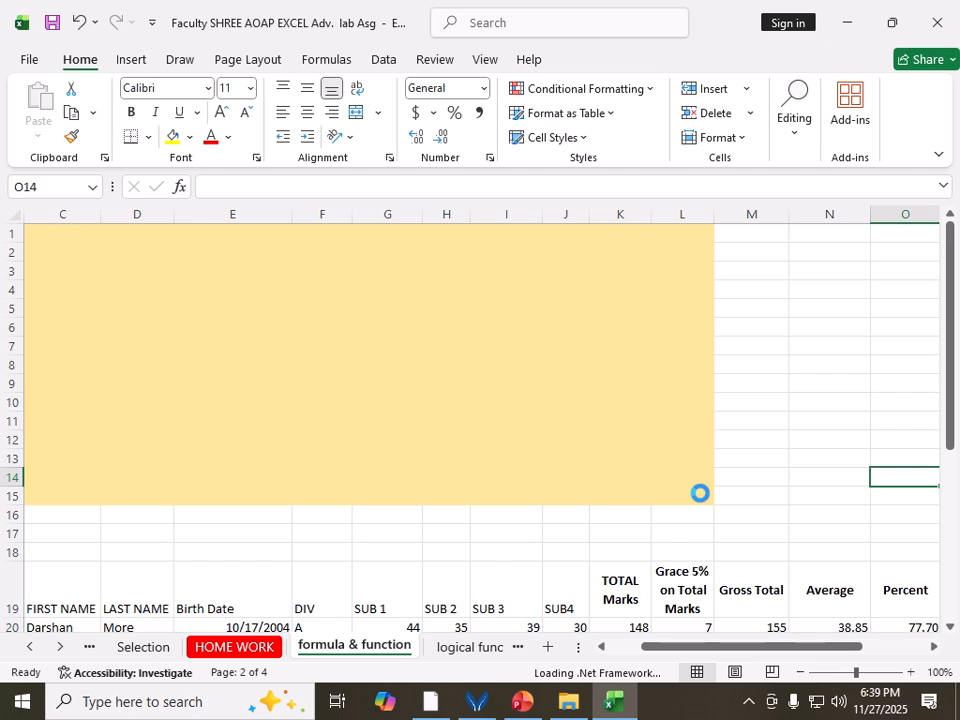
pyautogui.hotkey('ctrl', 't')
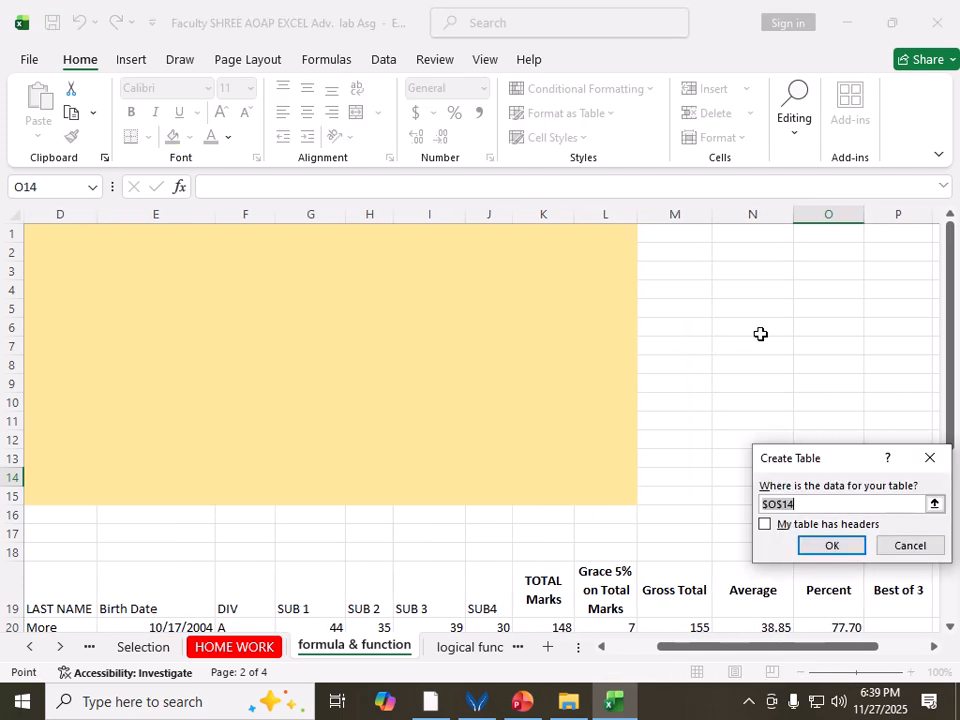
pyautogui.click(798, 370)
pyautogui.click(917, 550)
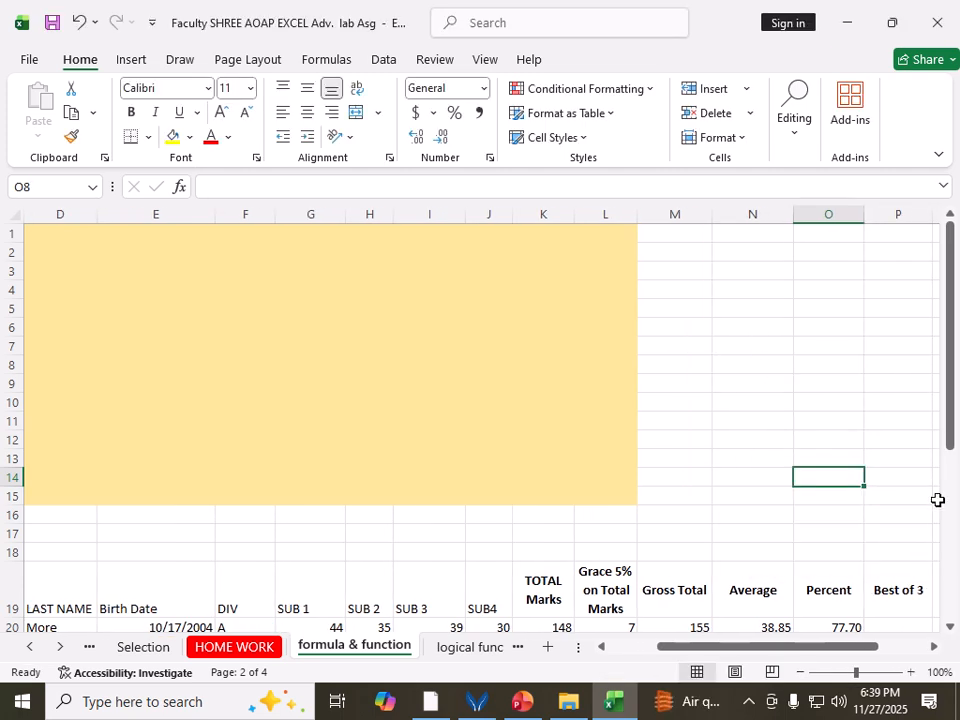
# Start inserting a function in G43, search the function list for Max and choose MAX.
pyautogui.moveTo(955, 425); pyautogui.dragTo(955, 605)
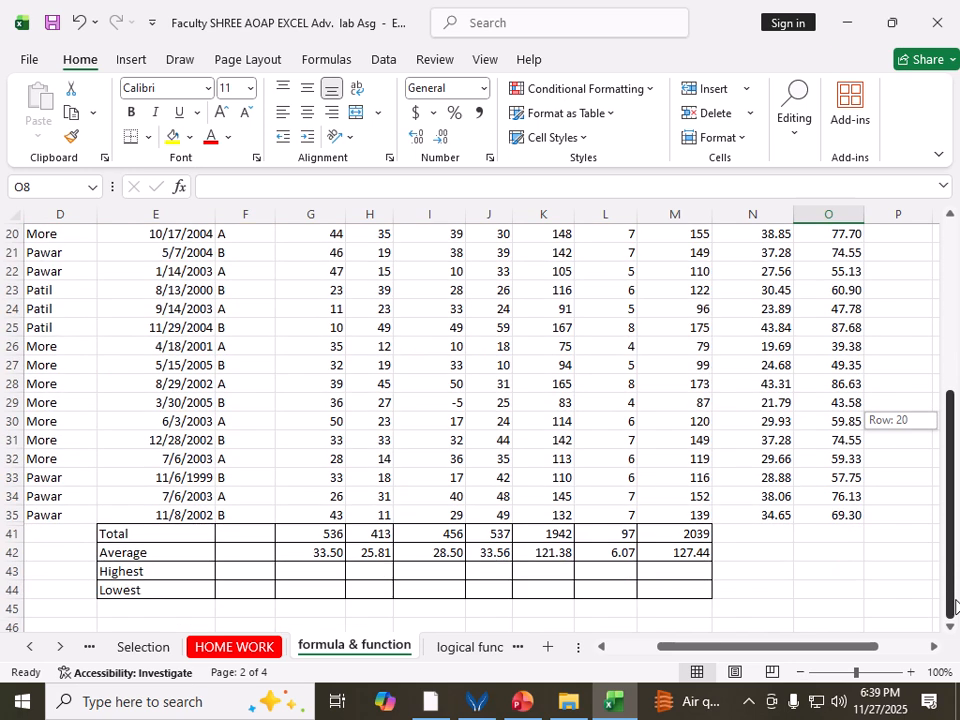
pyautogui.click(318, 574)
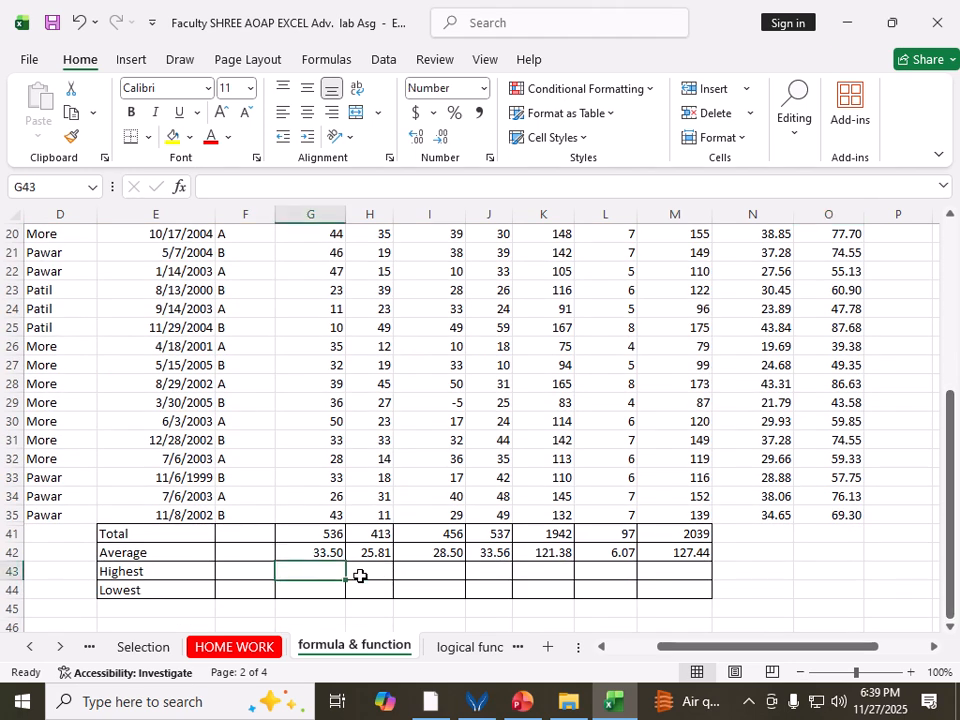
pyautogui.click(180, 187)
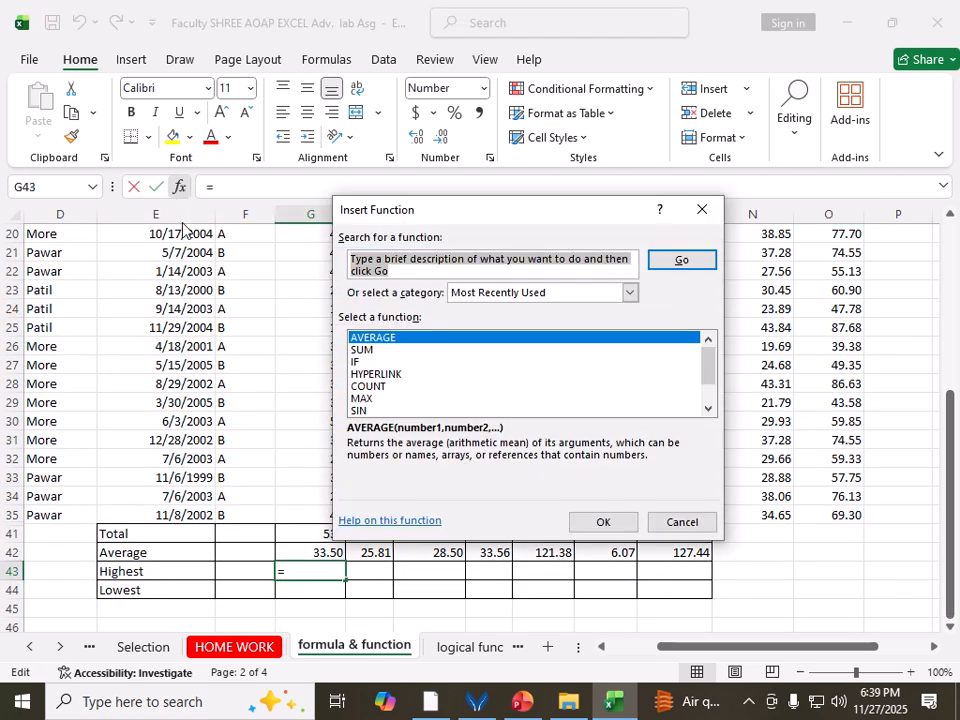
pyautogui.click(358, 400)
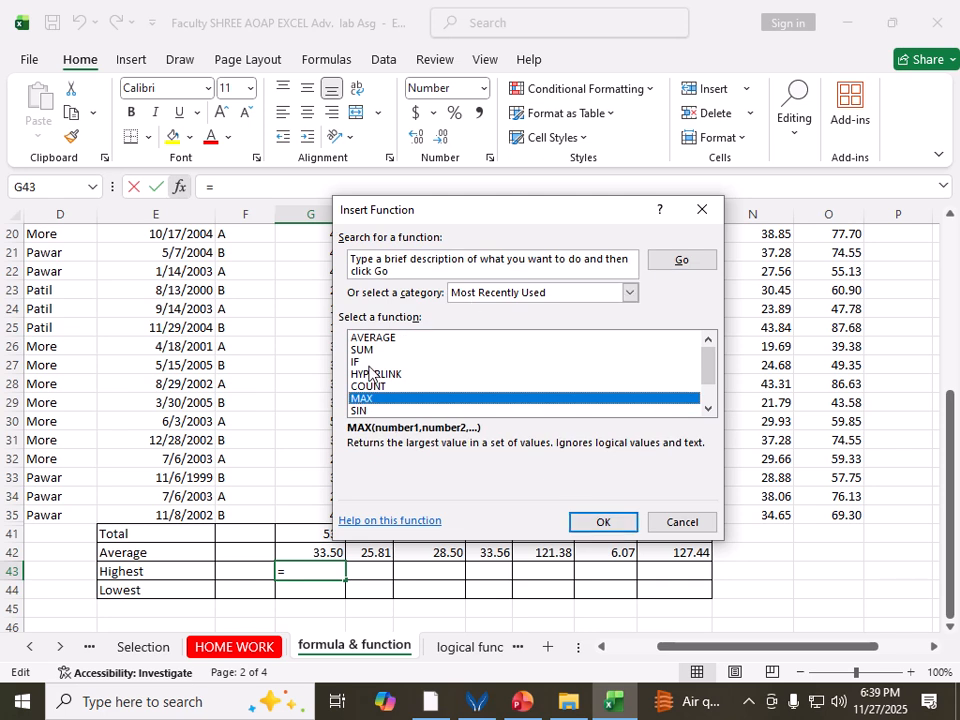
pyautogui.click(481, 296)
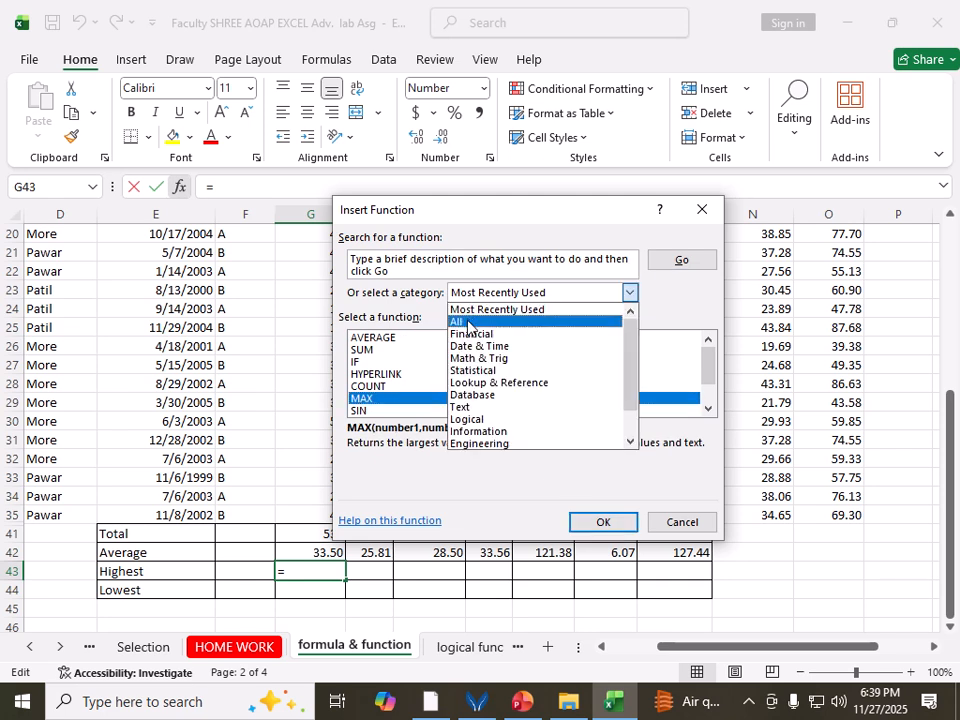
pyautogui.click(520, 321)
pyautogui.click(387, 362)
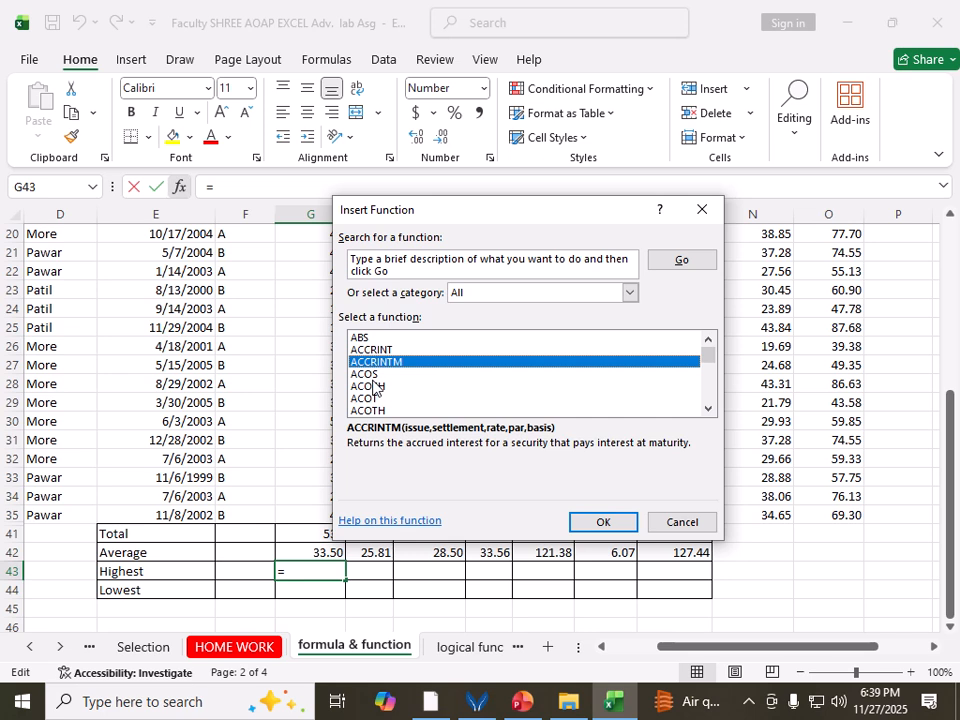
pyautogui.moveTo(393, 272); pyautogui.dragTo(335, 246)
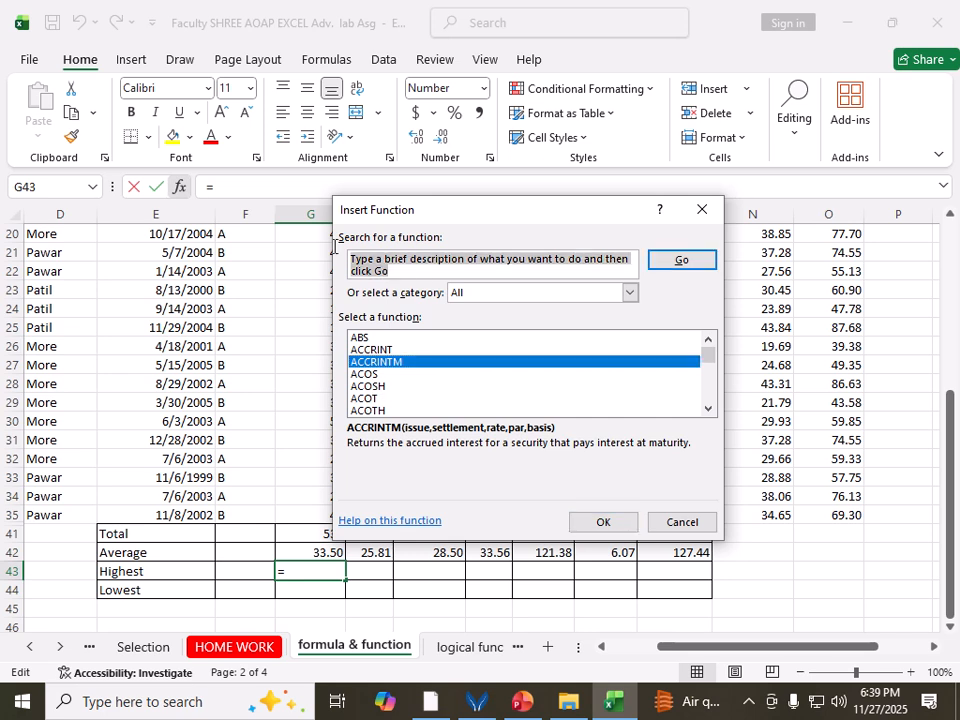
pyautogui.write('Max')
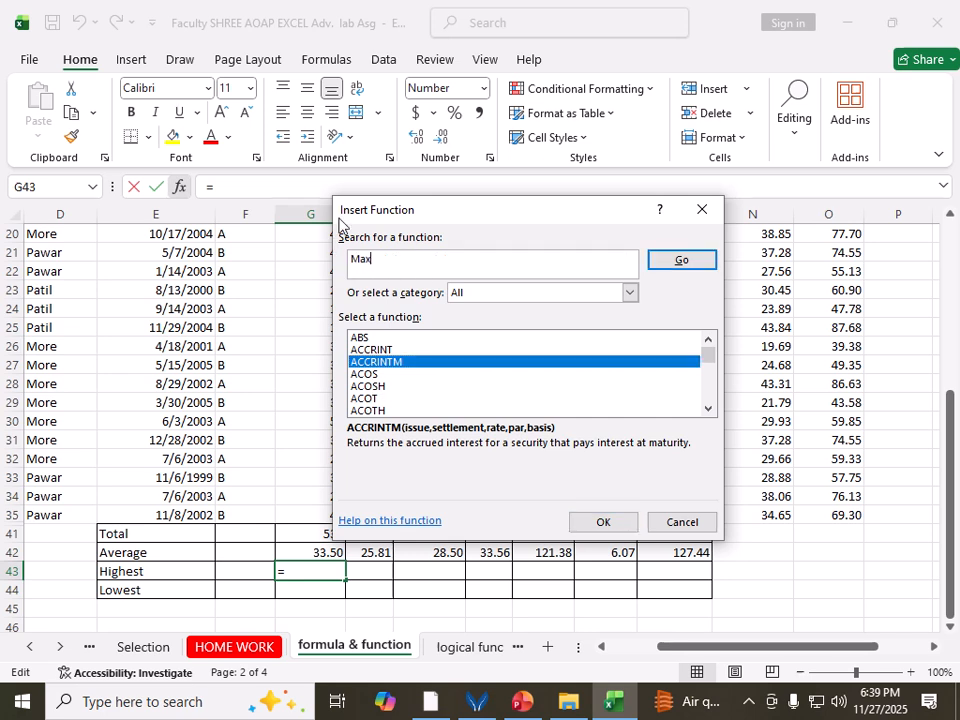
pyautogui.click(669, 264)
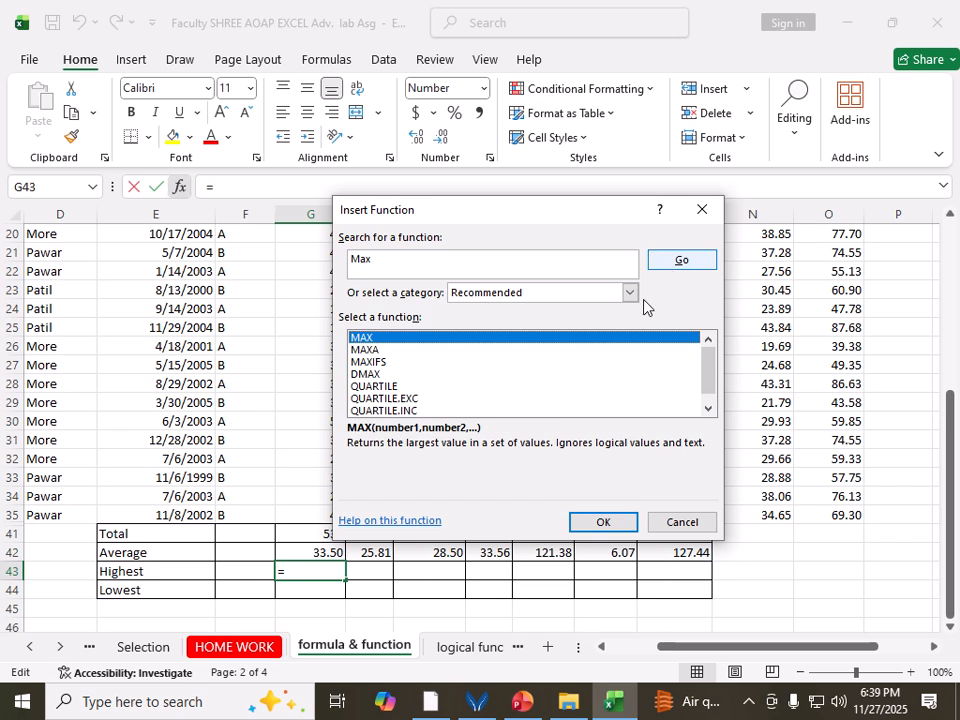
pyautogui.click(618, 528)
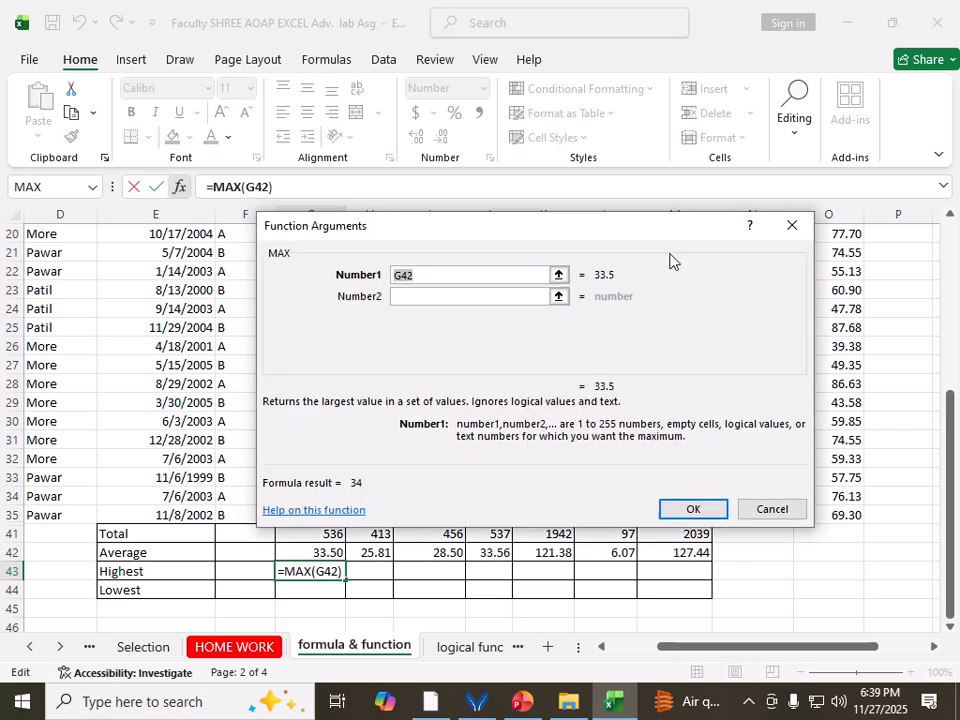
# Set MAX's first argument to the SUB 1 marks in G20:G35 and fill the formula from G43 across to M43.
pyautogui.moveTo(544, 227); pyautogui.dragTo(840, 283)
pyautogui.click(945, 216)
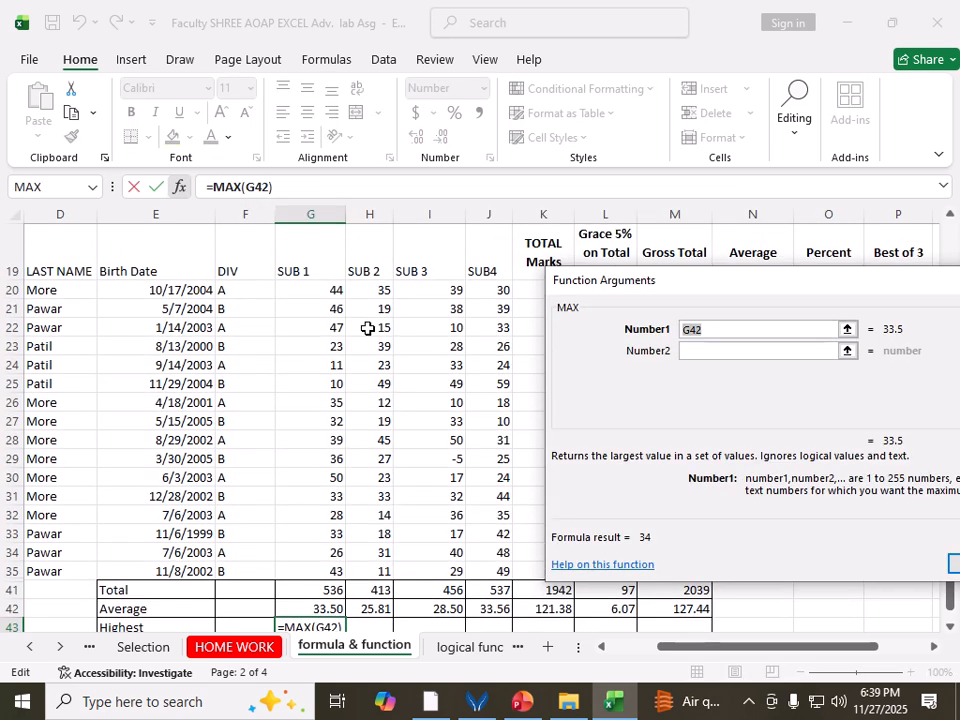
pyautogui.moveTo(332, 291); pyautogui.dragTo(327, 571)
pyautogui.moveTo(770, 290); pyautogui.dragTo(400, 157)
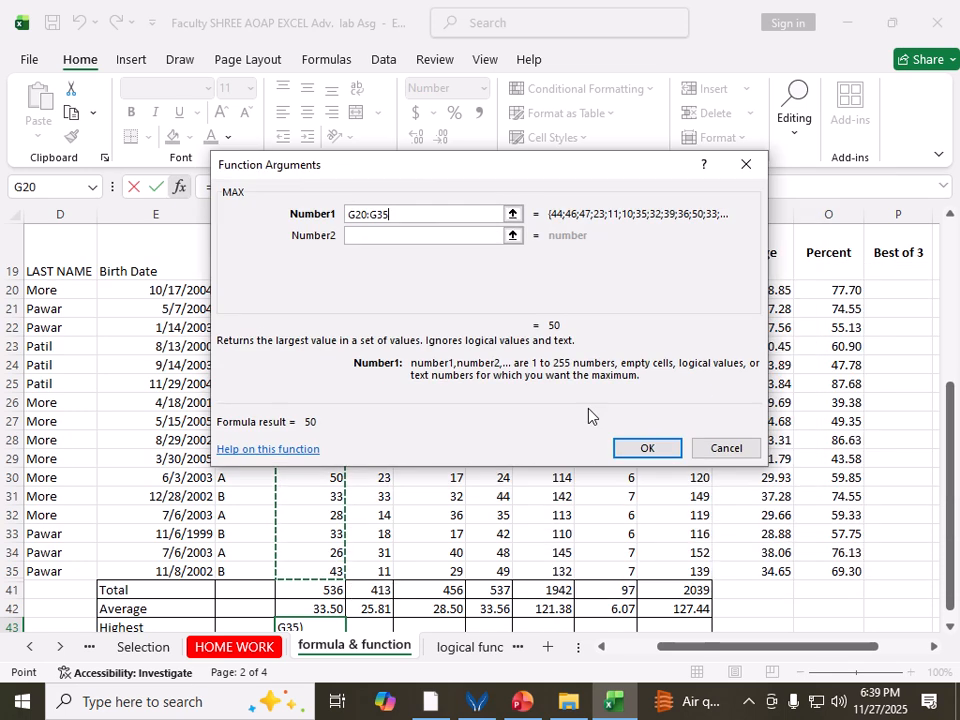
pyautogui.click(645, 448)
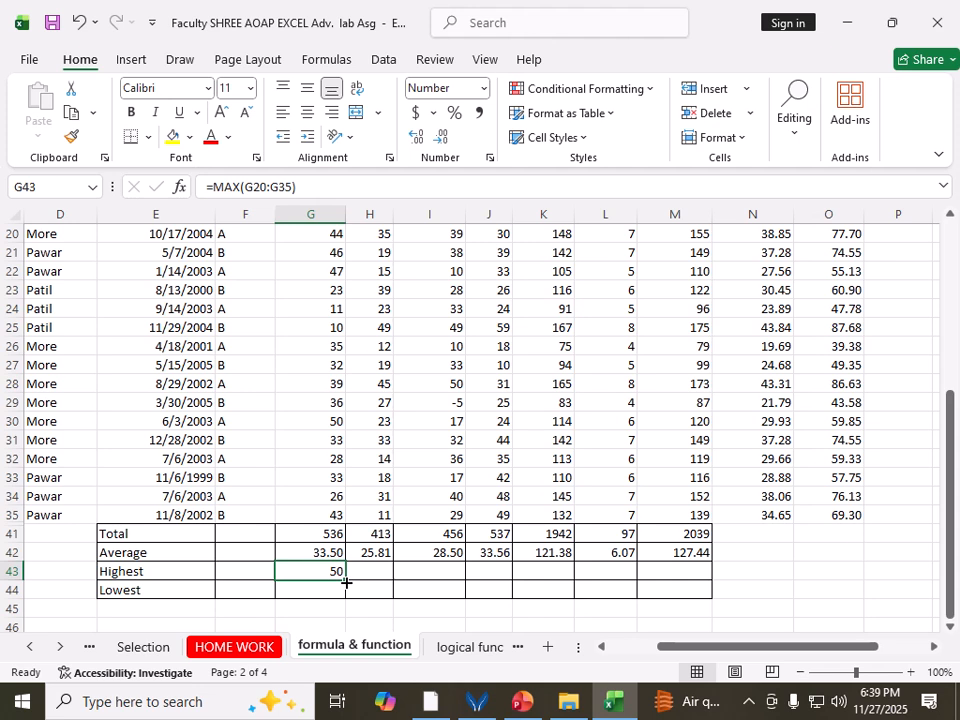
pyautogui.moveTo(346, 582); pyautogui.dragTo(697, 576)
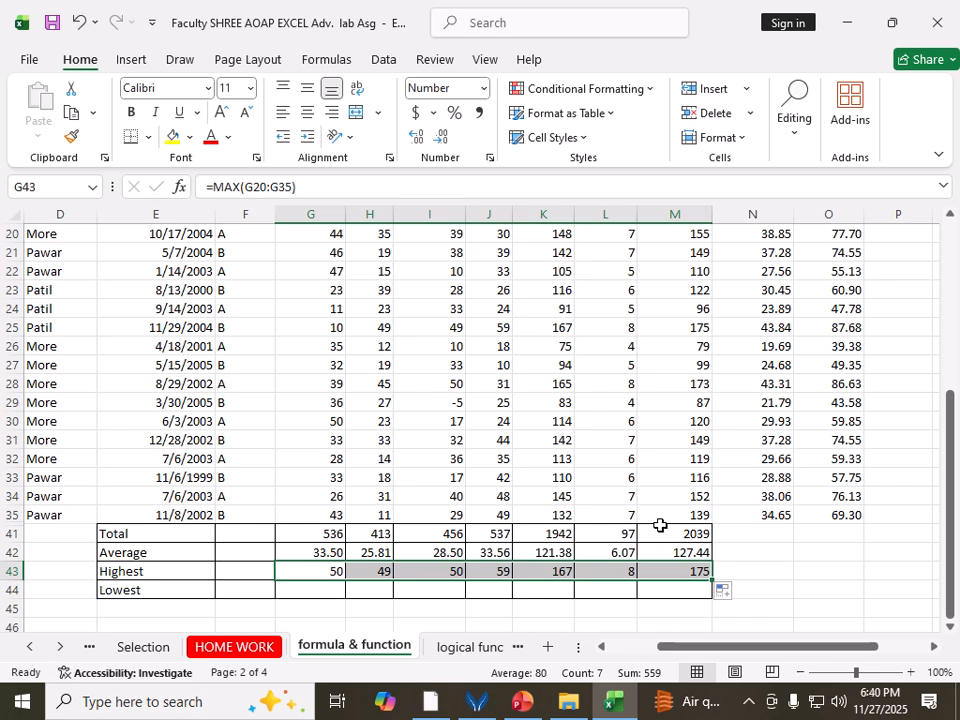
# Start inserting a function in G44, search the function list for min and choose MIN.
pyautogui.click(335, 591)
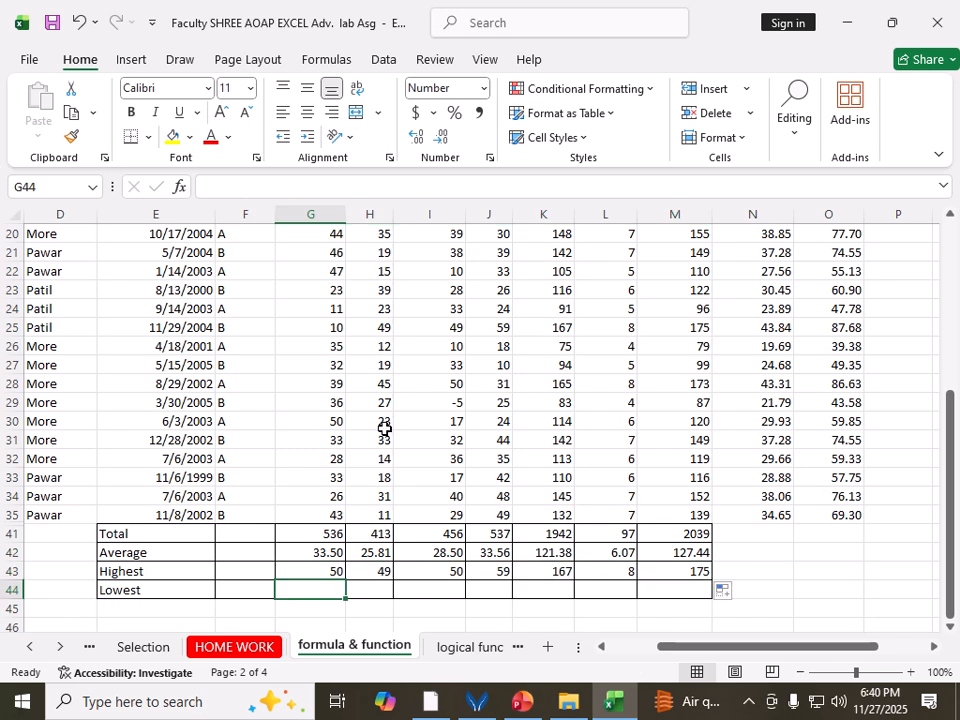
pyautogui.click(180, 187)
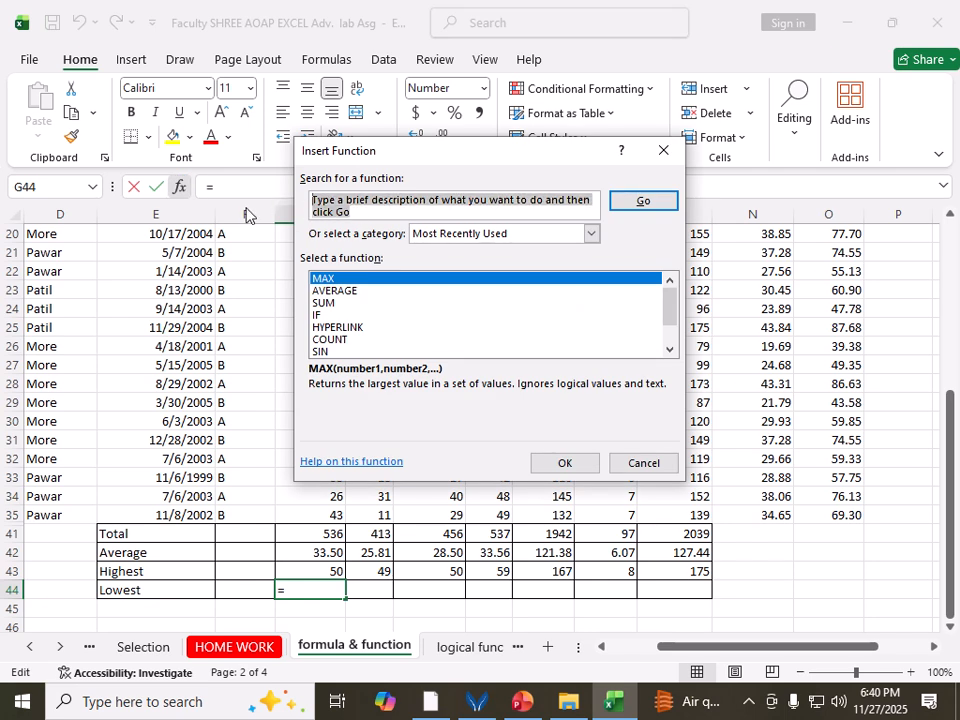
pyautogui.write('min')
pyautogui.press('Return')
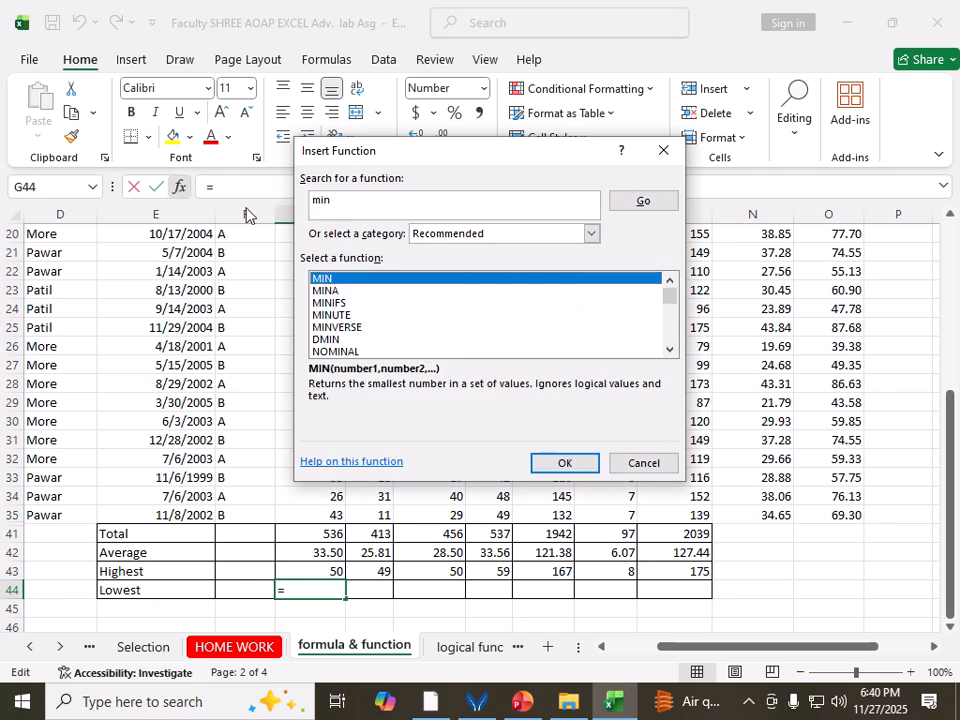
pyautogui.click(552, 464)
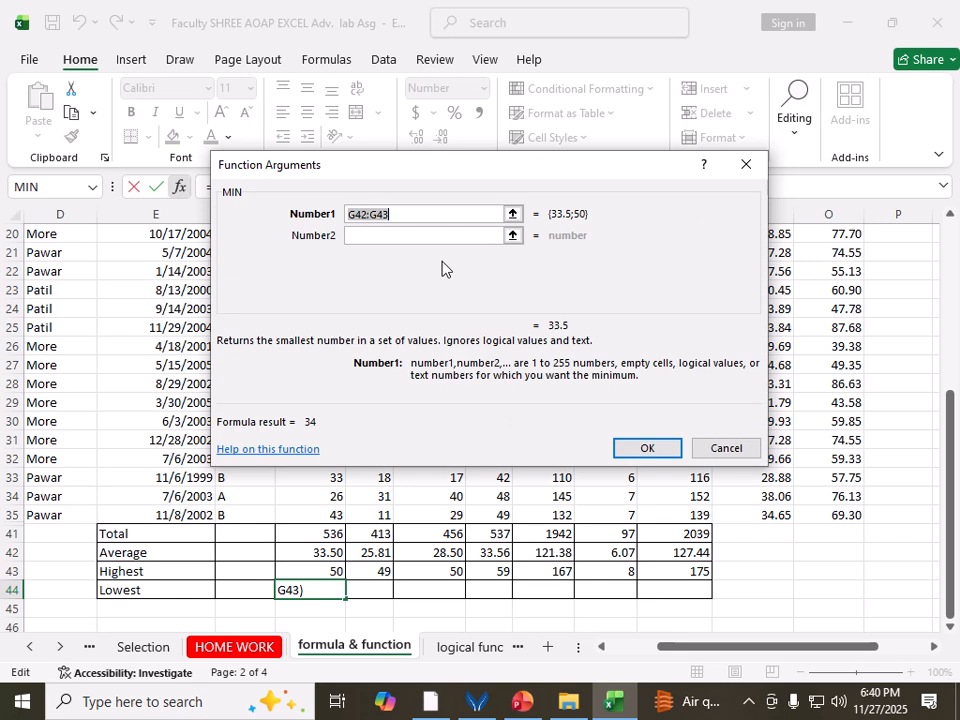
# Set MIN's first argument to G20:G35 in G44 and fill the Highest and Lowest formulas across to column M.
pyautogui.moveTo(463, 176); pyautogui.dragTo(806, 197)
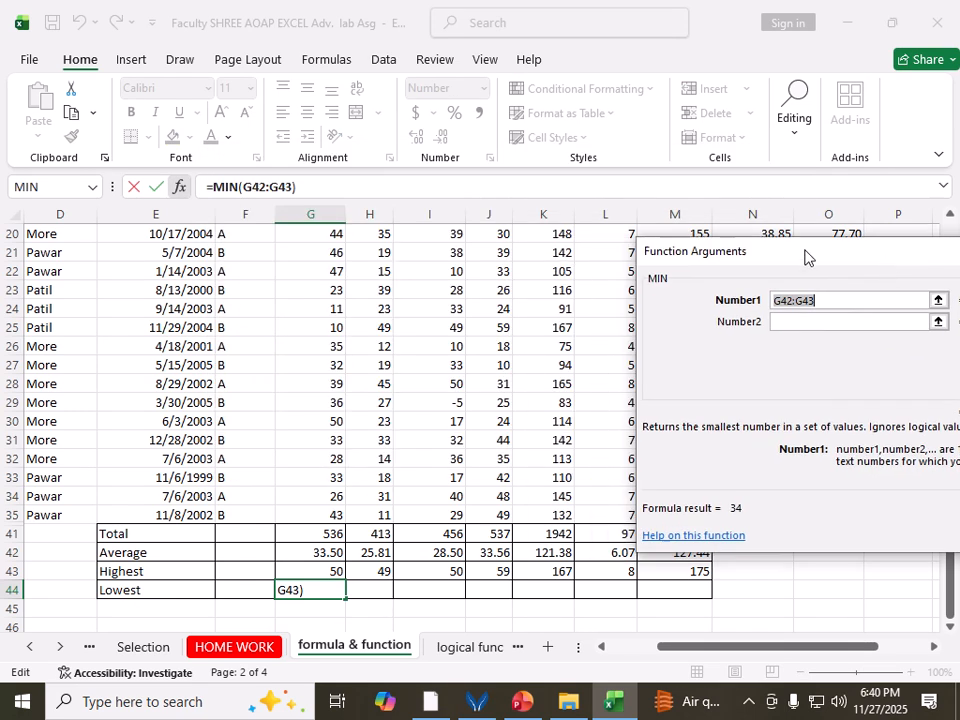
pyautogui.click(946, 217)
pyautogui.moveTo(328, 291); pyautogui.dragTo(327, 577)
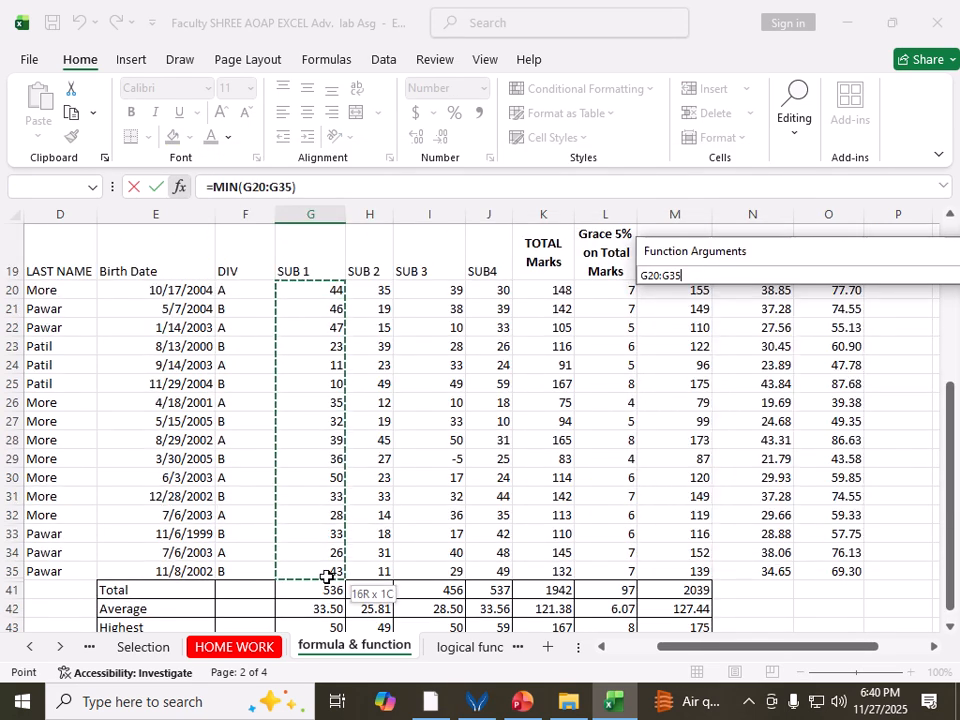
pyautogui.moveTo(859, 259); pyautogui.dragTo(584, 112)
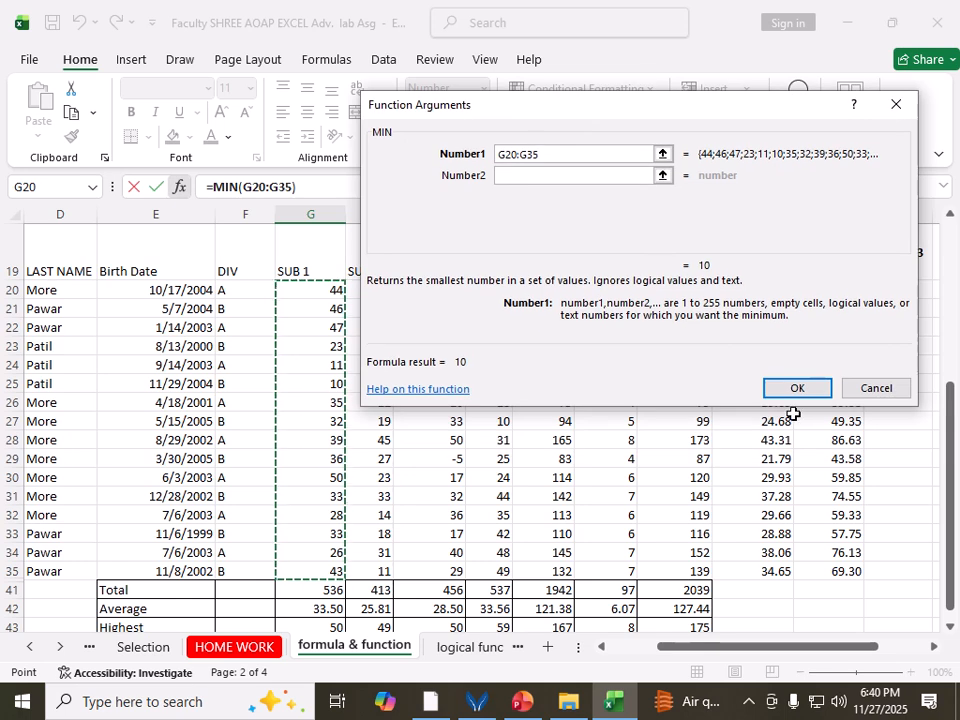
pyautogui.click(795, 388)
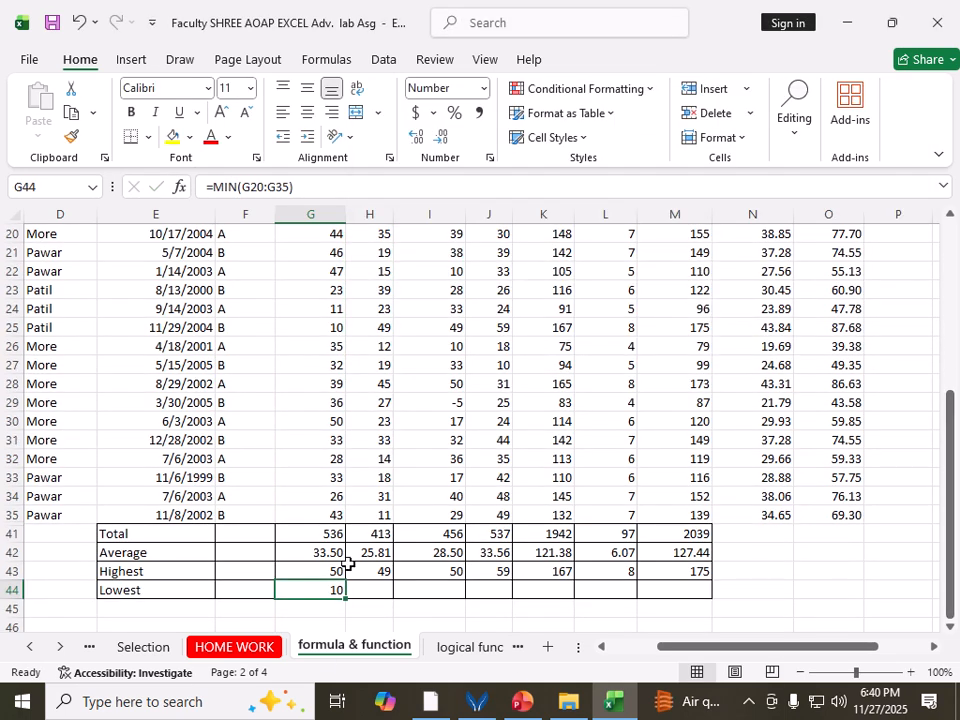
pyautogui.moveTo(338, 571); pyautogui.dragTo(705, 598)
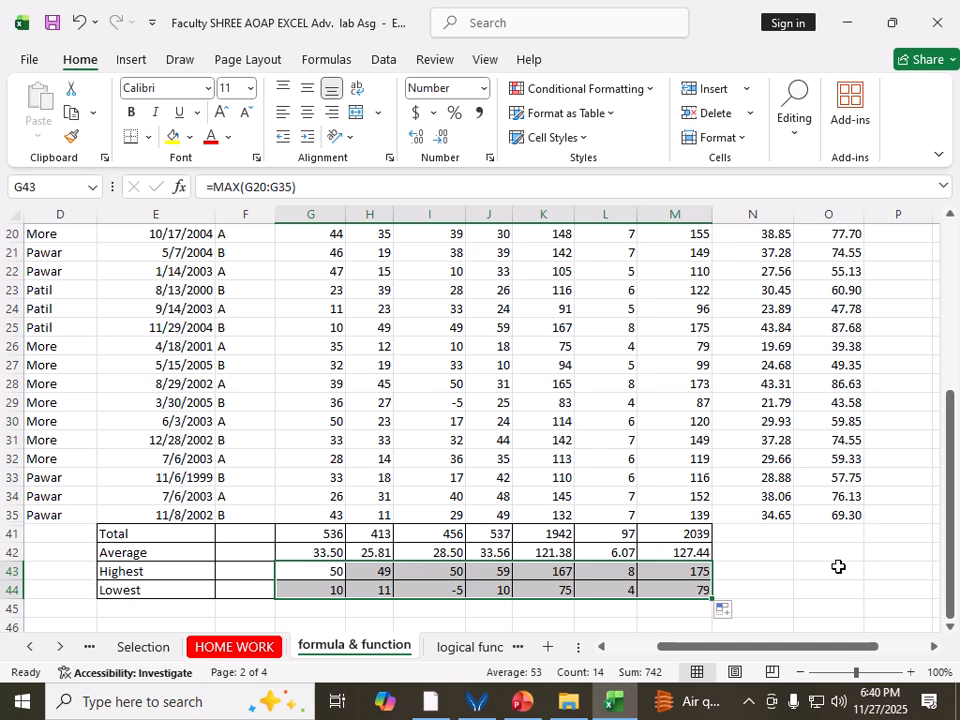
pyautogui.click(838, 567)
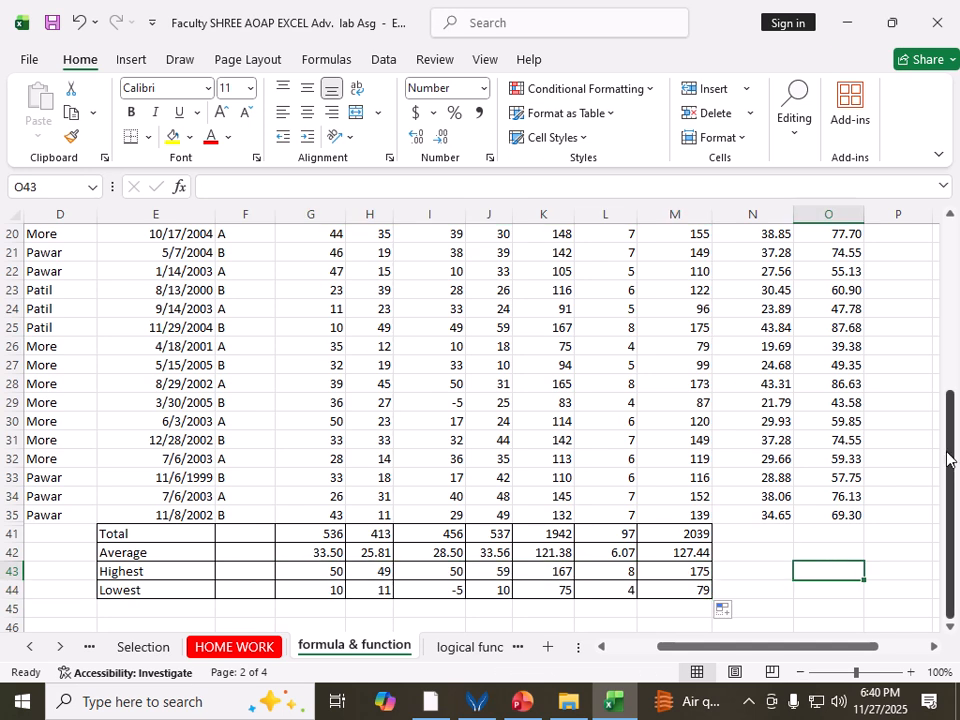
# Check the row 20 formulas in the TOTAL Marks, Grace 5%, Gross Total, Average and Percent columns.
pyautogui.moveTo(949, 456); pyautogui.dragTo(954, 388)
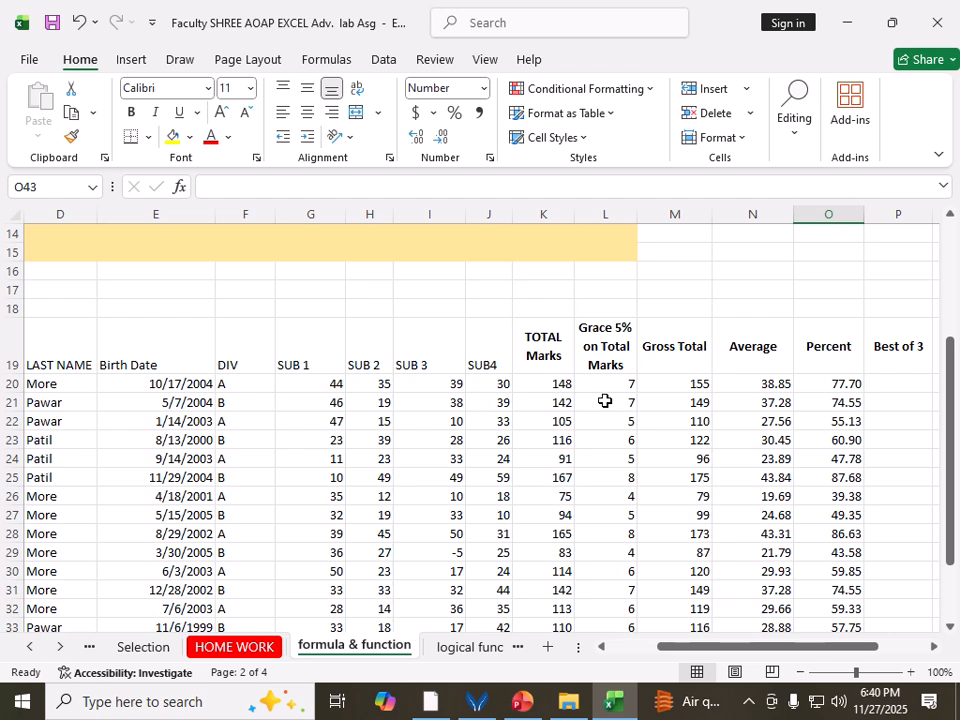
pyautogui.click(563, 383)
pyautogui.click(610, 384)
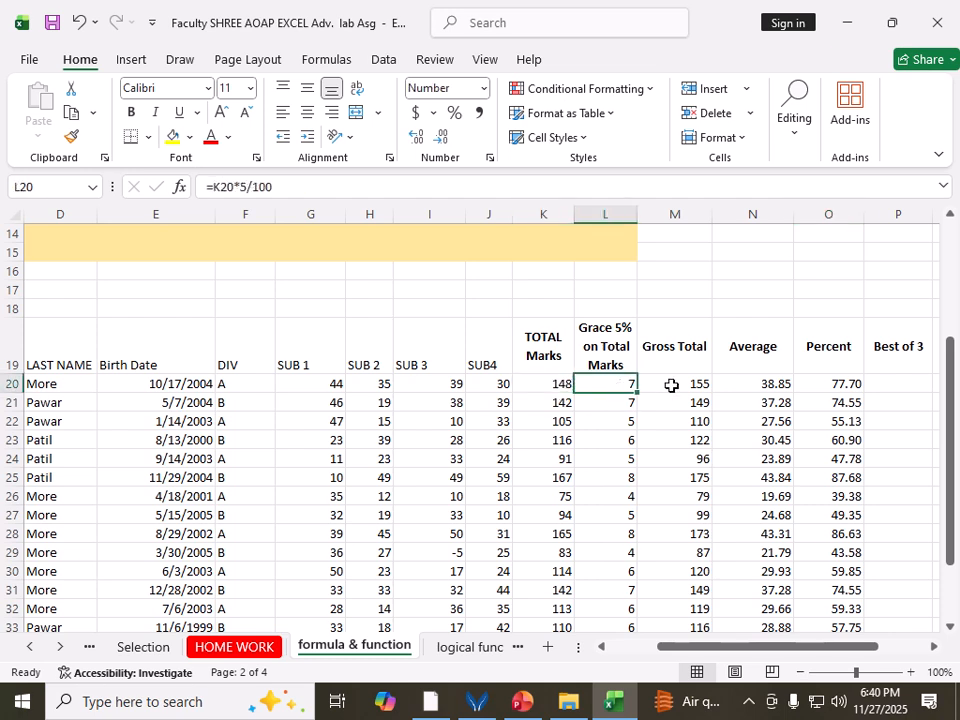
pyautogui.click(685, 385)
pyautogui.click(765, 386)
pyautogui.click(821, 386)
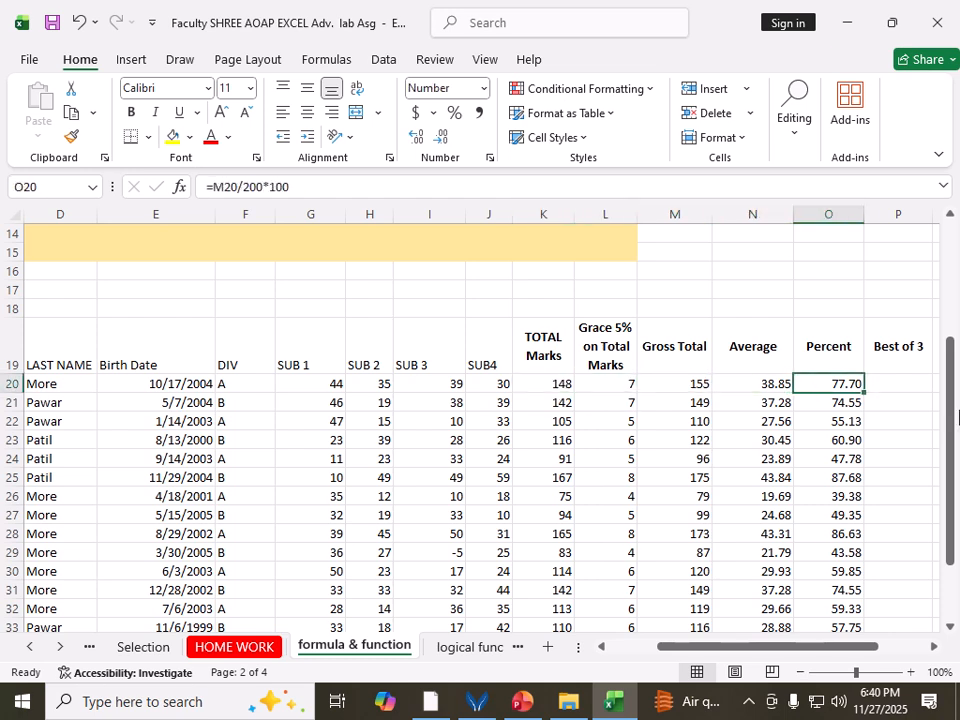
# Unhide the hidden rows between row 35 and the Total row 41.
pyautogui.moveTo(953, 467); pyautogui.dragTo(950, 535)
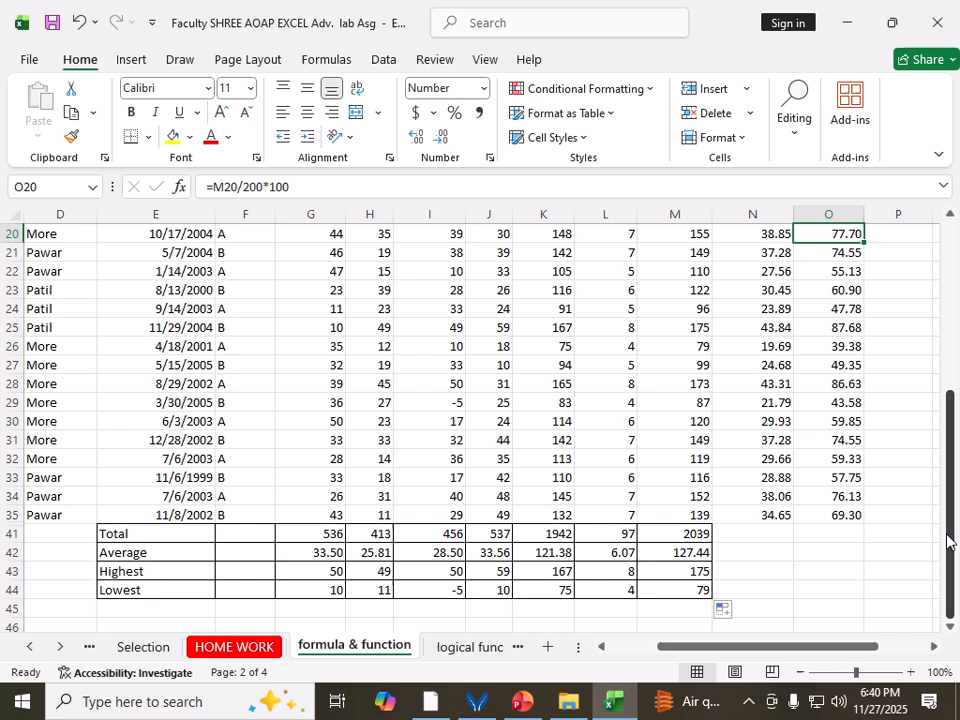
pyautogui.click(311, 533)
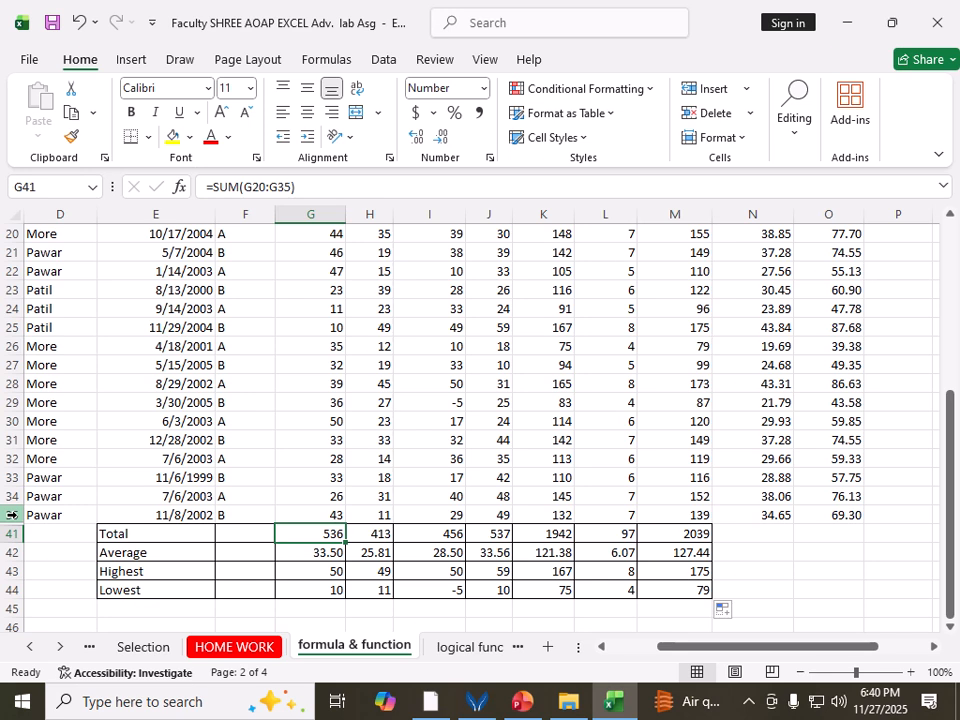
pyautogui.moveTo(10, 515); pyautogui.dragTo(63, 537)
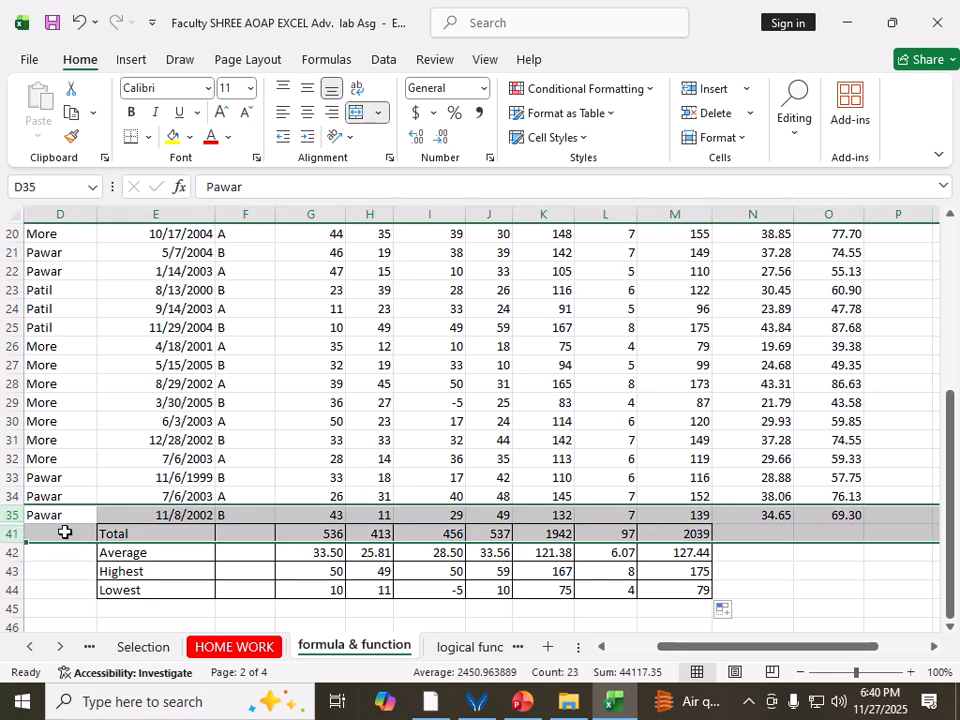
pyautogui.rightClick(10, 521)
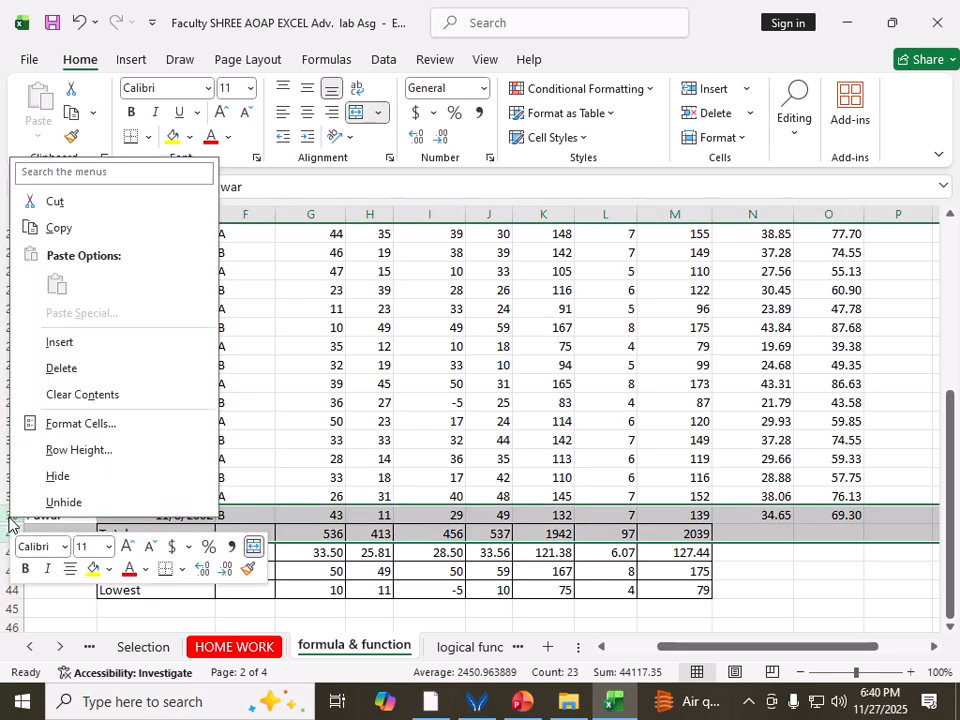
pyautogui.click(60, 502)
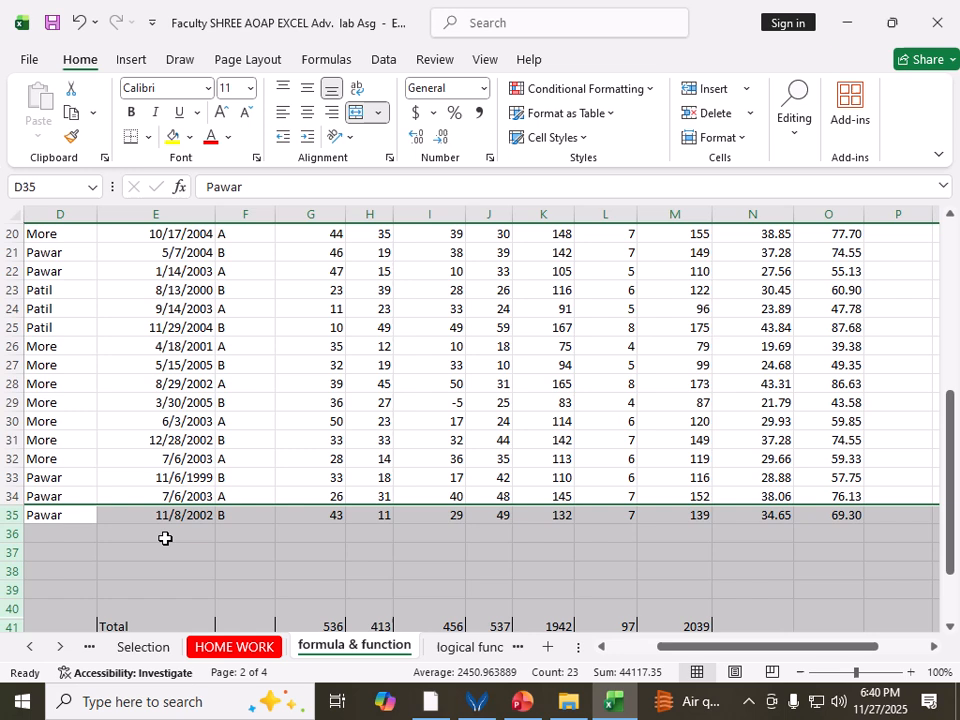
pyautogui.click(352, 517)
# Review the calculated columns K20:O35, the subject summary table in G41:M44 and the Best of 3 column.
pyautogui.moveTo(950, 436)
pyautogui.mouseDown()
pyautogui.moveTo(949, 368)
pyautogui.moveTo(957, 506)
pyautogui.moveTo(950, 418)
pyautogui.mouseUp()
pyautogui.moveTo(555, 315); pyautogui.dragTo(830, 590)
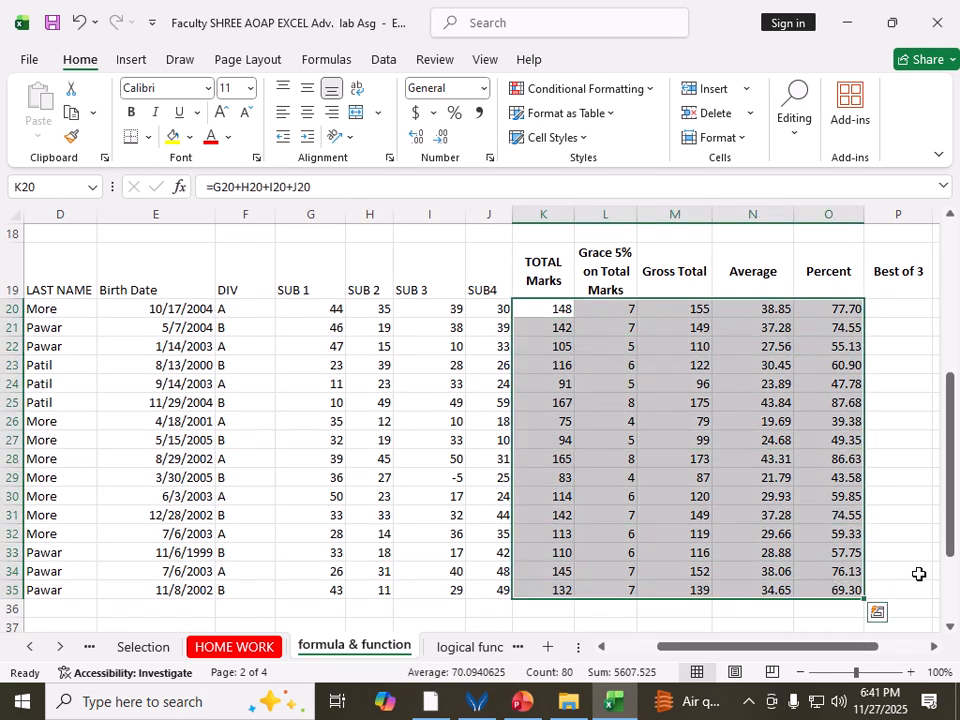
pyautogui.moveTo(950, 538); pyautogui.dragTo(949, 522)
pyautogui.moveTo(318, 555); pyautogui.dragTo(688, 612)
pyautogui.click(789, 574)
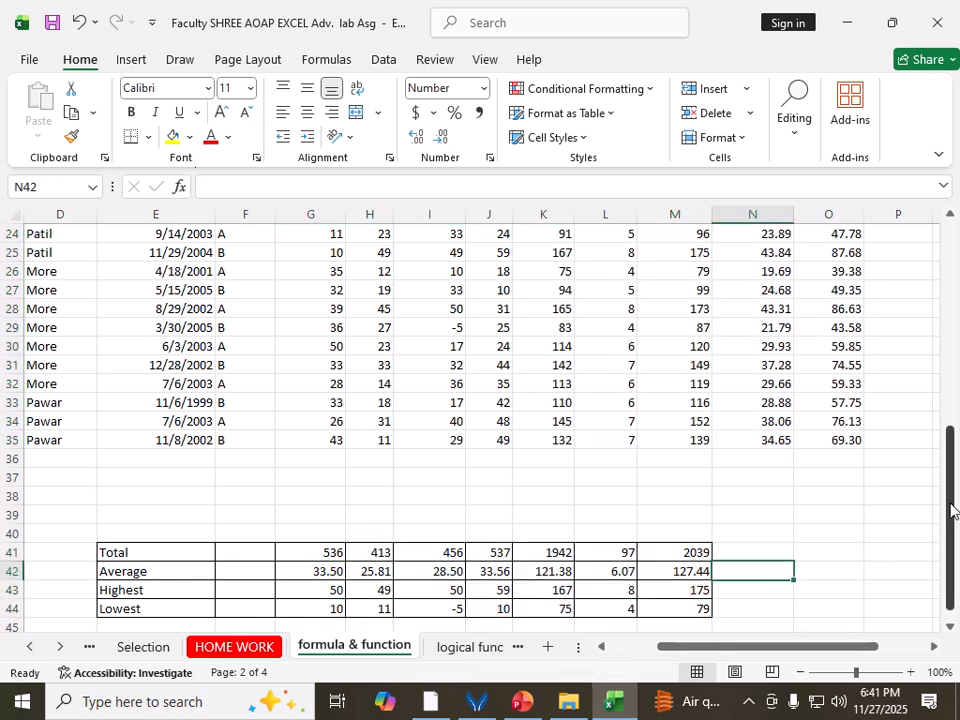
pyautogui.moveTo(952, 510); pyautogui.dragTo(952, 446)
pyautogui.moveTo(849, 658); pyautogui.dragTo(937, 651)
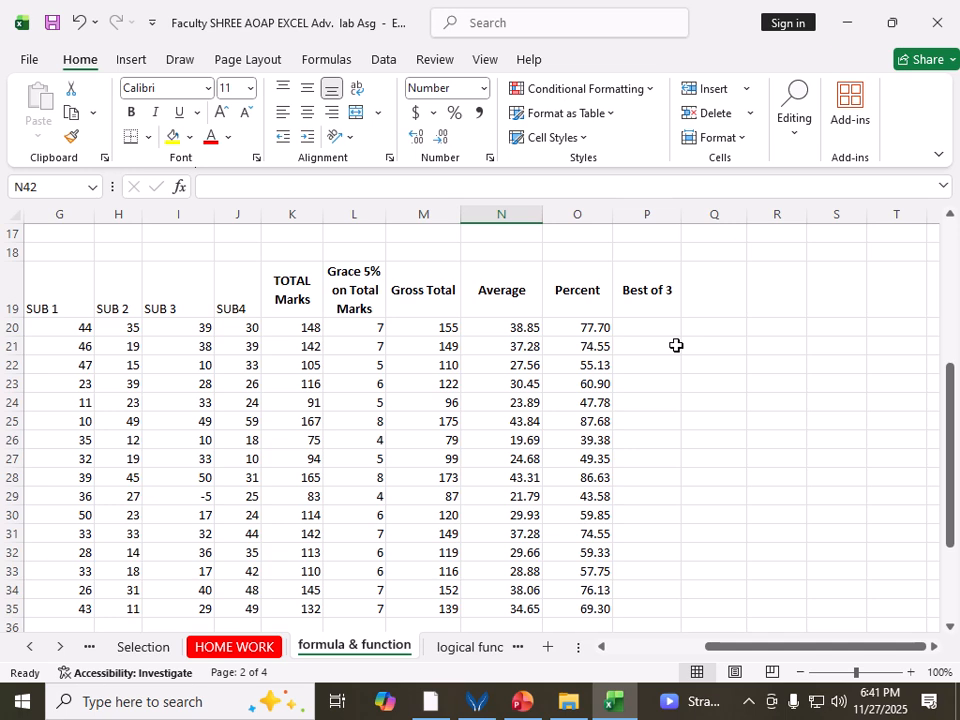
pyautogui.moveTo(405, 30)
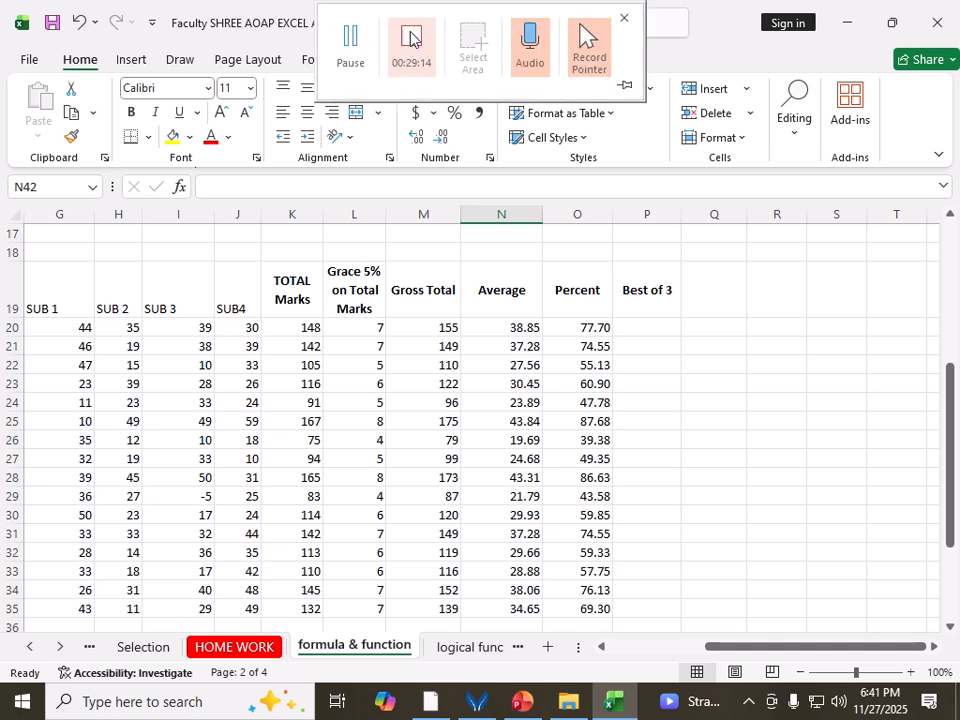